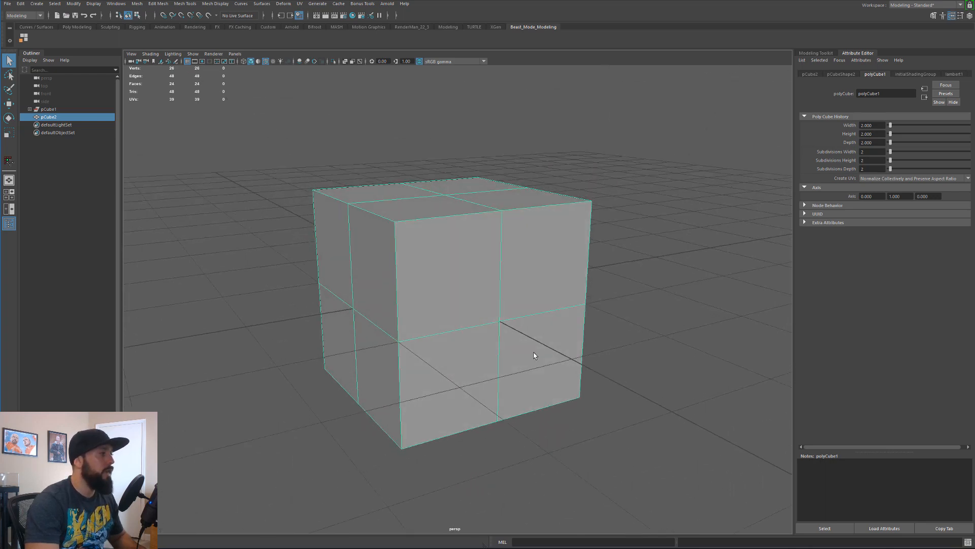
# Select the faces of the cube's four vertical sides in the front view, leaving out the top and bottom, and triangulate them
pyautogui.keyDown('alt'); pyautogui.moveTo(464, 351); pyautogui.dragTo(390, 348); pyautogui.keyUp('alt')
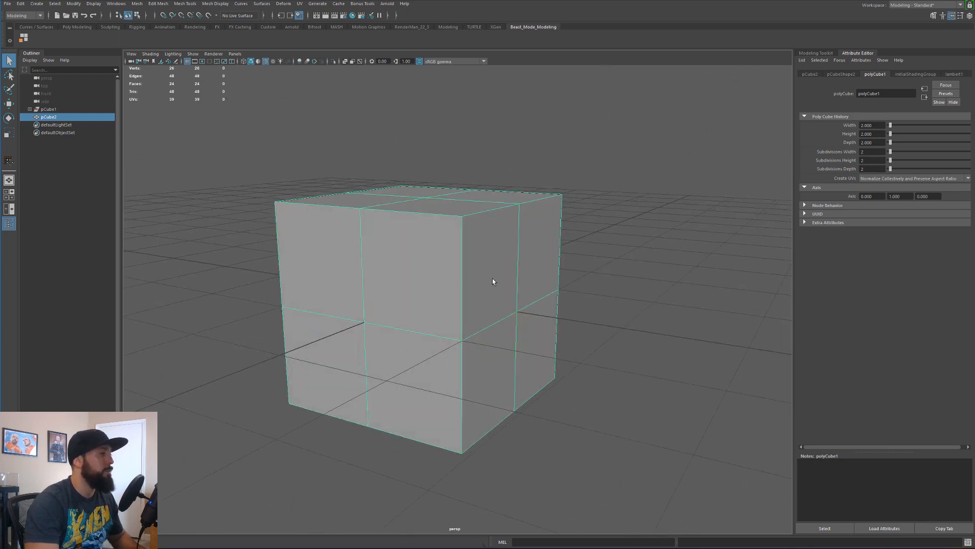
pyautogui.keyDown('alt'); pyautogui.moveTo(493, 281); pyautogui.dragTo(456, 293); pyautogui.keyUp('alt')
pyautogui.moveTo(456, 293); pyautogui.dragTo(462, 307, button='right')
pyautogui.keyDown('alt'); pyautogui.moveTo(463, 310); pyautogui.dragTo(440, 370); pyautogui.keyUp('alt')
pyautogui.press('space')
pyautogui.press('space')
pyautogui.scroll(3, 393, 398)
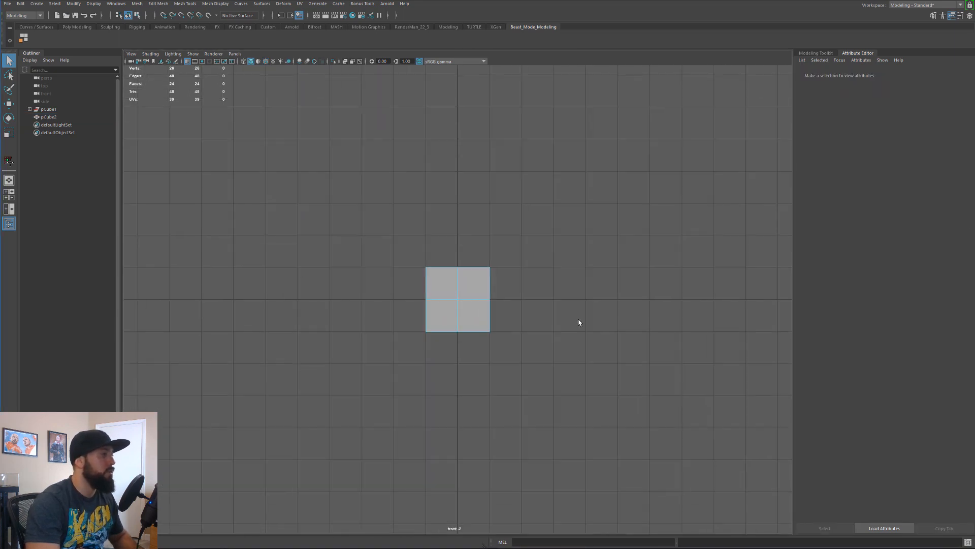
pyautogui.moveTo(582, 332); pyautogui.dragTo(419, 279)
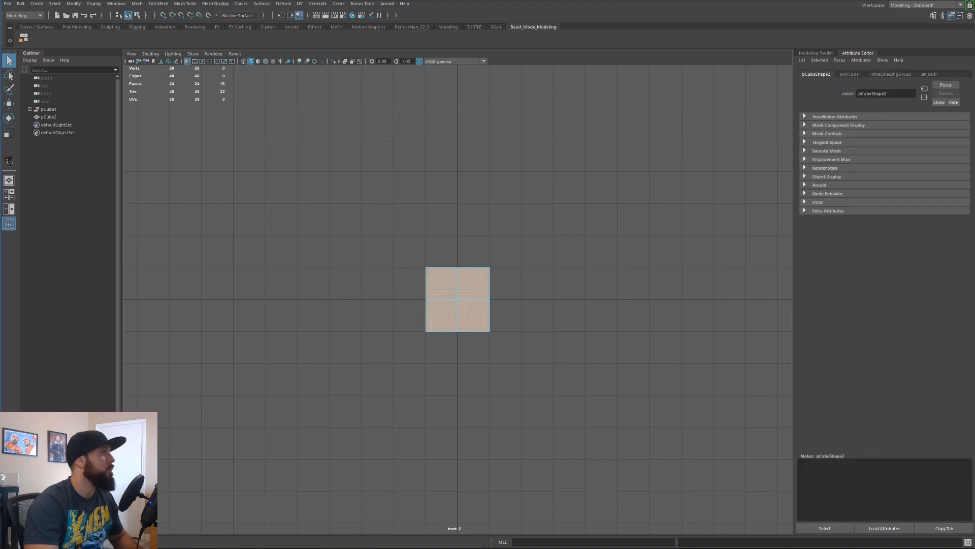
pyautogui.click(137, 3)
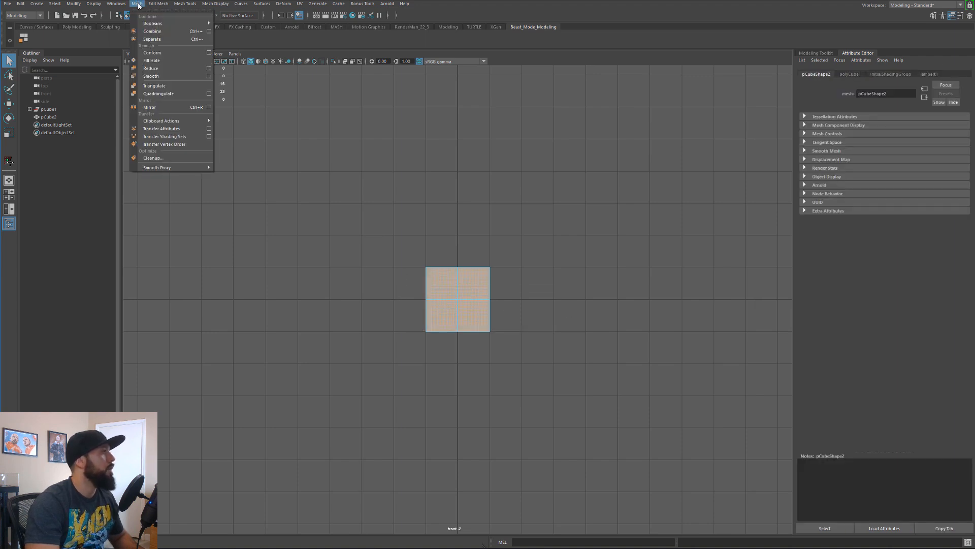
pyautogui.click(150, 86)
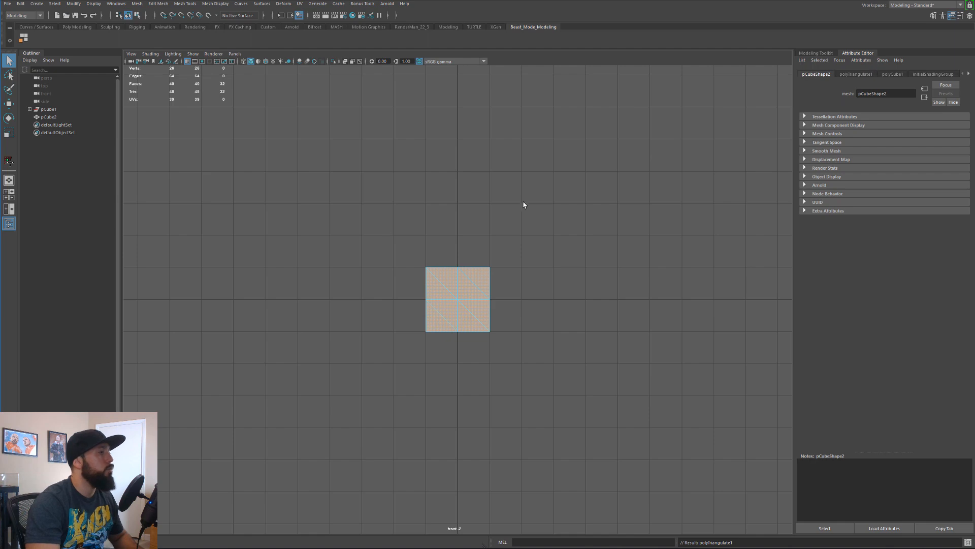
# Flip the upper-right and lower-left diagonal edges on each of the cube's four vertical sides so all diagonals meet at the side's center
pyautogui.press('space')
pyautogui.keyDown('alt'); pyautogui.moveTo(591, 132); pyautogui.dragTo(603, 160); pyautogui.keyUp('alt')
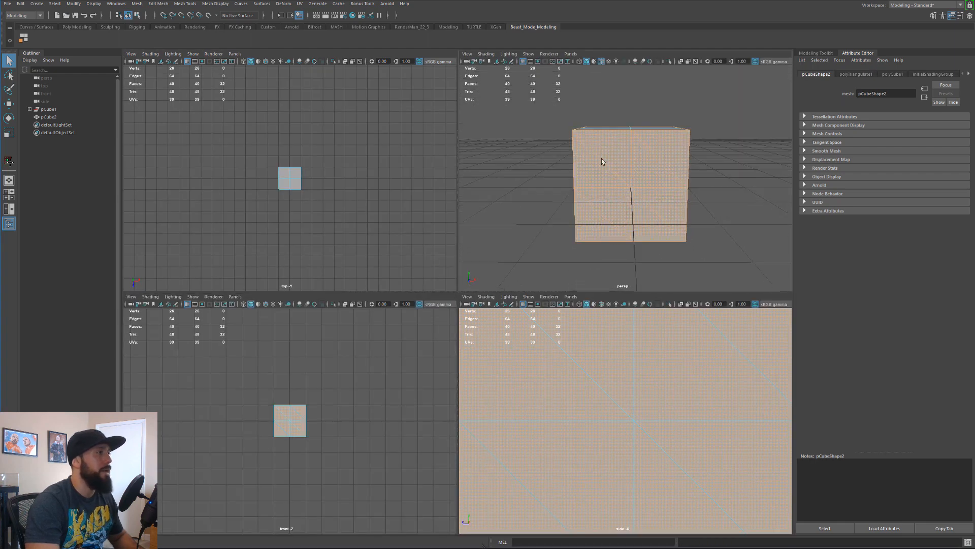
pyautogui.press('space')
pyautogui.keyDown('alt'); pyautogui.moveTo(501, 236); pyautogui.dragTo(462, 240); pyautogui.keyUp('alt')
pyautogui.keyDown('alt'); pyautogui.moveTo(553, 278); pyautogui.dragTo(525, 279); pyautogui.keyUp('alt')
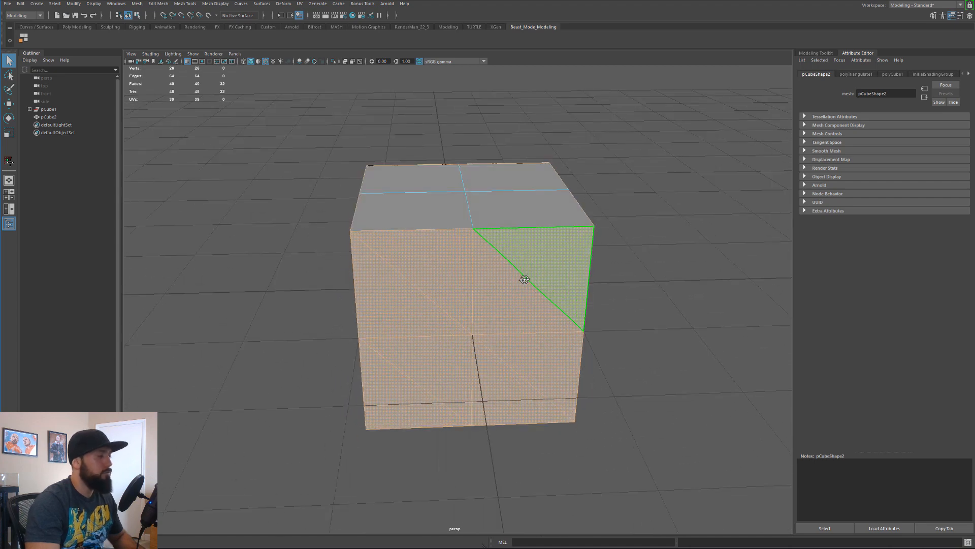
pyautogui.moveTo(518, 266); pyautogui.dragTo(520, 247, button='right')
pyautogui.click(528, 273)
pyautogui.keyDown('alt'); pyautogui.moveTo(525, 270); pyautogui.dragTo(527, 243); pyautogui.keyUp('alt')
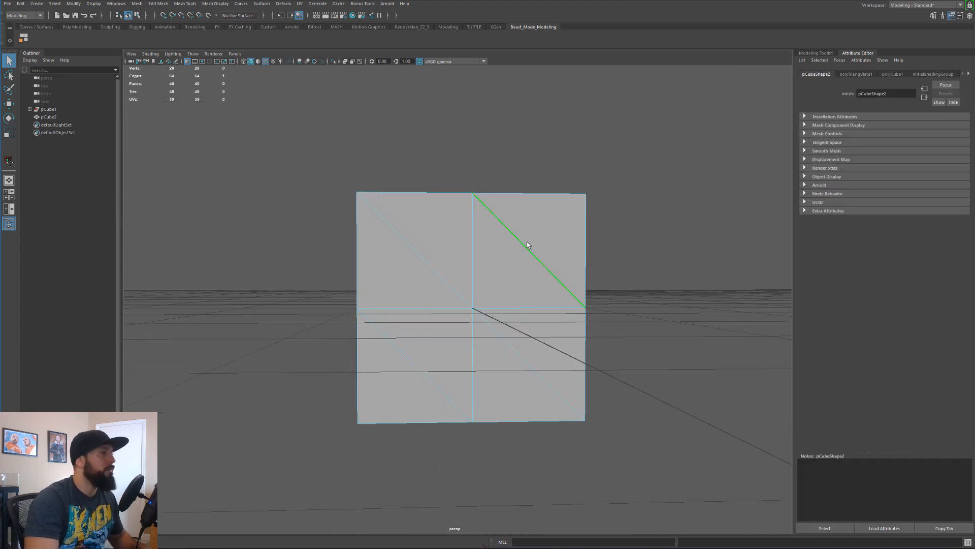
pyautogui.keyDown('shift'); pyautogui.click(437, 384); pyautogui.keyUp('shift')
pyautogui.keyDown('alt'); pyautogui.moveTo(434, 267); pyautogui.dragTo(525, 264); pyautogui.keyUp('alt')
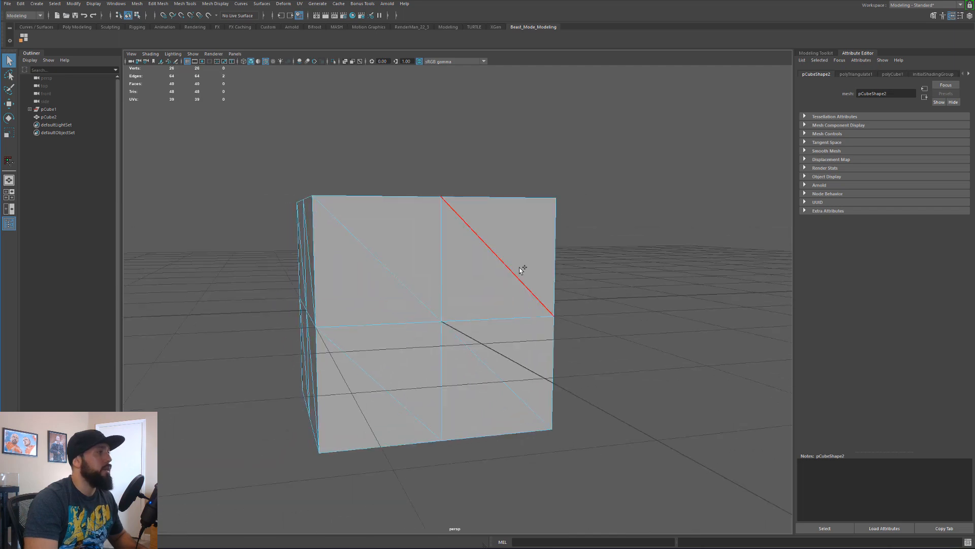
pyautogui.keyDown('shift'); pyautogui.click(396, 381); pyautogui.keyUp('shift')
pyautogui.keyDown('alt'); pyautogui.moveTo(396, 381); pyautogui.dragTo(516, 253); pyautogui.keyUp('alt')
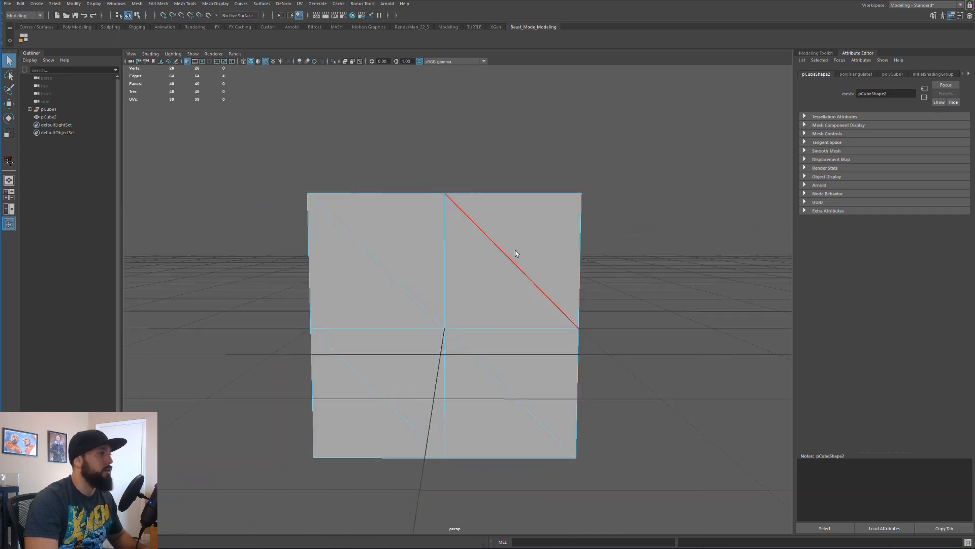
pyautogui.keyDown('shift'); pyautogui.click(516, 253); pyautogui.keyUp('shift')
pyautogui.keyDown('shift'); pyautogui.click(392, 392); pyautogui.keyUp('shift')
pyautogui.keyDown('alt'); pyautogui.moveTo(351, 337); pyautogui.dragTo(439, 310); pyautogui.keyUp('alt')
pyautogui.keyDown('shift'); pyautogui.click(581, 254); pyautogui.keyUp('shift')
pyautogui.keyDown('shift'); pyautogui.click(455, 374); pyautogui.keyUp('shift')
pyautogui.keyDown('alt'); pyautogui.moveTo(455, 375); pyautogui.dragTo(449, 188); pyautogui.keyUp('alt')
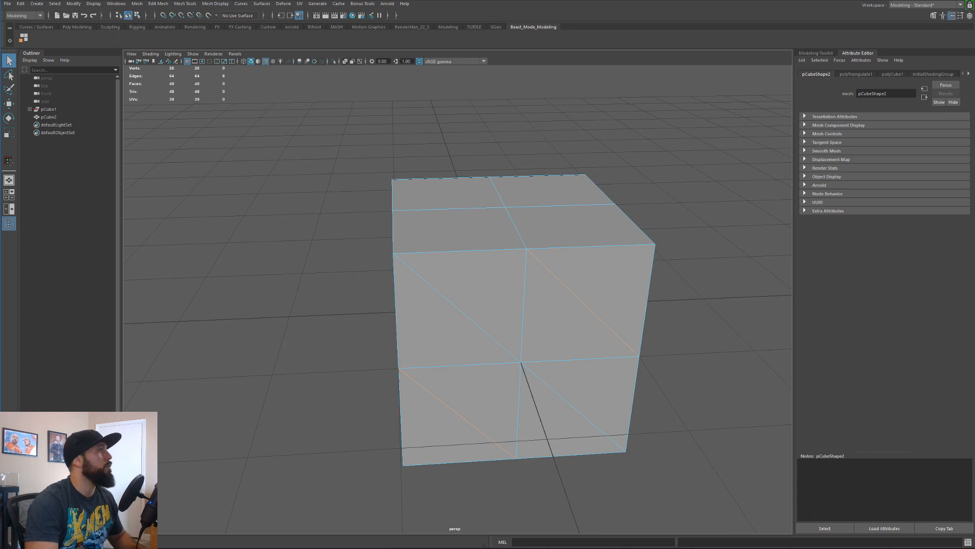
pyautogui.click(136, 4)
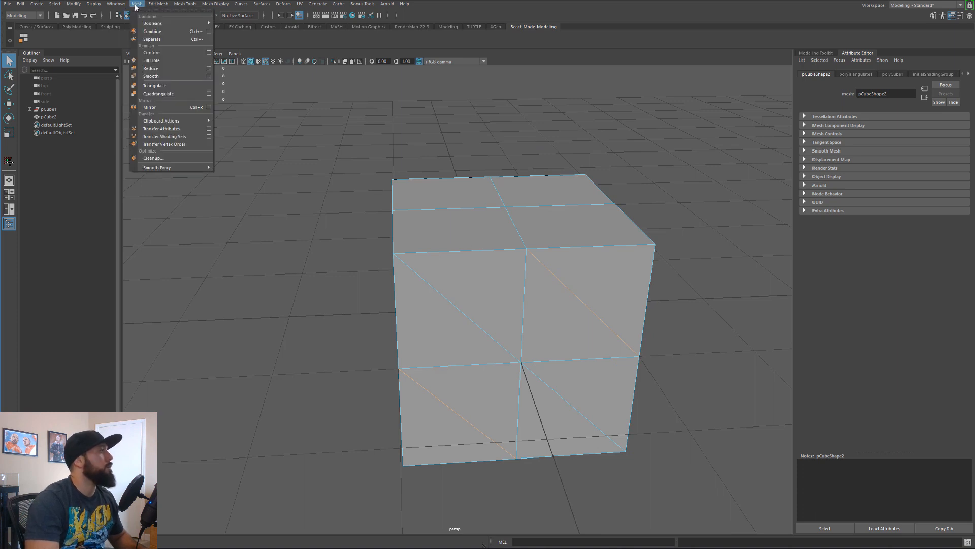
pyautogui.moveTo(152, 6)
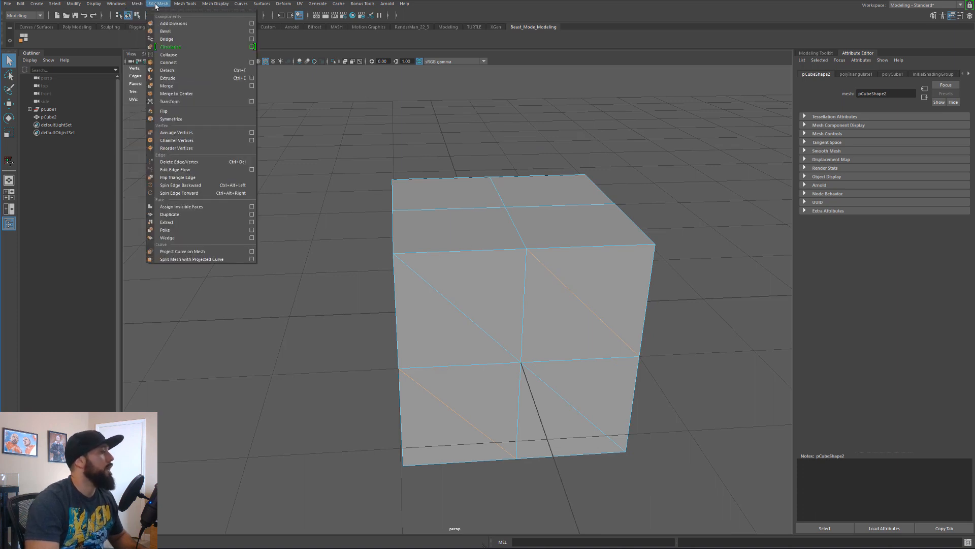
pyautogui.click(169, 177)
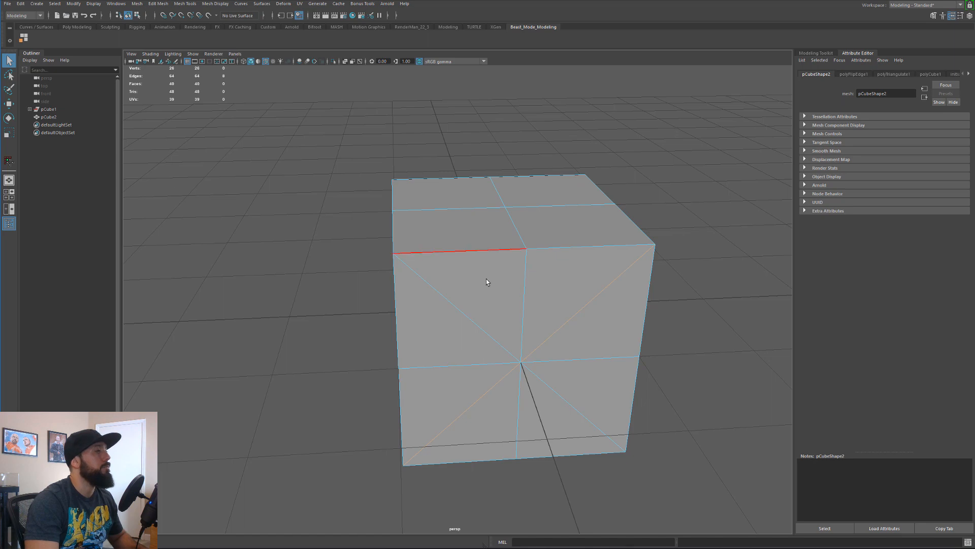
pyautogui.keyDown('alt'); pyautogui.moveTo(407, 148); pyautogui.dragTo(624, 240); pyautogui.keyUp('alt')
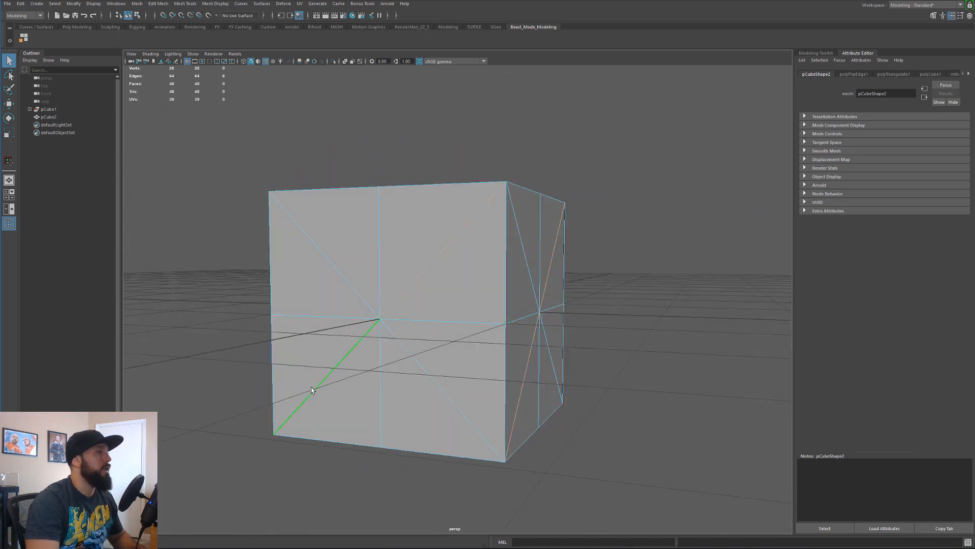
pyautogui.keyDown('alt'); pyautogui.moveTo(283, 298); pyautogui.dragTo(500, 269); pyautogui.keyUp('alt')
pyautogui.click(263, 182)
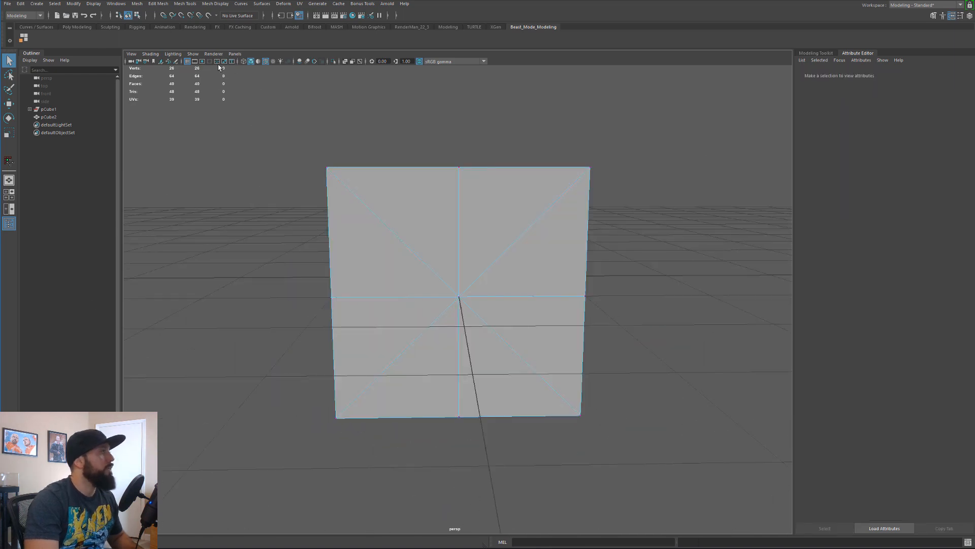
# Hide the grid in the perspective view
pyautogui.click(194, 55)
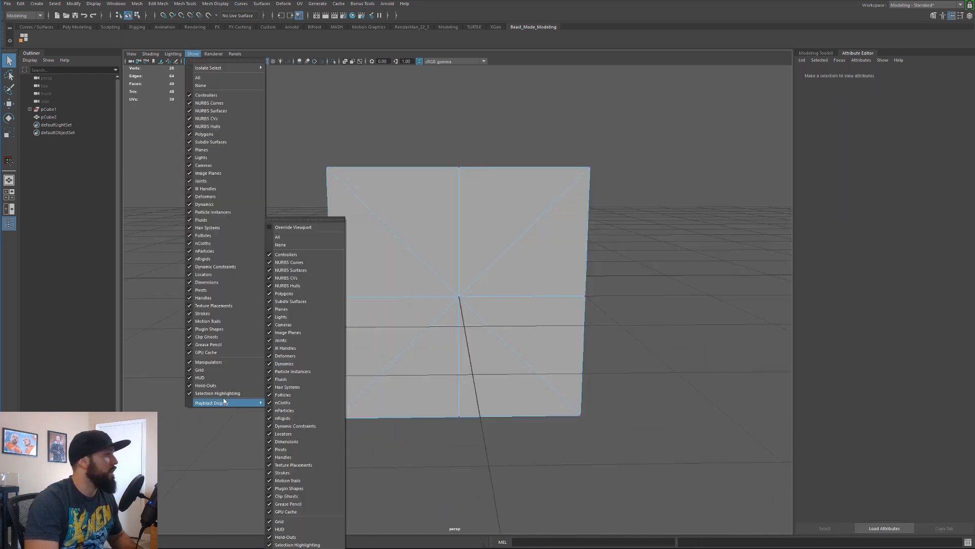
pyautogui.click(205, 369)
pyautogui.keyDown('alt'); pyautogui.moveTo(205, 368); pyautogui.dragTo(239, 321); pyautogui.keyUp('alt')
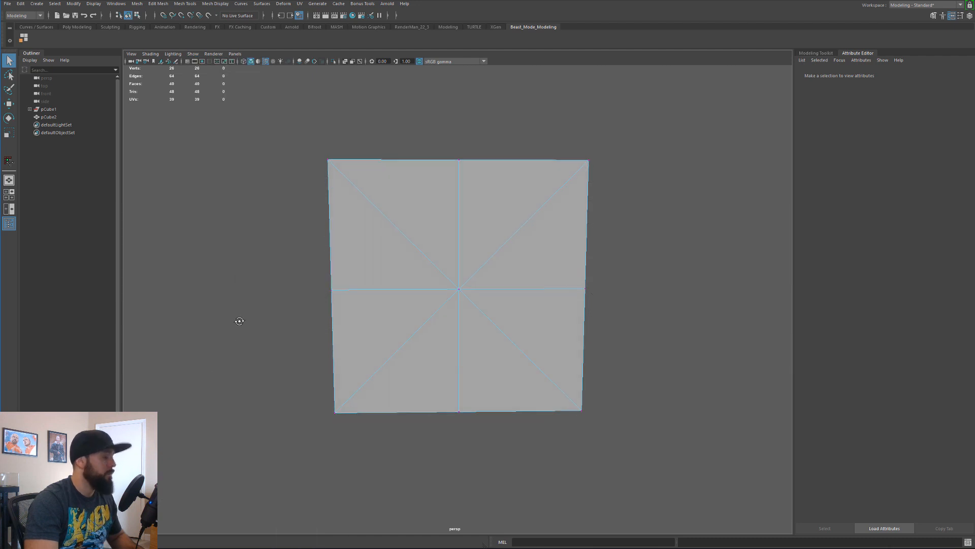
# Bevel the center vertex of each of the four vertical sides into a square face with a width of 0.5
pyautogui.press('F9')
pyautogui.moveTo(505, 321); pyautogui.dragTo(431, 263)
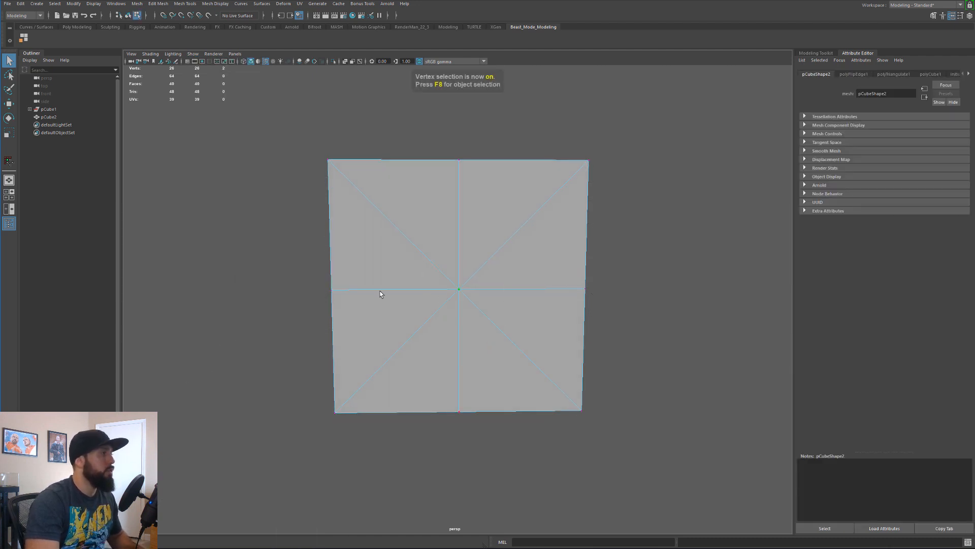
pyautogui.keyDown('alt'); pyautogui.moveTo(378, 292); pyautogui.dragTo(593, 328); pyautogui.keyUp('alt')
pyautogui.keyDown('shift'); pyautogui.moveTo(485, 269); pyautogui.dragTo(486, 270); pyautogui.keyUp('shift')
pyautogui.keyDown('alt'); pyautogui.moveTo(486, 270); pyautogui.dragTo(488, 452); pyautogui.keyUp('alt')
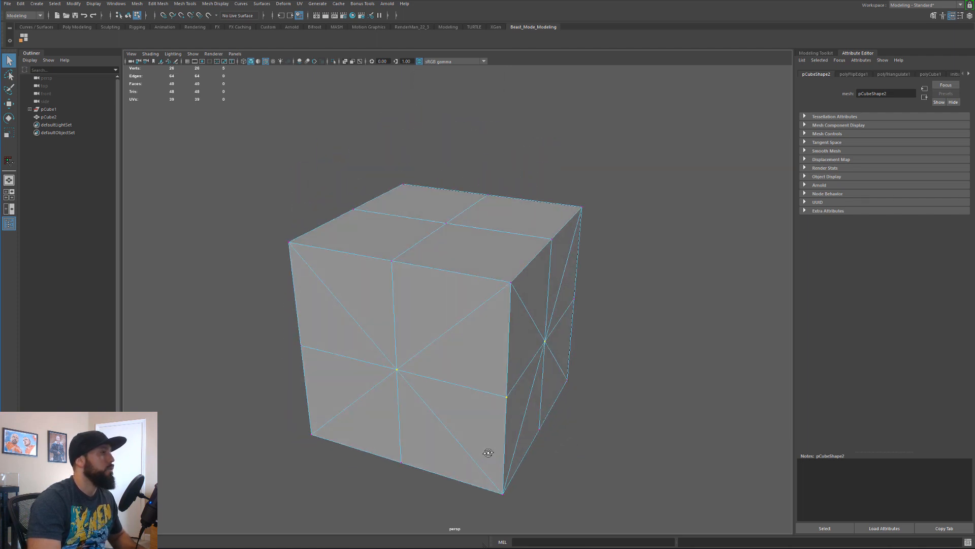
pyautogui.press('4')
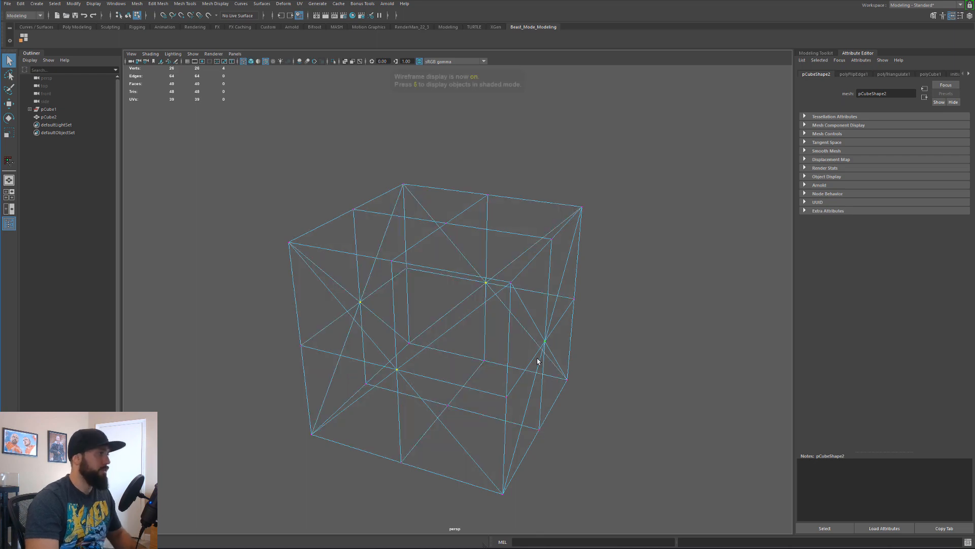
pyautogui.keyDown('alt'); pyautogui.moveTo(538, 359); pyautogui.dragTo(449, 374); pyautogui.keyUp('alt')
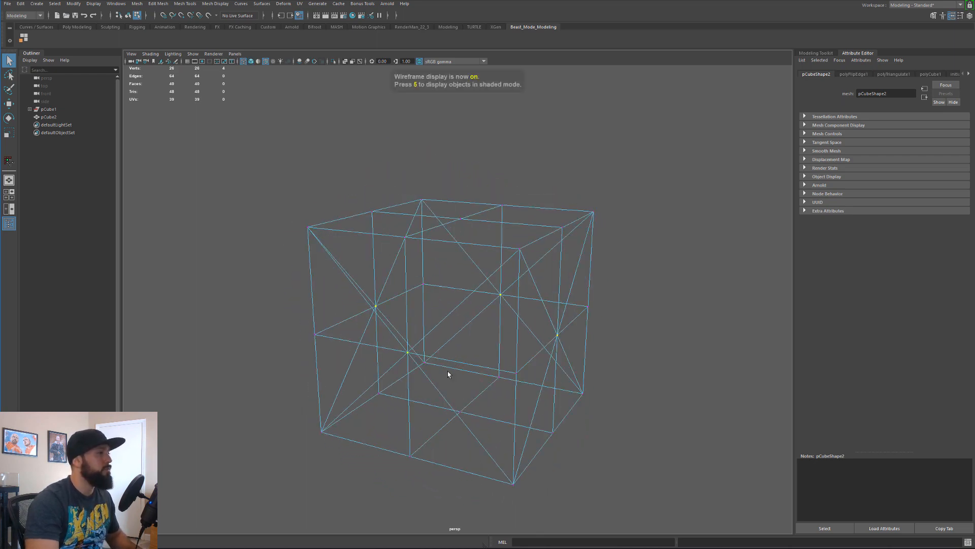
pyautogui.click(137, 4)
pyautogui.moveTo(151, 4)
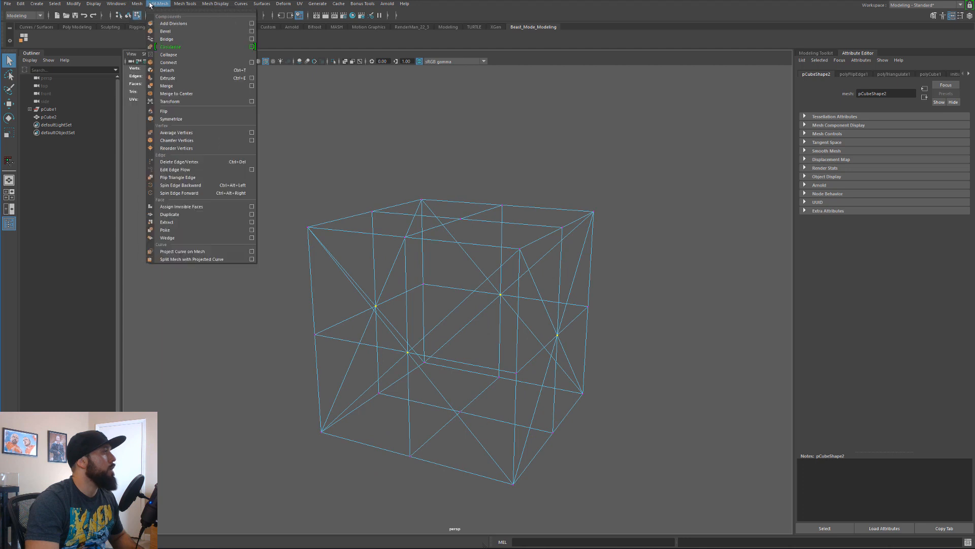
pyautogui.click(166, 31)
pyautogui.keyDown('alt'); pyautogui.moveTo(481, 235); pyautogui.dragTo(641, 235); pyautogui.keyUp('alt')
pyautogui.press('5')
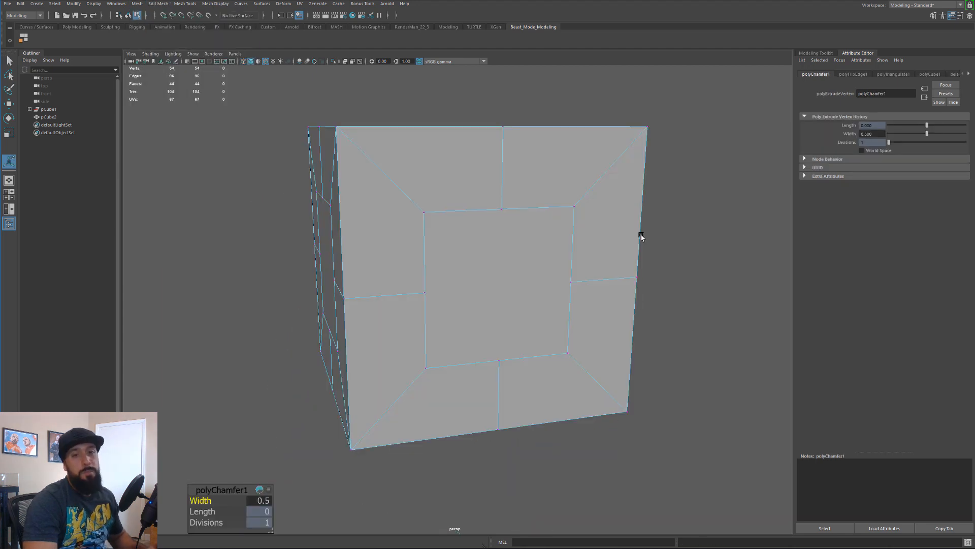
pyautogui.keyDown('alt'); pyautogui.moveTo(702, 306); pyautogui.dragTo(522, 255); pyautogui.keyUp('alt')
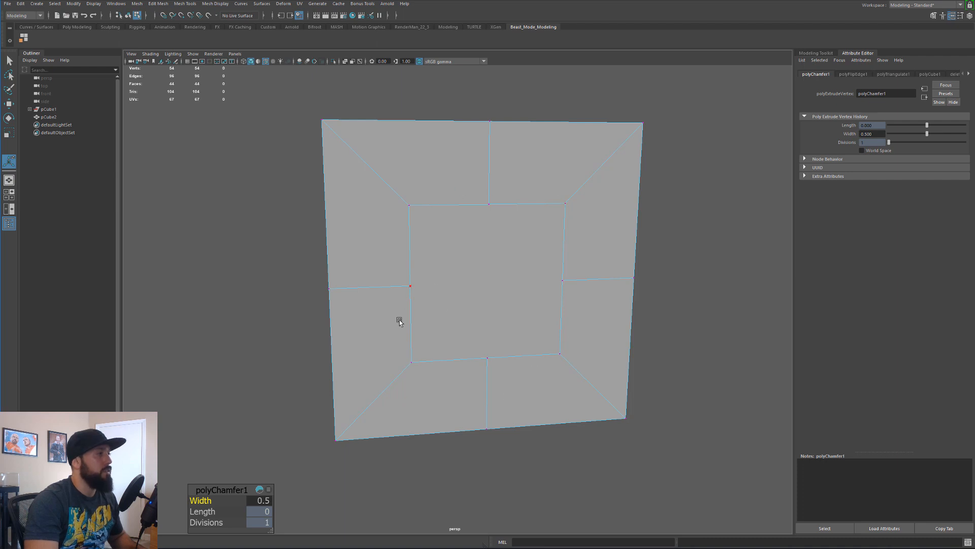
# Select the central square face on one side, extend the selection to the similar faces on the other sides, and circularize them
pyautogui.keyDown('alt'); pyautogui.moveTo(562, 283); pyautogui.dragTo(489, 309); pyautogui.keyUp('alt')
pyautogui.moveTo(476, 258); pyautogui.dragTo(476, 274, button='right')
pyautogui.click(477, 253)
pyautogui.keyDown('alt'); pyautogui.moveTo(476, 253); pyautogui.dragTo(483, 288); pyautogui.keyUp('alt')
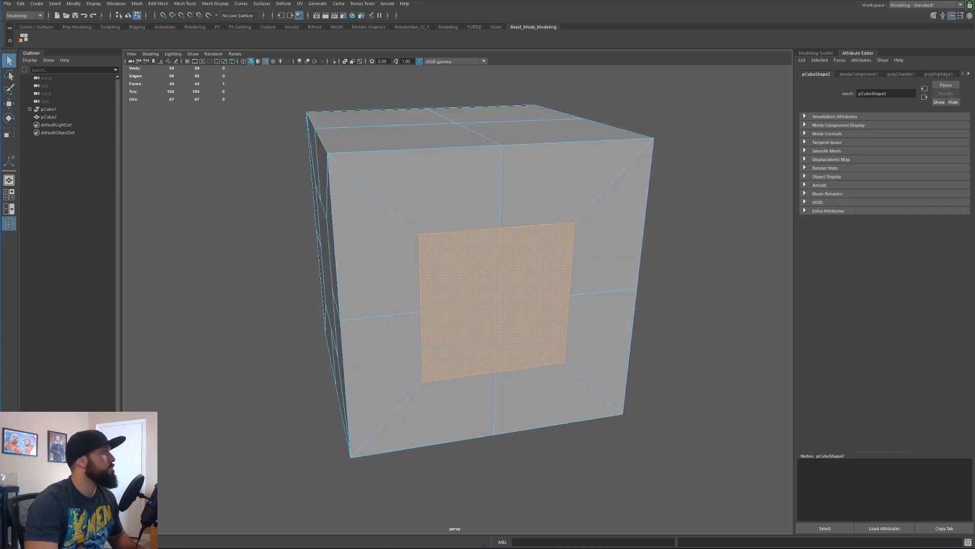
pyautogui.click(56, 4)
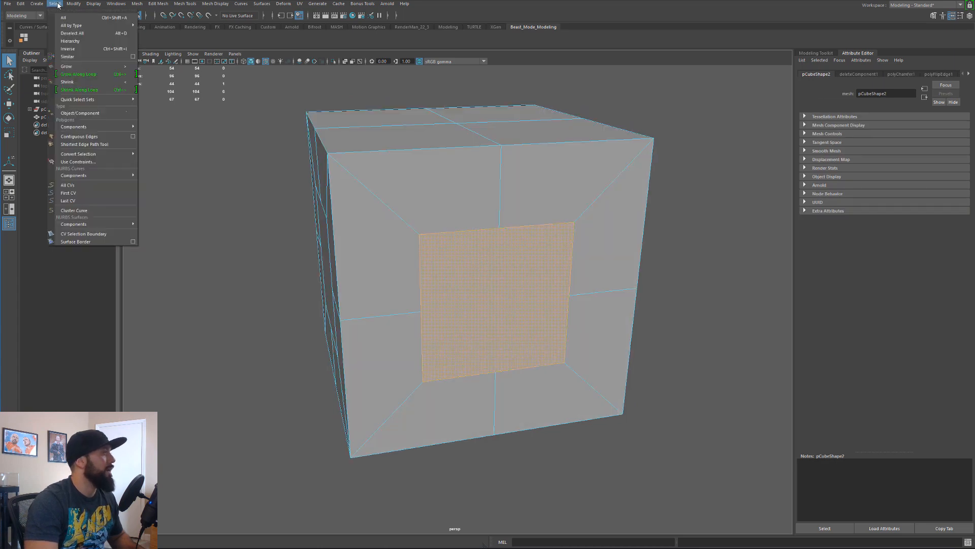
pyautogui.click(72, 56)
pyautogui.keyDown('alt'); pyautogui.moveTo(364, 388); pyautogui.dragTo(330, 243); pyautogui.keyUp('alt')
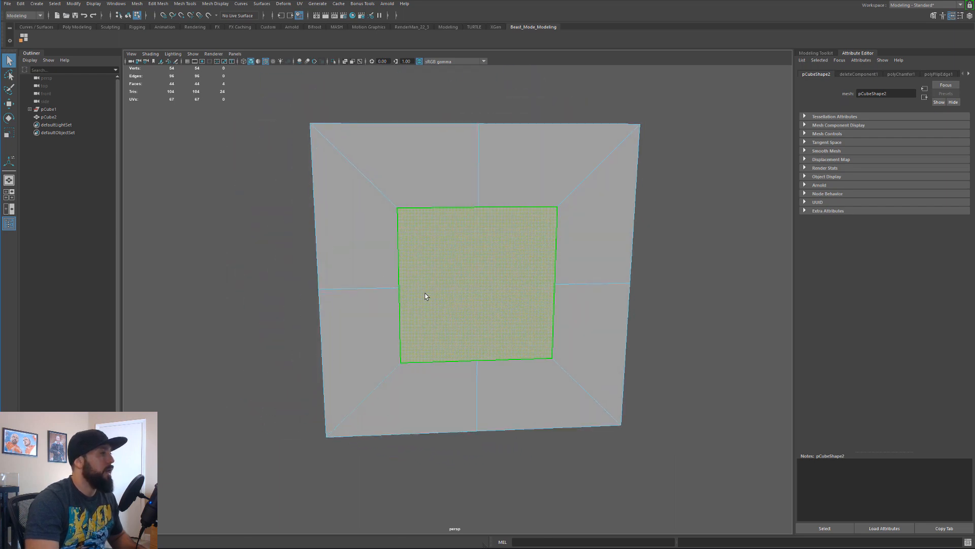
pyautogui.keyDown('shift'); pyautogui.rightClick(446, 283); pyautogui.keyUp('shift')
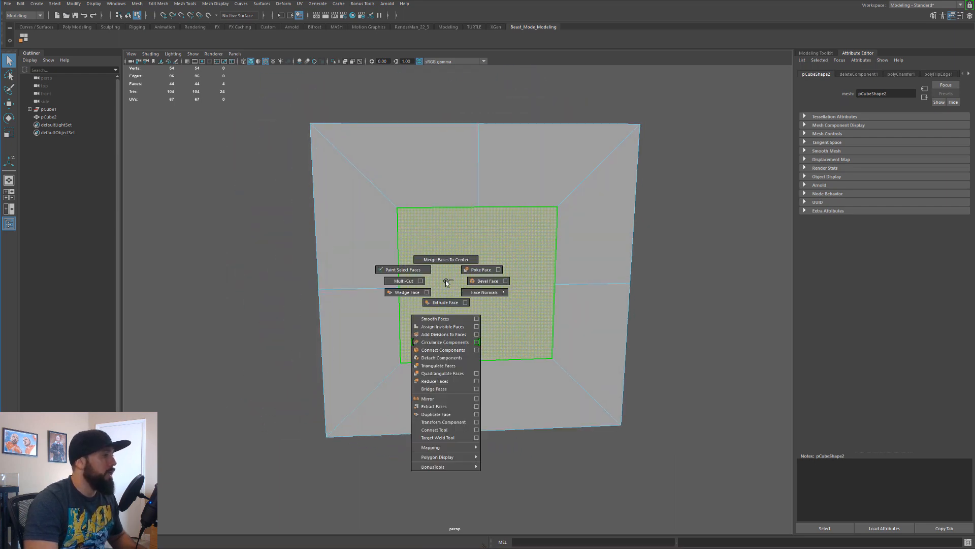
pyautogui.click(446, 345)
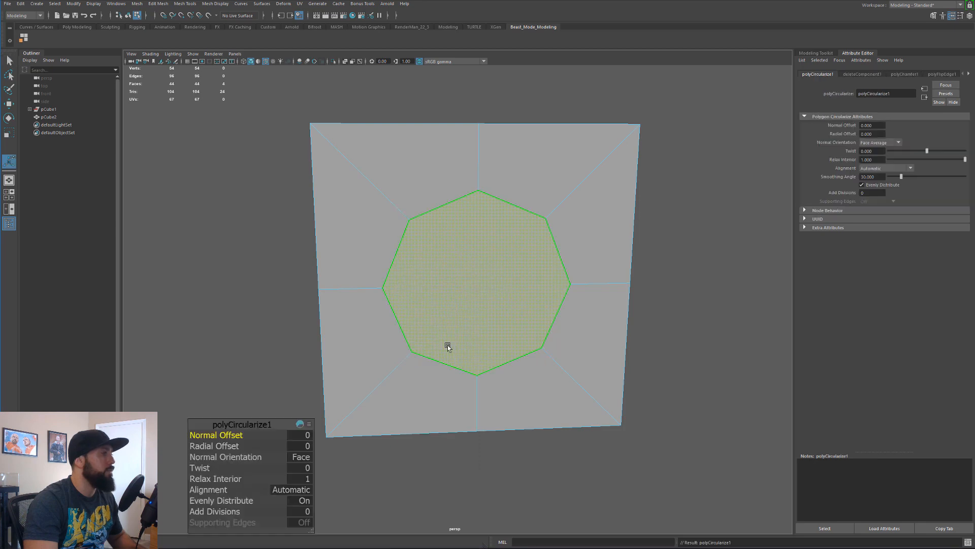
# Enlarge the circularized faces by setting the Radial Offset to 0.14
pyautogui.keyDown('alt'); pyautogui.moveTo(533, 191); pyautogui.dragTo(536, 188); pyautogui.keyUp('alt')
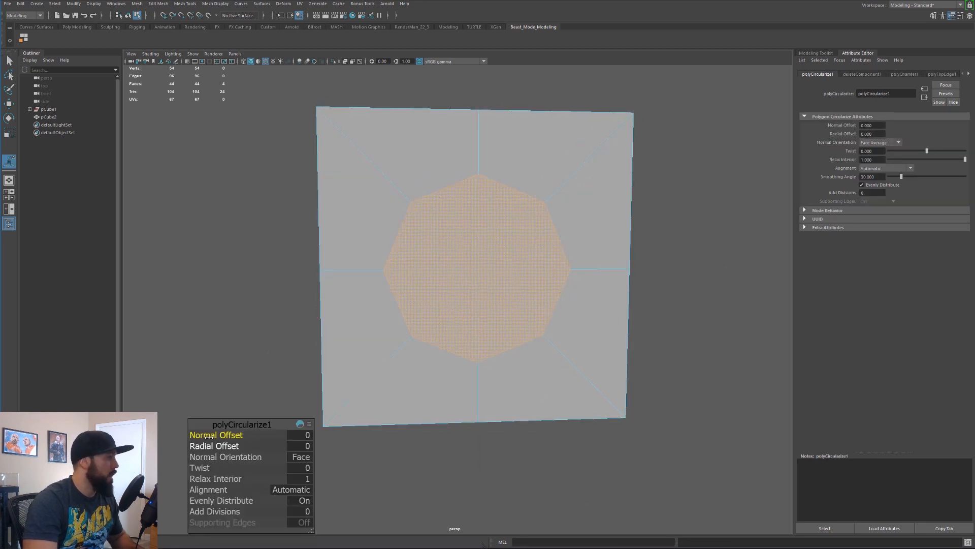
pyautogui.moveTo(210, 436); pyautogui.dragTo(208, 447)
pyautogui.hotkey('ctrl', 'z')
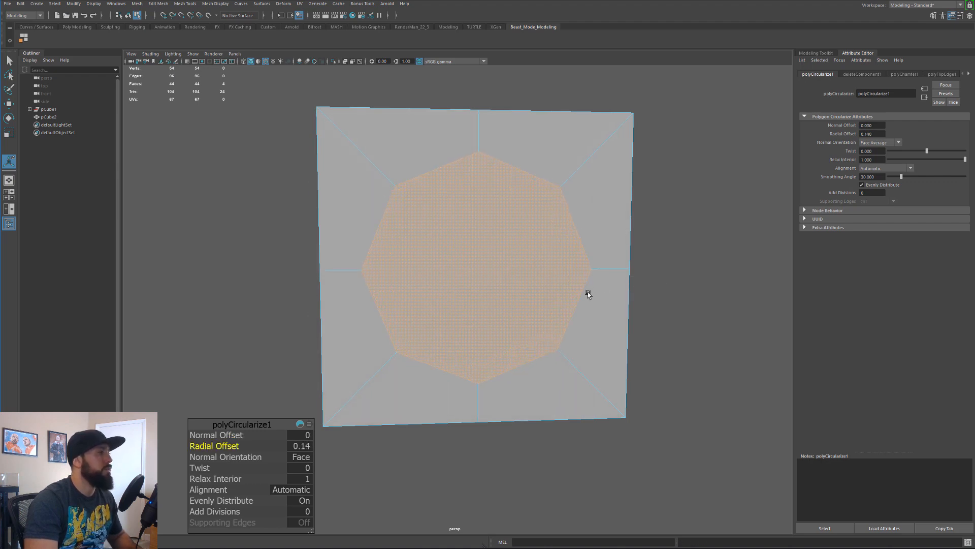
# Delete the four circularized faces to open a hole through each vertical side of the cube
pyautogui.keyDown('alt'); pyautogui.moveTo(588, 294); pyautogui.dragTo(516, 295); pyautogui.keyUp('alt')
pyautogui.press('Delete')
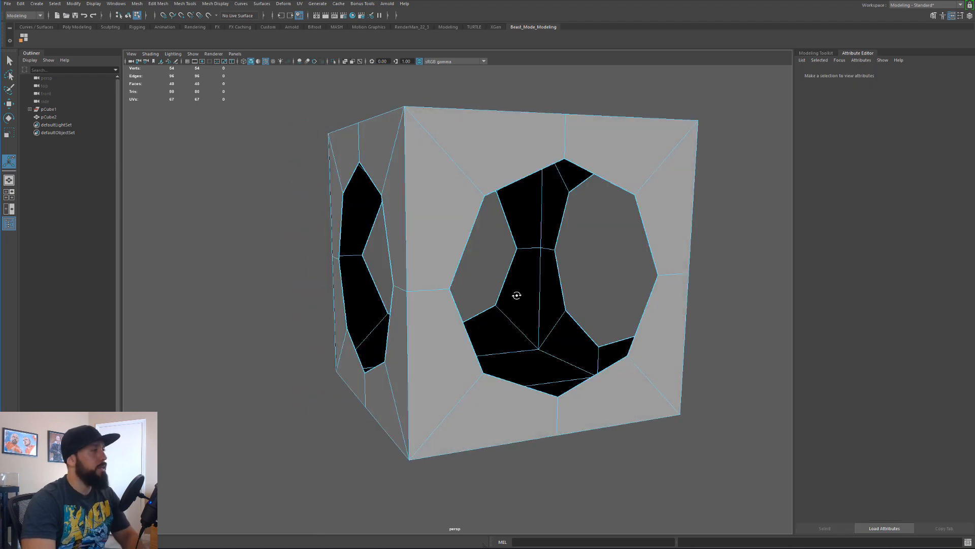
pyautogui.keyDown('alt'); pyautogui.moveTo(525, 335); pyautogui.dragTo(487, 244); pyautogui.keyUp('alt')
# Return to object selection and apply Smooth to the cube with the four side holes
pyautogui.moveTo(488, 244); pyautogui.dragTo(504, 212, button='right')
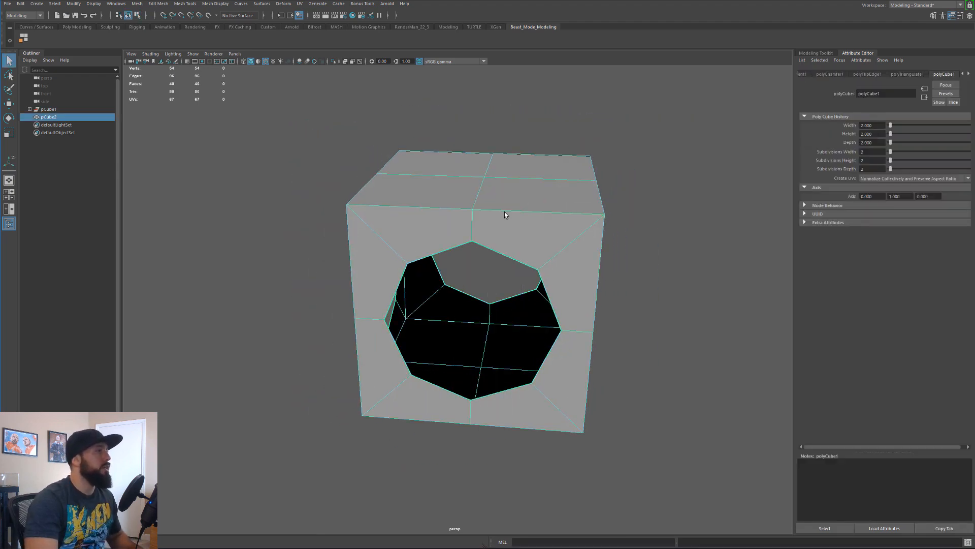
pyautogui.click(136, 4)
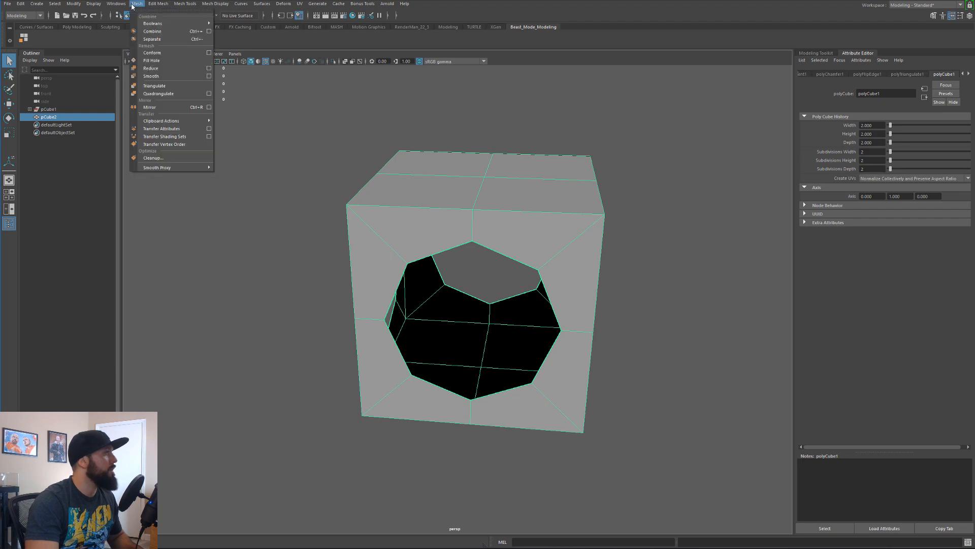
pyautogui.click(166, 77)
pyautogui.keyDown('alt'); pyautogui.moveTo(310, 365); pyautogui.dragTo(283, 340); pyautogui.keyUp('alt')
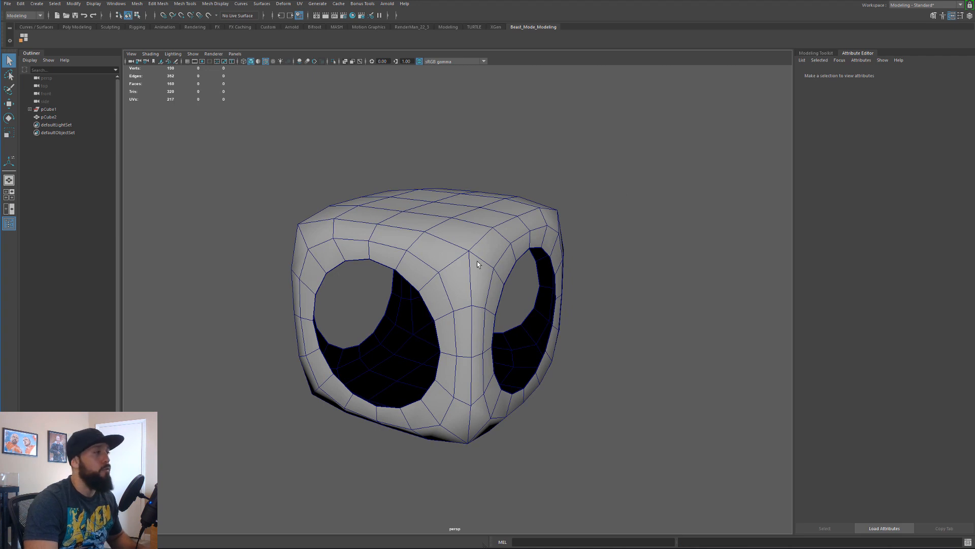
pyautogui.keyDown('alt'); pyautogui.moveTo(477, 263); pyautogui.dragTo(474, 265); pyautogui.keyUp('alt')
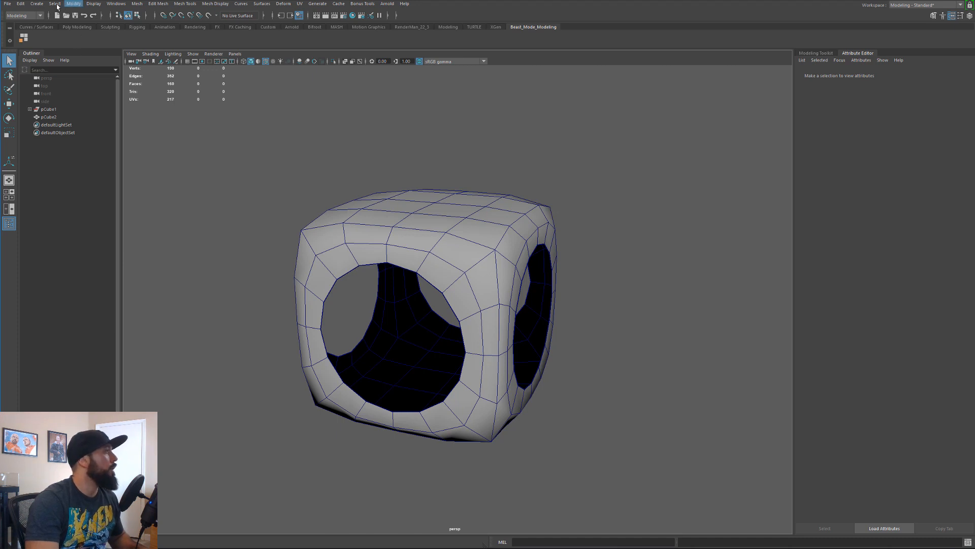
# Create a polygon sphere at the center of the smoothed cube
pyautogui.click(38, 4)
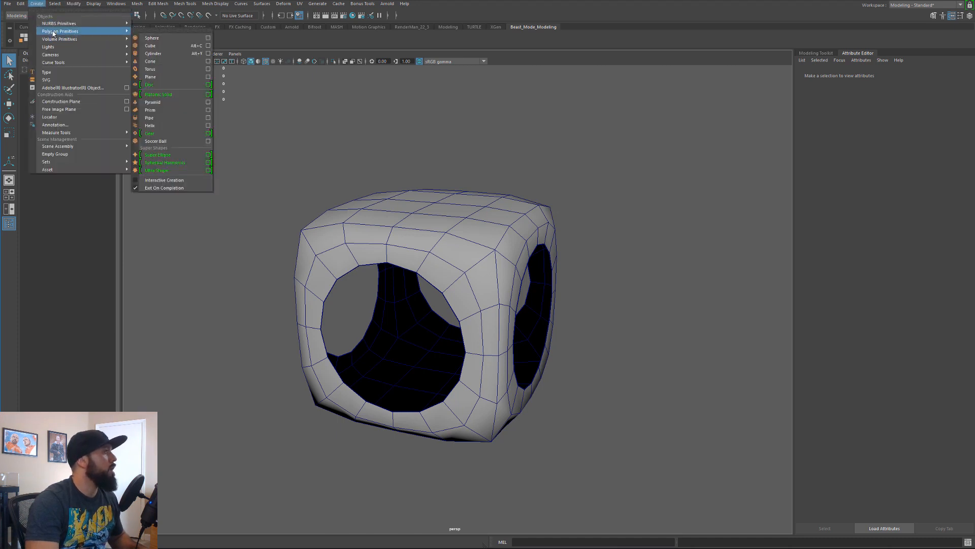
pyautogui.moveTo(90, 33)
pyautogui.click(178, 38)
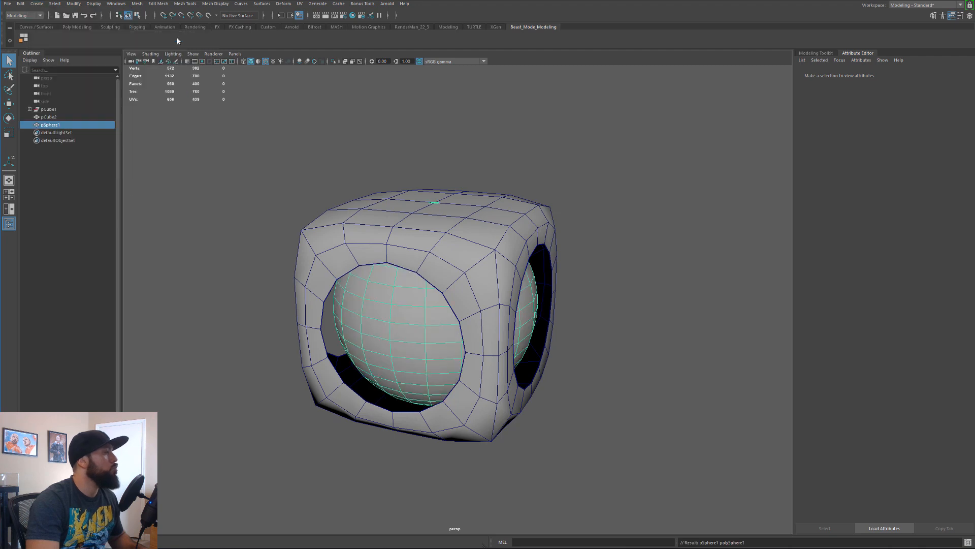
pyautogui.keyDown('alt'); pyautogui.moveTo(599, 300); pyautogui.dragTo(575, 302); pyautogui.keyUp('alt')
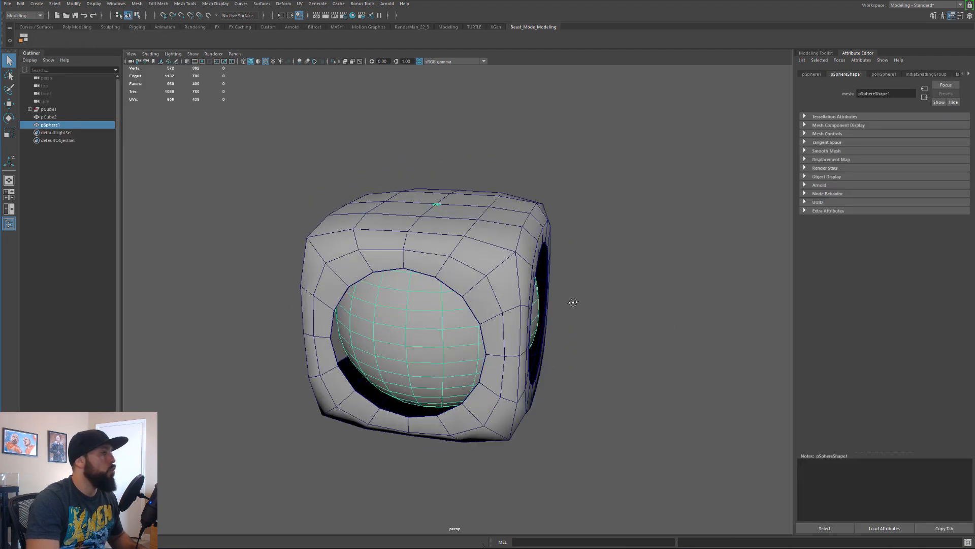
pyautogui.keyDown('alt'); pyautogui.moveTo(505, 315); pyautogui.dragTo(570, 349, button='right'); pyautogui.keyUp('alt')
pyautogui.keyDown('alt'); pyautogui.moveTo(570, 348); pyautogui.dragTo(564, 329); pyautogui.keyUp('alt')
pyautogui.keyDown('alt'); pyautogui.moveTo(548, 202); pyautogui.dragTo(526, 224, button='right'); pyautogui.keyUp('alt')
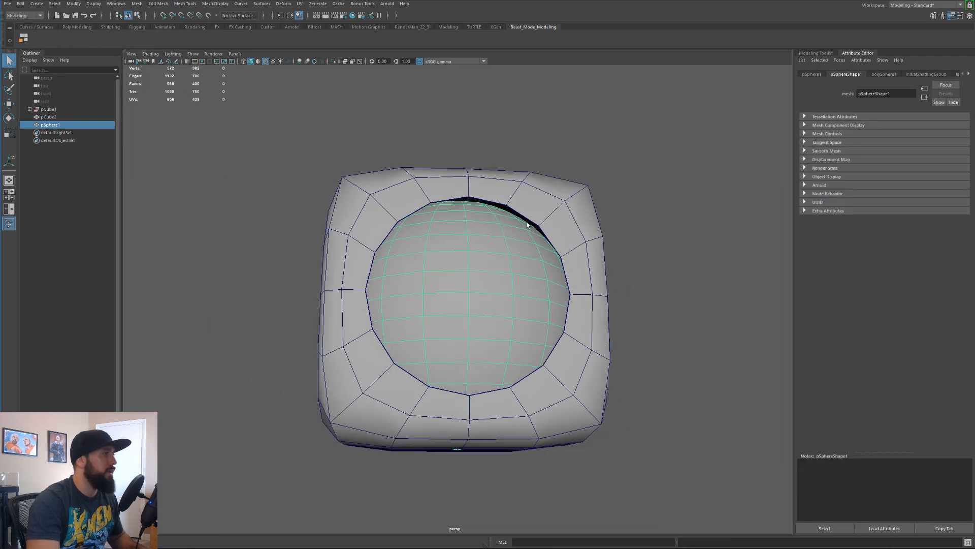
pyautogui.keyDown('alt'); pyautogui.moveTo(527, 224); pyautogui.dragTo(527, 229); pyautogui.keyUp('alt')
# Scale the sphere down slightly and uniformly so that it fits inside the smoothed cube
pyautogui.click(522, 243)
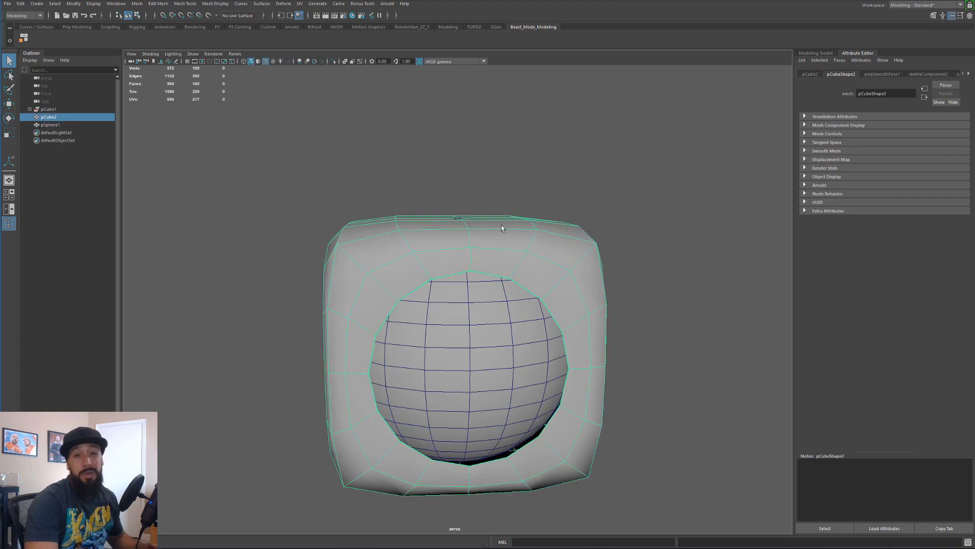
pyautogui.keyDown('alt'); pyautogui.moveTo(489, 267); pyautogui.dragTo(486, 275); pyautogui.keyUp('alt')
pyautogui.click(468, 351)
pyautogui.keyDown('alt'); pyautogui.moveTo(468, 351); pyautogui.dragTo(441, 303); pyautogui.keyUp('alt')
pyautogui.press('r')
pyautogui.moveTo(453, 337); pyautogui.dragTo(444, 336)
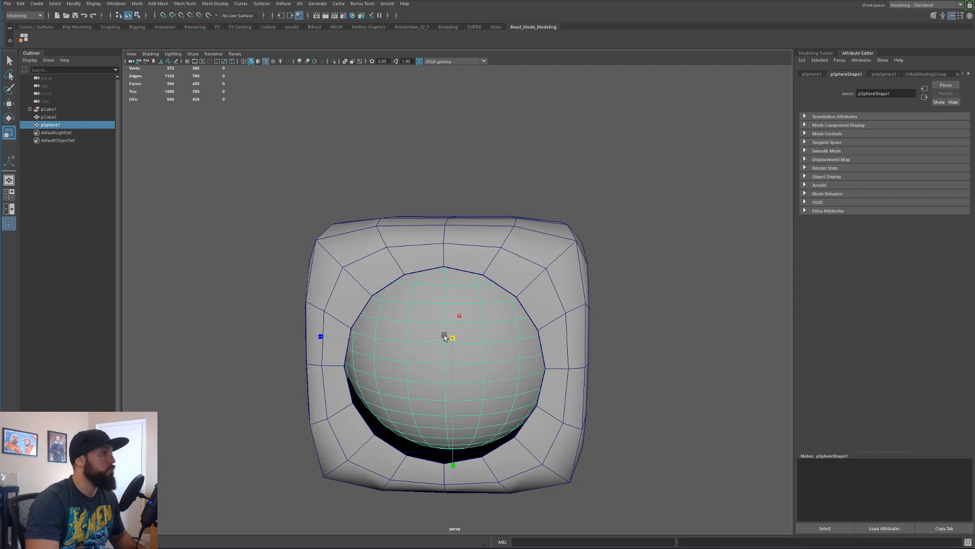
# Show the scene in wireframe and select the smoothed cube first, adding the inner sphere to the selection
pyautogui.press('4')
pyautogui.keyDown('alt'); pyautogui.moveTo(607, 330); pyautogui.dragTo(535, 213); pyautogui.keyUp('alt')
pyautogui.moveTo(535, 213); pyautogui.dragTo(571, 202, button='right')
pyautogui.click(631, 182)
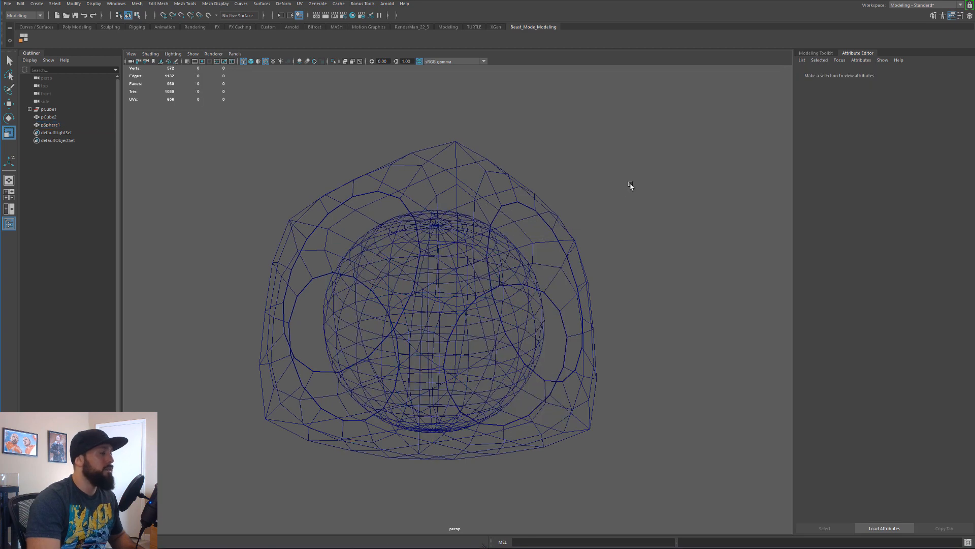
pyautogui.keyDown('alt'); pyautogui.moveTo(631, 186); pyautogui.dragTo(566, 235); pyautogui.keyUp('alt')
pyautogui.click(566, 235)
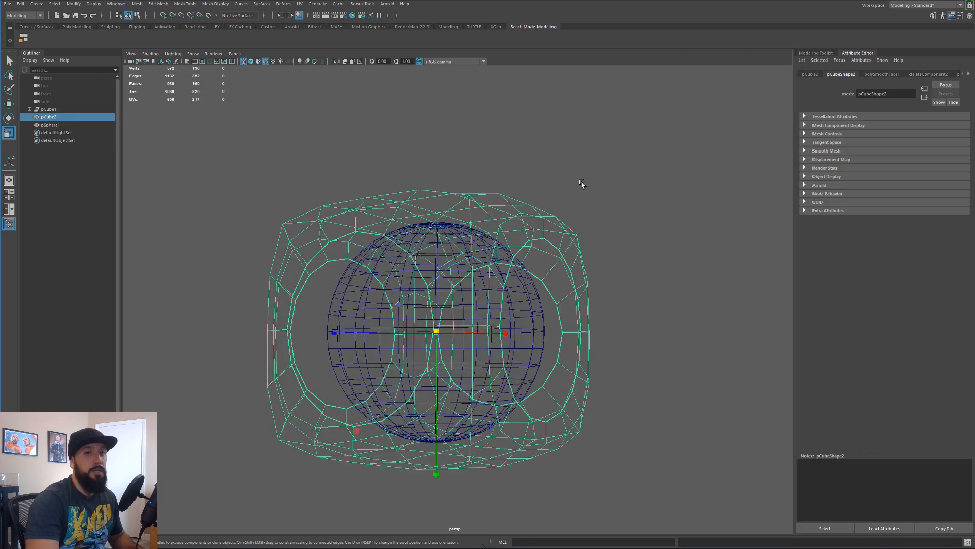
pyautogui.keyDown('alt'); pyautogui.moveTo(582, 184); pyautogui.dragTo(627, 362); pyautogui.keyUp('alt')
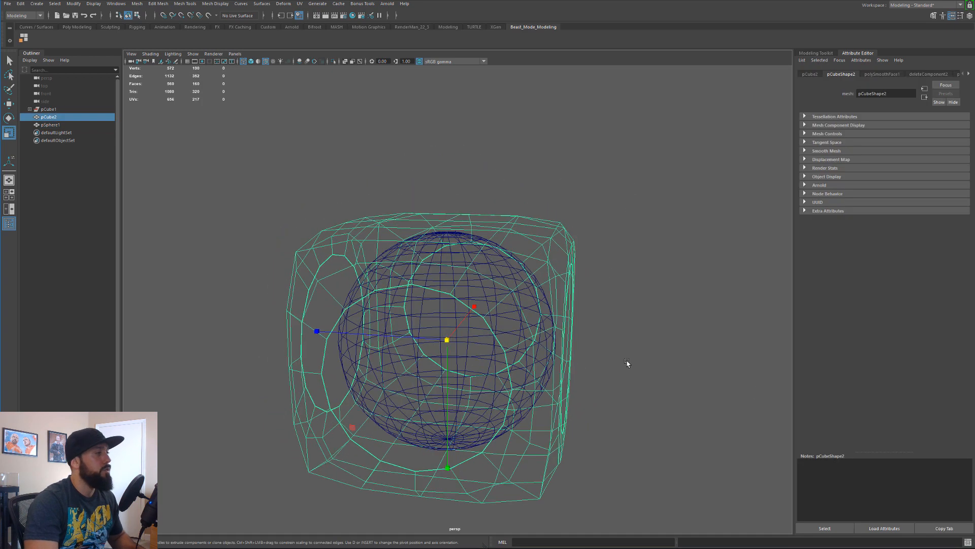
pyautogui.keyDown('shift'); pyautogui.click(421, 317); pyautogui.keyUp('shift')
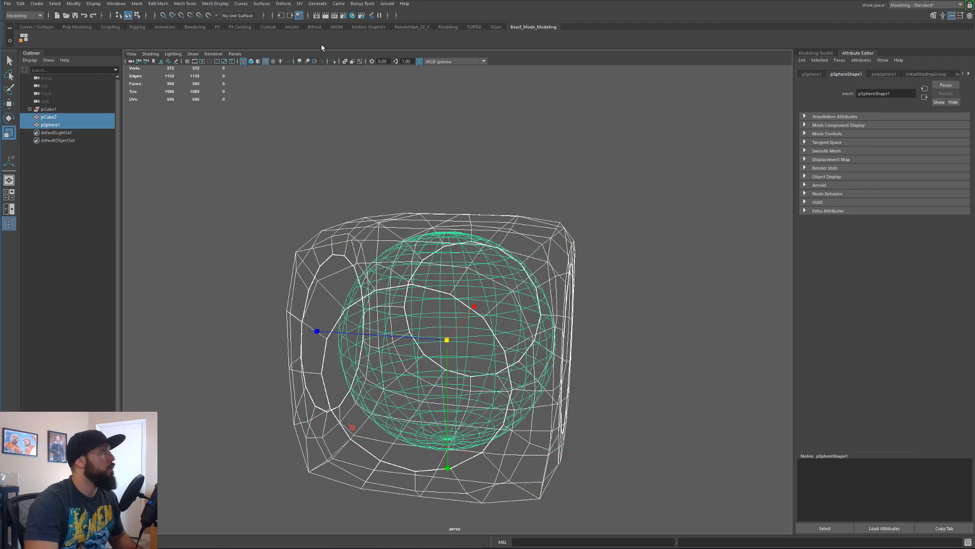
# Create a ShrinkWrap deformer from the cube onto the sphere, with reset settings and the Toward Inner Object projection
pyautogui.click(283, 4)
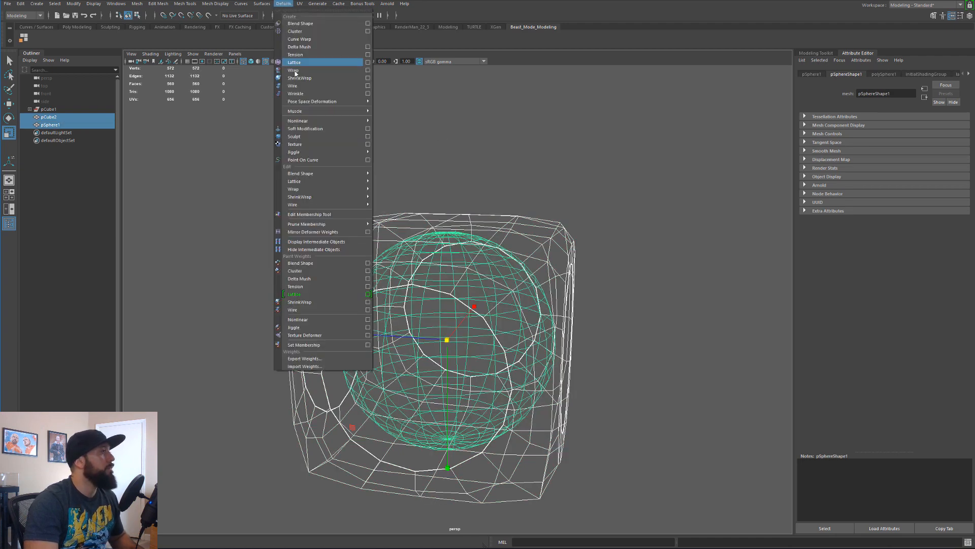
pyautogui.click(367, 79)
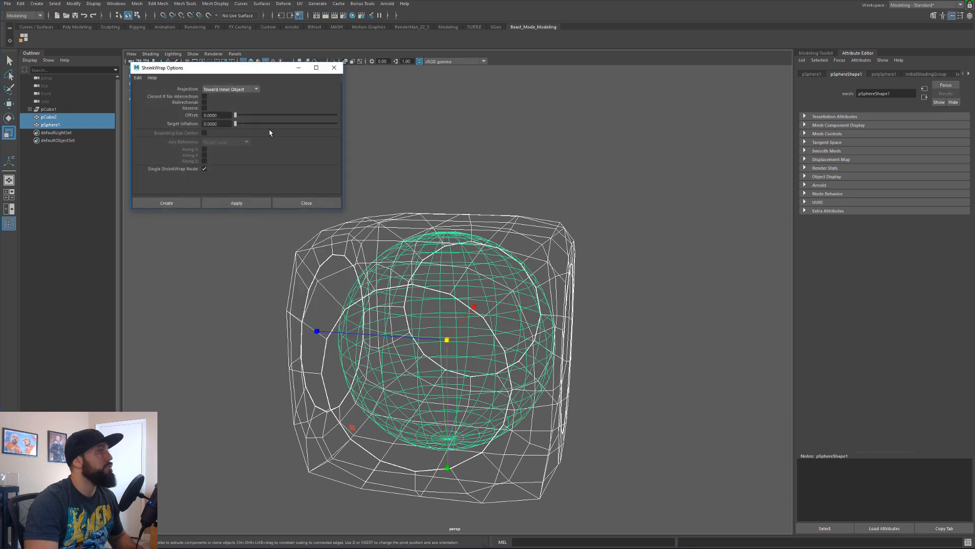
pyautogui.click(136, 78)
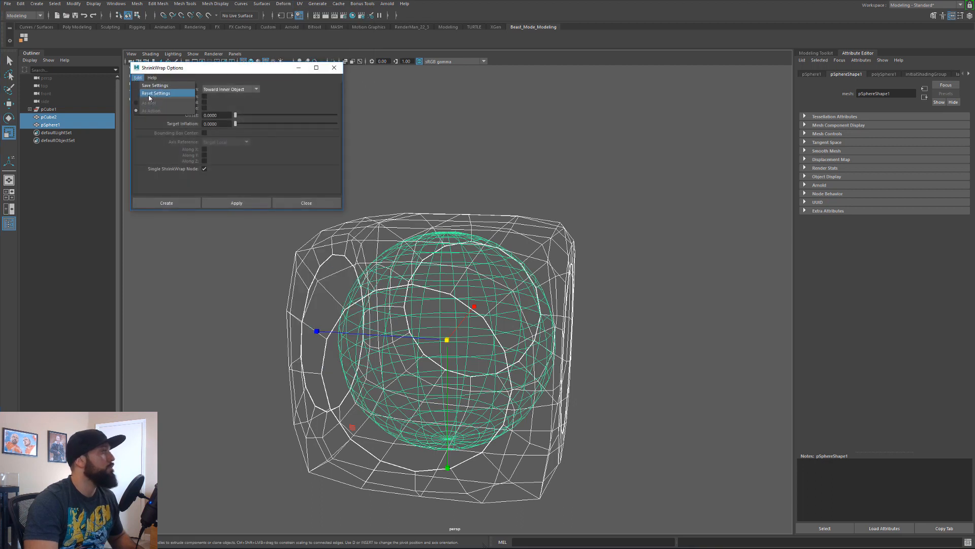
pyautogui.click(149, 94)
pyautogui.click(241, 89)
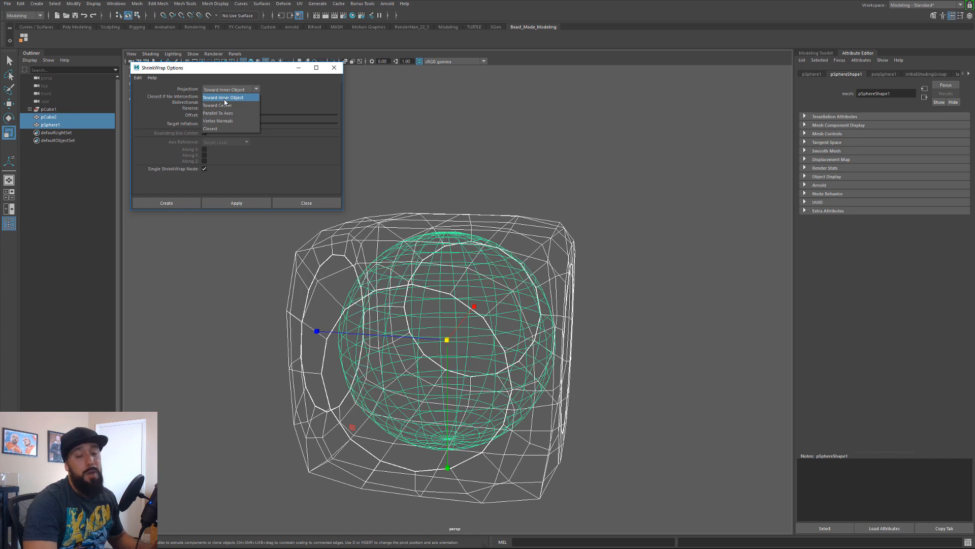
pyautogui.click(225, 98)
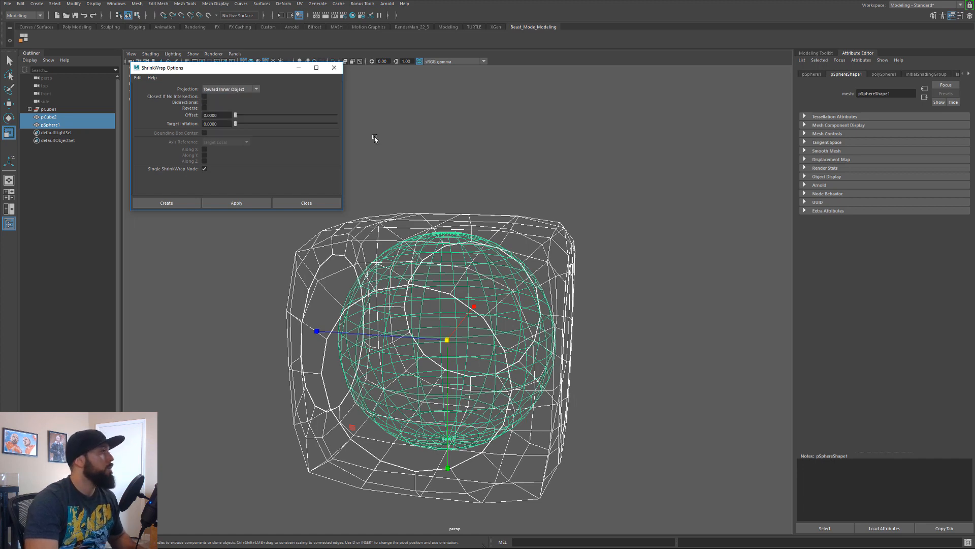
pyautogui.click(166, 203)
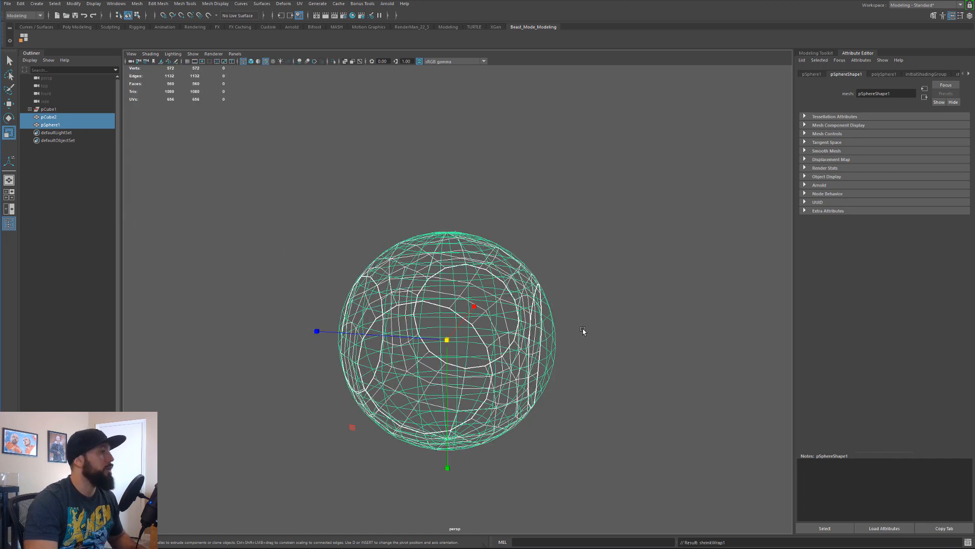
# Examine from several angles how the cube's mesh and hole borders wrap onto the sphere
pyautogui.keyDown('alt'); pyautogui.moveTo(583, 331); pyautogui.dragTo(532, 294); pyautogui.keyUp('alt')
pyautogui.keyDown('alt'); pyautogui.moveTo(532, 294); pyautogui.dragTo(679, 257, button='right'); pyautogui.keyUp('alt')
pyautogui.keyDown('alt'); pyautogui.moveTo(679, 257); pyautogui.dragTo(665, 239); pyautogui.keyUp('alt')
pyautogui.keyDown('alt'); pyautogui.moveTo(664, 239); pyautogui.dragTo(677, 283, button='right'); pyautogui.keyUp('alt')
pyautogui.keyDown('alt'); pyautogui.moveTo(677, 283); pyautogui.dragTo(669, 270); pyautogui.keyUp('alt')
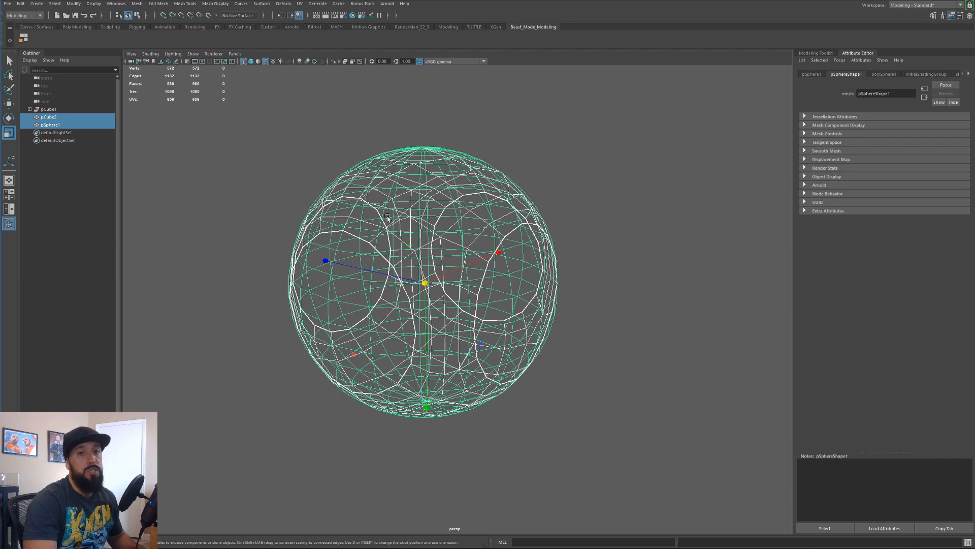
pyautogui.keyDown('alt'); pyautogui.moveTo(426, 235); pyautogui.dragTo(429, 313); pyautogui.keyUp('alt')
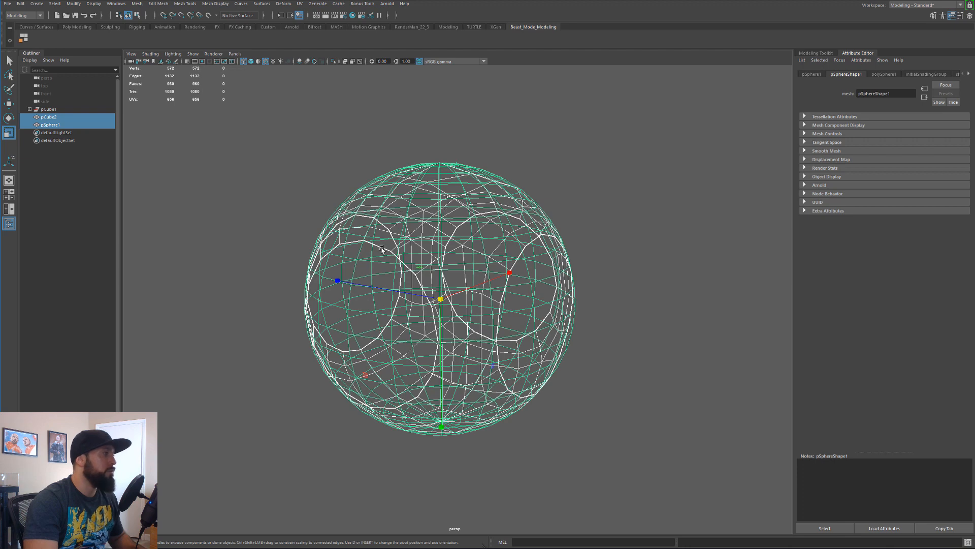
pyautogui.keyDown('alt'); pyautogui.moveTo(381, 249); pyautogui.dragTo(389, 249); pyautogui.keyUp('alt')
pyautogui.keyDown('alt'); pyautogui.moveTo(463, 234); pyautogui.dragTo(432, 326); pyautogui.keyUp('alt')
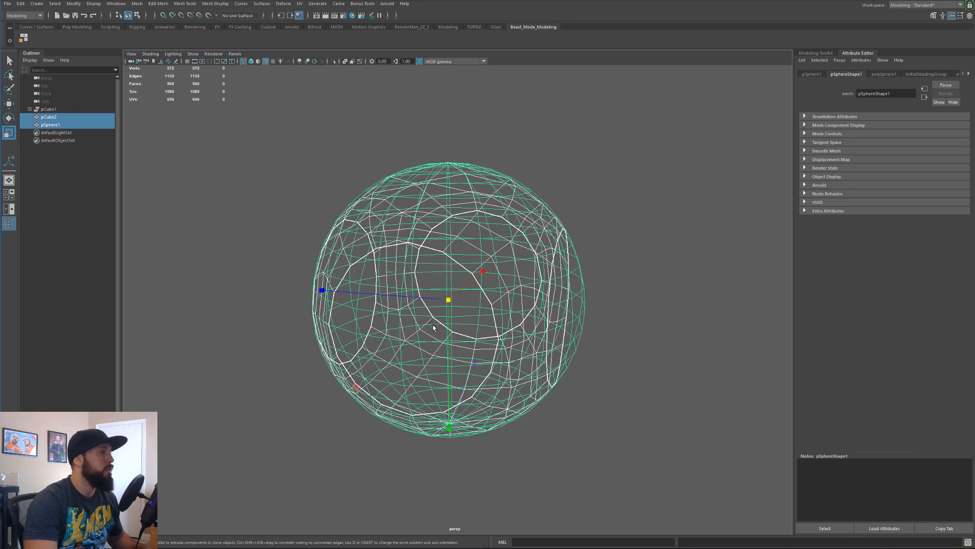
# Try deleting only the sphere while the ShrinkWrap is still live, and undo the deletion
pyautogui.click(441, 323)
pyautogui.moveTo(415, 316); pyautogui.dragTo(424, 309, button='right')
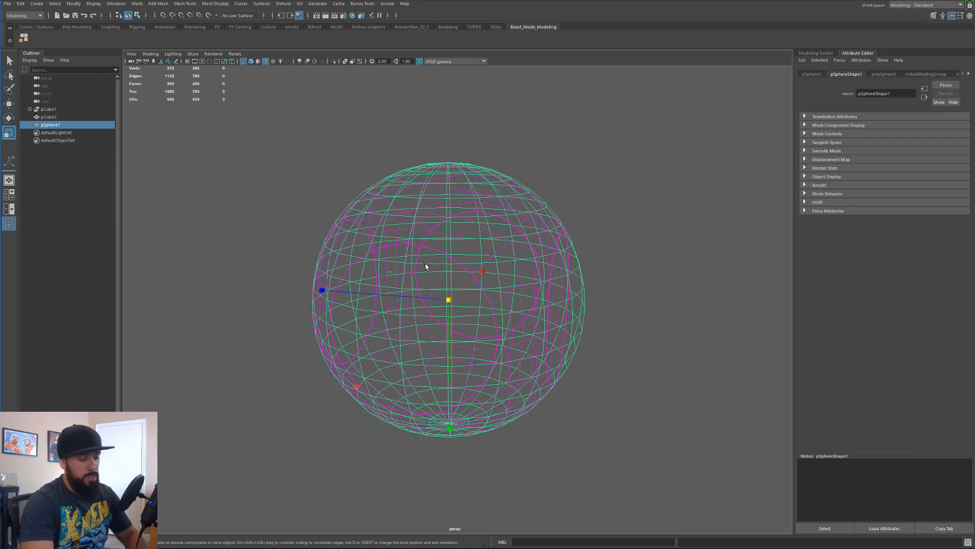
pyautogui.press('Delete')
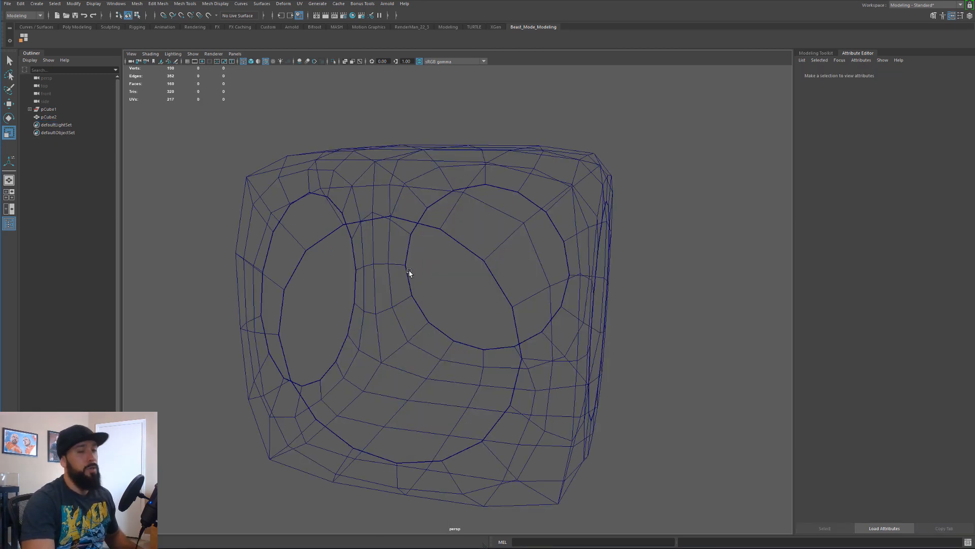
pyautogui.hotkey('ctrl', 'z')
# Select both the wrapped mesh and the sphere and delete their construction history
pyautogui.moveTo(505, 268); pyautogui.dragTo(519, 261, button='right')
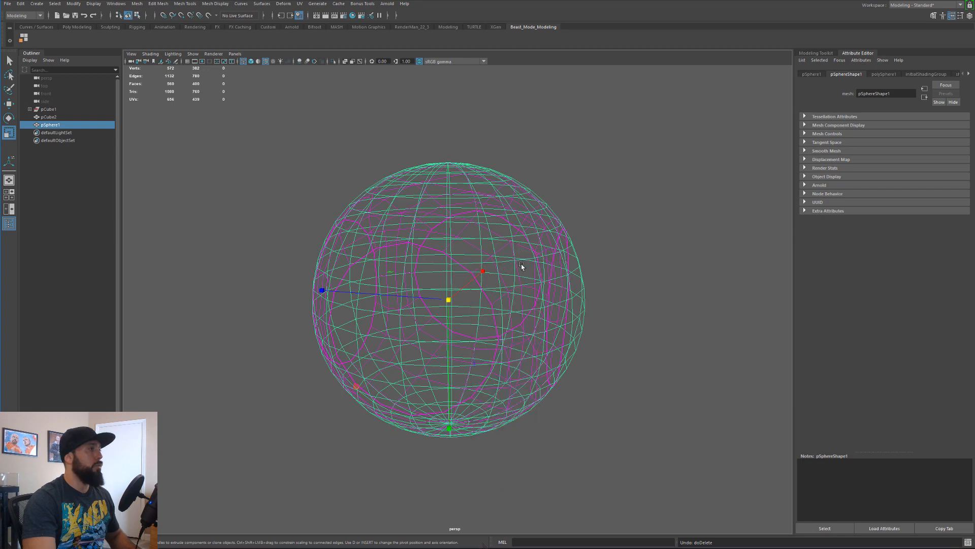
pyautogui.moveTo(685, 440); pyautogui.dragTo(237, 122)
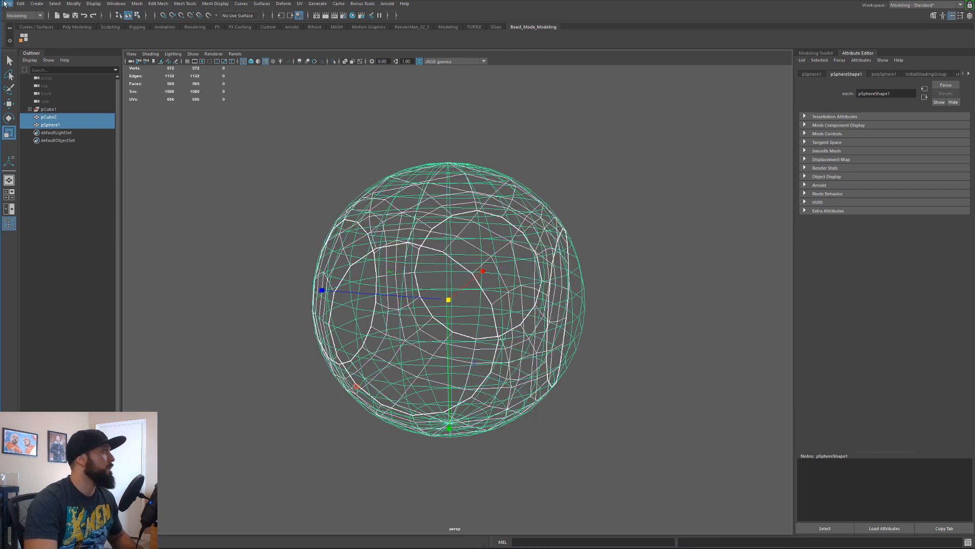
pyautogui.click(21, 4)
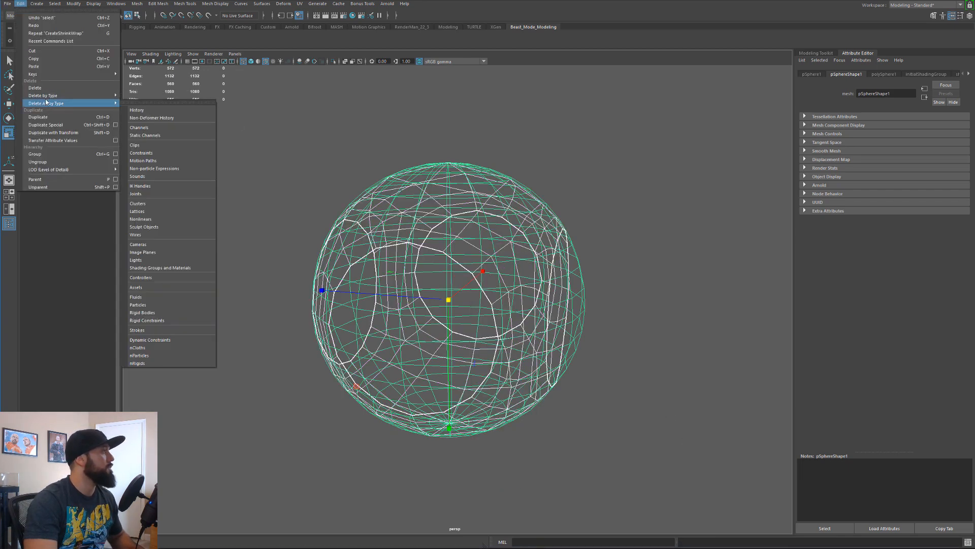
pyautogui.moveTo(47, 97)
pyautogui.click(152, 99)
pyautogui.click(639, 188)
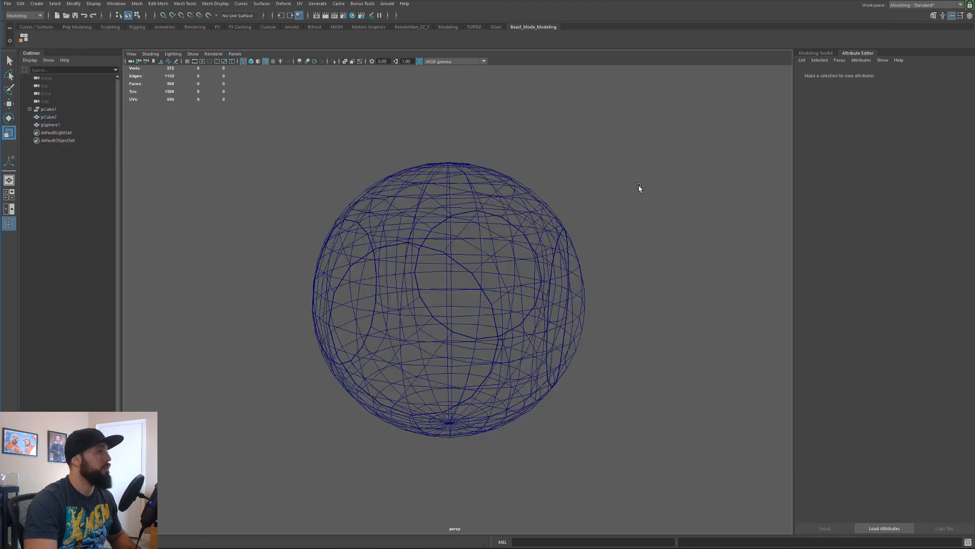
# Delete the inner sphere, select the remaining wrapped mesh and switch the display to shaded
pyautogui.click(440, 284)
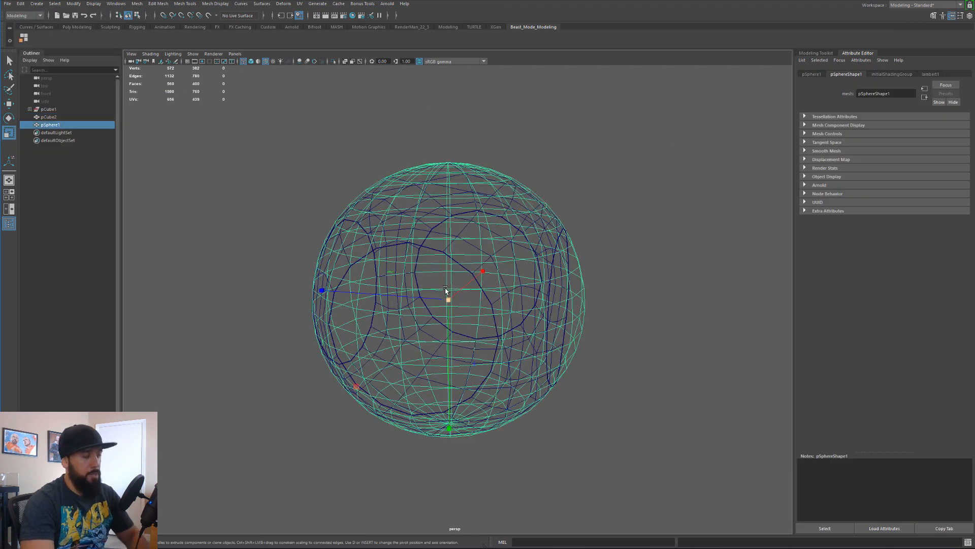
pyautogui.press('Delete')
pyautogui.click(507, 210)
pyautogui.moveTo(513, 253)
pyautogui.keyDown('alt'); pyautogui.mouseDown()
pyautogui.moveTo(507, 272)
pyautogui.moveTo(500, 263)
pyautogui.moveTo(524, 249)
pyautogui.moveTo(511, 239)
pyautogui.moveTo(476, 249)
pyautogui.mouseUp(); pyautogui.keyUp('alt')
pyautogui.press('5')
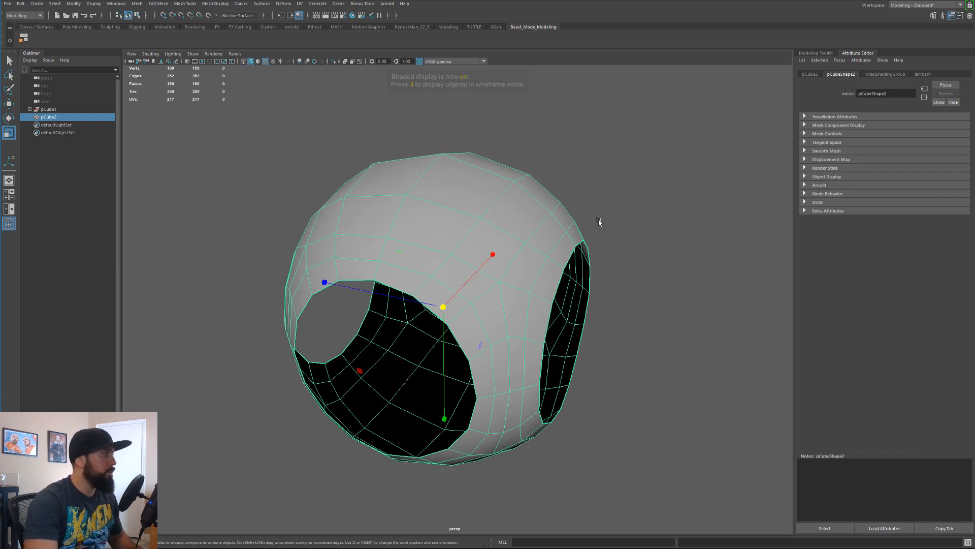
# Assign the existing blinn1 material to the wrapped mesh
pyautogui.rightClick(418, 207)
pyautogui.moveTo(433, 415)
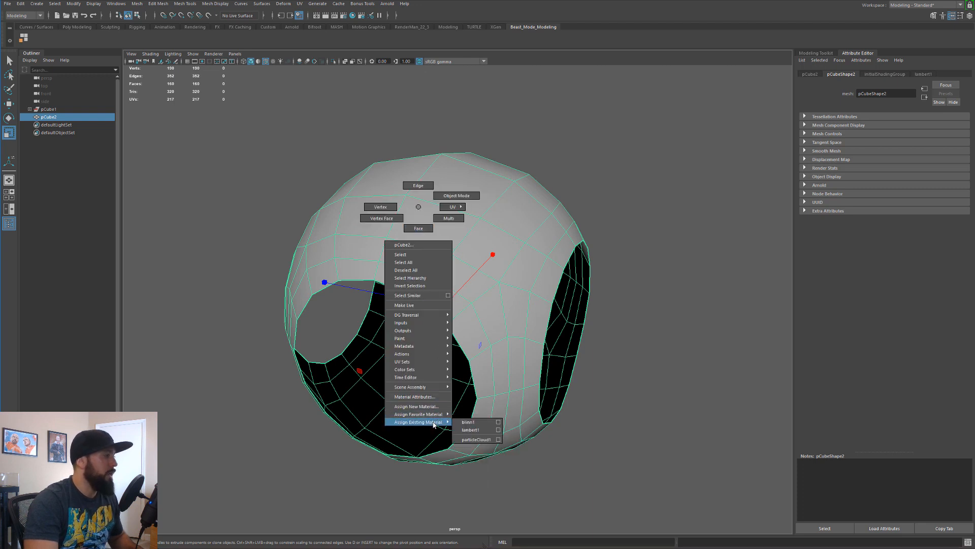
pyautogui.click(463, 422)
pyautogui.keyDown('alt'); pyautogui.moveTo(665, 253); pyautogui.dragTo(660, 221); pyautogui.keyUp('alt')
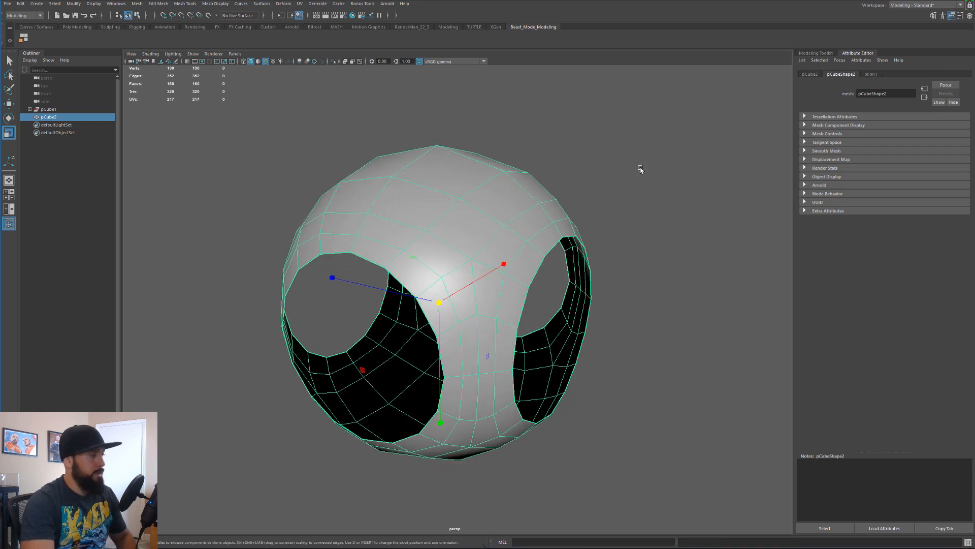
# Turn on smooth mesh preview for the wrapped mesh, deselect it and turn off the wireframe overlay on shaded objects
pyautogui.press('3')
pyautogui.click(654, 136)
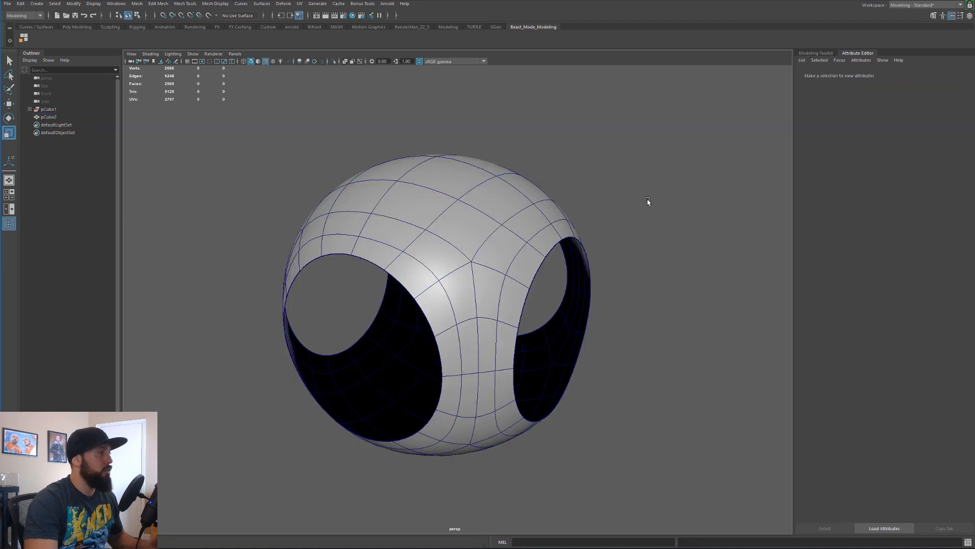
pyautogui.click(151, 54)
pyautogui.click(168, 124)
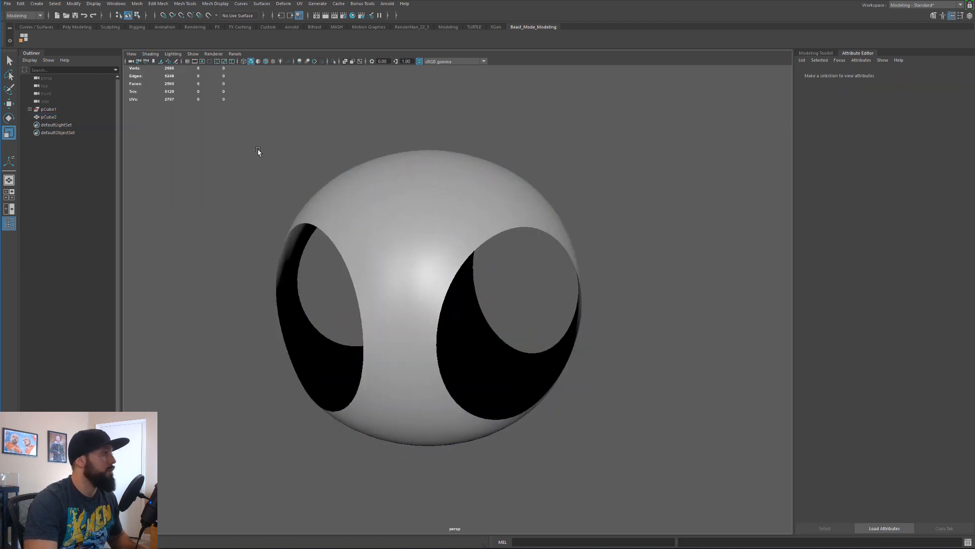
# Select the wrapped mesh and turn off its smooth mesh preview
pyautogui.keyDown('alt'); pyautogui.moveTo(258, 152); pyautogui.dragTo(284, 166); pyautogui.keyUp('alt')
pyautogui.keyDown('alt'); pyautogui.moveTo(447, 276); pyautogui.dragTo(428, 268); pyautogui.keyUp('alt')
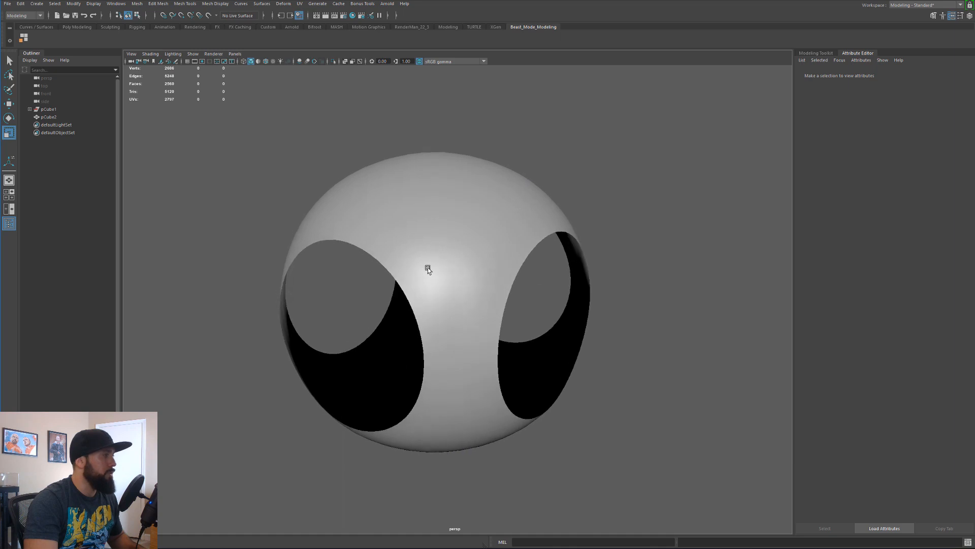
pyautogui.click(428, 268)
pyautogui.press('1')
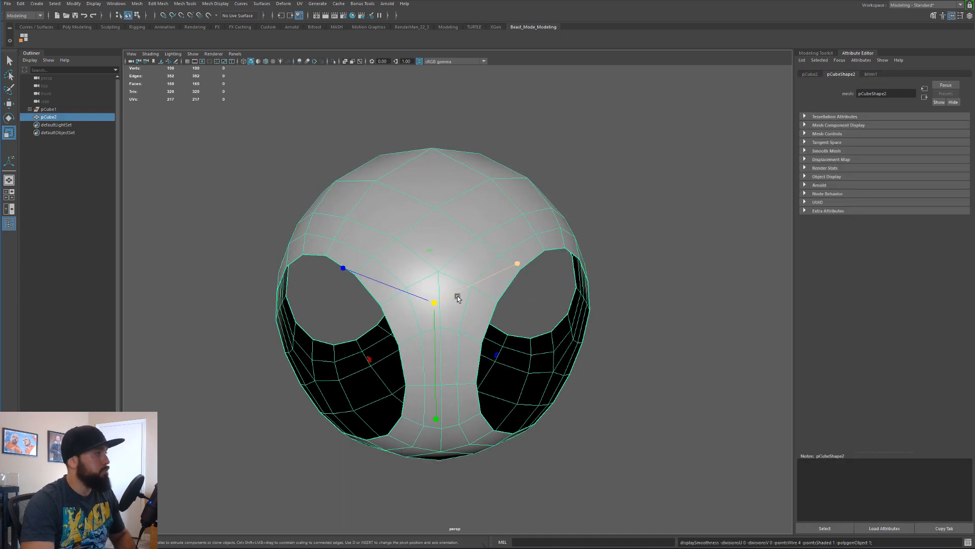
# Select the extra edge loops circling two adjacent holes and delete them together with their vertices
pyautogui.scroll(3, 453, 282)
pyautogui.keyDown('alt'); pyautogui.moveTo(453, 283); pyautogui.dragTo(426, 264); pyautogui.keyUp('alt')
pyautogui.press('q')
pyautogui.press('F10')
pyautogui.doubleClick(367, 248)
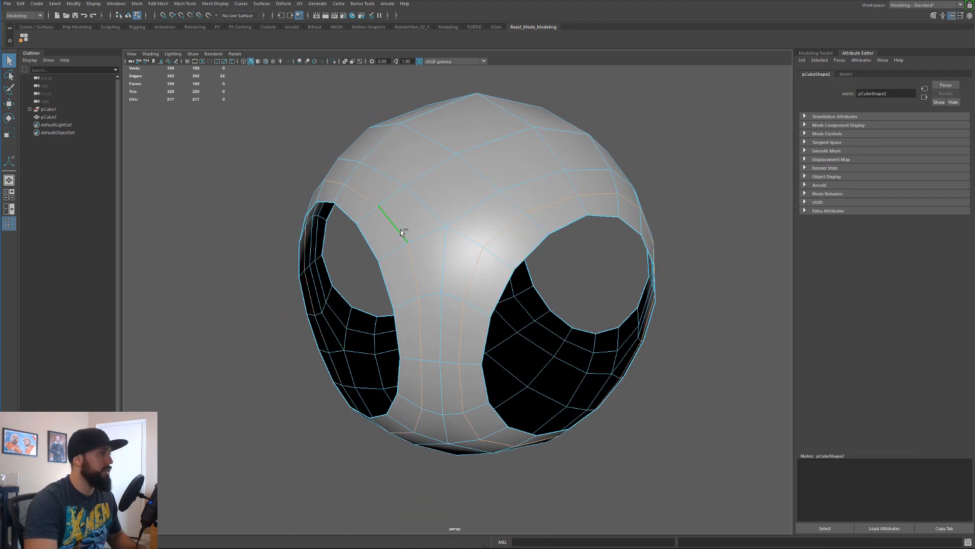
pyautogui.hotkey('ctrl', 'Delete')
# Select the edge loops bounding the top cap and the two adjacent hole bands and detach the mesh along them
pyautogui.keyDown('alt'); pyautogui.moveTo(400, 231); pyautogui.dragTo(482, 290); pyautogui.keyUp('alt')
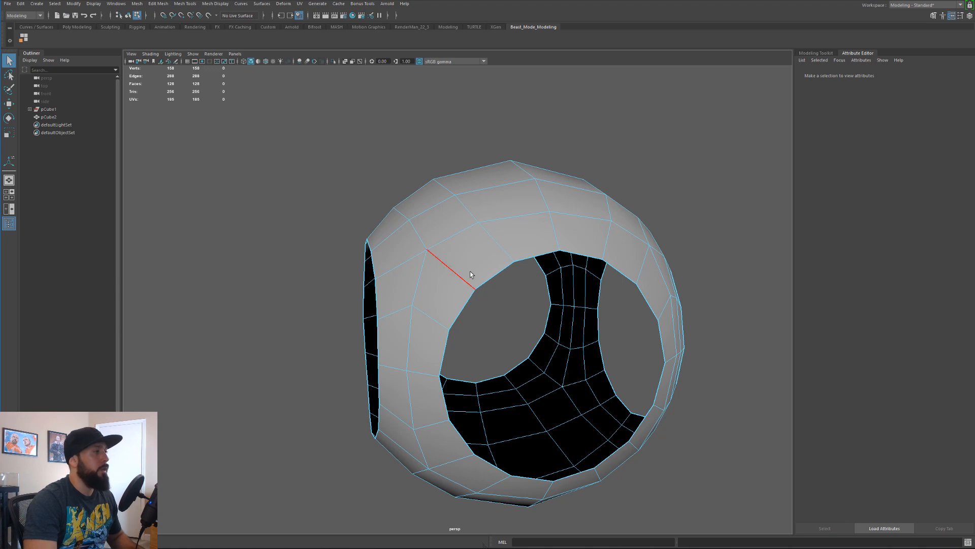
pyautogui.keyDown('alt'); pyautogui.moveTo(421, 242); pyautogui.dragTo(522, 252); pyautogui.keyUp('alt')
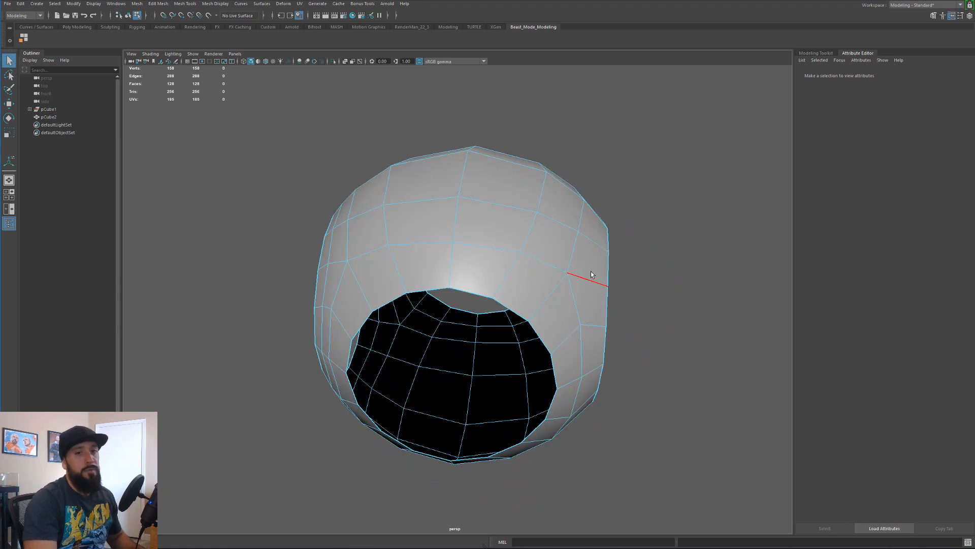
pyautogui.moveTo(642, 276)
pyautogui.keyDown('alt'); pyautogui.mouseDown()
pyautogui.moveTo(554, 310)
pyautogui.moveTo(559, 329)
pyautogui.moveTo(601, 243)
pyautogui.moveTo(624, 245)
pyautogui.moveTo(567, 374)
pyautogui.moveTo(663, 297)
pyautogui.moveTo(540, 274)
pyautogui.moveTo(644, 257)
pyautogui.mouseUp(); pyautogui.keyUp('alt')
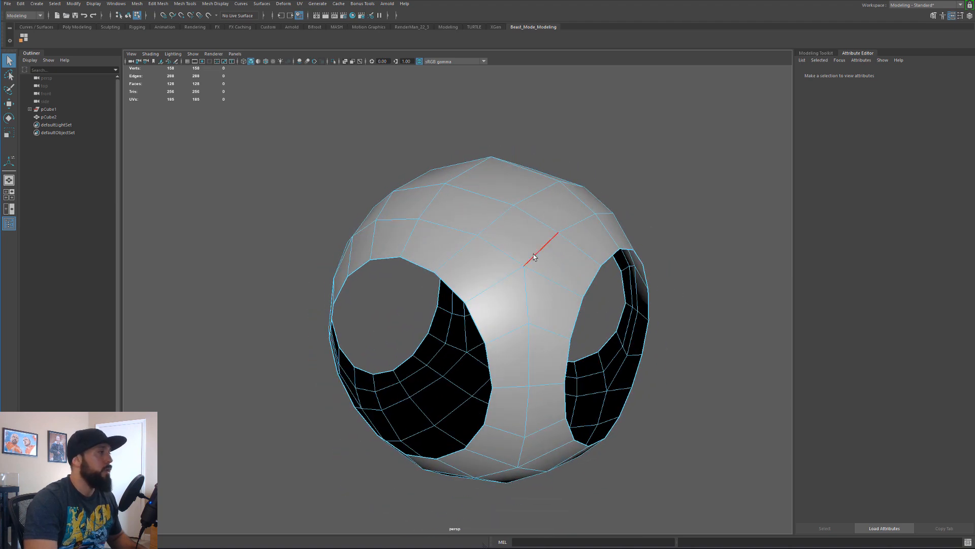
pyautogui.moveTo(404, 287); pyautogui.dragTo(409, 252, button='right')
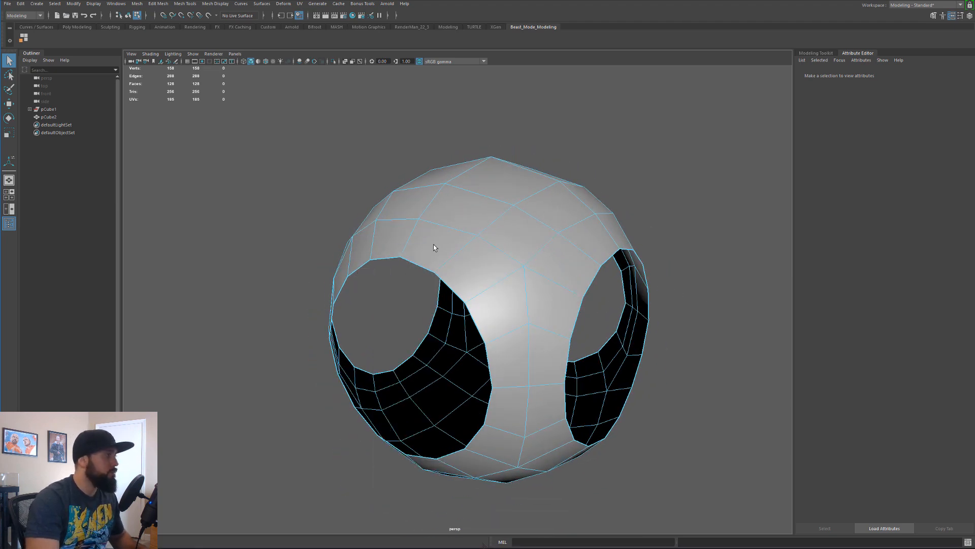
pyautogui.click(445, 234)
pyautogui.keyDown('alt'); pyautogui.moveTo(523, 298); pyautogui.dragTo(495, 358); pyautogui.keyUp('alt')
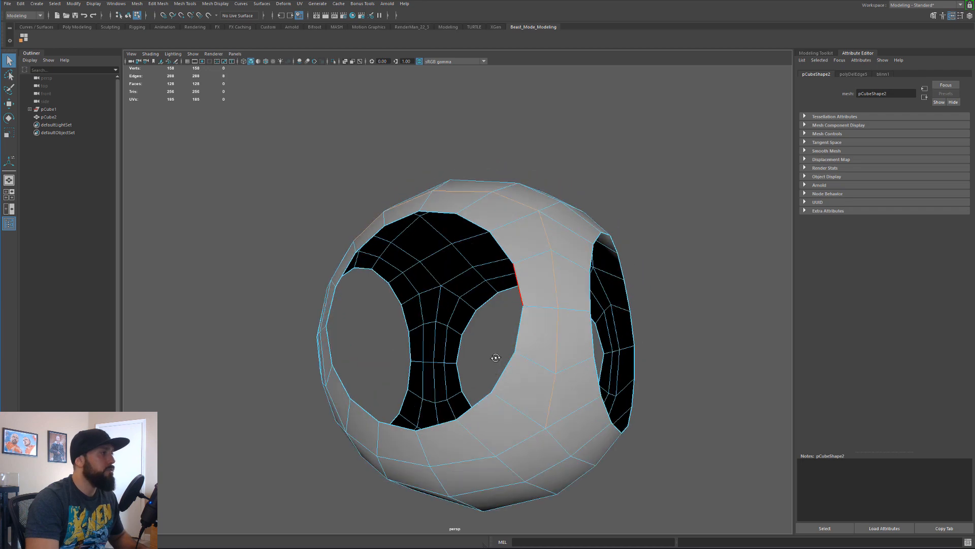
pyautogui.keyDown('alt'); pyautogui.moveTo(507, 441); pyautogui.dragTo(312, 294); pyautogui.keyUp('alt')
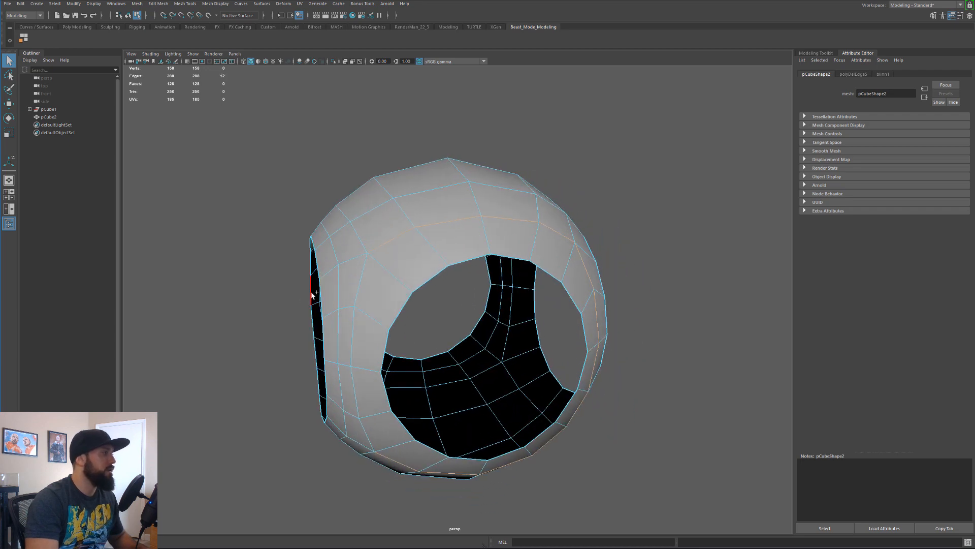
pyautogui.keyDown('alt'); pyautogui.moveTo(370, 286); pyautogui.dragTo(471, 280); pyautogui.keyUp('alt')
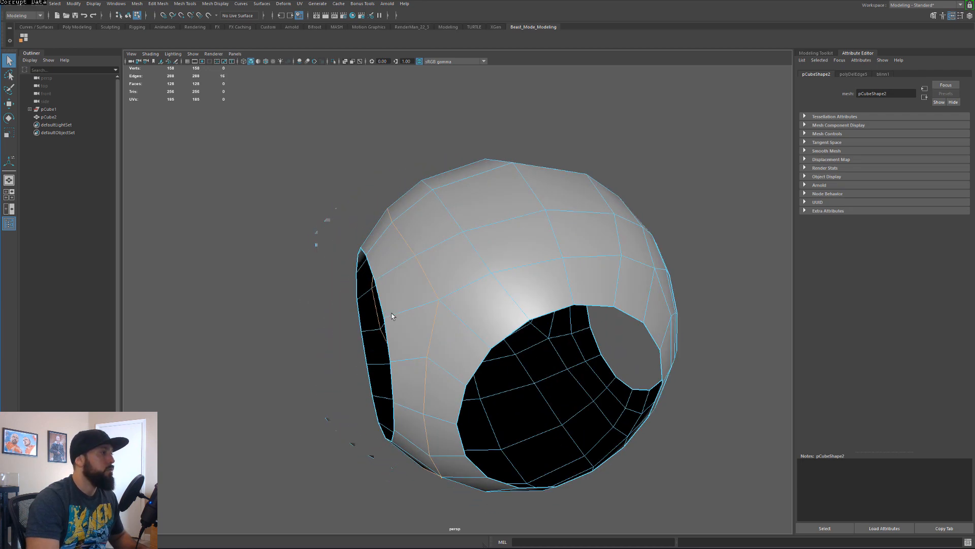
pyautogui.keyDown('alt'); pyautogui.moveTo(526, 299); pyautogui.dragTo(703, 344); pyautogui.keyUp('alt')
pyautogui.keyDown('shift'); pyautogui.doubleClick(565, 314); pyautogui.keyUp('shift')
pyautogui.keyDown('shift'); pyautogui.doubleClick(443, 323); pyautogui.keyUp('shift')
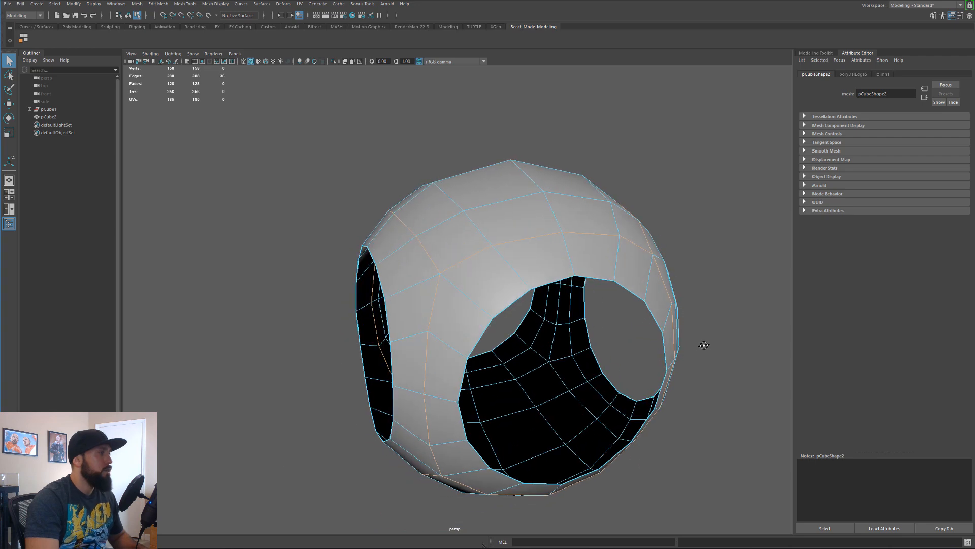
pyautogui.keyDown('shift'); pyautogui.rightClick(524, 246); pyautogui.keyUp('shift')
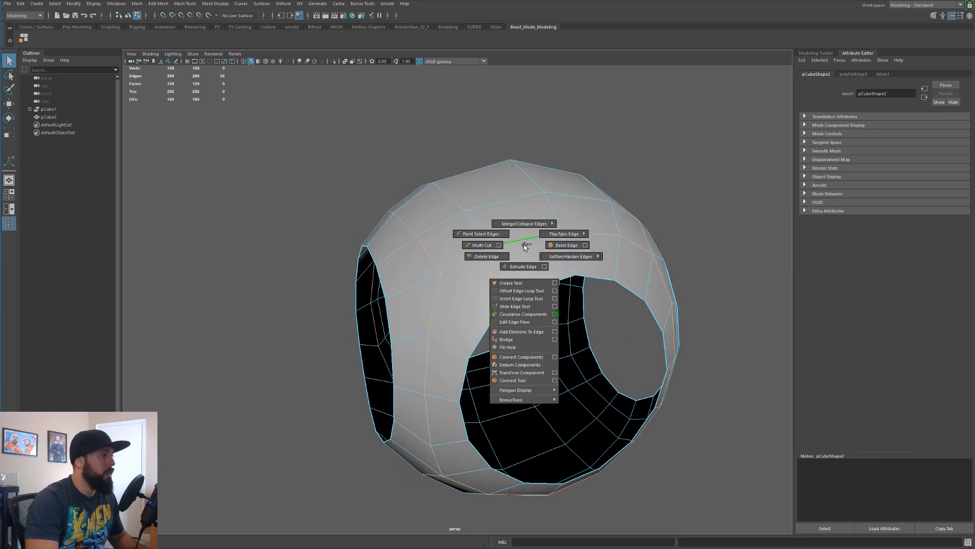
pyautogui.click(522, 357)
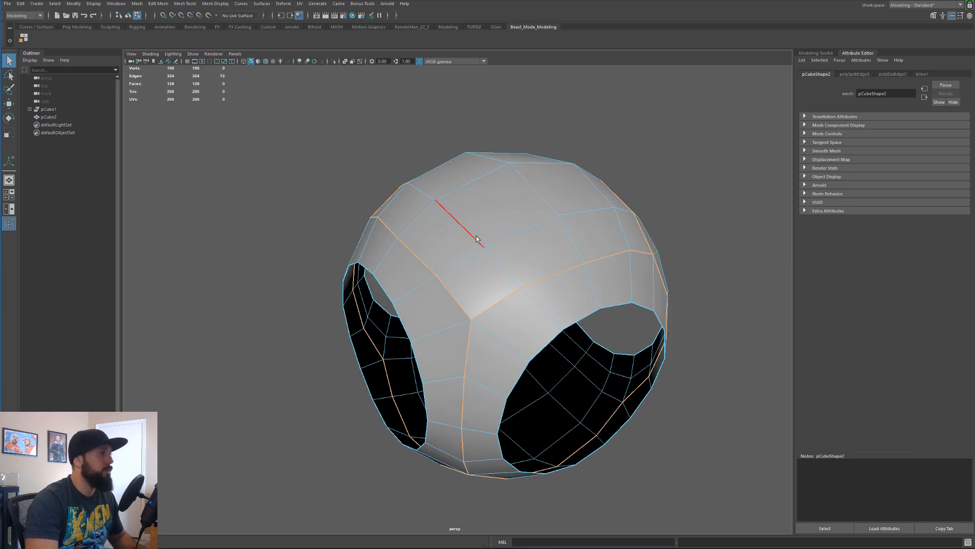
# Test the detached seams by moving the corner vertex between the two holes away, undo the move and return to object selection
pyautogui.moveTo(476, 238); pyautogui.dragTo(512, 221, button='right')
pyautogui.click(714, 160)
pyautogui.click(484, 291)
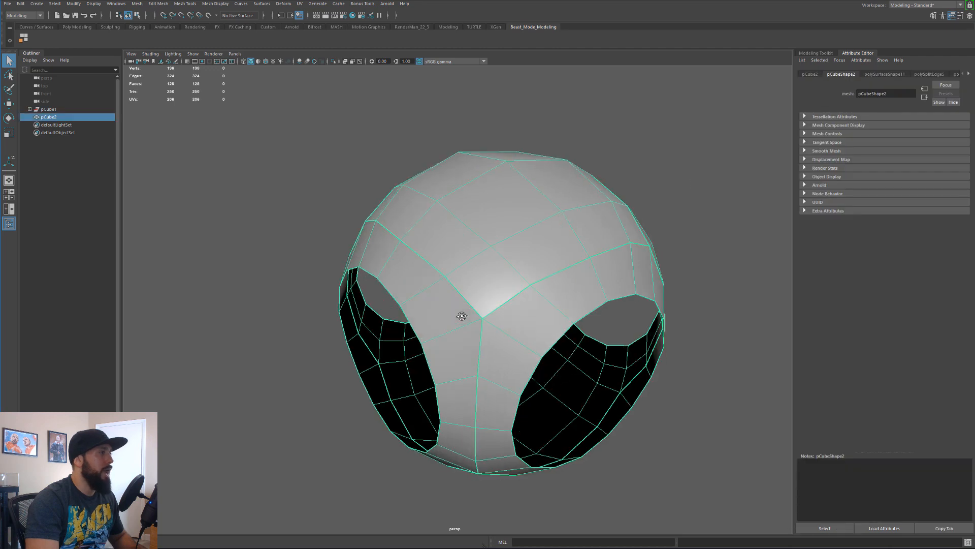
pyautogui.keyDown('alt'); pyautogui.moveTo(457, 311); pyautogui.dragTo(543, 332); pyautogui.keyUp('alt')
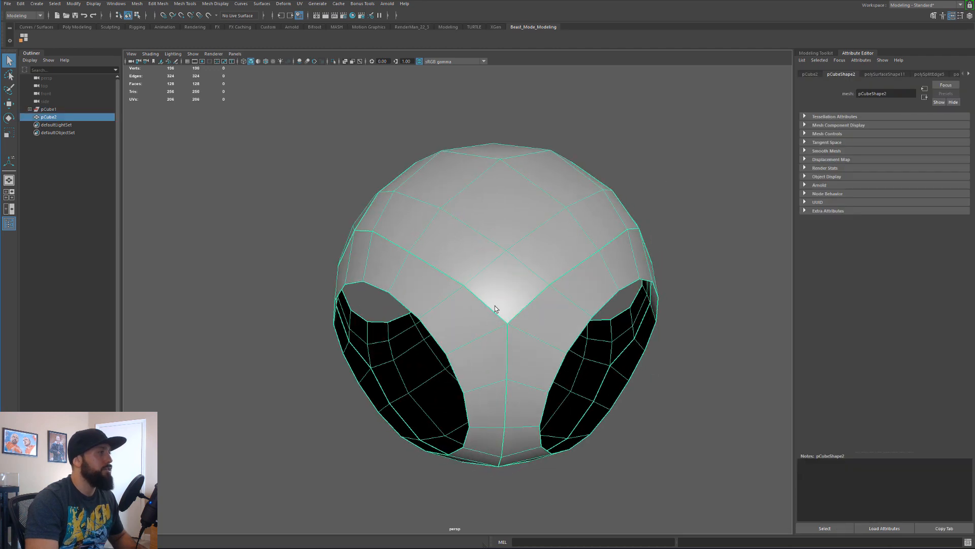
pyautogui.keyDown('alt'); pyautogui.moveTo(519, 294); pyautogui.dragTo(515, 323, button='right'); pyautogui.keyUp('alt')
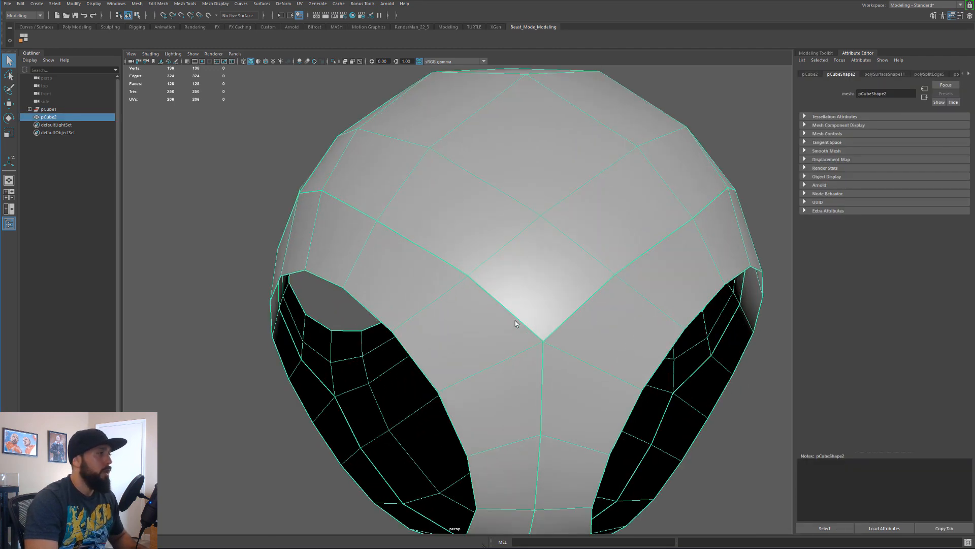
pyautogui.press('F9')
pyautogui.click(544, 341)
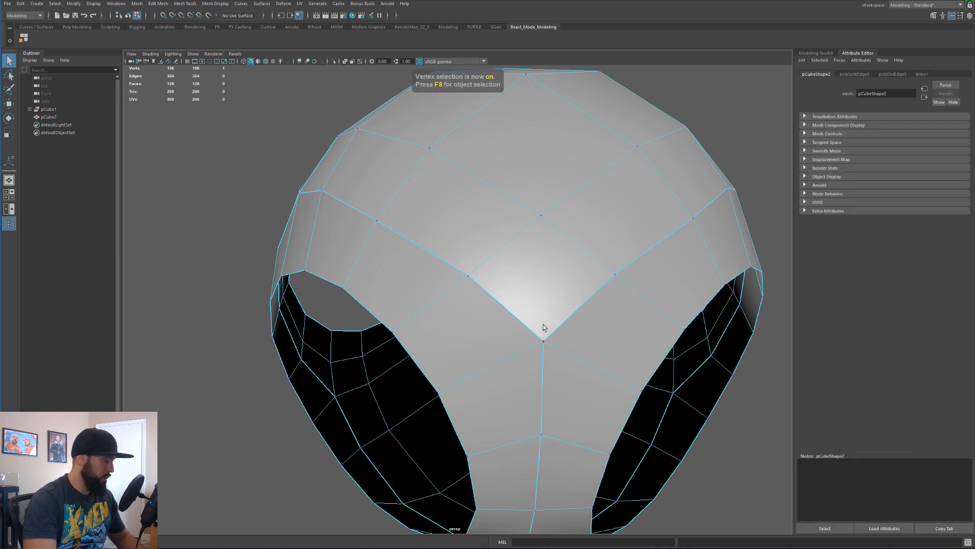
pyautogui.press('w')
pyautogui.moveTo(545, 341); pyautogui.dragTo(565, 253)
pyautogui.hotkey('ctrl', 'z')
pyautogui.moveTo(565, 253); pyautogui.dragTo(607, 239, button='right')
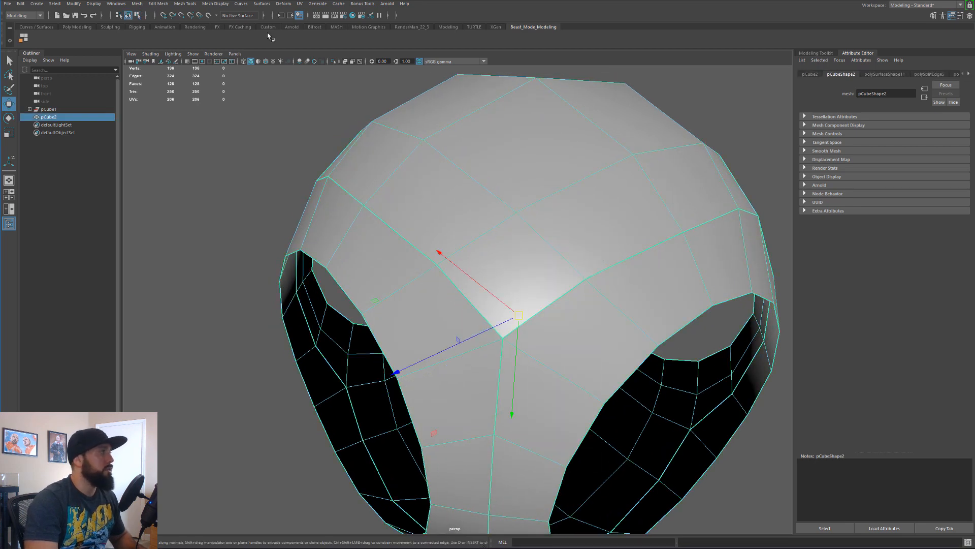
# Separate the mesh into its detached pieces and select the pieces one by one to check them
pyautogui.click(138, 4)
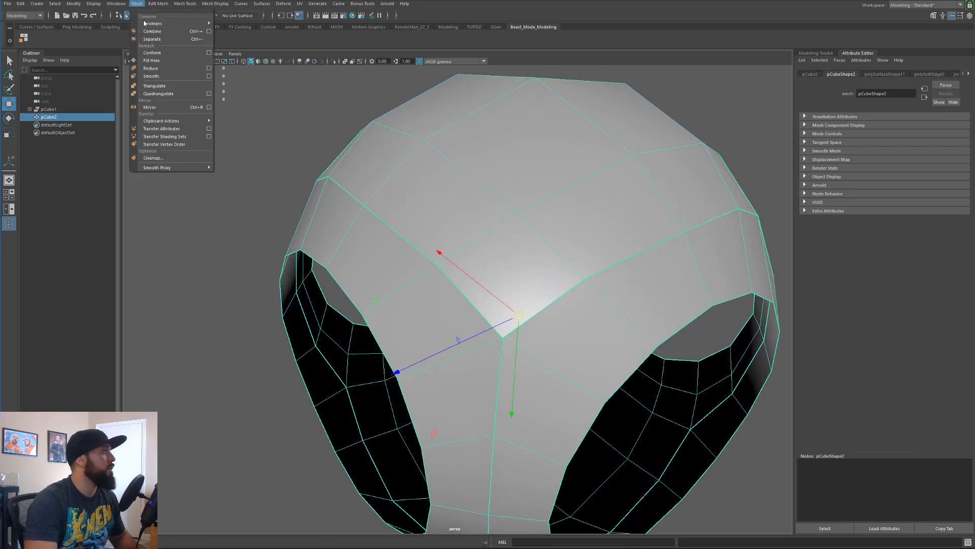
pyautogui.click(152, 39)
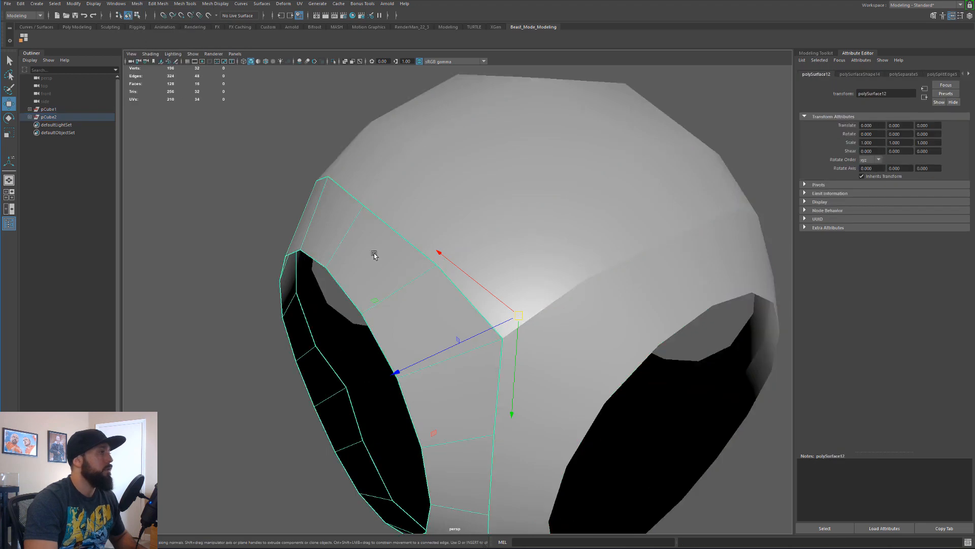
pyautogui.click(510, 244)
pyautogui.click(610, 335)
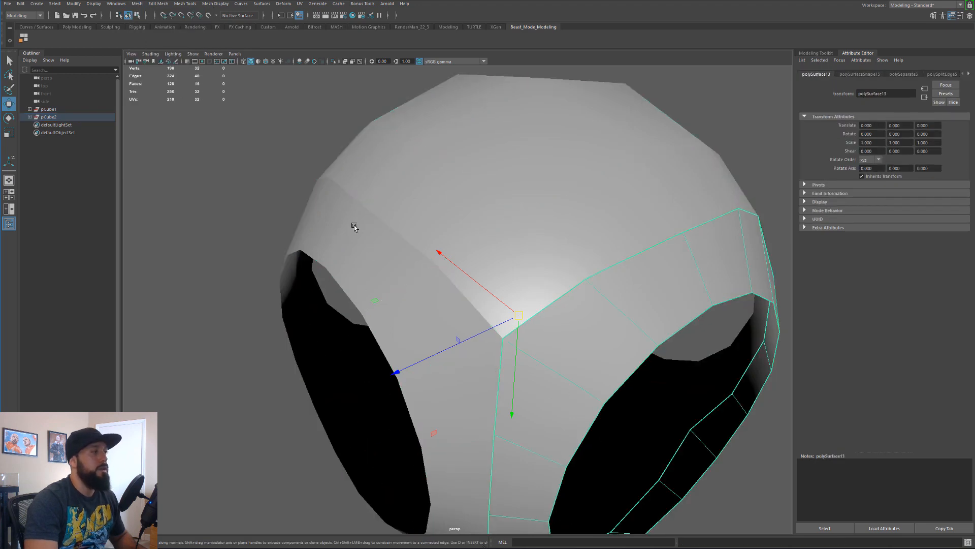
pyautogui.click(384, 282)
pyautogui.click(387, 222)
# Select the large remaining piece with the other two holes and delete it, keeping the top cap and two hole bands
pyautogui.keyDown('alt'); pyautogui.moveTo(387, 221); pyautogui.dragTo(441, 267); pyautogui.keyUp('alt')
pyautogui.click(278, 293)
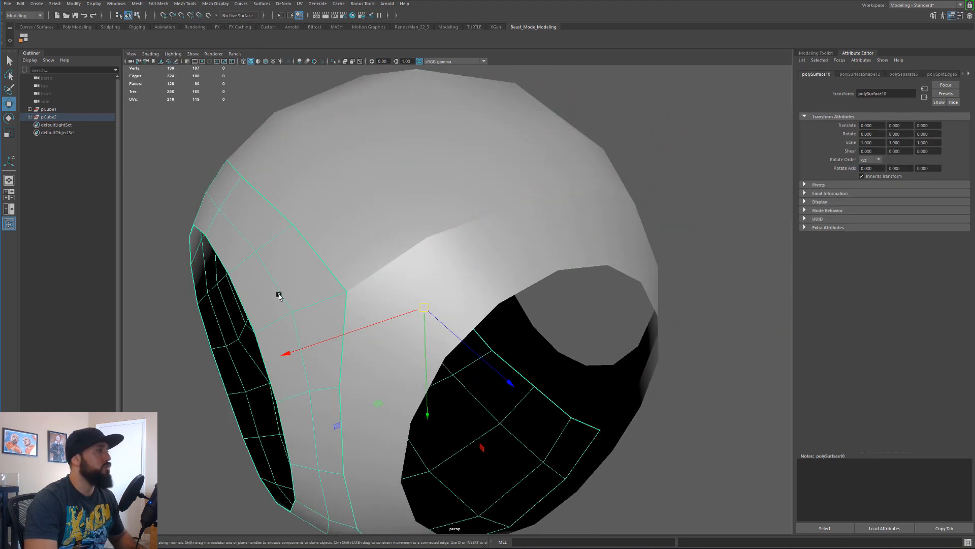
pyautogui.keyDown('alt'); pyautogui.moveTo(278, 295); pyautogui.dragTo(352, 295); pyautogui.keyUp('alt')
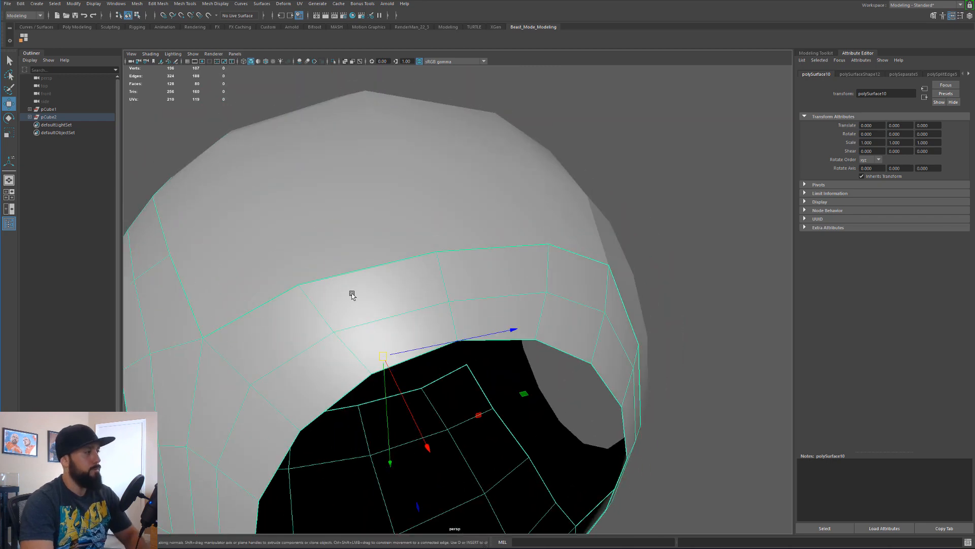
pyautogui.press('Delete')
# Mirror one hole band across the object's X axis with the geometry type set to Instance
pyautogui.scroll(-5, 459, 264)
pyautogui.keyDown('alt'); pyautogui.moveTo(459, 263); pyautogui.dragTo(475, 229); pyautogui.keyUp('alt')
pyautogui.click(443, 279)
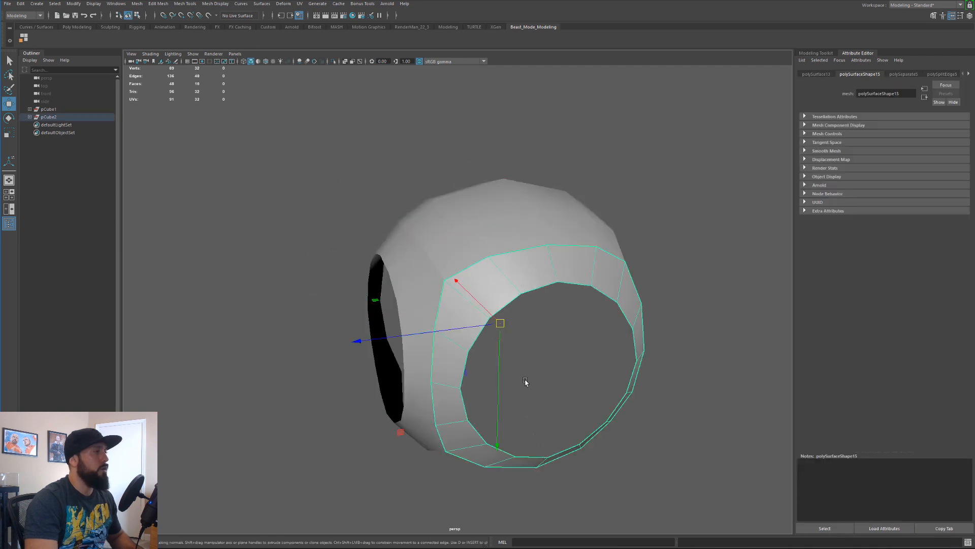
pyautogui.keyDown('alt'); pyautogui.moveTo(526, 381); pyautogui.dragTo(475, 319); pyautogui.keyUp('alt')
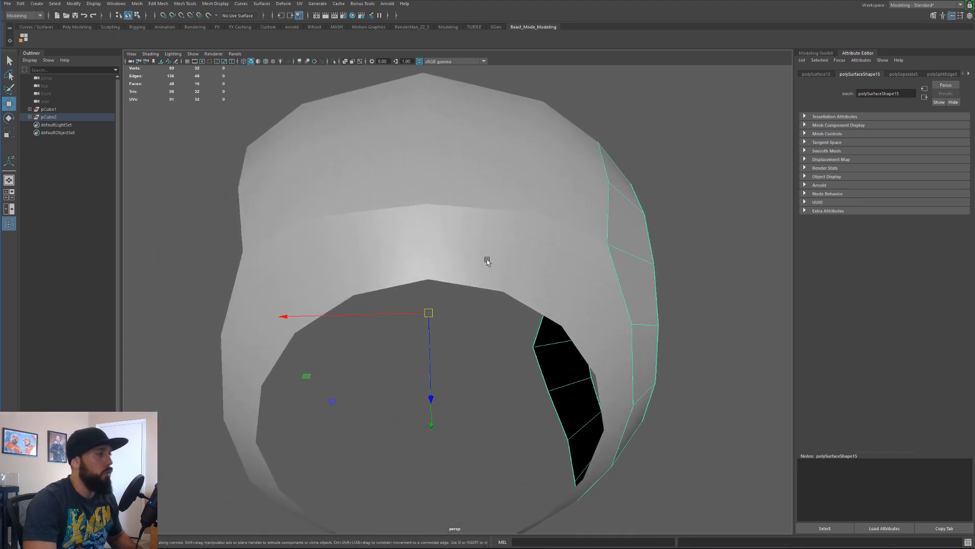
pyautogui.keyDown('alt'); pyautogui.moveTo(487, 260); pyautogui.dragTo(455, 251); pyautogui.keyUp('alt')
pyautogui.keyDown('shift'); pyautogui.rightClick(566, 209); pyautogui.keyUp('shift')
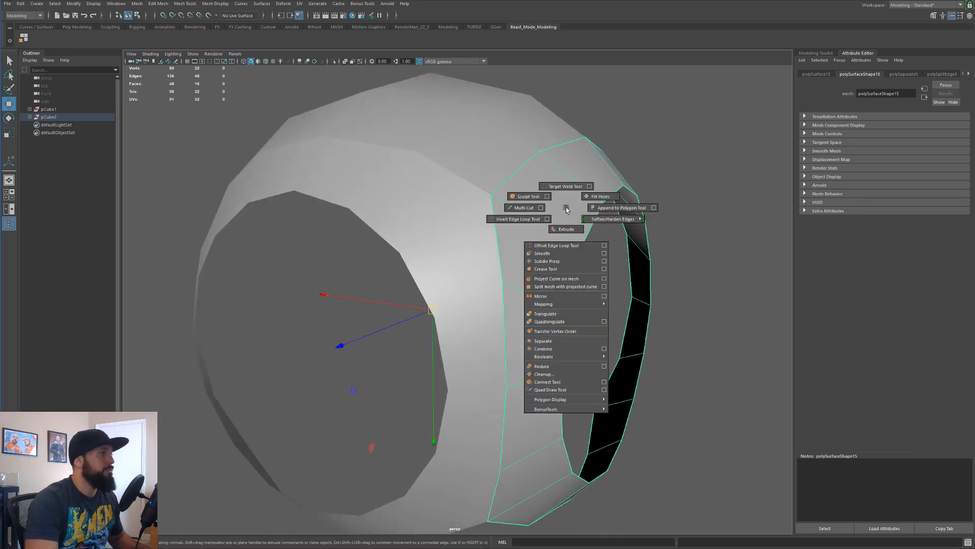
pyautogui.click(605, 296)
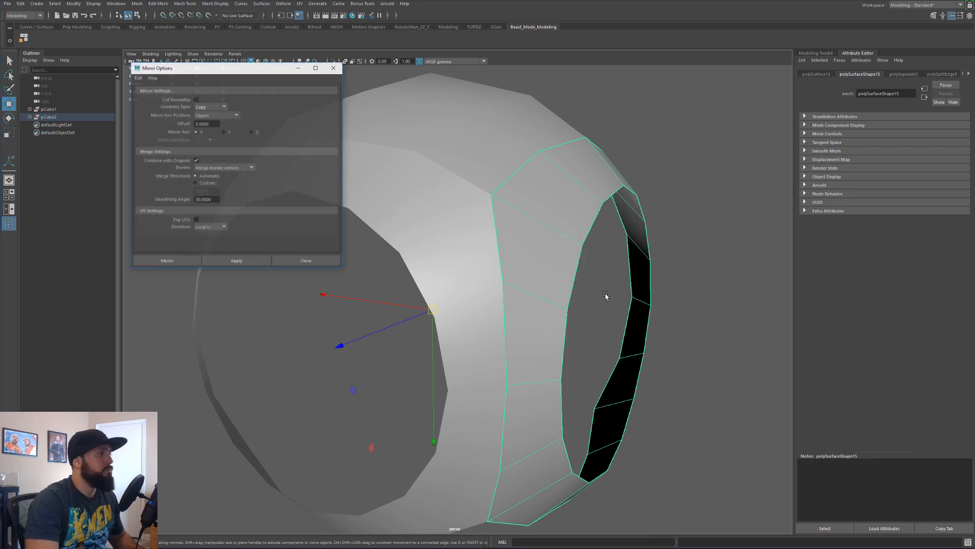
pyautogui.click(203, 115)
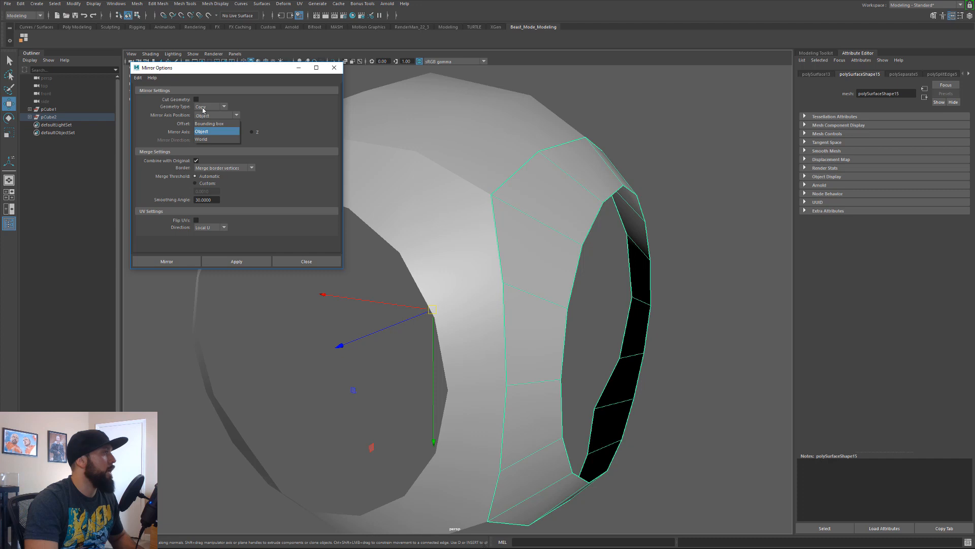
pyautogui.click(203, 107)
pyautogui.click(203, 108)
pyautogui.click(203, 123)
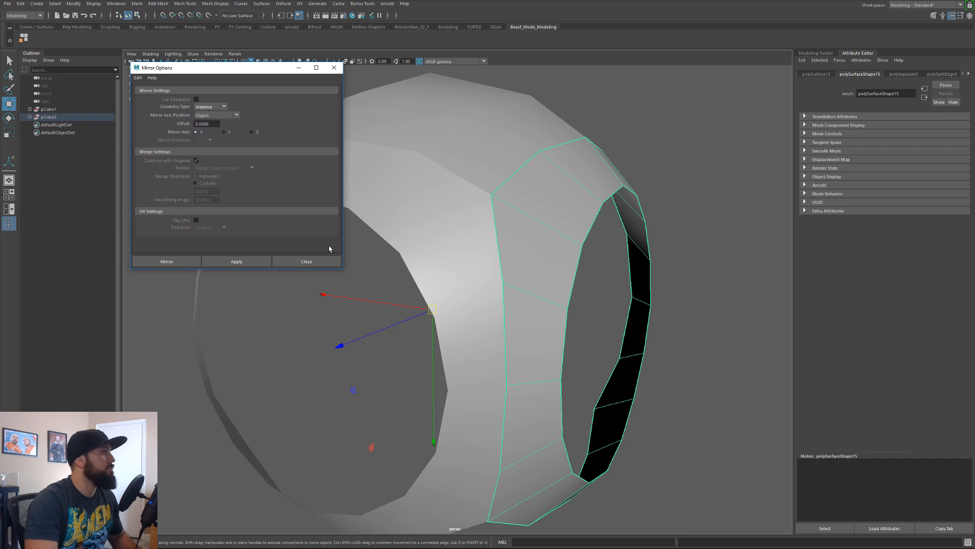
pyautogui.click(167, 261)
# Mirror the other hole band as an instance across the object's Z axis
pyautogui.keyDown('alt'); pyautogui.moveTo(381, 207); pyautogui.dragTo(375, 245); pyautogui.keyUp('alt')
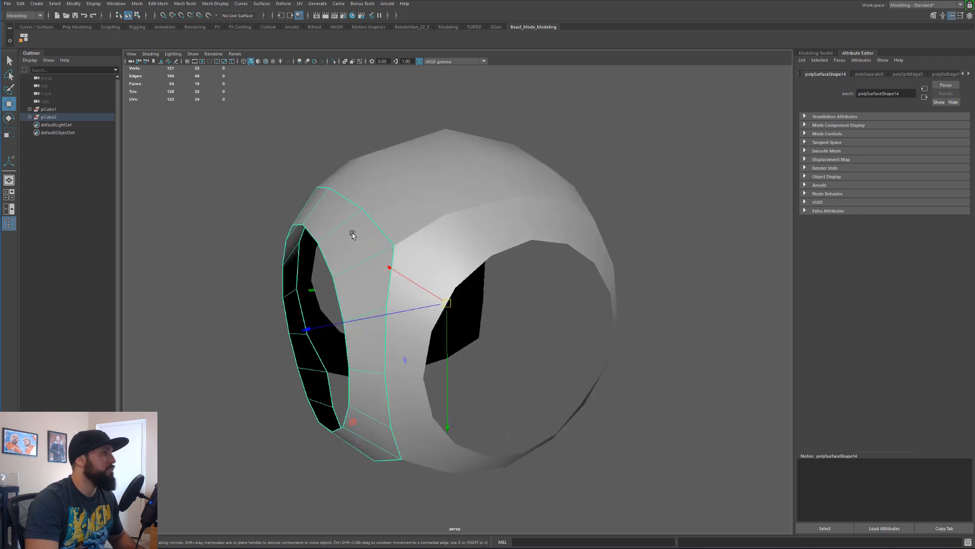
pyautogui.keyDown('shift'); pyautogui.moveTo(352, 234); pyautogui.dragTo(390, 321, button='right'); pyautogui.keyUp('shift')
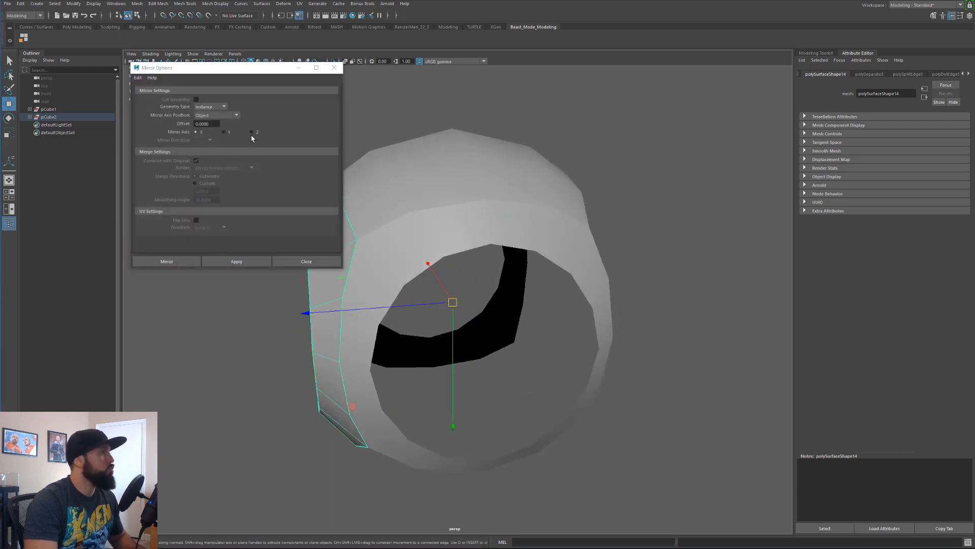
pyautogui.click(252, 132)
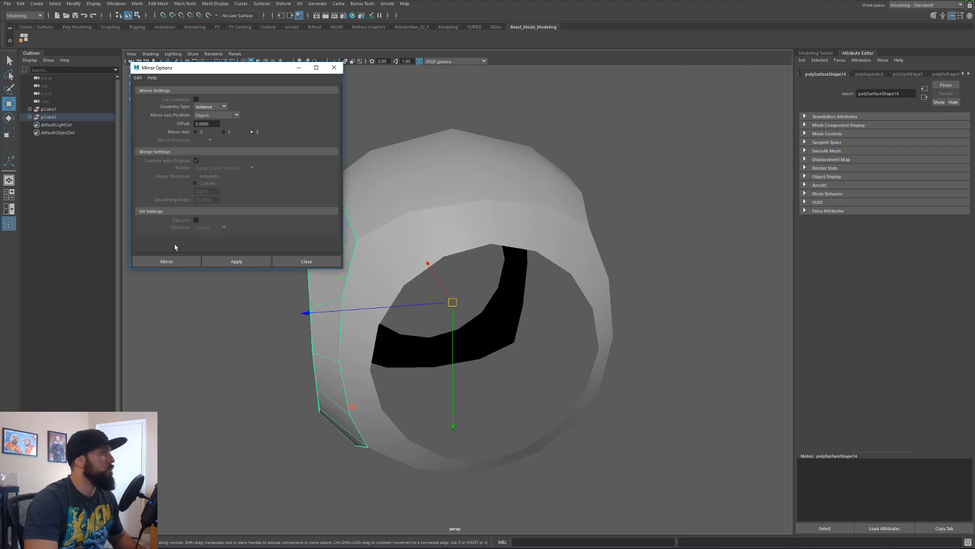
pyautogui.click(166, 262)
# Mirror the top cap piece as an instance across the object's Y axis
pyautogui.keyDown('alt'); pyautogui.moveTo(699, 234); pyautogui.dragTo(697, 256); pyautogui.keyUp('alt')
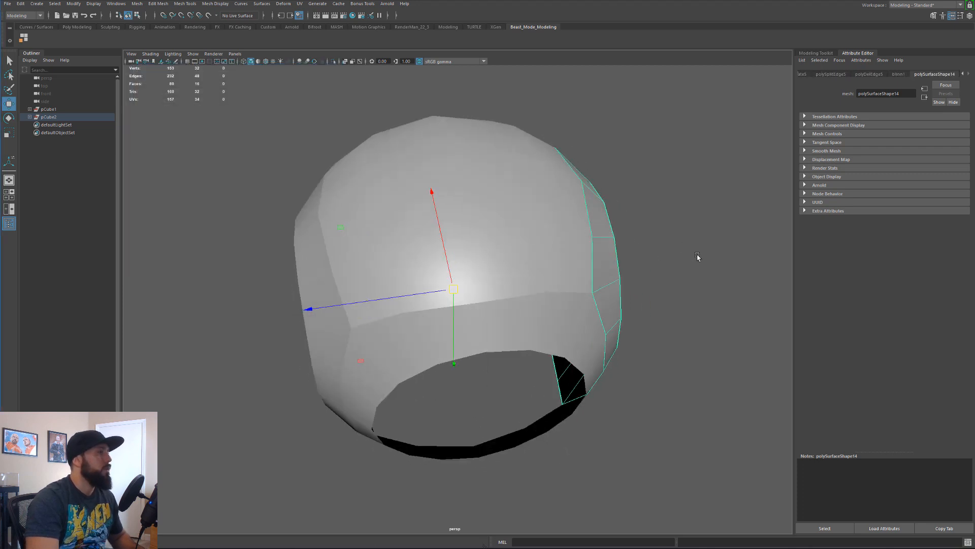
pyautogui.click(463, 214)
pyautogui.keyDown('alt'); pyautogui.moveTo(474, 233); pyautogui.dragTo(472, 170); pyautogui.keyUp('alt')
pyautogui.keyDown('shift'); pyautogui.rightClick(471, 175); pyautogui.keyUp('shift')
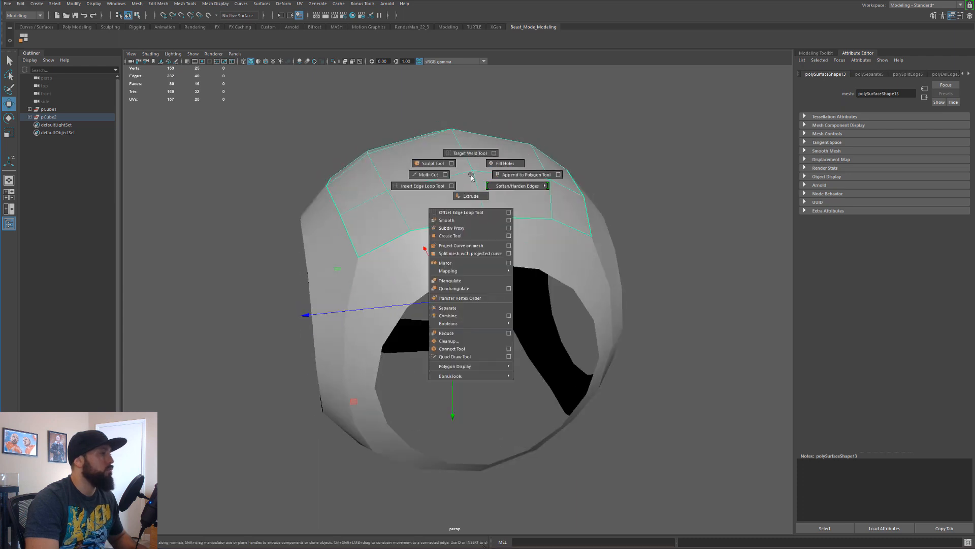
pyautogui.click(509, 263)
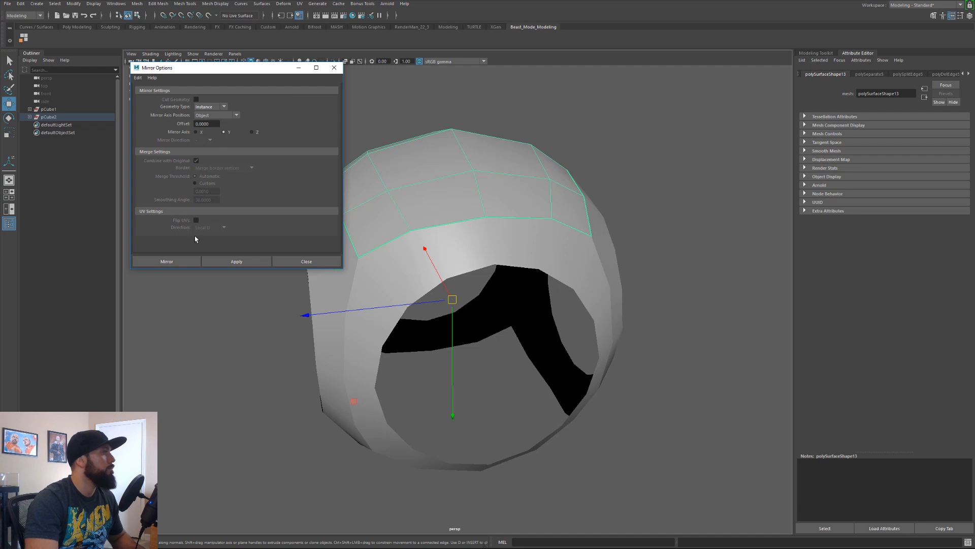
pyautogui.click(167, 261)
pyautogui.keyDown('alt'); pyautogui.moveTo(302, 265); pyautogui.dragTo(470, 318); pyautogui.keyUp('alt')
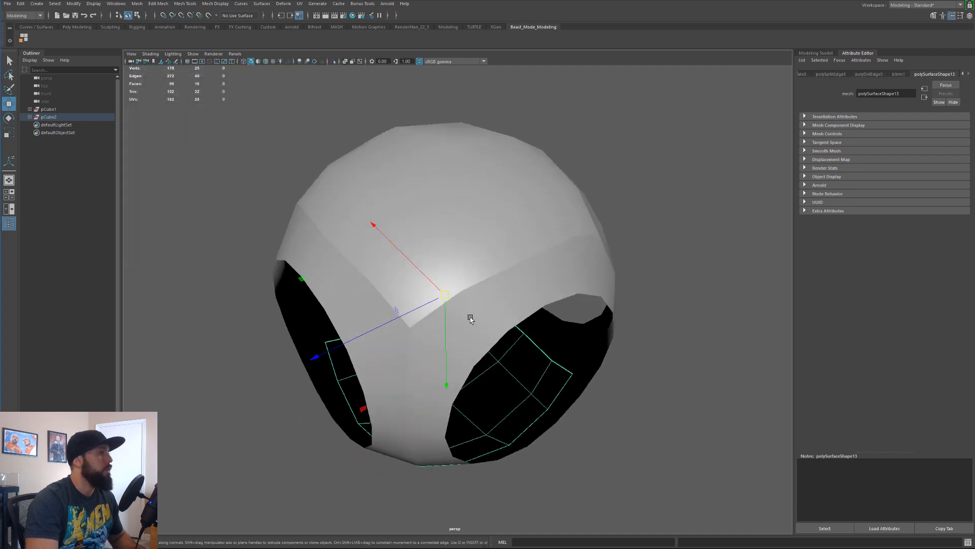
# Select a hole band and turn on the Wireframe on Shaded display
pyautogui.click(471, 318)
pyautogui.click(150, 53)
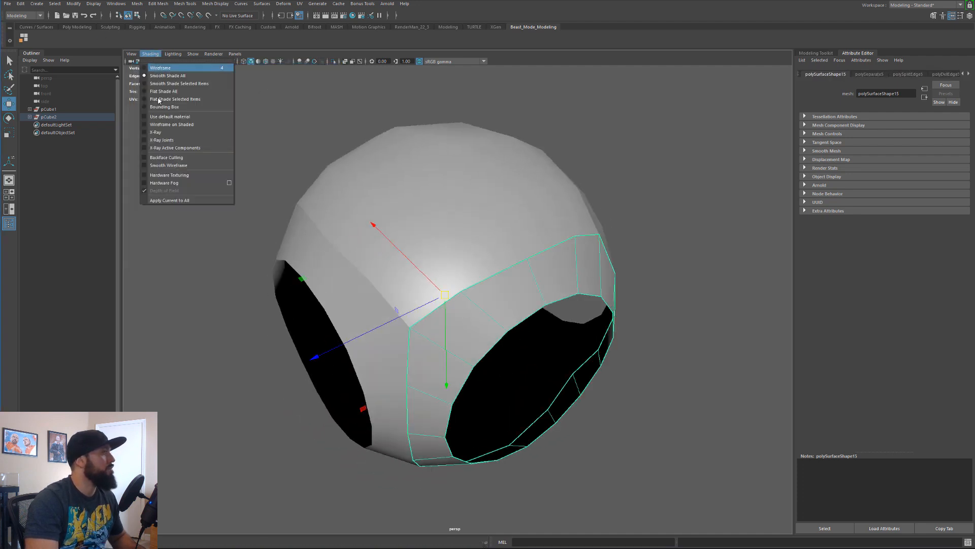
pyautogui.click(171, 125)
pyautogui.keyDown('alt'); pyautogui.moveTo(522, 249); pyautogui.dragTo(530, 239); pyautogui.keyUp('alt')
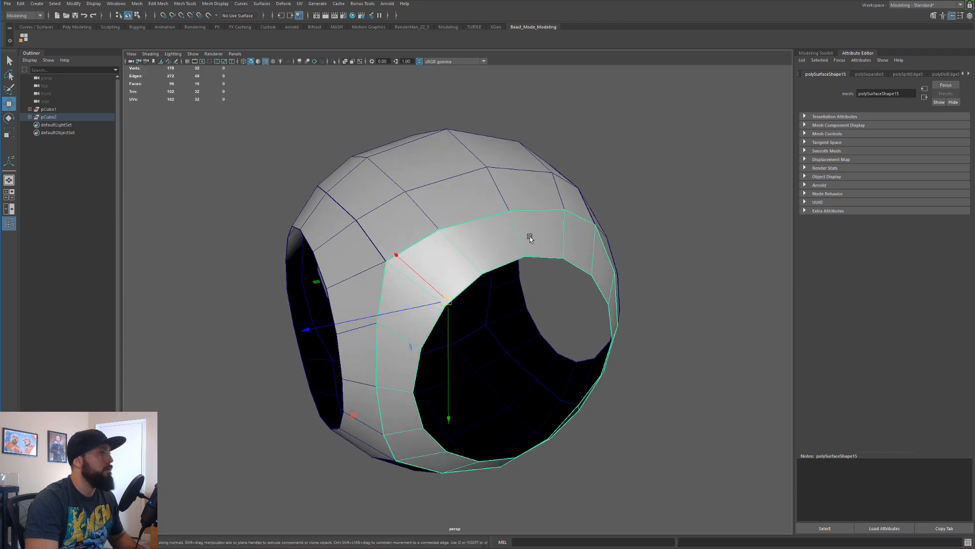
# Insert a test edge loop around the hole band, inspect its mirrored instance, and undo the loop
pyautogui.moveTo(529, 239); pyautogui.dragTo(531, 257, button='right')
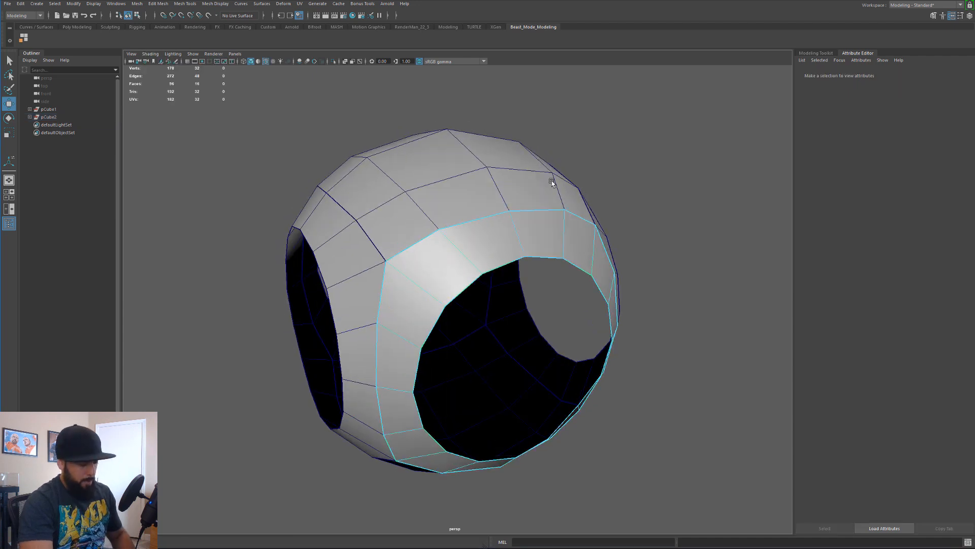
pyautogui.click(523, 226)
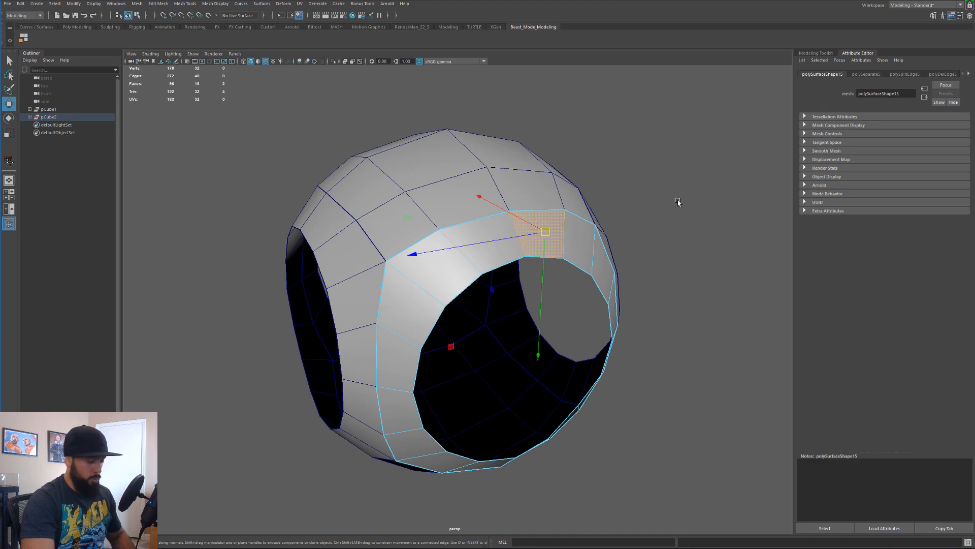
pyautogui.click(673, 206)
pyautogui.press('y')
pyautogui.keyDown('ctrl'); pyautogui.middleClick(516, 243); pyautogui.keyUp('ctrl')
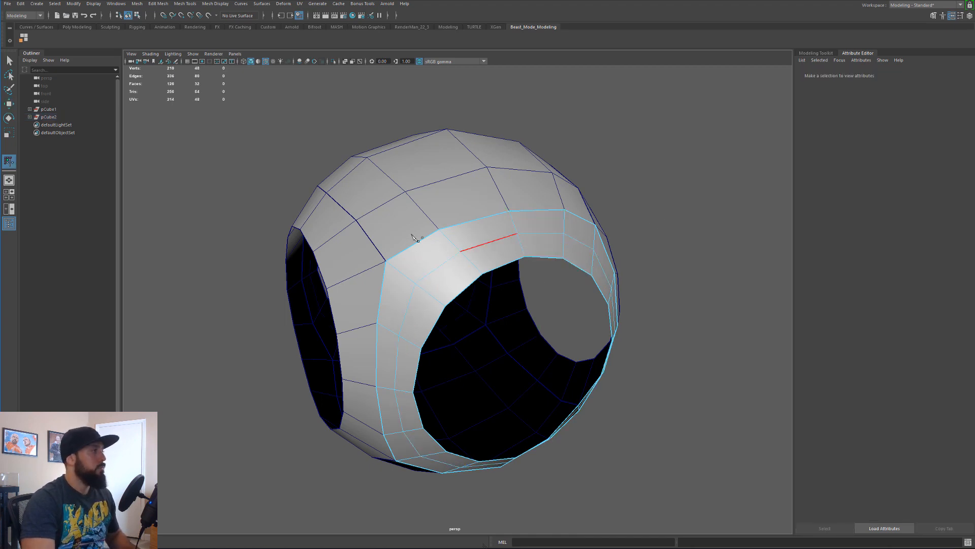
pyautogui.keyDown('alt'); pyautogui.moveTo(413, 236); pyautogui.dragTo(492, 366); pyautogui.keyUp('alt')
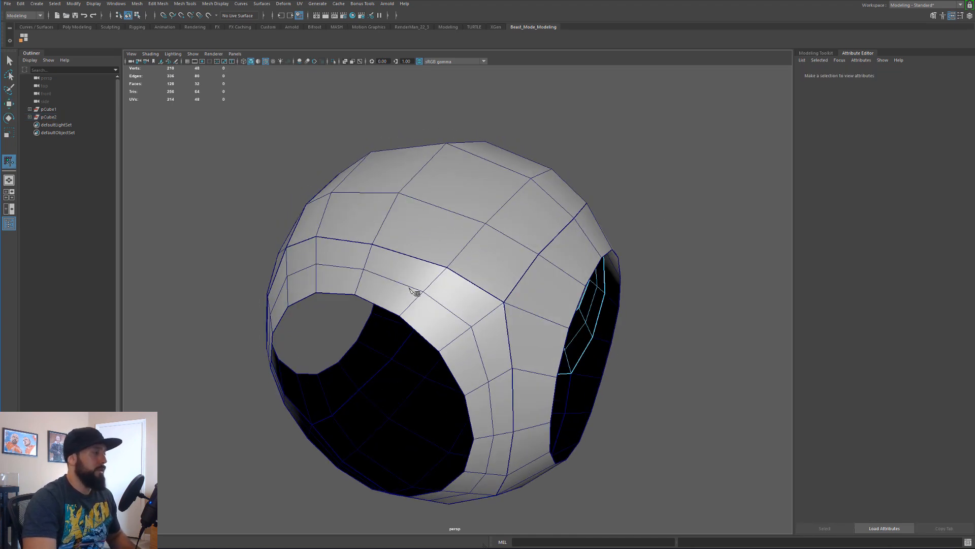
pyautogui.keyDown('alt'); pyautogui.moveTo(410, 252); pyautogui.dragTo(350, 243); pyautogui.keyUp('alt')
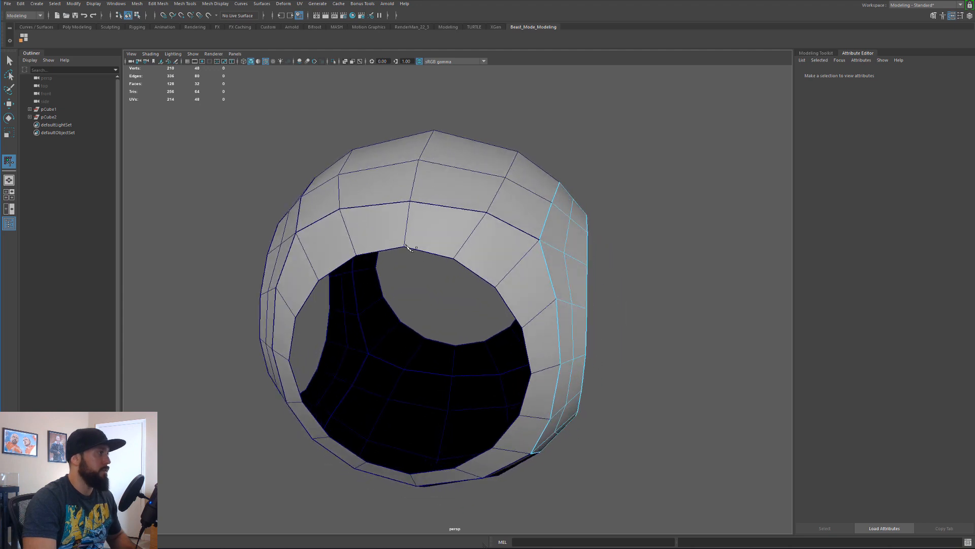
pyautogui.keyDown('alt'); pyautogui.moveTo(472, 184); pyautogui.dragTo(427, 186); pyautogui.keyUp('alt')
pyautogui.keyDown('alt'); pyautogui.moveTo(439, 214); pyautogui.dragTo(460, 216, button='middle'); pyautogui.keyUp('alt')
pyautogui.hotkey('ctrl', 'z')
pyautogui.keyDown('alt'); pyautogui.moveTo(466, 225); pyautogui.dragTo(543, 225); pyautogui.keyUp('alt')
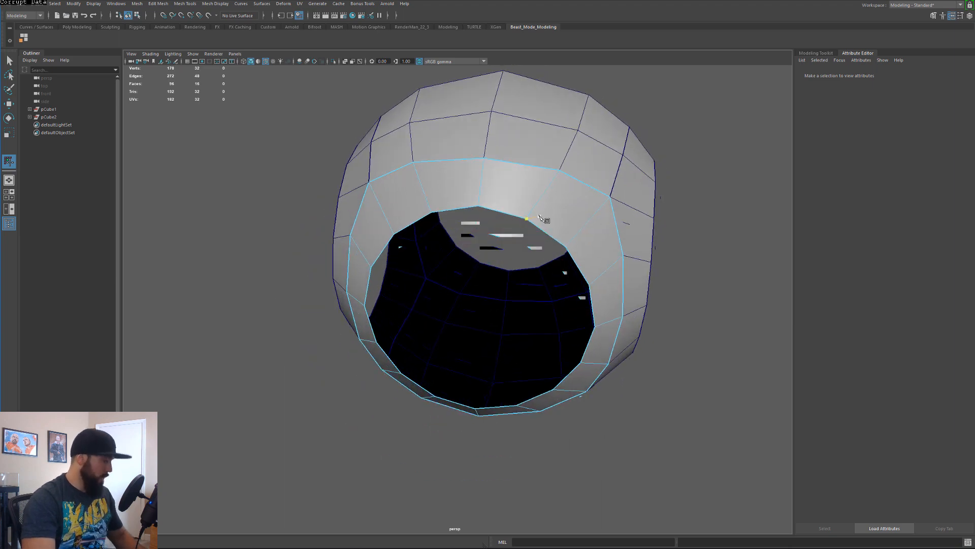
# Try extruding the border edge loop of the hole and undo the extrusion
pyautogui.press('q')
pyautogui.press('F9')
pyautogui.moveTo(447, 209); pyautogui.dragTo(456, 218, button='right')
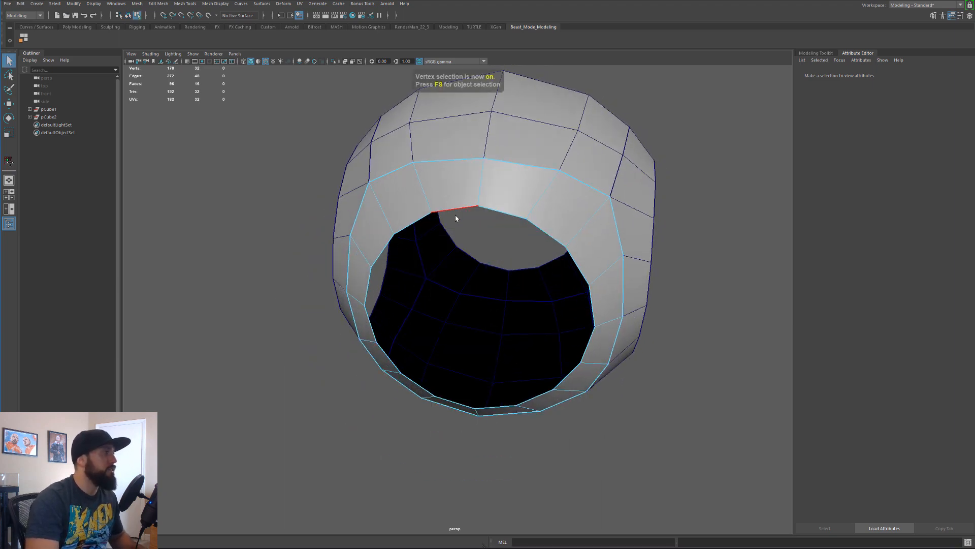
pyautogui.doubleClick(455, 219)
pyautogui.keyDown('alt'); pyautogui.moveTo(456, 218); pyautogui.dragTo(509, 306); pyautogui.keyUp('alt')
pyautogui.hotkey('ctrl', 'e')
pyautogui.hotkey('ctrl', 'z')
pyautogui.hotkey('ctrl', 'z')
pyautogui.hotkey('ctrl', 'z')
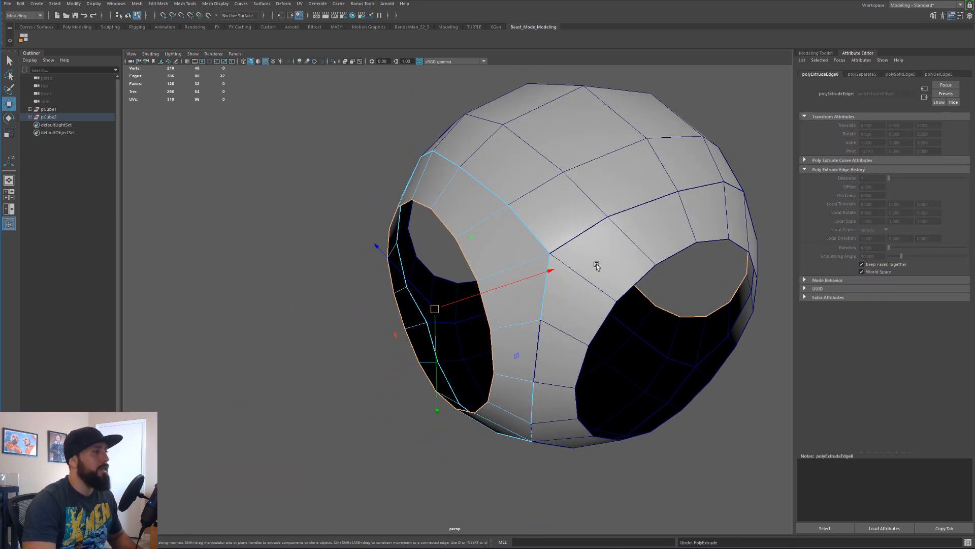
# Extrude the hole's border edge loop and pull it outward along the X axis to form a collar
pyautogui.keyDown('alt'); pyautogui.moveTo(457, 256); pyautogui.dragTo(495, 228); pyautogui.keyUp('alt')
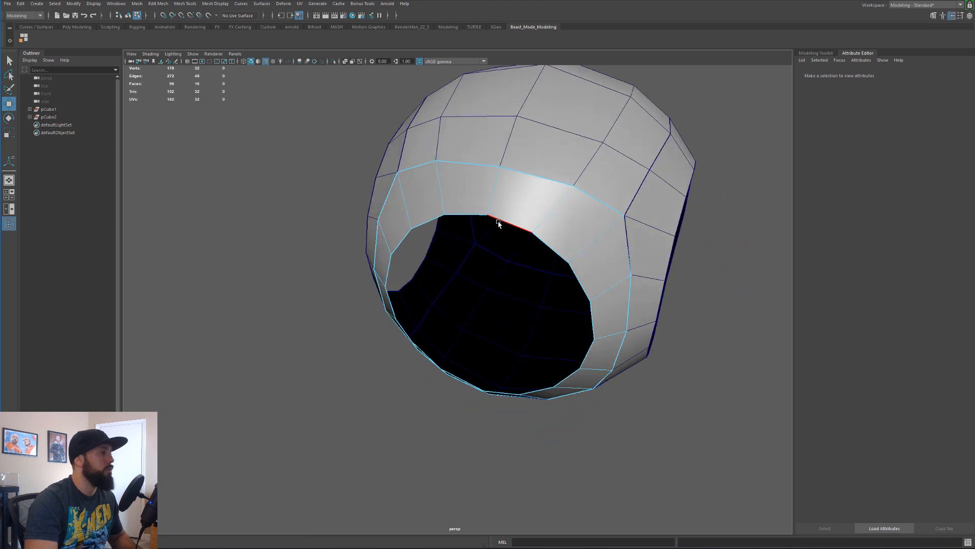
pyautogui.doubleClick(499, 223)
pyautogui.keyDown('alt'); pyautogui.moveTo(518, 275); pyautogui.dragTo(516, 258); pyautogui.keyUp('alt')
pyautogui.hotkey('ctrl', 'z')
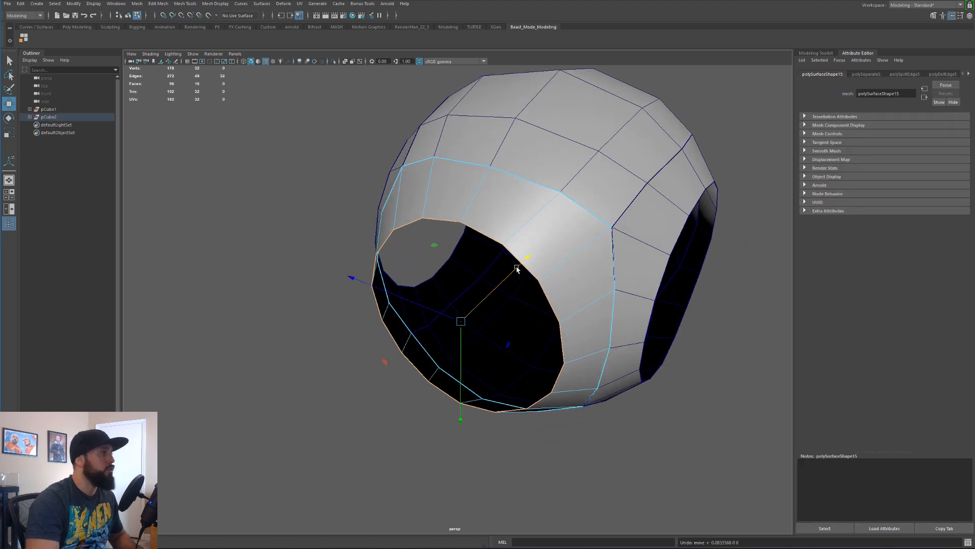
pyautogui.hotkey('ctrl', 'e')
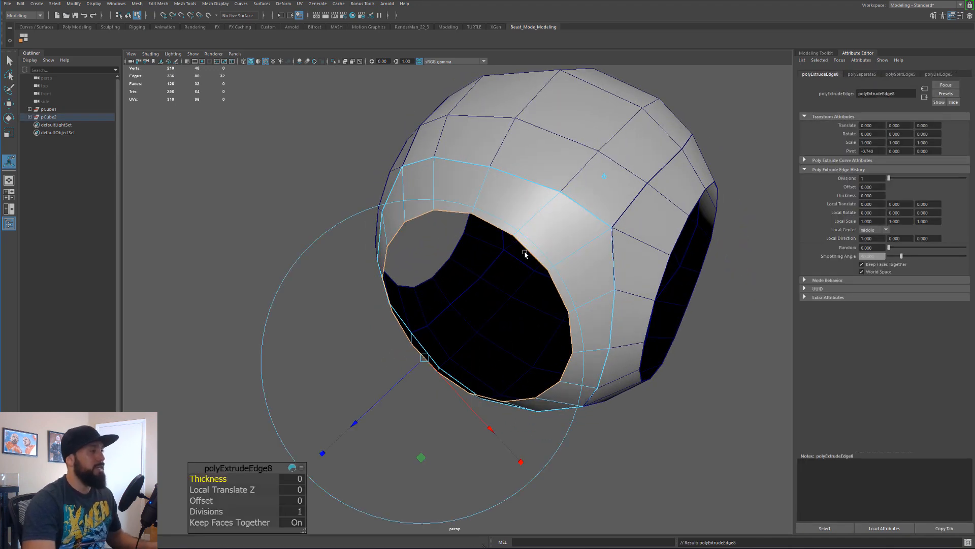
pyautogui.press('w')
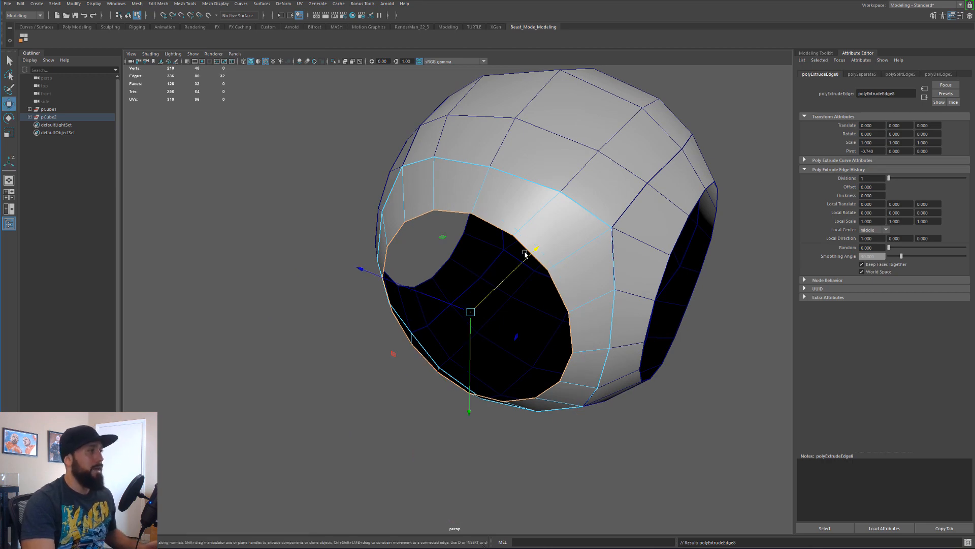
pyautogui.moveTo(533, 252); pyautogui.dragTo(565, 232)
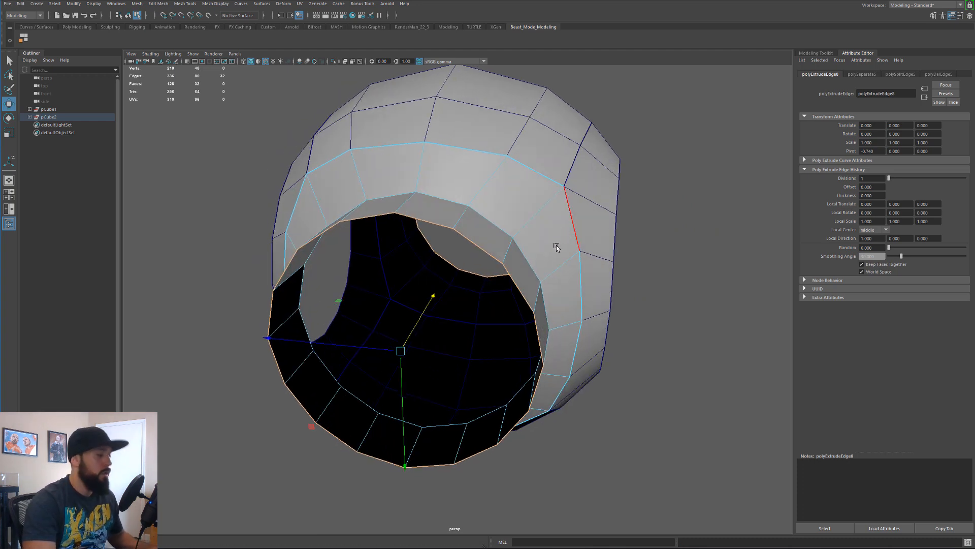
# Scale the collar's outer edge loop down uniformly and move it back along X toward the sphere
pyautogui.press('r')
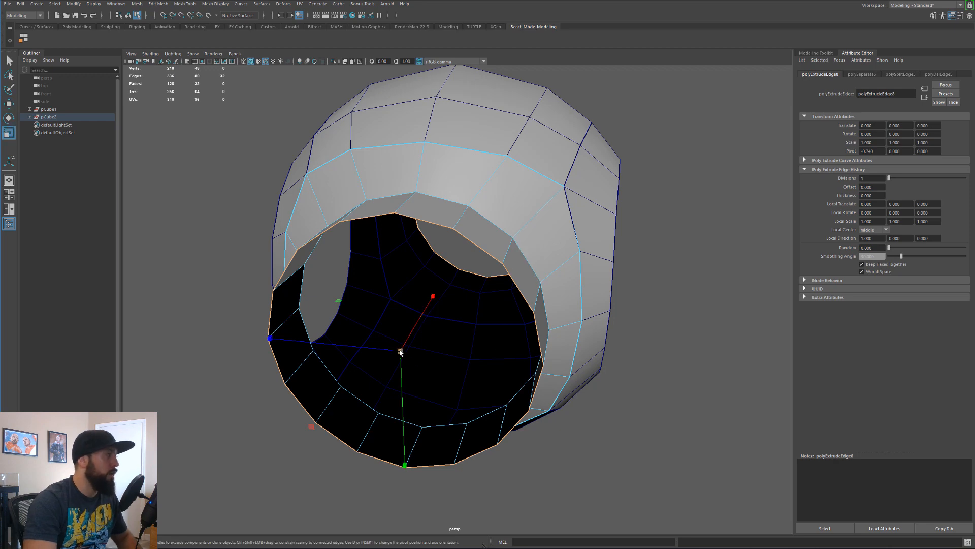
pyautogui.moveTo(401, 350); pyautogui.dragTo(291, 322)
pyautogui.press('w')
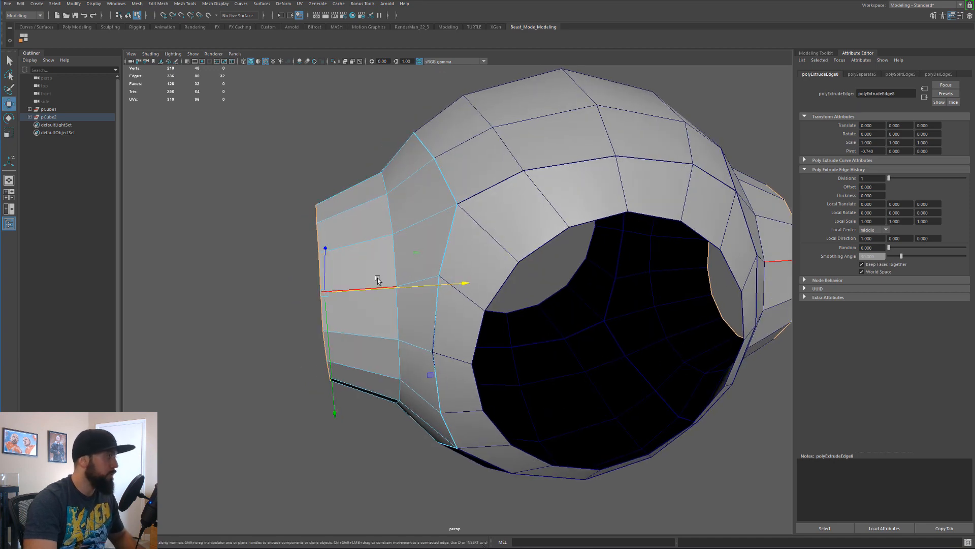
pyautogui.moveTo(410, 285); pyautogui.dragTo(434, 316)
pyautogui.keyDown('alt'); pyautogui.moveTo(510, 336); pyautogui.dragTo(455, 305); pyautogui.keyUp('alt')
# Extrude the collar's outer edge loop inward as a rim with thickness -0.13 and offset 0.02
pyautogui.hotkey('ctrl', 'e')
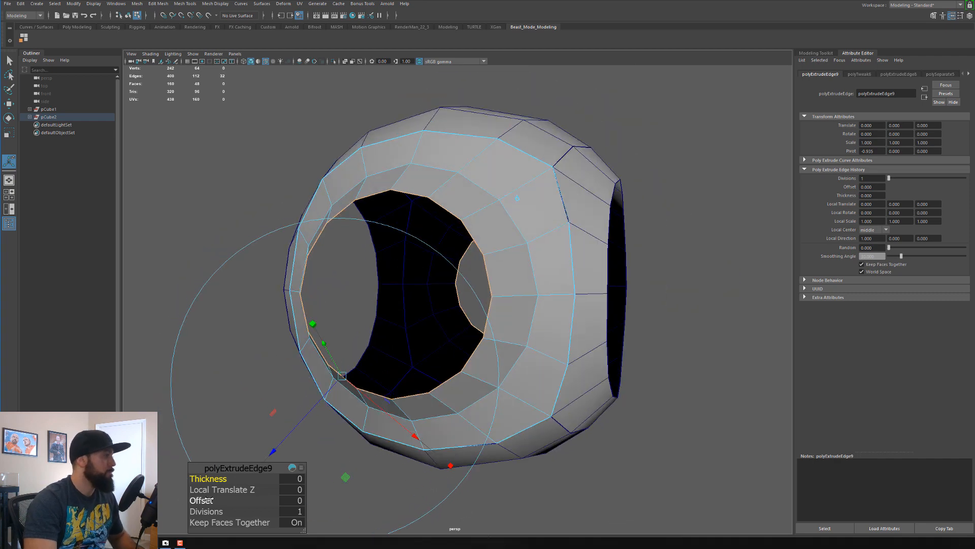
pyautogui.moveTo(208, 500); pyautogui.dragTo(204, 500)
pyautogui.keyDown('alt'); pyautogui.moveTo(366, 342); pyautogui.dragTo(434, 365); pyautogui.keyUp('alt')
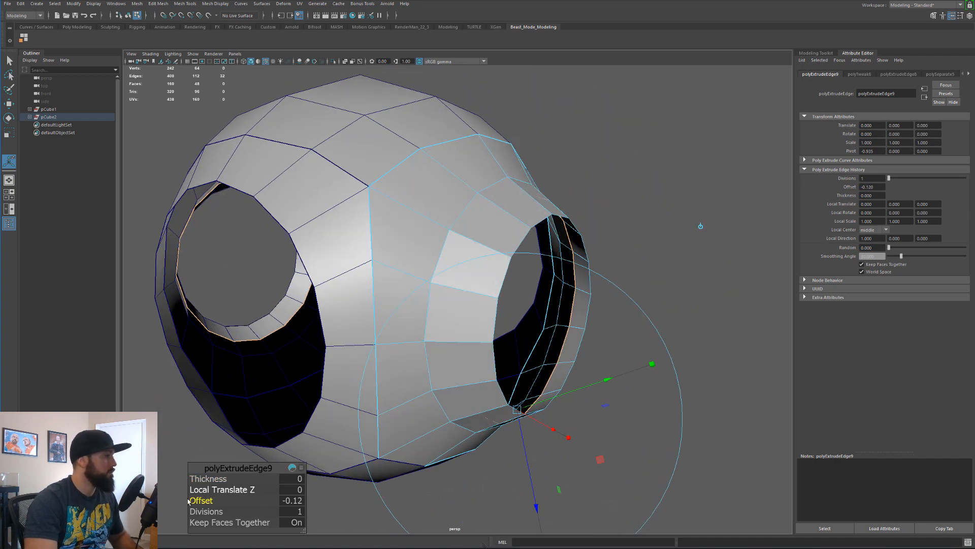
pyautogui.moveTo(193, 479); pyautogui.dragTo(195, 479)
pyautogui.keyDown('alt'); pyautogui.moveTo(237, 405); pyautogui.dragTo(264, 345); pyautogui.keyUp('alt')
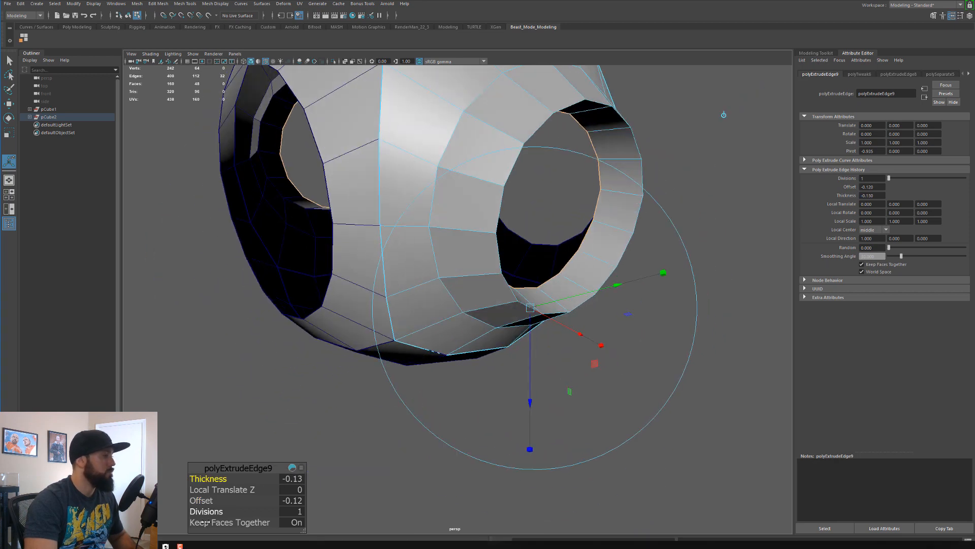
pyautogui.moveTo(202, 500); pyautogui.dragTo(208, 500)
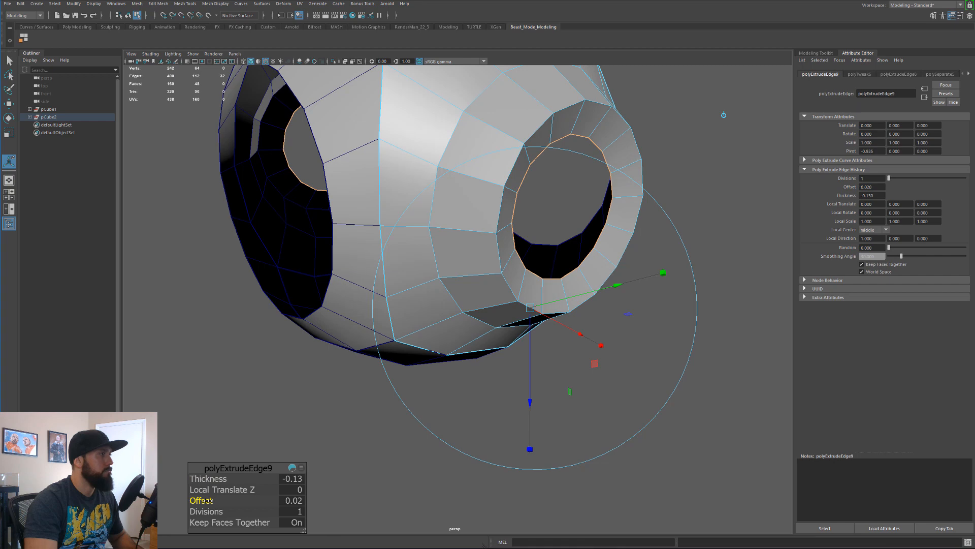
pyautogui.keyDown('alt'); pyautogui.moveTo(454, 308); pyautogui.dragTo(377, 310); pyautogui.keyUp('alt')
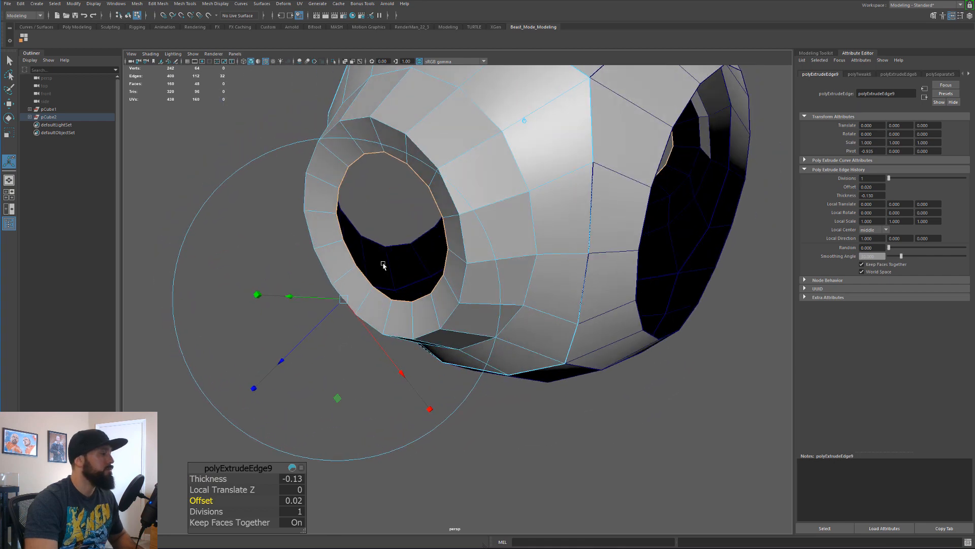
# Select the whole inner border edge loop of the collar's rim
pyautogui.keyDown('alt'); pyautogui.moveTo(383, 263); pyautogui.dragTo(450, 343); pyautogui.keyUp('alt')
pyautogui.press('r')
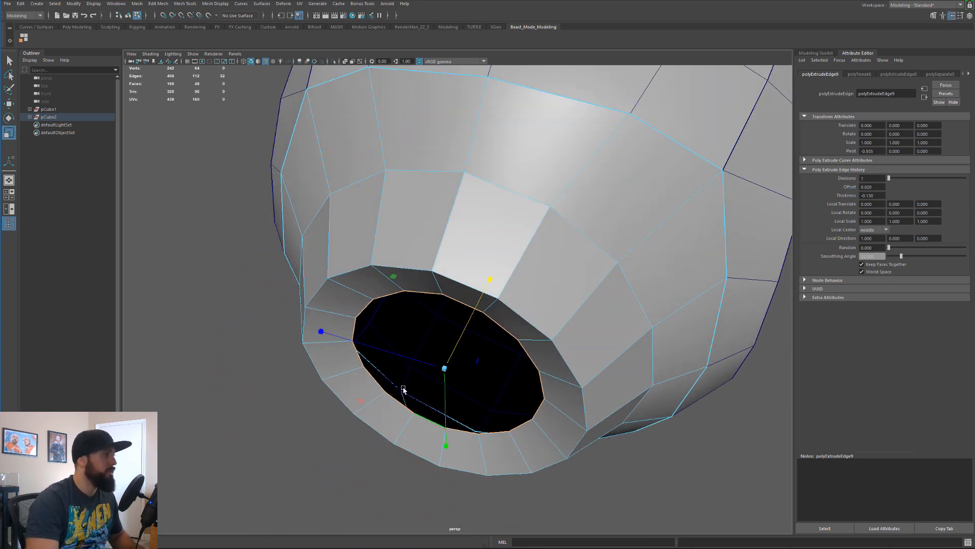
pyautogui.keyDown('alt'); pyautogui.moveTo(403, 389); pyautogui.dragTo(450, 365); pyautogui.keyUp('alt')
pyautogui.moveTo(492, 259); pyautogui.dragTo(492, 238, button='right')
pyautogui.keyDown('alt'); pyautogui.moveTo(492, 237); pyautogui.dragTo(518, 252); pyautogui.keyUp('alt')
pyautogui.moveTo(464, 183); pyautogui.dragTo(462, 167, button='right')
pyautogui.doubleClick(476, 229)
pyautogui.keyDown('alt'); pyautogui.moveTo(490, 270); pyautogui.dragTo(480, 274); pyautogui.keyUp('alt')
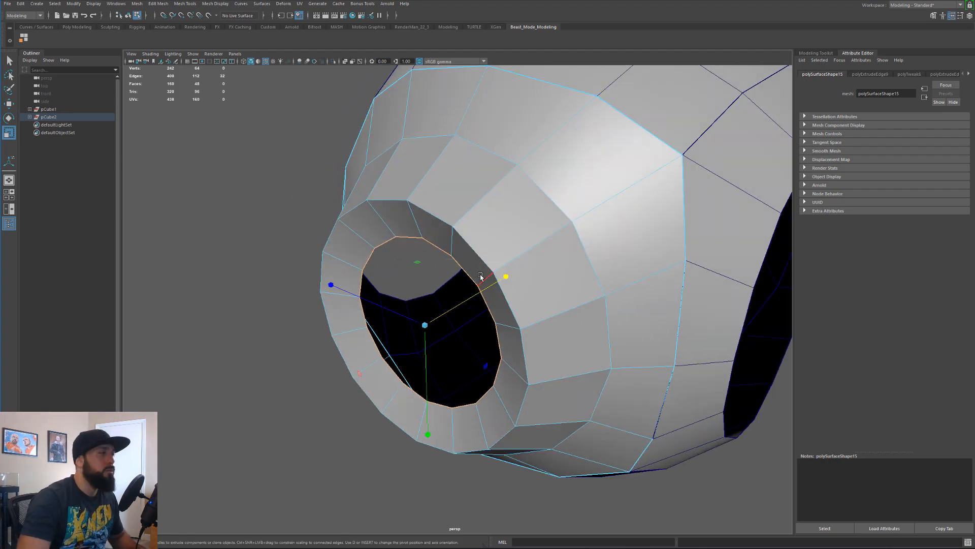
pyautogui.keyDown('alt'); pyautogui.moveTo(502, 291); pyautogui.dragTo(523, 304); pyautogui.keyUp('alt')
# Extrude the rim's inner border loop and move it along X into the sphere to form a recessed wall
pyautogui.hotkey('ctrl', 'e')
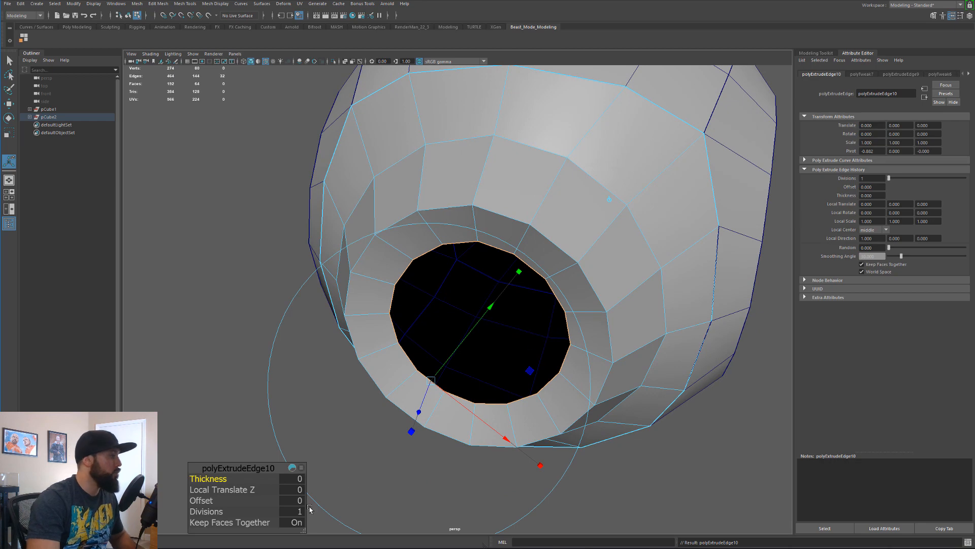
pyautogui.press('w')
pyautogui.keyDown('alt'); pyautogui.moveTo(483, 385); pyautogui.dragTo(483, 338); pyautogui.keyUp('alt')
pyautogui.scroll(-5, 528, 303)
pyautogui.scroll(5, 548, 310)
pyautogui.scroll(5, 483, 337)
pyautogui.keyDown('alt'); pyautogui.moveTo(484, 337); pyautogui.dragTo(507, 342, button='middle'); pyautogui.keyUp('alt')
pyautogui.keyDown('alt'); pyautogui.moveTo(507, 341); pyautogui.dragTo(507, 339); pyautogui.keyUp('alt')
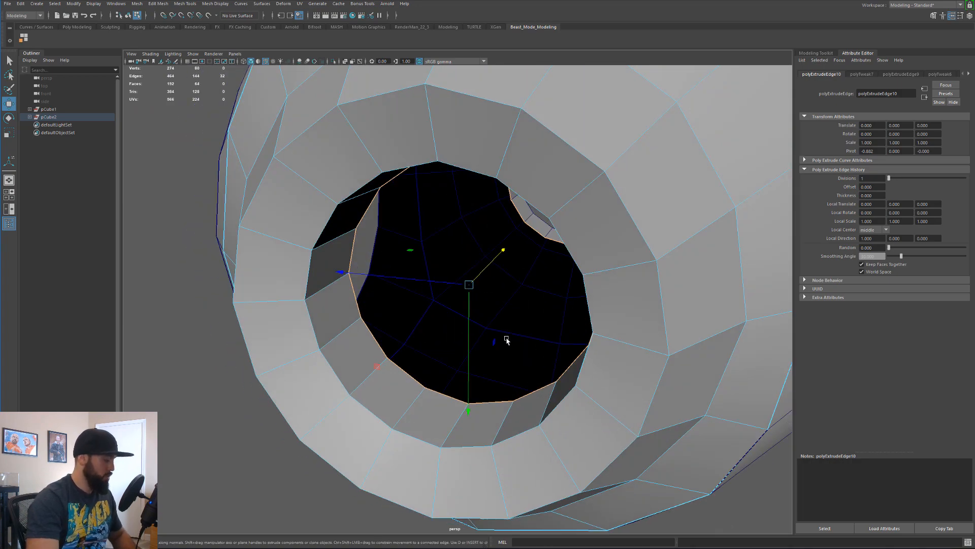
# Extrude the recessed wall's inner loop again and merge it to the centre to cap the opening
pyautogui.hotkey('ctrl', 'e')
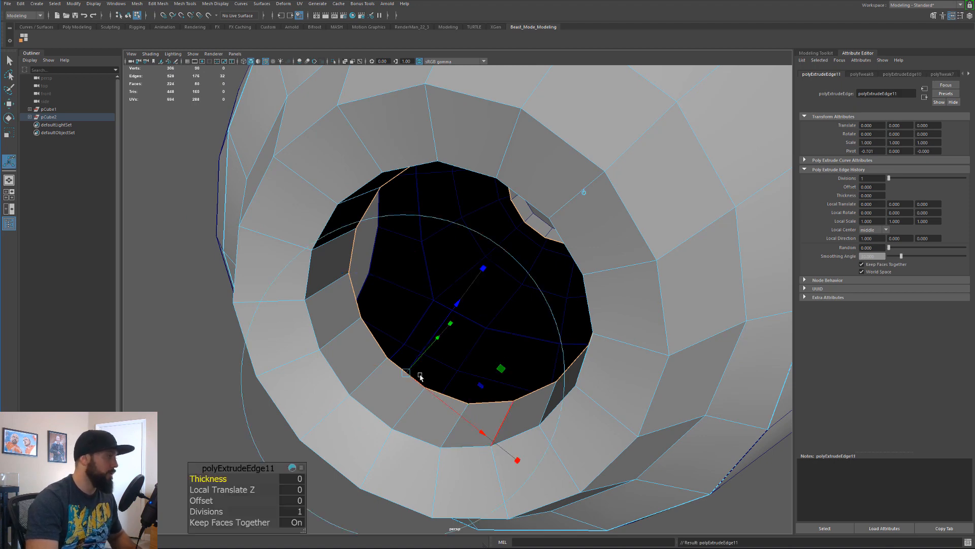
pyautogui.press('3')
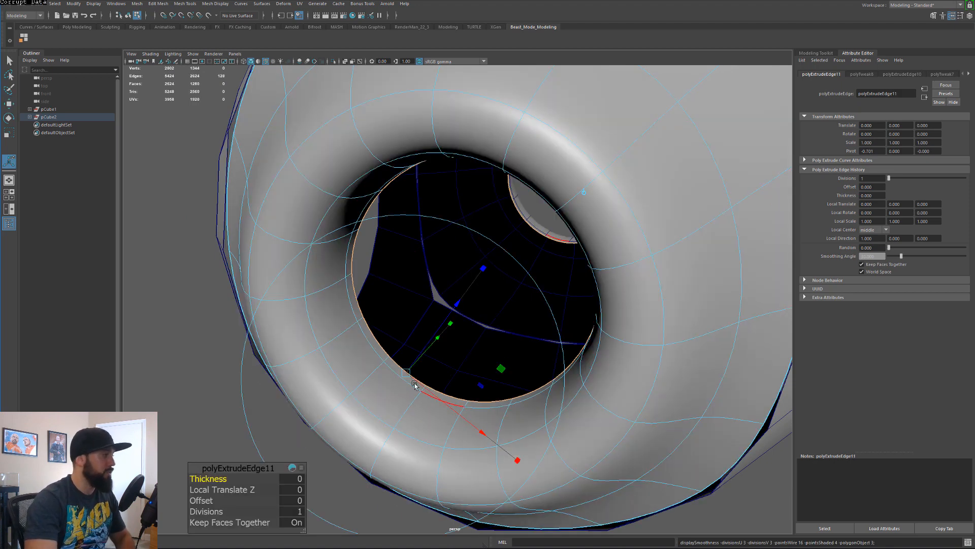
pyautogui.press('1')
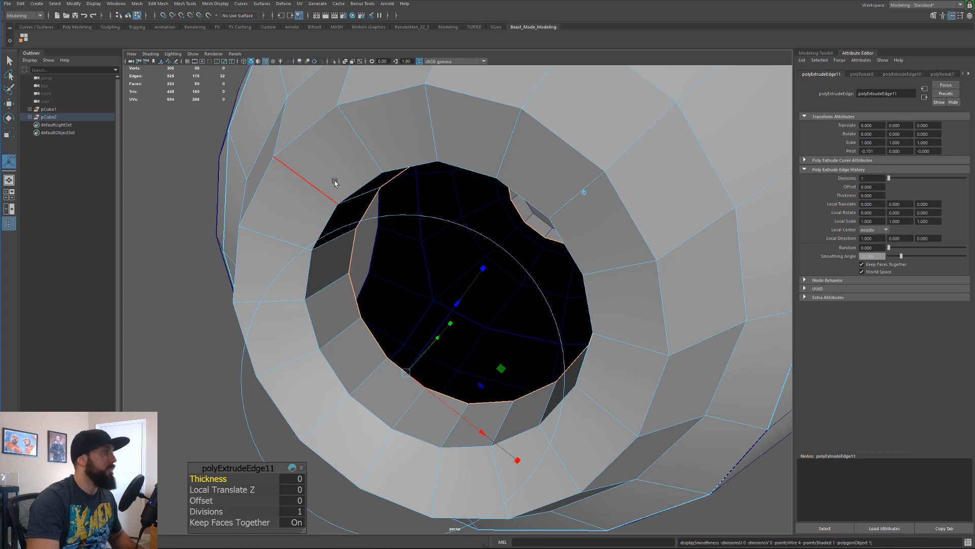
pyautogui.keyDown('shift'); pyautogui.rightClick(373, 202); pyautogui.keyUp('shift')
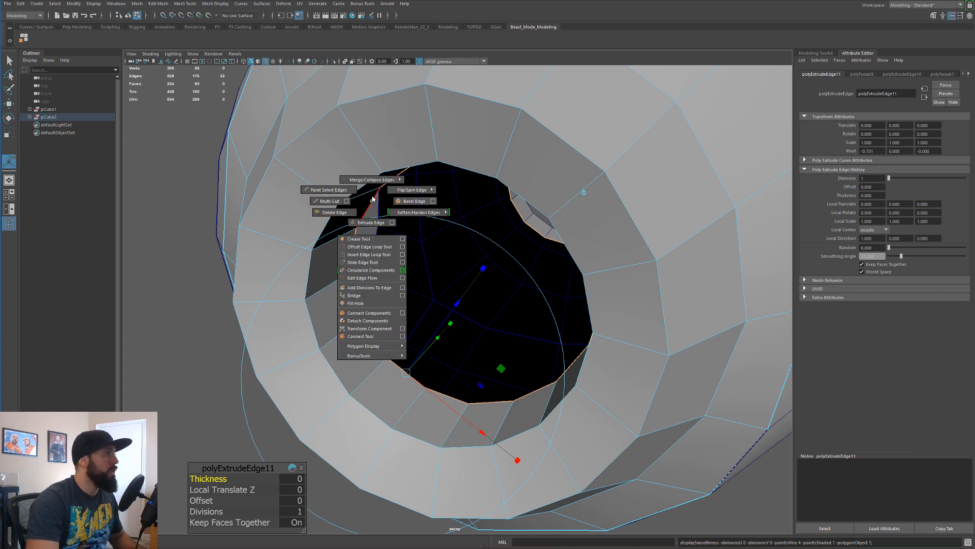
pyautogui.keyDown('shift'); pyautogui.moveTo(373, 199); pyautogui.dragTo(360, 236, button='right'); pyautogui.keyUp('shift')
pyautogui.keyDown('alt'); pyautogui.moveTo(473, 327); pyautogui.dragTo(472, 258); pyautogui.keyUp('alt')
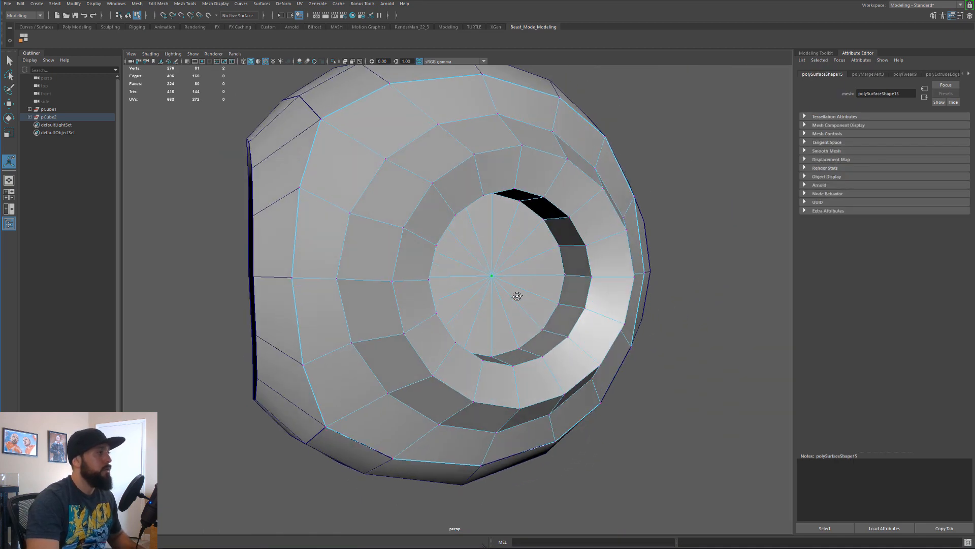
# Select the full border edge loop of the large uncapped opening on the neighbouring piece of the sphere
pyautogui.moveTo(462, 312)
pyautogui.keyDown('alt'); pyautogui.mouseDown()
pyautogui.moveTo(391, 298)
pyautogui.moveTo(538, 320)
pyautogui.moveTo(779, 379)
pyautogui.mouseUp(); pyautogui.keyUp('alt')
pyautogui.keyDown('alt'); pyautogui.moveTo(551, 325); pyautogui.dragTo(520, 324); pyautogui.keyUp('alt')
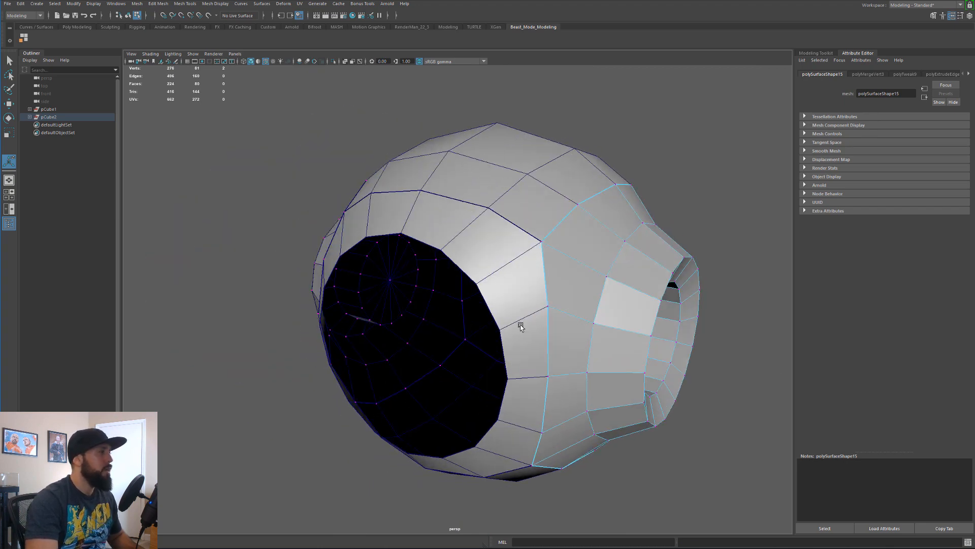
pyautogui.scroll(3, 520, 324)
pyautogui.keyDown('alt'); pyautogui.moveTo(520, 325); pyautogui.dragTo(539, 310, button='middle'); pyautogui.keyUp('alt')
pyautogui.moveTo(483, 222); pyautogui.dragTo(487, 200, button='right')
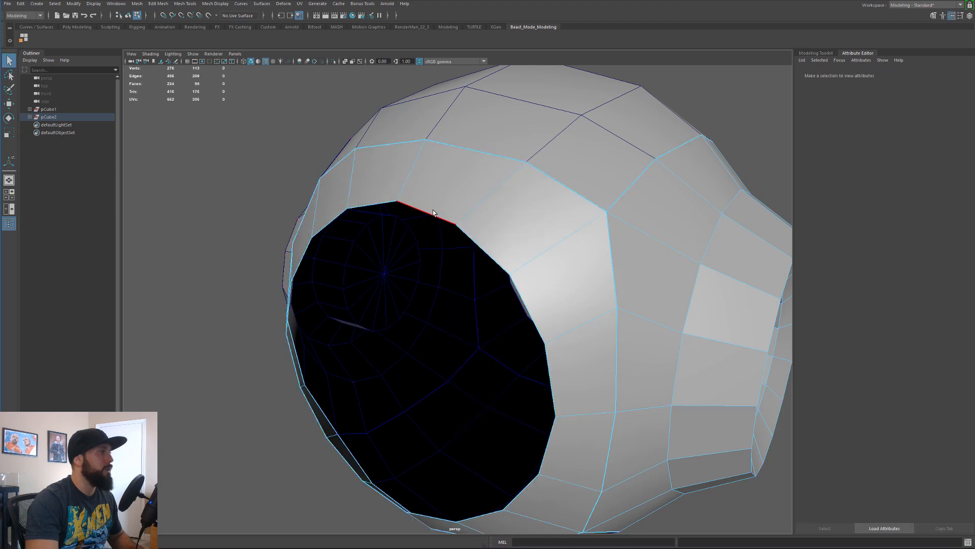
pyautogui.doubleClick(435, 213)
pyautogui.keyDown('alt'); pyautogui.moveTo(443, 320); pyautogui.dragTo(435, 287, button='middle'); pyautogui.keyUp('alt')
pyautogui.keyDown('alt'); pyautogui.moveTo(435, 287); pyautogui.dragTo(448, 295); pyautogui.keyUp('alt')
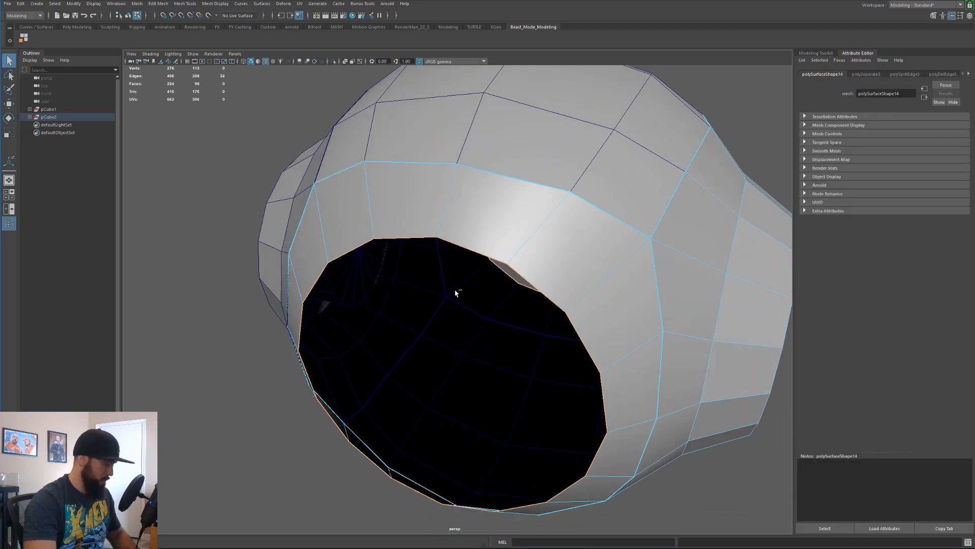
pyautogui.hotkey('ctrl', 'e')
pyautogui.press('r')
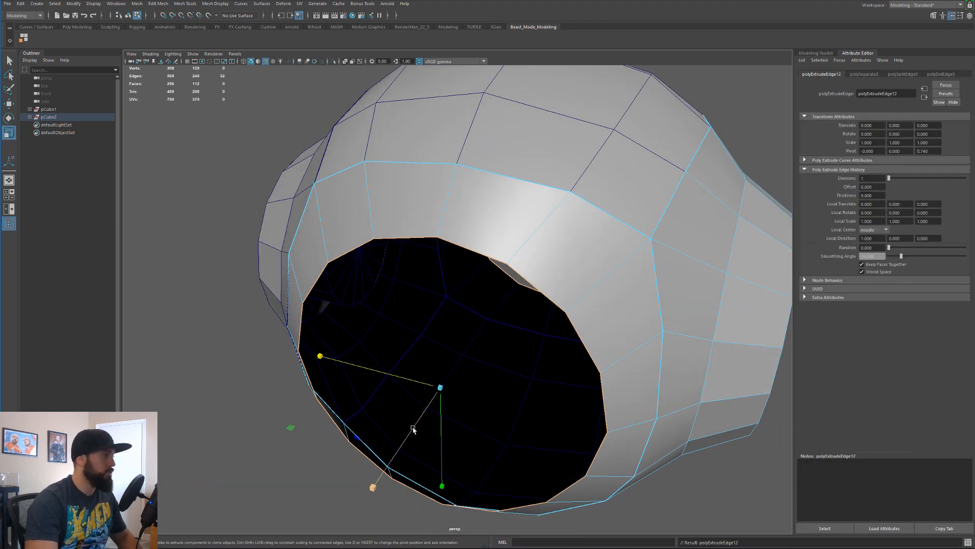
pyautogui.keyDown('alt'); pyautogui.moveTo(426, 432); pyautogui.dragTo(449, 394); pyautogui.keyUp('alt')
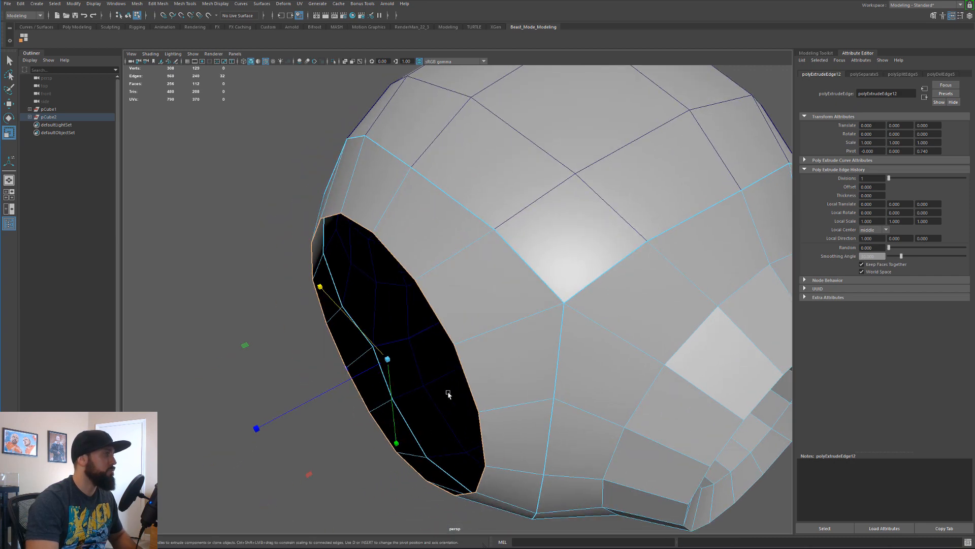
pyautogui.hotkey('ctrl', 'z')
# Extrude the large opening's border loop and scale it uniformly inward to form a narrow flat rim
pyautogui.doubleClick(414, 288)
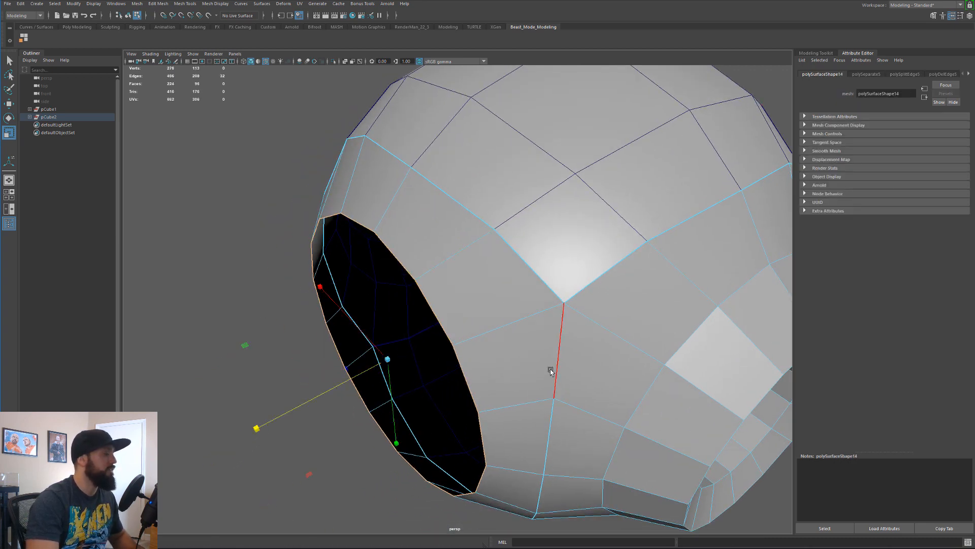
pyautogui.keyDown('alt'); pyautogui.moveTo(552, 370); pyautogui.dragTo(557, 344); pyautogui.keyUp('alt')
pyautogui.hotkey('ctrl', 'e')
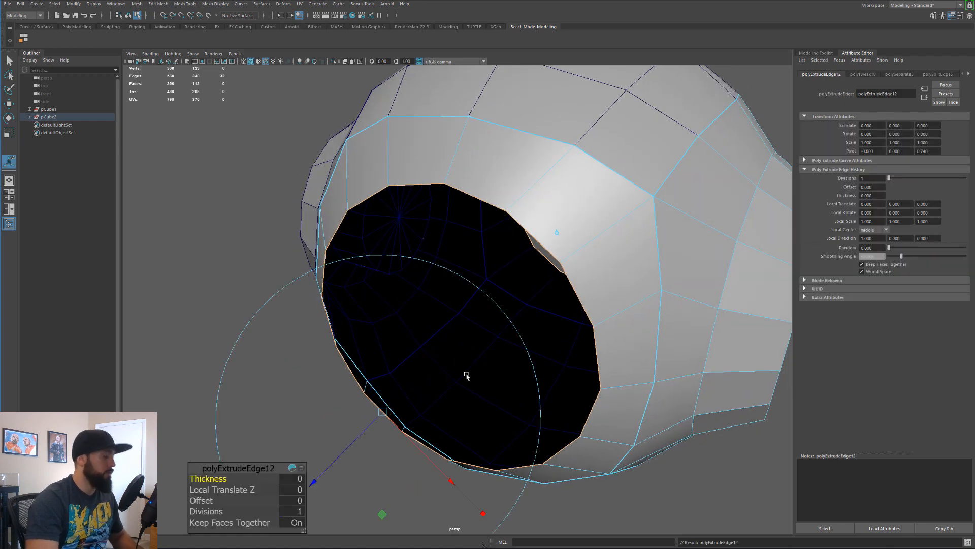
pyautogui.press('r')
pyautogui.moveTo(446, 339); pyautogui.dragTo(504, 333)
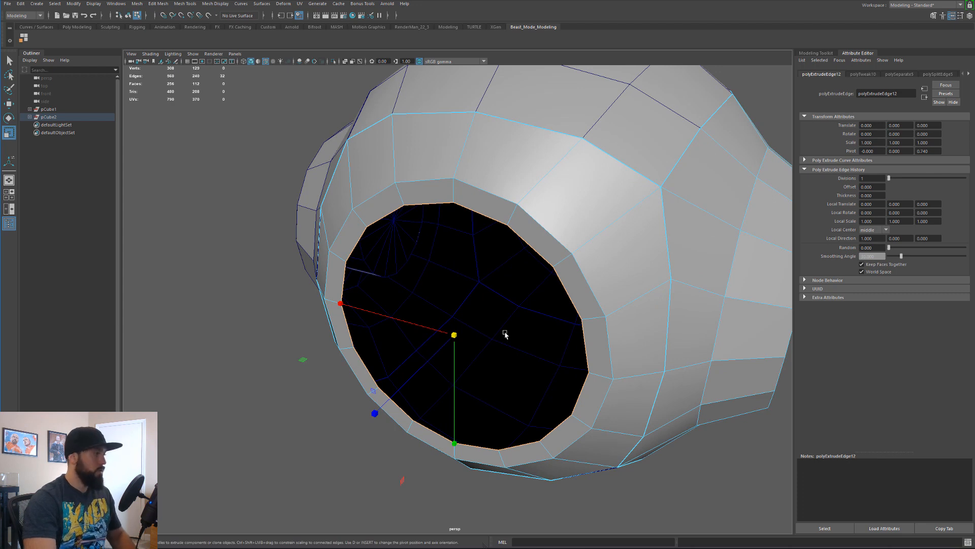
# Extrude the rim's inner border loop and move it along Z into the sphere as a recessed wall
pyautogui.hotkey('ctrl', 'e')
pyautogui.press('w')
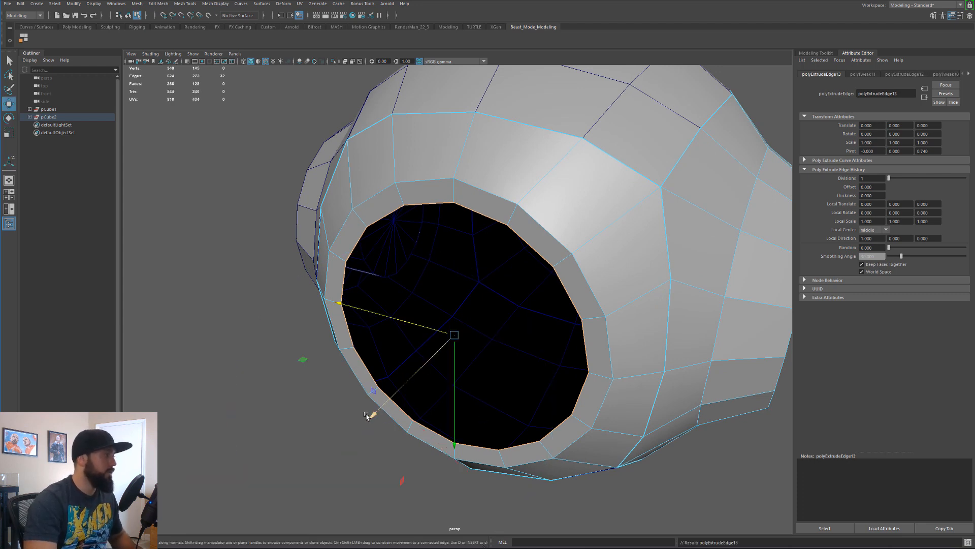
pyautogui.moveTo(376, 412); pyautogui.dragTo(454, 376)
# Extrude the large opening's recessed inner loop again and merge it to the centre to cap the recess
pyautogui.hotkey('ctrl', 'e')
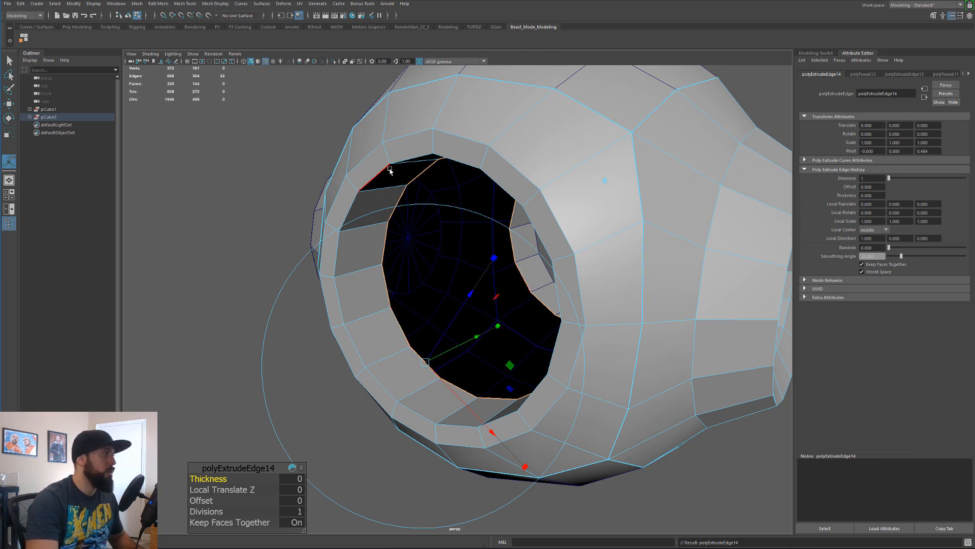
pyautogui.press('3')
pyautogui.scroll(5, 398, 215)
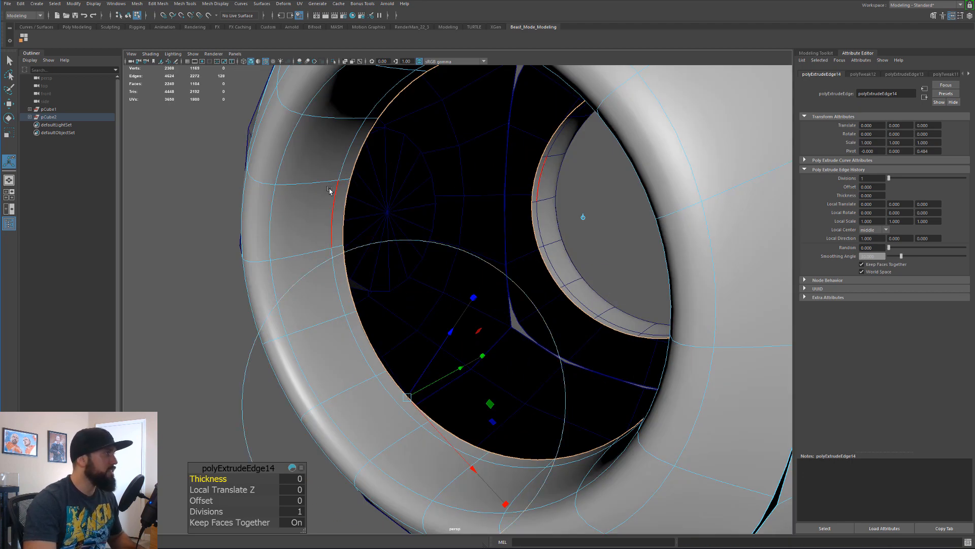
pyautogui.press('1')
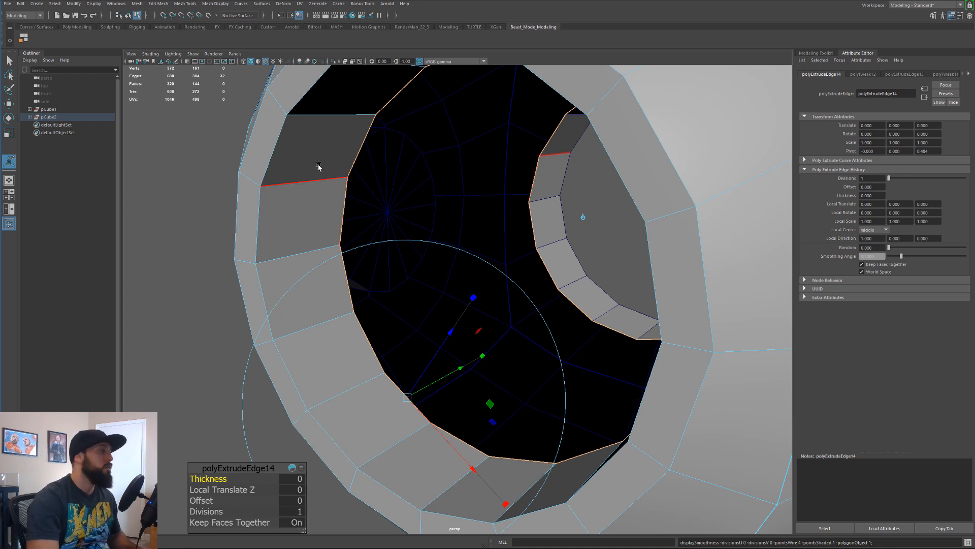
pyautogui.keyDown('shift'); pyautogui.moveTo(366, 138); pyautogui.dragTo(374, 81, button='right'); pyautogui.keyUp('shift')
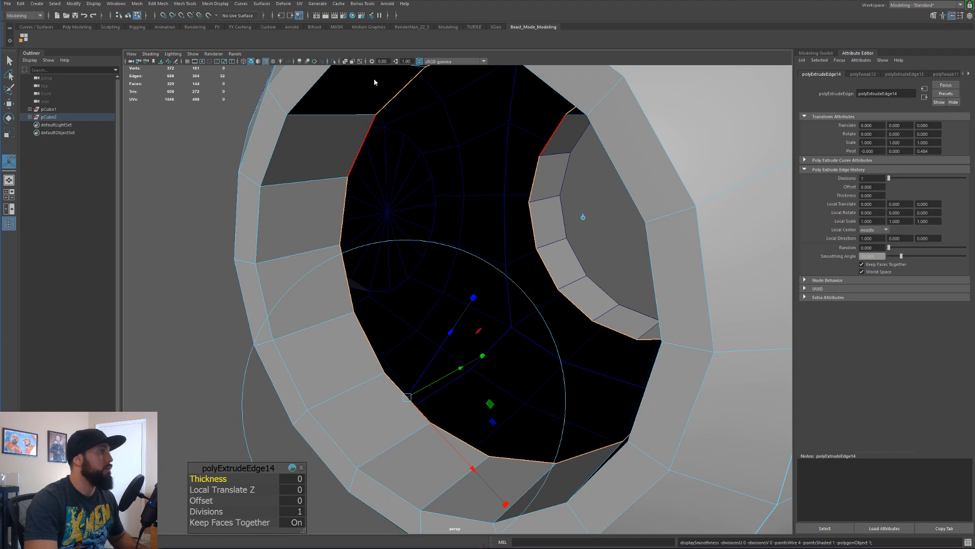
pyautogui.keyDown('alt'); pyautogui.moveTo(374, 81); pyautogui.dragTo(405, 185); pyautogui.keyUp('alt')
pyautogui.keyDown('alt'); pyautogui.moveTo(440, 213); pyautogui.dragTo(417, 209); pyautogui.keyUp('alt')
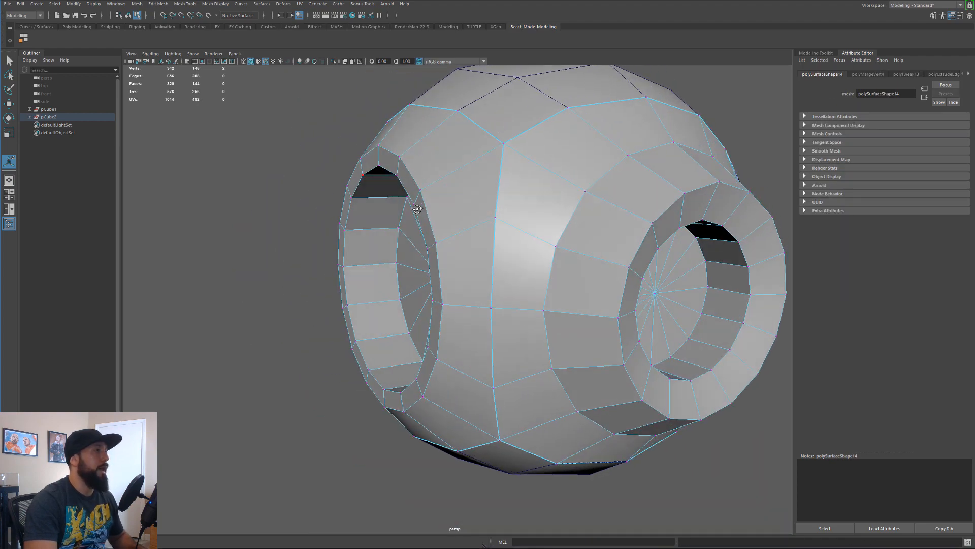
# Select the side collar's edge loops at its base, outer rim, inner rim and recessed cap
pyautogui.keyDown('alt'); pyautogui.moveTo(294, 298); pyautogui.dragTo(390, 274); pyautogui.keyUp('alt')
pyautogui.moveTo(390, 275); pyautogui.dragTo(389, 254, button='right')
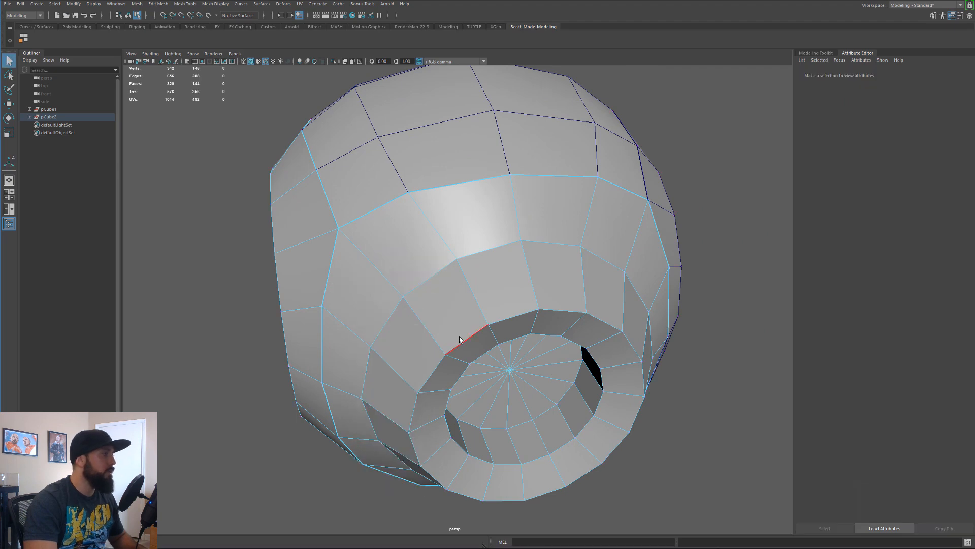
pyautogui.doubleClick(460, 339)
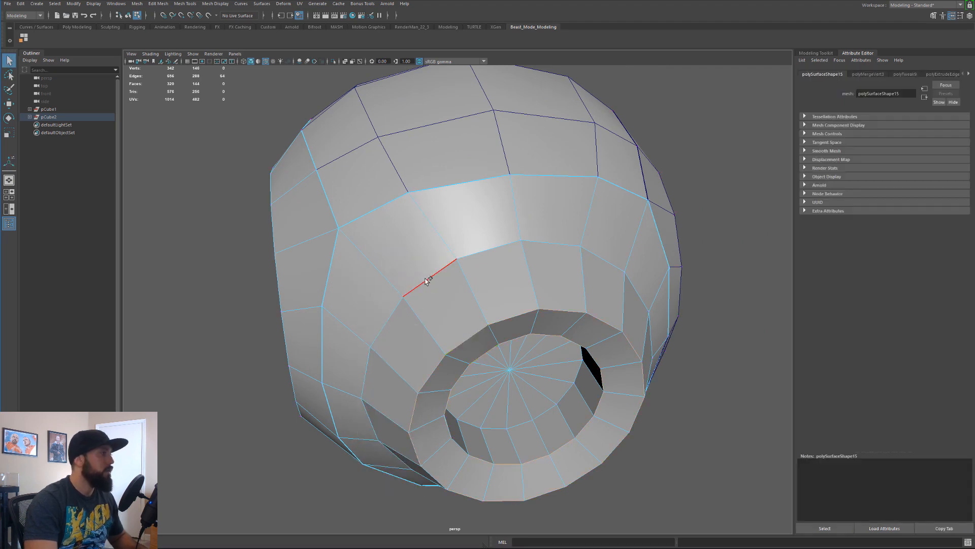
pyautogui.keyDown('alt'); pyautogui.moveTo(434, 285); pyautogui.dragTo(335, 287); pyautogui.keyUp('alt')
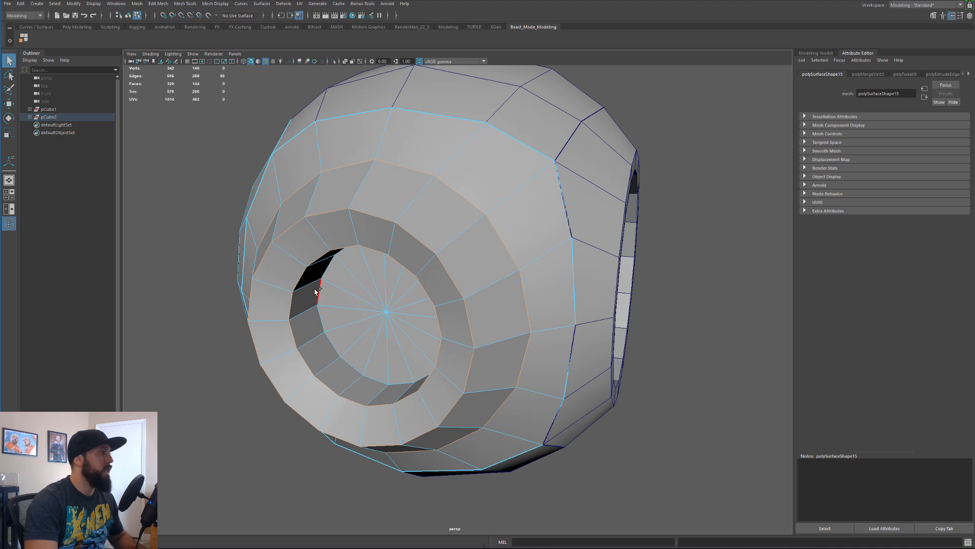
pyautogui.press('f')
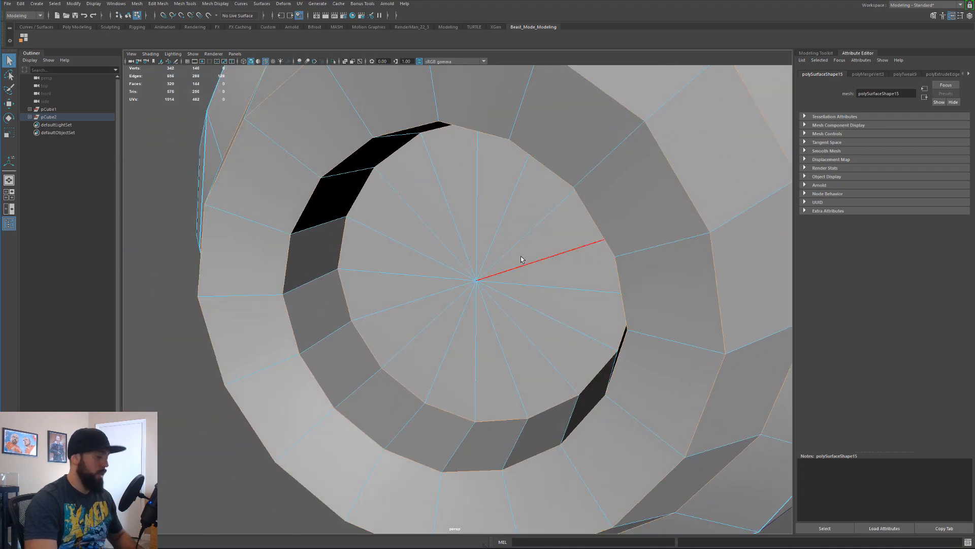
# Bevel the side collar's selected edge loops, adding segments and keeping the bevel narrow
pyautogui.click(137, 3)
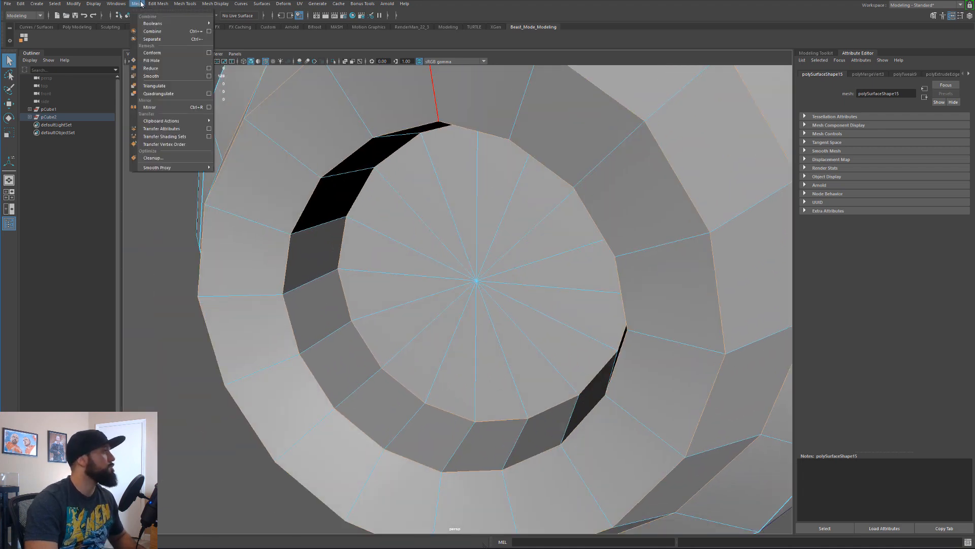
pyautogui.moveTo(163, 4)
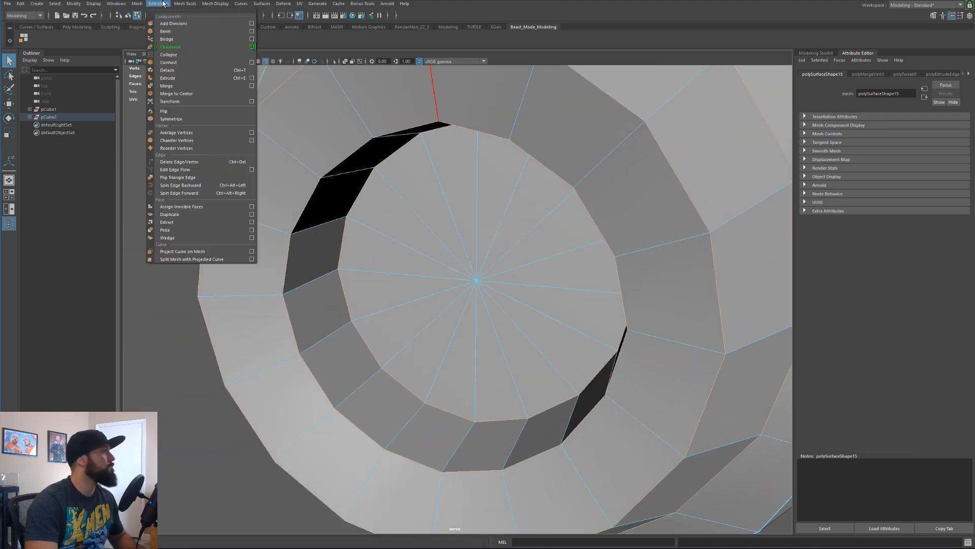
pyautogui.click(167, 31)
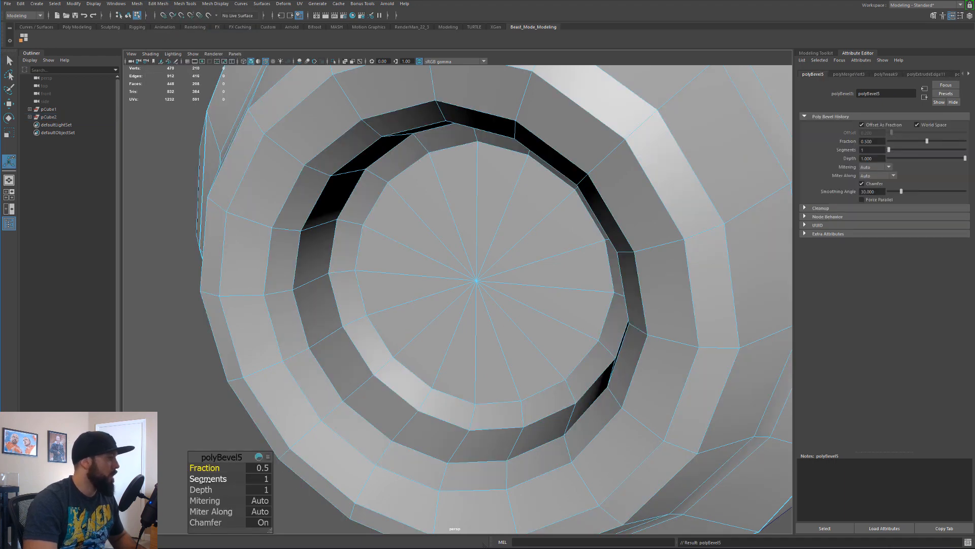
pyautogui.moveTo(206, 479); pyautogui.dragTo(169, 476)
# Select the outer rim, inner rim and recessed cap edge loops of the large front opening
pyautogui.keyDown('alt'); pyautogui.moveTo(507, 281); pyautogui.dragTo(483, 272); pyautogui.keyUp('alt')
pyautogui.moveTo(483, 272); pyautogui.dragTo(483, 246, button='right')
pyautogui.doubleClick(461, 339)
pyautogui.keyDown('alt'); pyautogui.moveTo(461, 341); pyautogui.dragTo(354, 201); pyautogui.keyUp('alt')
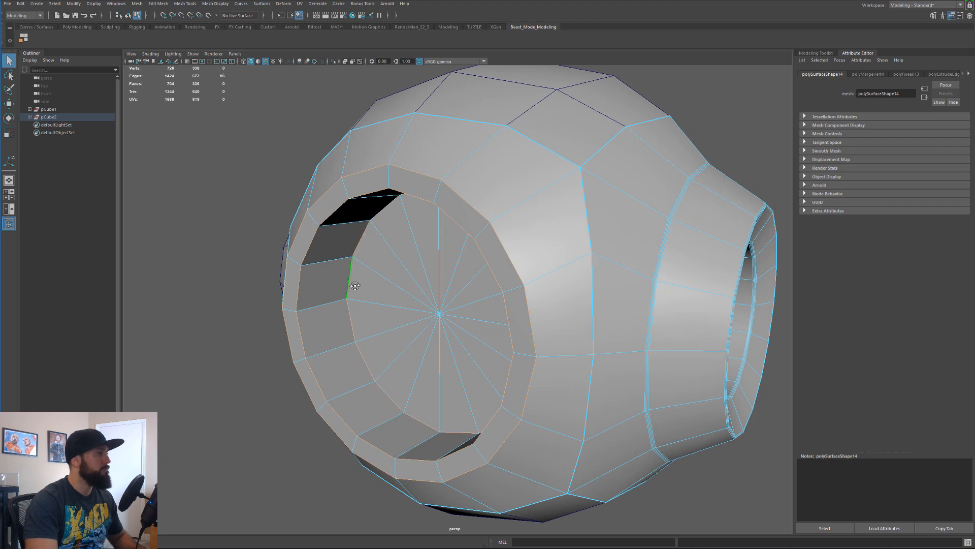
pyautogui.keyDown('alt'); pyautogui.moveTo(355, 286); pyautogui.dragTo(375, 294); pyautogui.keyUp('alt')
pyautogui.scroll(3, 379, 273)
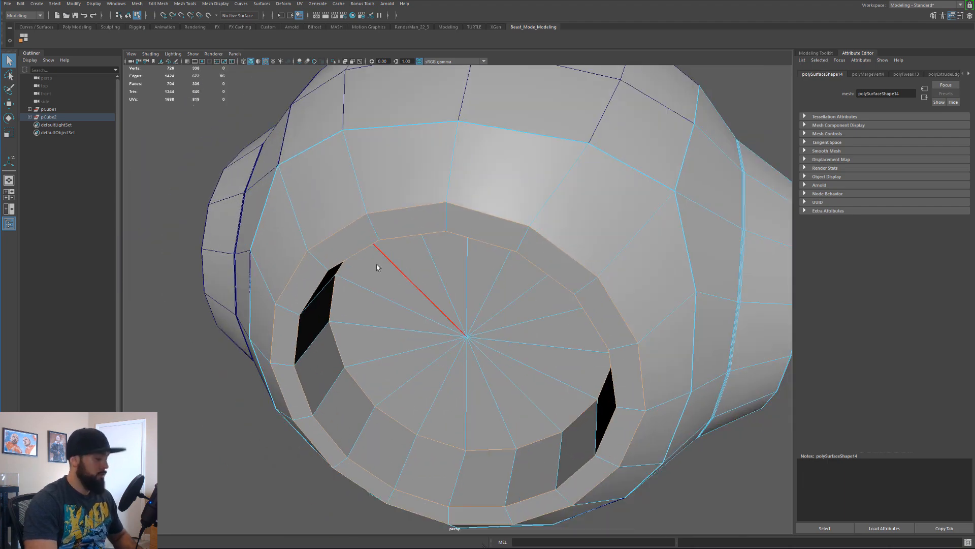
# Bevel the large opening's selected edge loops with a bevel offset of 0.152
pyautogui.hotkey('ctrl', 'b')
pyautogui.scroll(3, 328, 287)
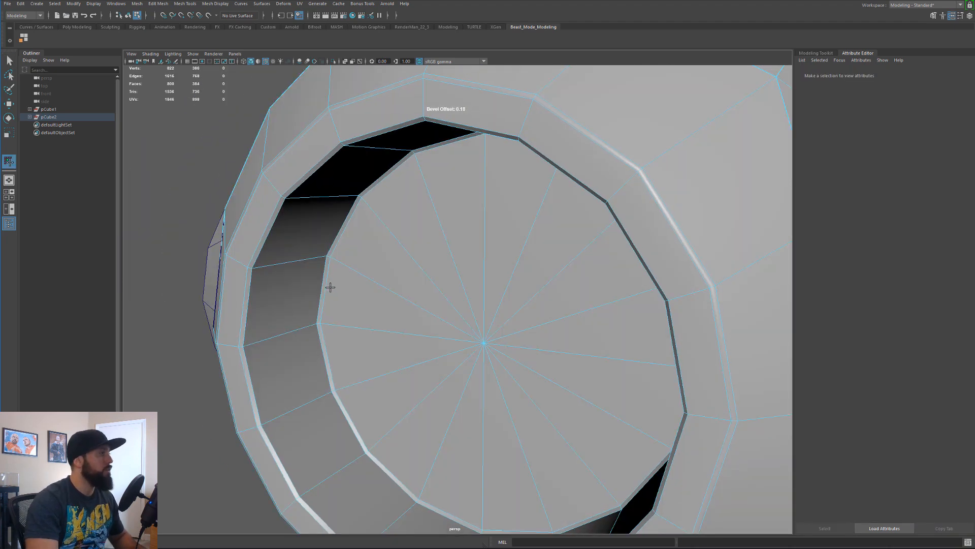
pyautogui.hotkey('ctrl', 'b')
pyautogui.moveTo(344, 290); pyautogui.dragTo(398, 306)
pyautogui.scroll(-3, 411, 300)
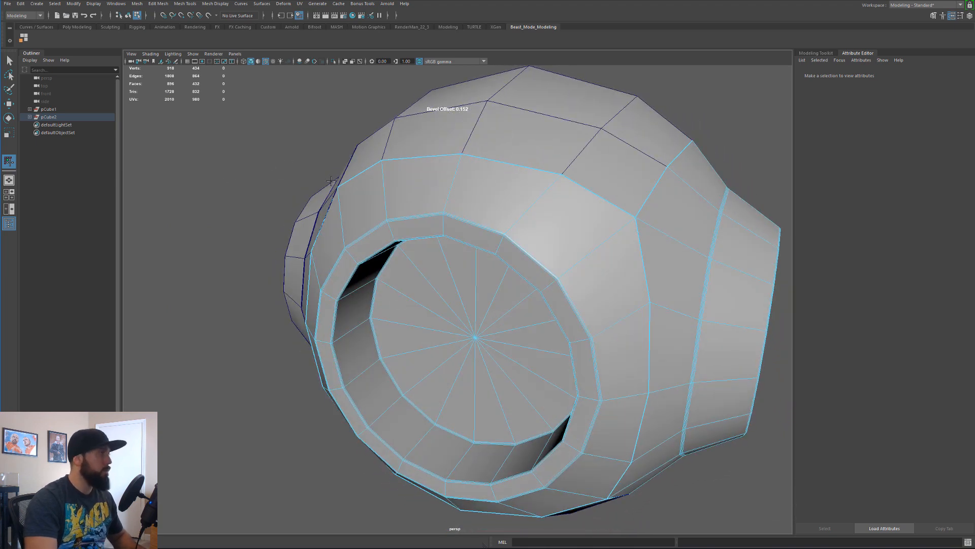
pyautogui.rightClick(394, 208)
pyautogui.click(9, 61)
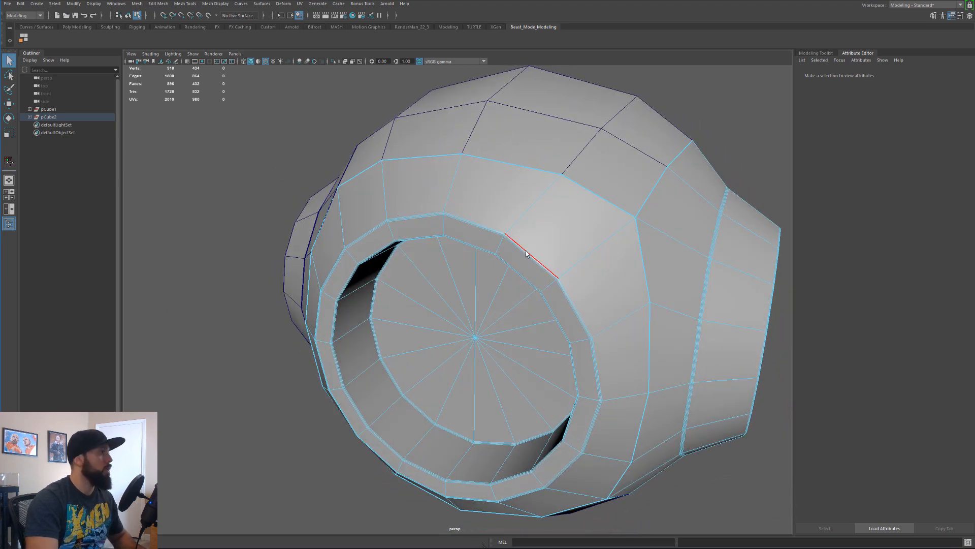
# Preview the front opening piece, the side collar piece and the top piece smoothed, and examine the seams between them
pyautogui.scroll(-3, 523, 250)
pyautogui.keyDown('alt'); pyautogui.moveTo(523, 251); pyautogui.dragTo(475, 218); pyautogui.keyUp('alt')
pyautogui.rightClick(475, 218)
pyautogui.keyDown('alt'); pyautogui.moveTo(493, 215); pyautogui.dragTo(457, 205); pyautogui.keyUp('alt')
pyautogui.press('3')
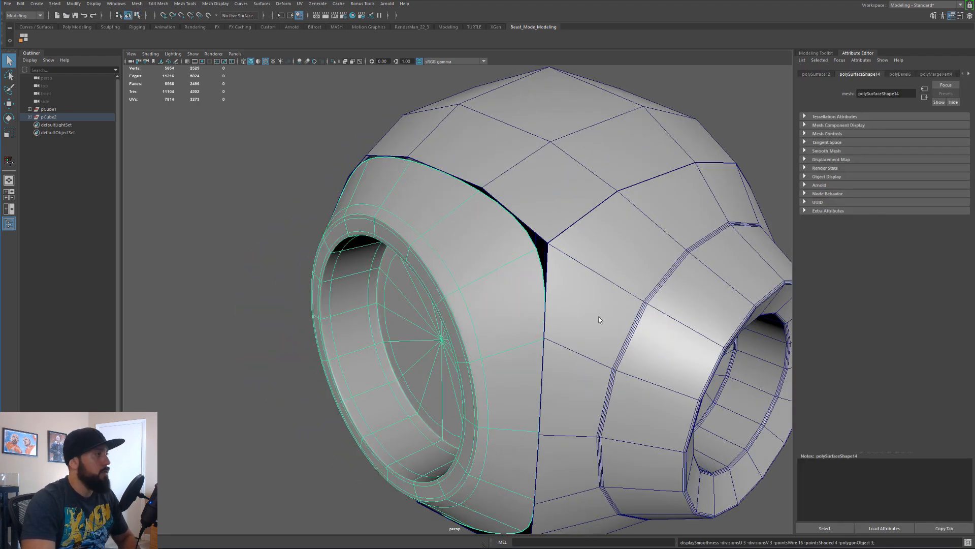
pyautogui.click(614, 315)
pyautogui.press('3')
pyautogui.click(559, 166)
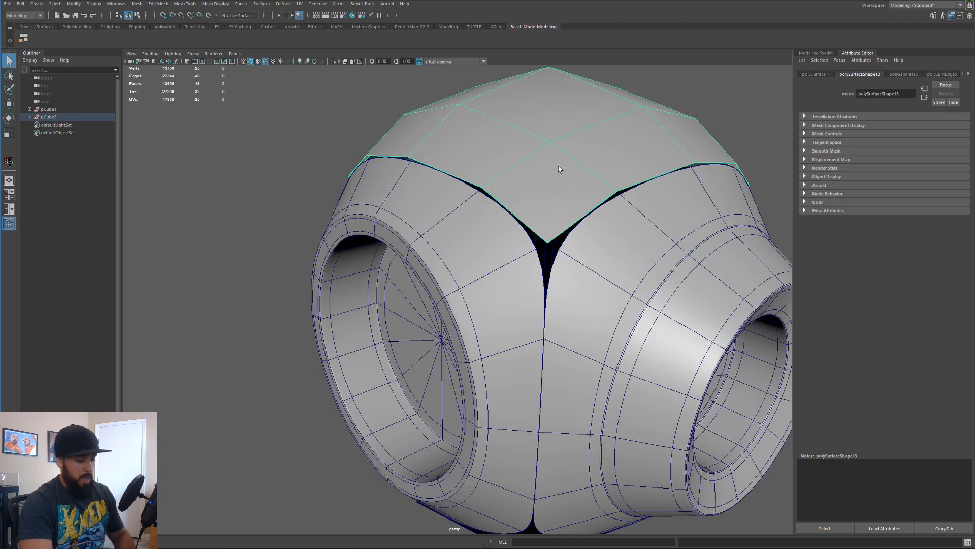
pyautogui.press('3')
pyautogui.scroll(-5, 528, 230)
pyautogui.keyDown('alt'); pyautogui.moveTo(529, 230); pyautogui.dragTo(498, 224); pyautogui.keyUp('alt')
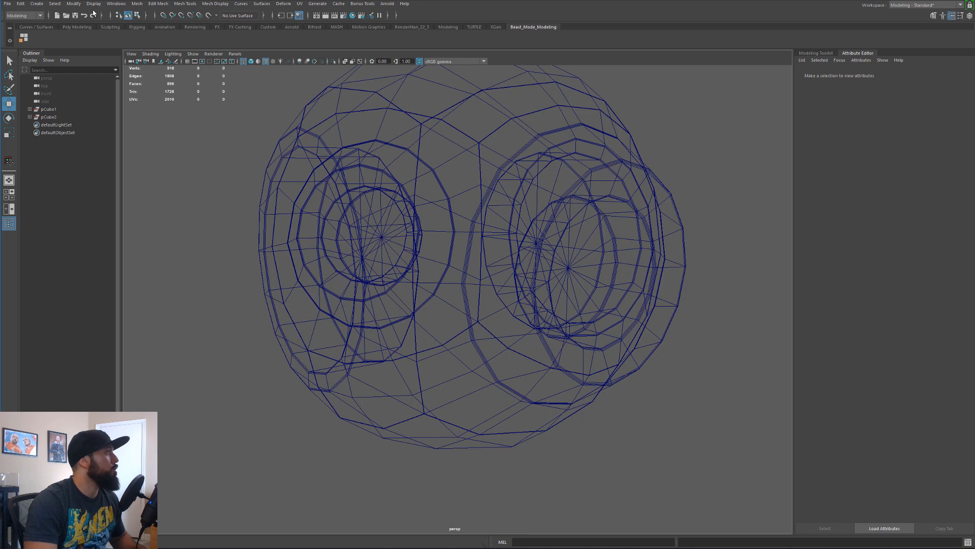
# Create a polygon plane with width 1, height 1, 2 width and 2 height divisions, and axis X
pyautogui.click(35, 4)
pyautogui.moveTo(60, 31)
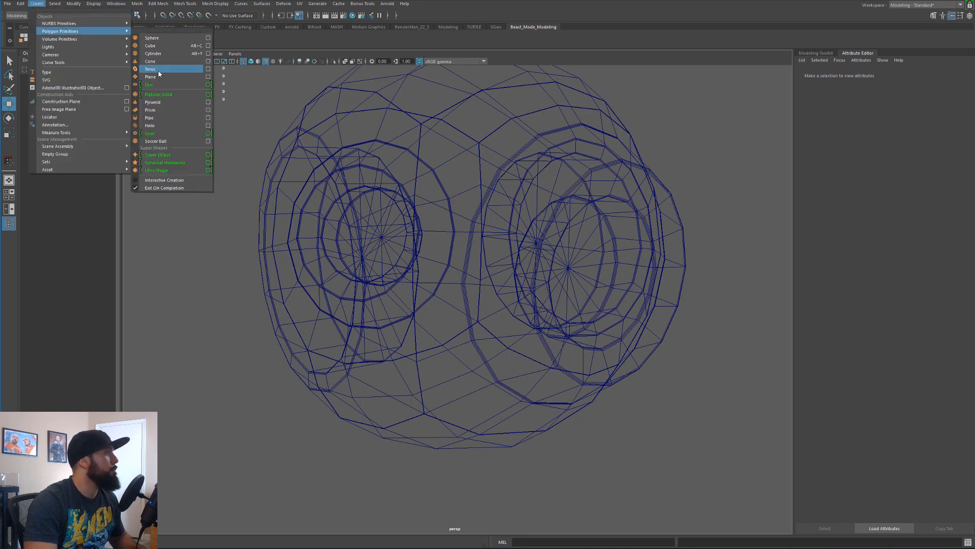
pyautogui.click(209, 77)
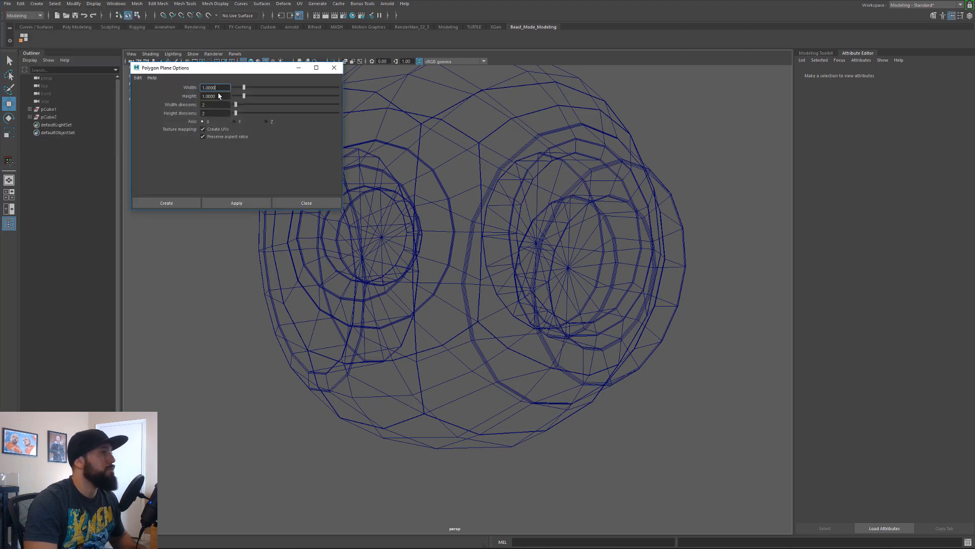
pyautogui.click(165, 204)
pyautogui.scroll(-5, 450, 284)
pyautogui.keyDown('alt'); pyautogui.moveTo(498, 301); pyautogui.dragTo(450, 301); pyautogui.keyUp('alt')
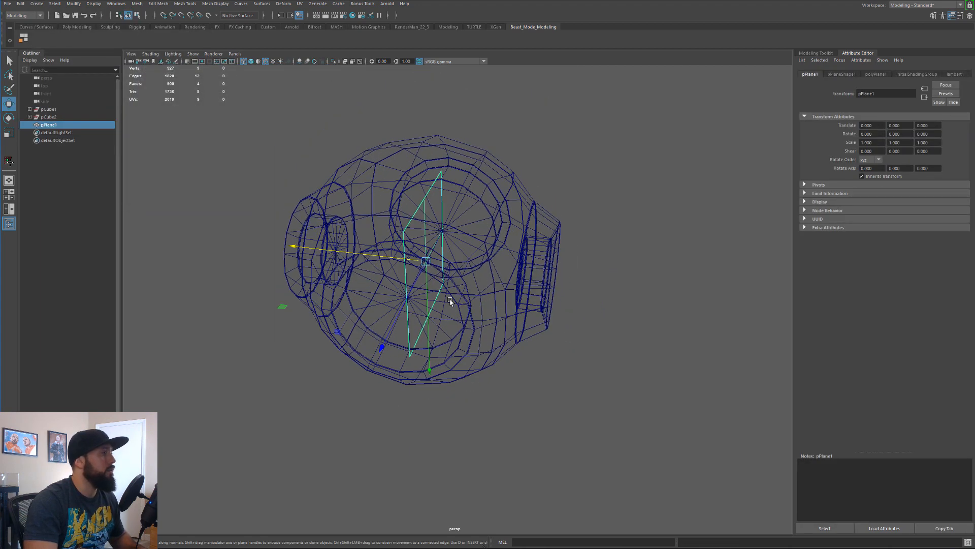
# Move the plane along X to about 1.03, outside the sphere, and switch to the side view with shaded display
pyautogui.press('5')
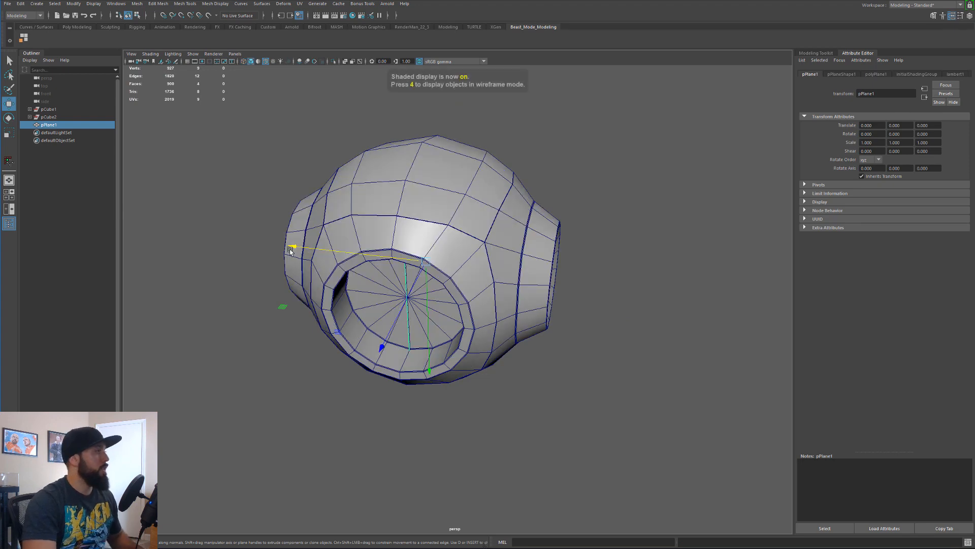
pyautogui.moveTo(293, 248); pyautogui.dragTo(166, 237)
pyautogui.keyDown('alt'); pyautogui.moveTo(215, 259); pyautogui.dragTo(343, 243); pyautogui.keyUp('alt')
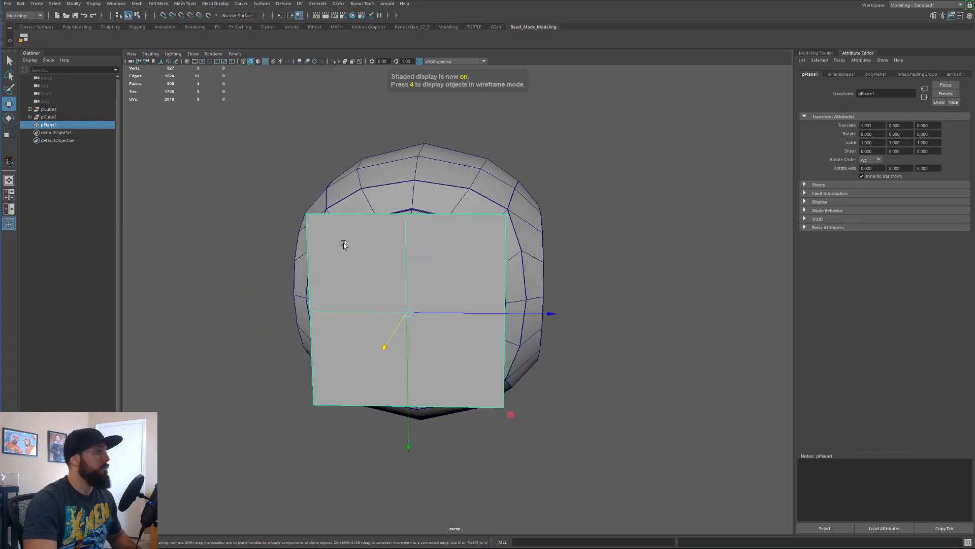
pyautogui.press('space')
pyautogui.press('space')
pyautogui.scroll(-5, 533, 318)
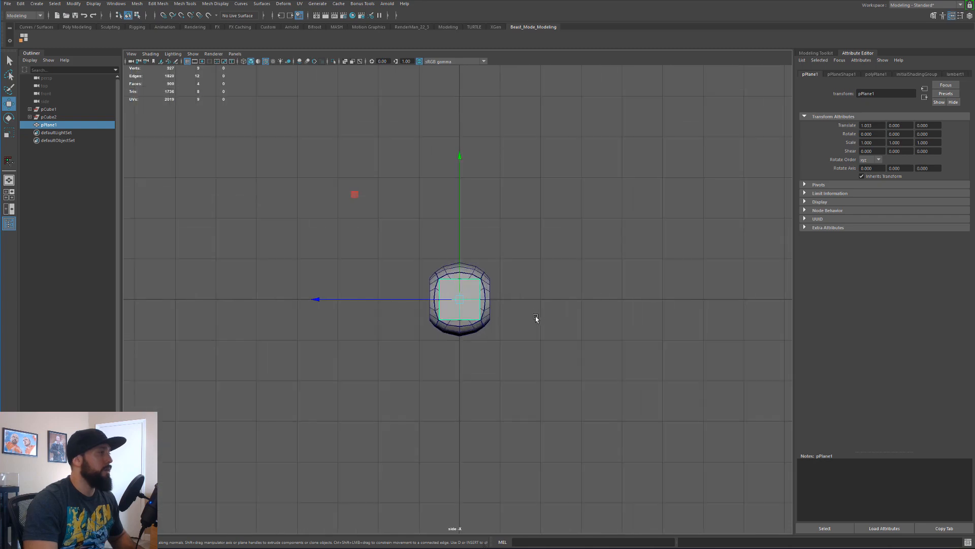
# Show the model in wireframe and scale the plane uniformly to about 1.073
pyautogui.scroll(3, 536, 318)
pyautogui.scroll(3, 538, 318)
pyautogui.scroll(3, 501, 289)
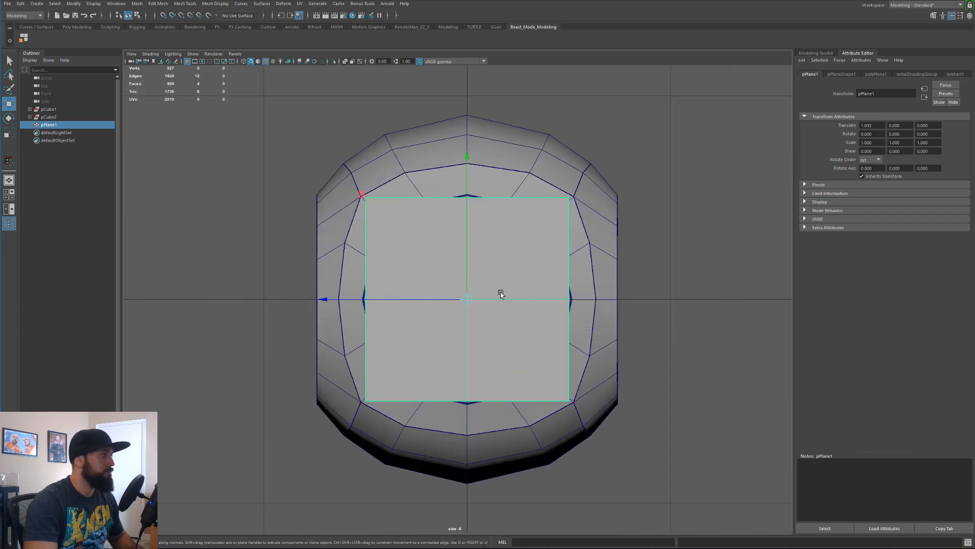
pyautogui.press('4')
pyautogui.scroll(3, 484, 326)
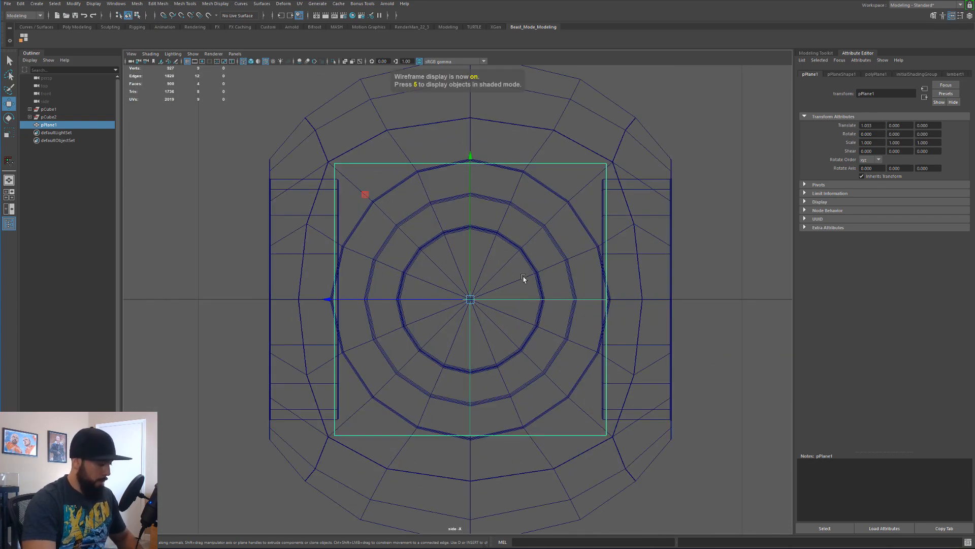
pyautogui.press('r')
pyautogui.moveTo(471, 300); pyautogui.dragTo(483, 299)
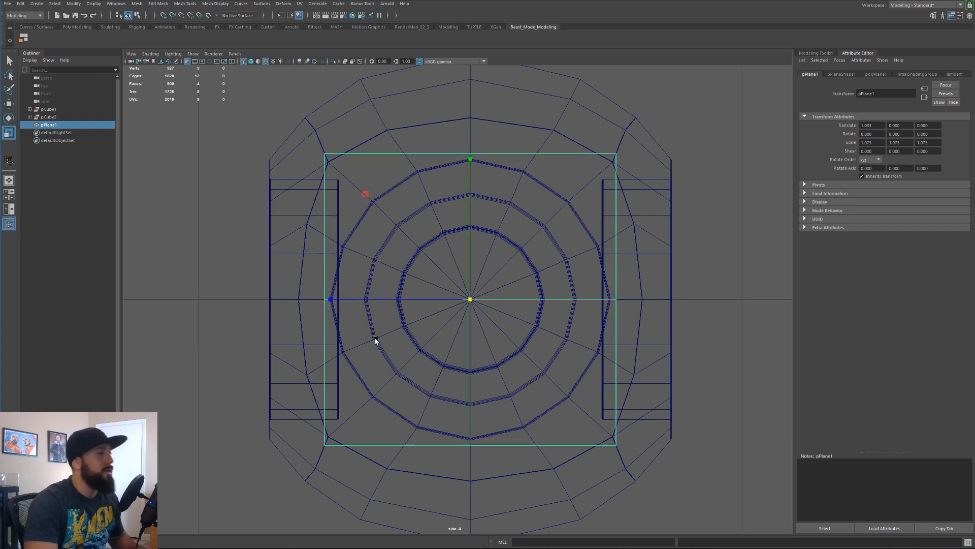
pyautogui.scroll(2, 375, 340)
pyautogui.keyDown('alt'); pyautogui.moveTo(453, 282); pyautogui.dragTo(480, 280, button='middle'); pyautogui.keyUp('alt')
pyautogui.keyDown('alt'); pyautogui.moveTo(481, 280); pyautogui.dragTo(563, 281, button='right'); pyautogui.keyUp('alt')
pyautogui.keyDown('alt'); pyautogui.moveTo(564, 281); pyautogui.dragTo(507, 329, button='middle'); pyautogui.keyUp('alt')
pyautogui.press('q')
pyautogui.moveTo(514, 308); pyautogui.dragTo(496, 250, button='right')
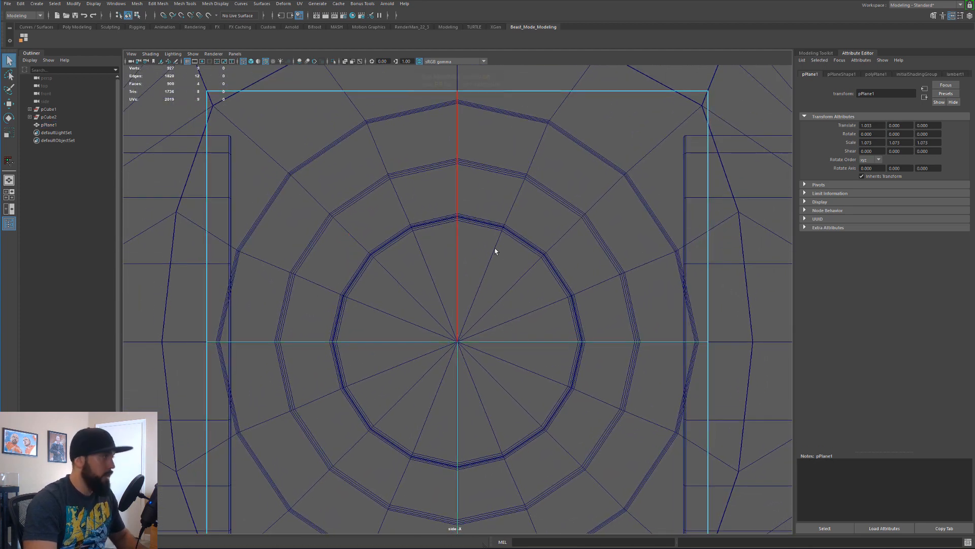
pyautogui.click(459, 217)
pyautogui.keyDown('shift'); pyautogui.click(459, 403); pyautogui.keyUp('shift')
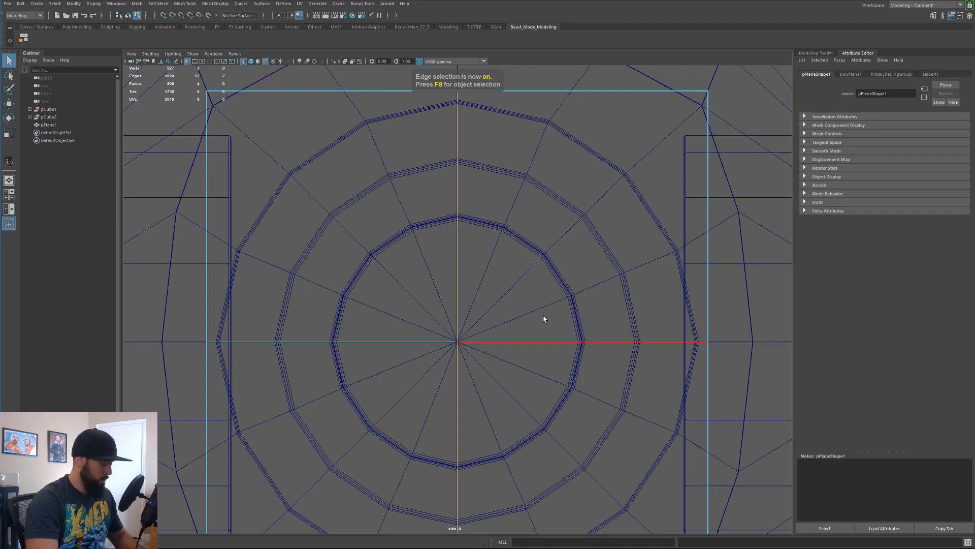
# Delete the plane's two faces on the negative Z side of its centreline
pyautogui.scroll(-10, 545, 320)
pyautogui.moveTo(545, 324); pyautogui.dragTo(625, 435, button='right')
pyautogui.moveTo(554, 365); pyautogui.dragTo(464, 218)
pyautogui.press('Delete')
pyautogui.scroll(5, 436, 285)
pyautogui.scroll(6, 436, 285)
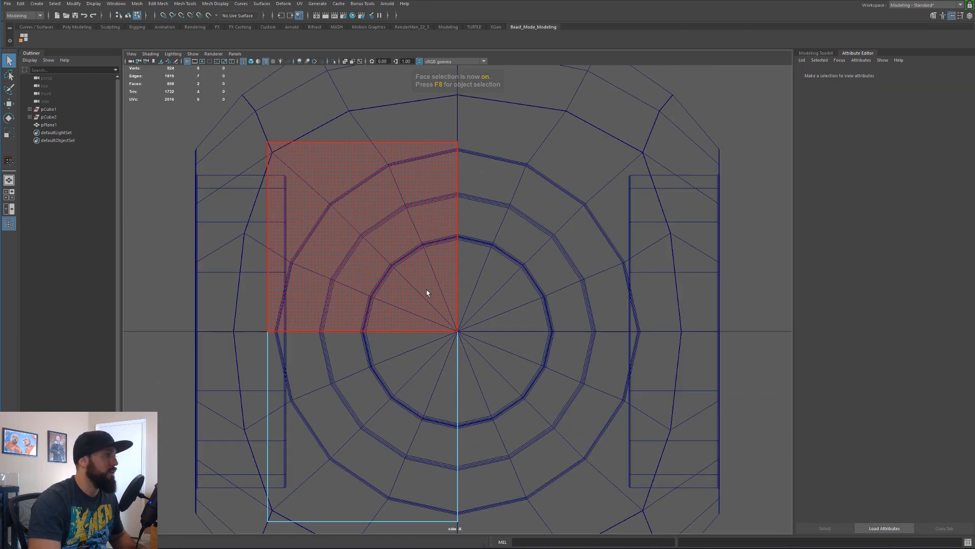
pyautogui.keyDown('alt'); pyautogui.moveTo(362, 322); pyautogui.dragTo(465, 248, button='middle'); pyautogui.keyUp('alt')
pyautogui.scroll(2, 467, 298)
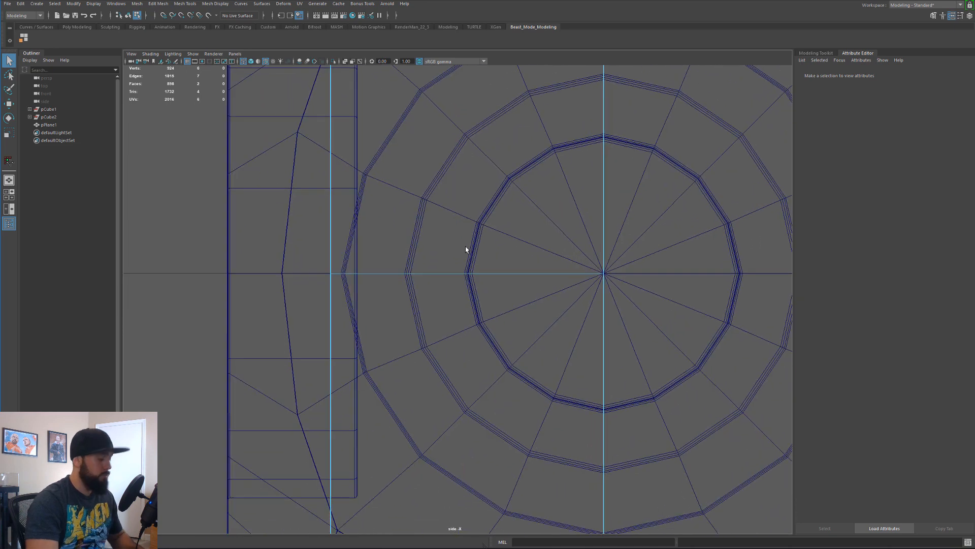
pyautogui.moveTo(366, 188); pyautogui.dragTo(362, 156, button='right')
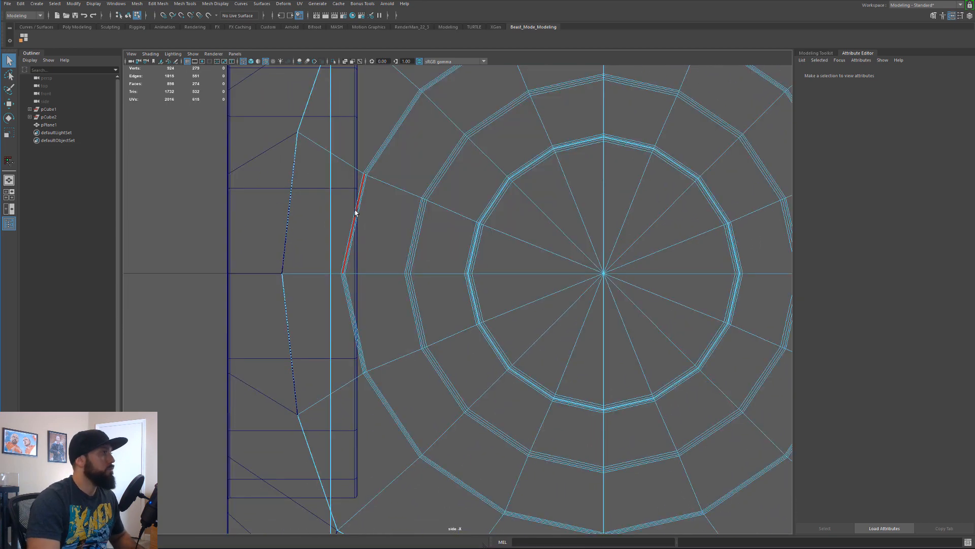
pyautogui.keyDown('alt'); pyautogui.moveTo(362, 162); pyautogui.dragTo(397, 213, button='middle'); pyautogui.keyUp('alt')
pyautogui.hotkey('ctrl', 'z')
pyautogui.scroll(-15, 491, 290)
pyautogui.scroll(5, 452, 313)
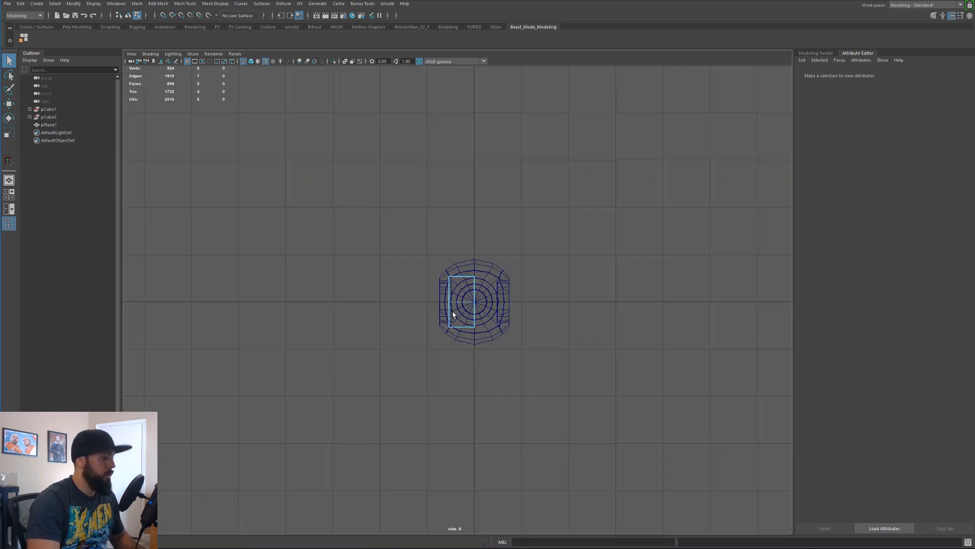
# Return to object selection and shaded display, and scale the remaining half plane uniformly to about 0.601
pyautogui.press('r')
pyautogui.scroll(3, 515, 337)
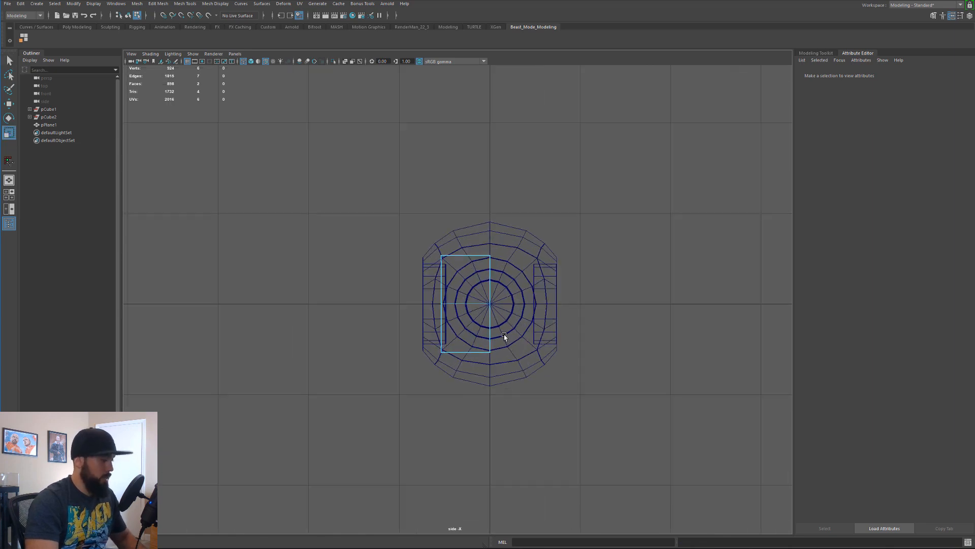
pyautogui.press('F8')
pyautogui.scroll(5, 505, 339)
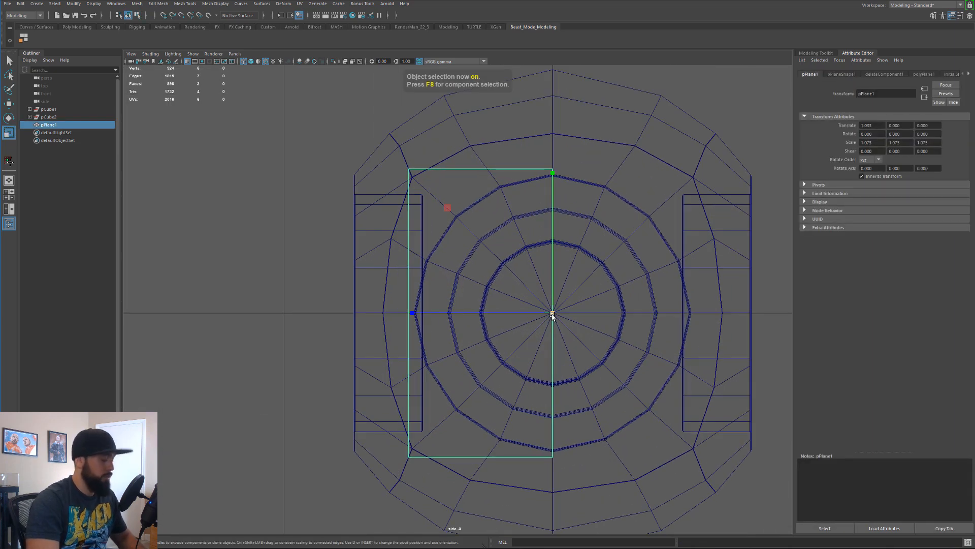
pyautogui.press('5')
pyautogui.moveTo(552, 314)
pyautogui.mouseDown()
pyautogui.moveTo(474, 315)
pyautogui.moveTo(436, 327)
pyautogui.moveTo(460, 329)
pyautogui.mouseUp()
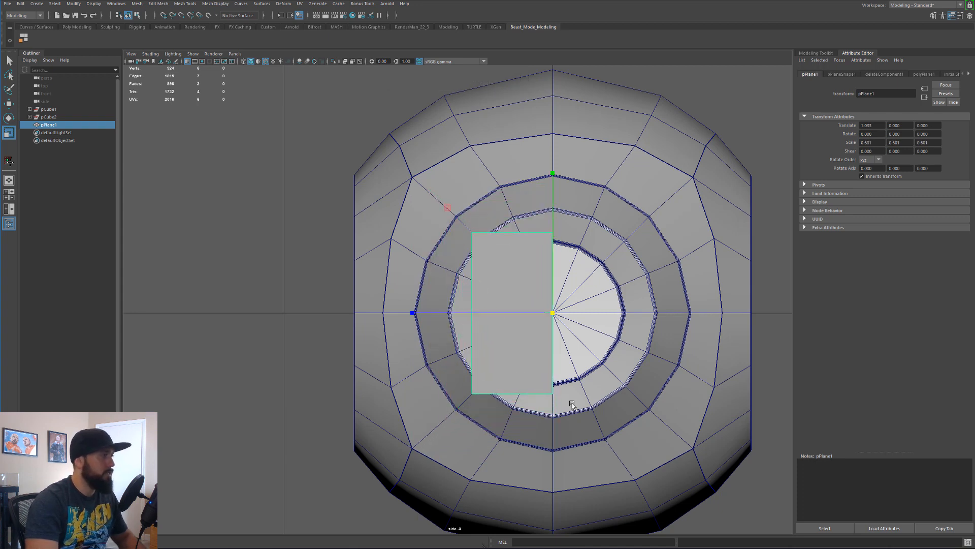
# Insert a vertical edge loop down the middle of the half plane with Multi-Cut
pyautogui.scroll(4, 582, 361)
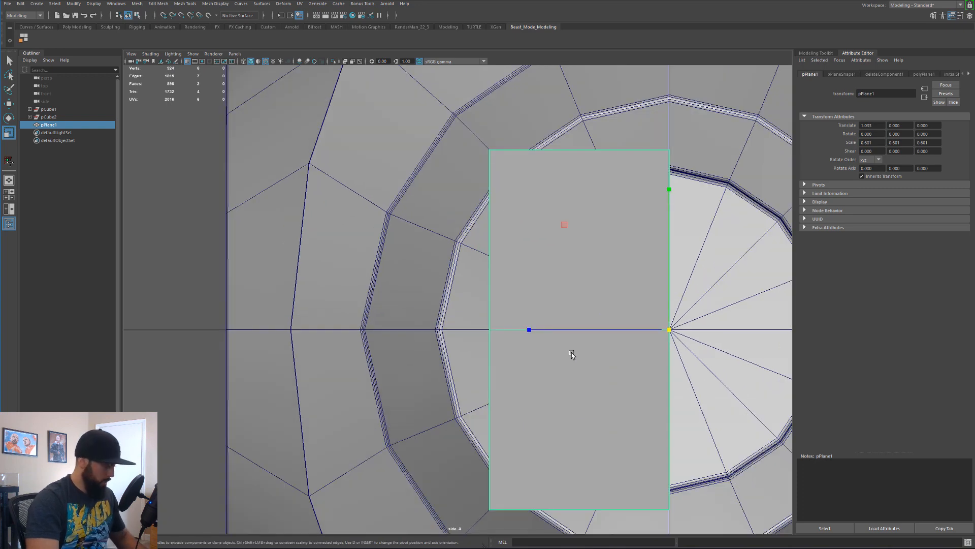
pyautogui.press('q')
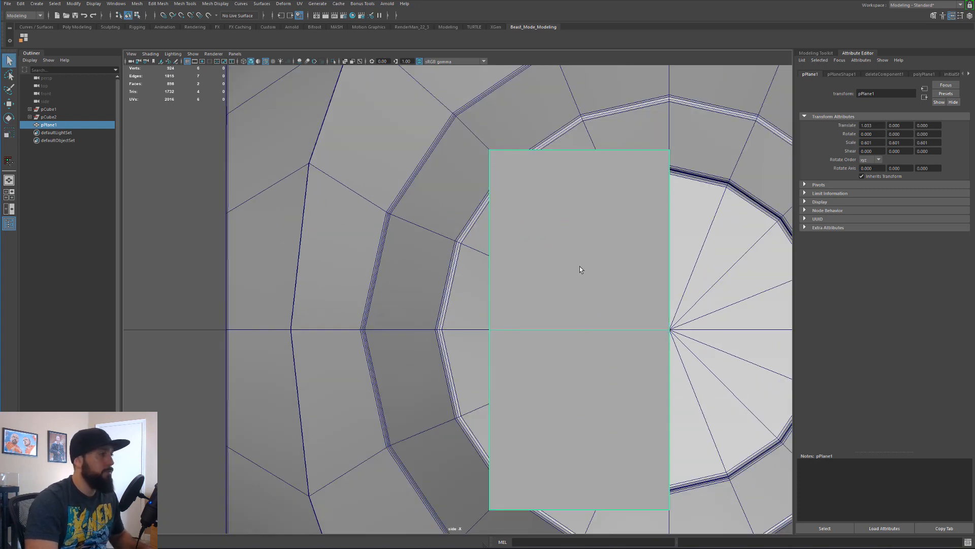
pyautogui.press('F11')
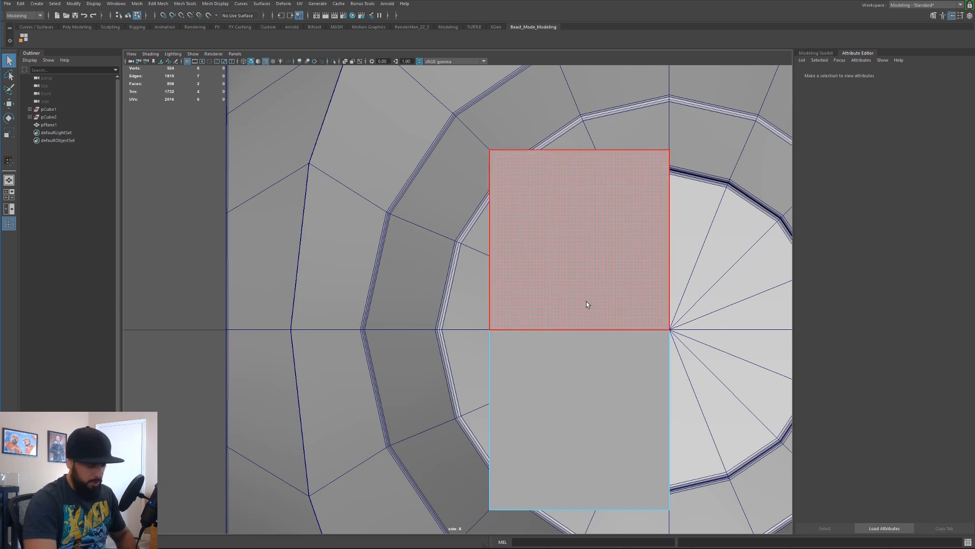
pyautogui.press('y')
pyautogui.click(669, 329)
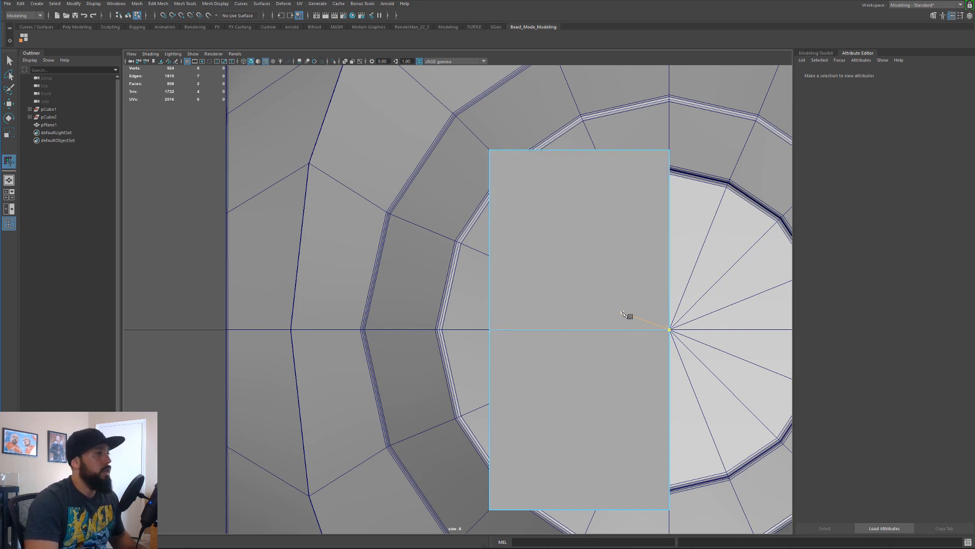
pyautogui.keyDown('ctrl'); pyautogui.click(583, 331); pyautogui.keyUp('ctrl')
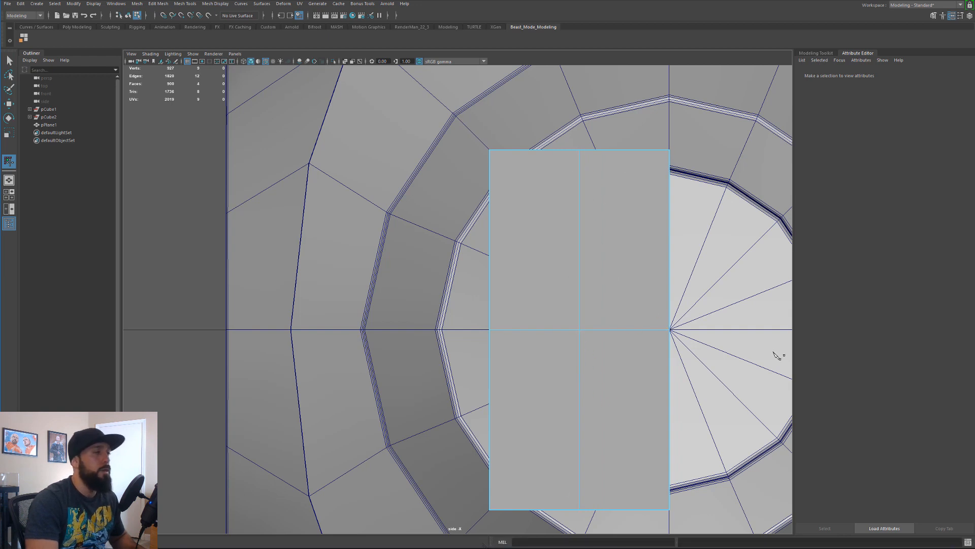
pyautogui.keyDown('alt'); pyautogui.moveTo(591, 351); pyautogui.dragTo(557, 328, button='middle'); pyautogui.keyUp('alt')
pyautogui.click(637, 307)
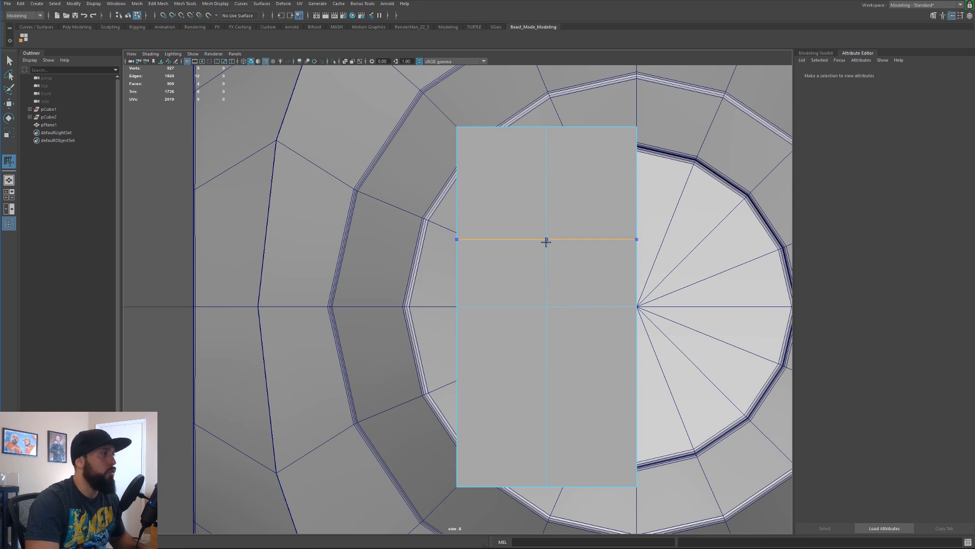
pyautogui.hotkey('ctrl', 'z')
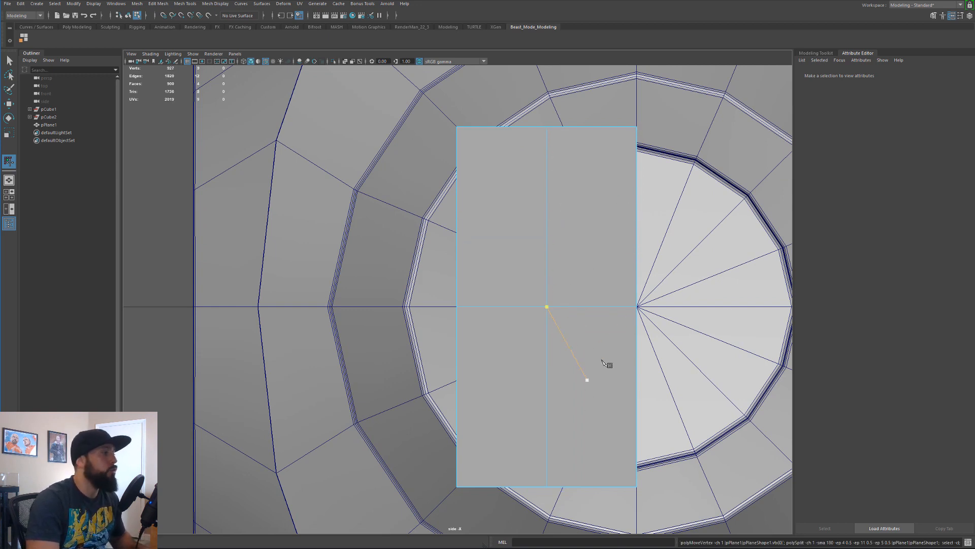
pyautogui.press('Escape')
pyautogui.click(546, 307)
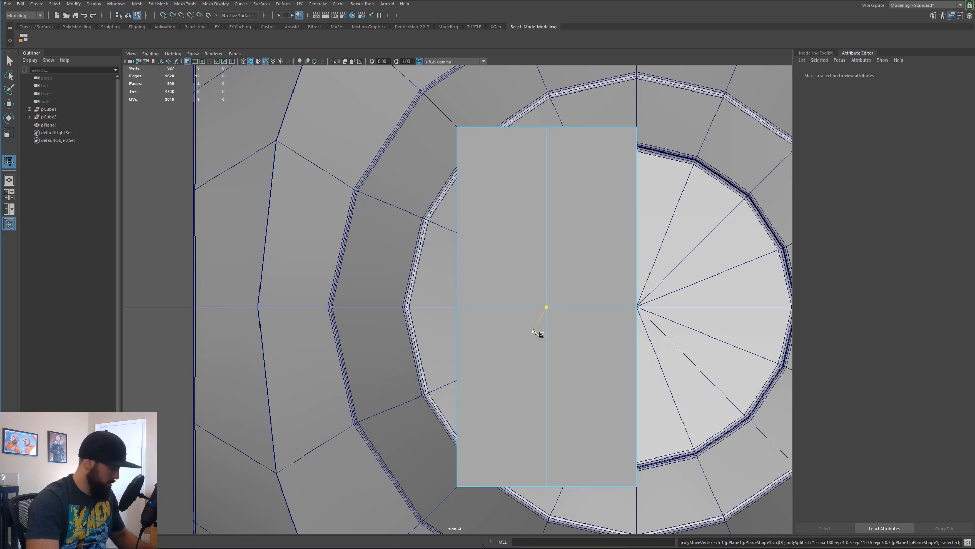
pyautogui.press('Escape')
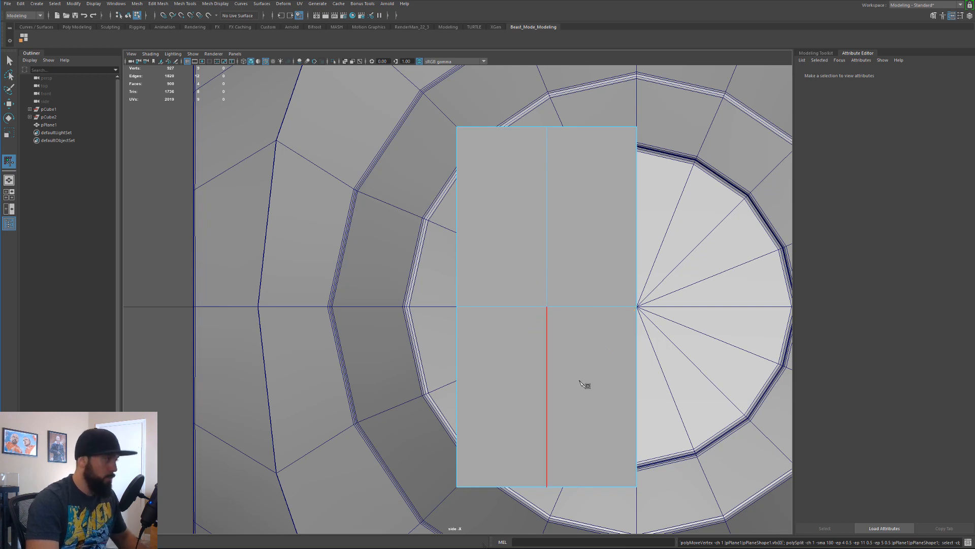
# Insert a horizontal edge loop halfway across the plane's lower half and leave the Multi-Cut tool
pyautogui.keyDown('ctrl'); pyautogui.click(637, 386); pyautogui.keyUp('ctrl')
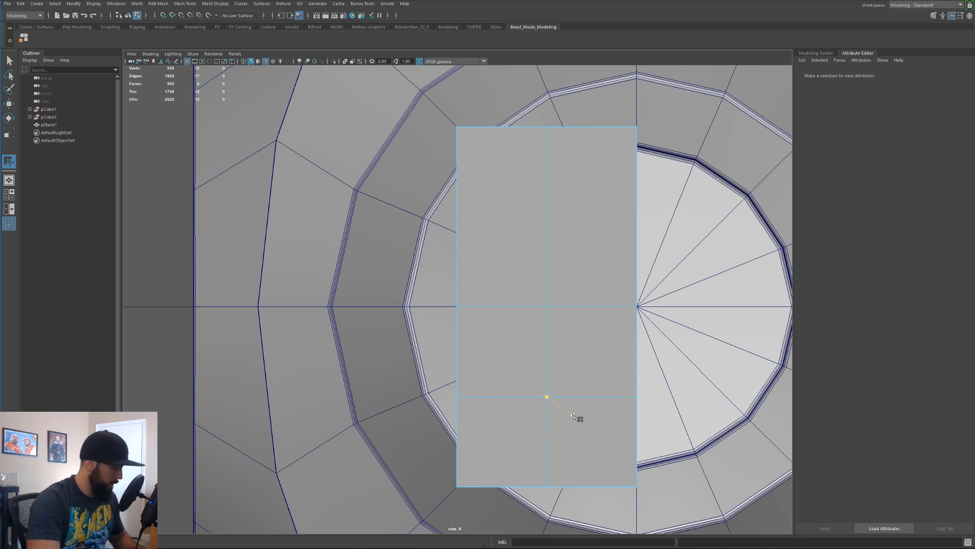
pyautogui.press('q')
# Shift the vertical loop's two lower vertices along Z toward the plane's inner edge and its middle vertex slightly outward
pyautogui.press('F9')
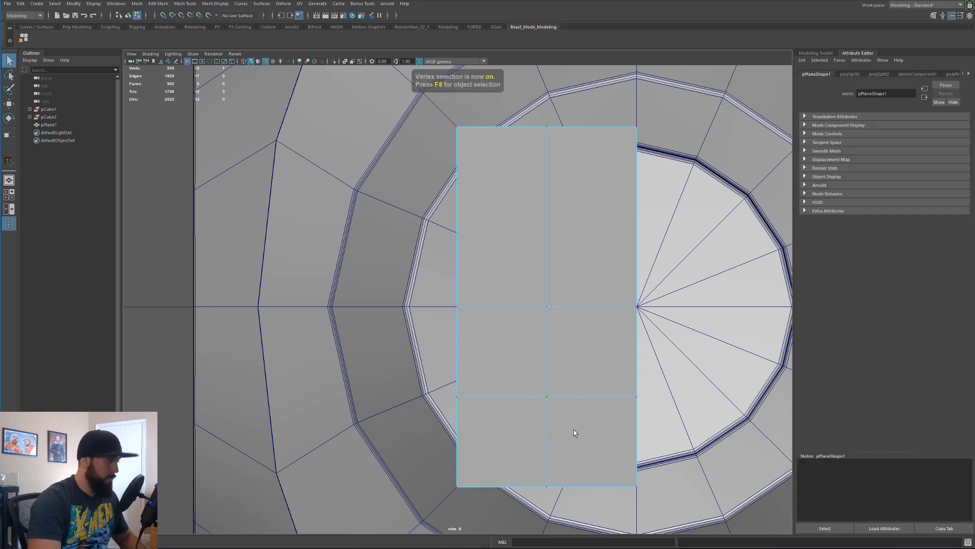
pyautogui.press('w')
pyautogui.moveTo(405, 397); pyautogui.dragTo(450, 399)
pyautogui.click(548, 313)
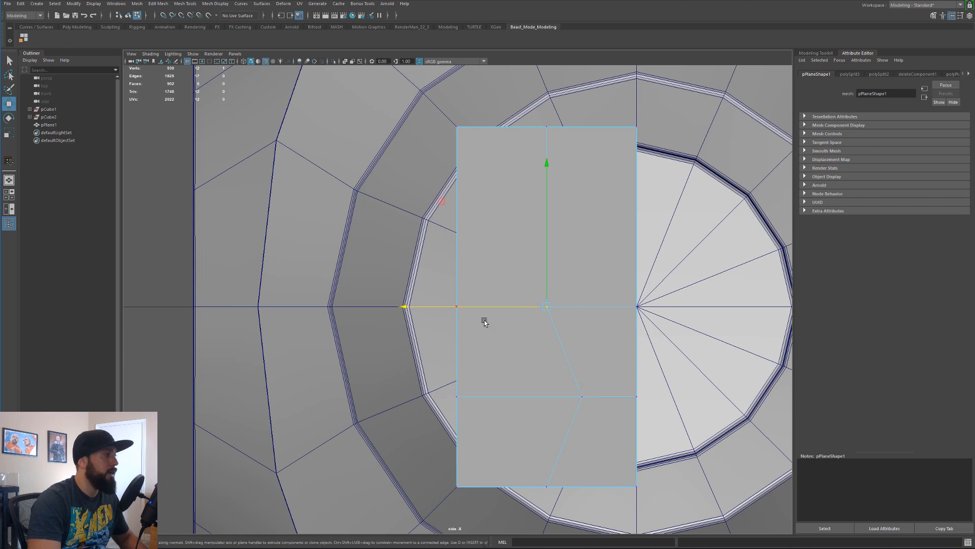
pyautogui.moveTo(485, 306); pyautogui.dragTo(472, 306)
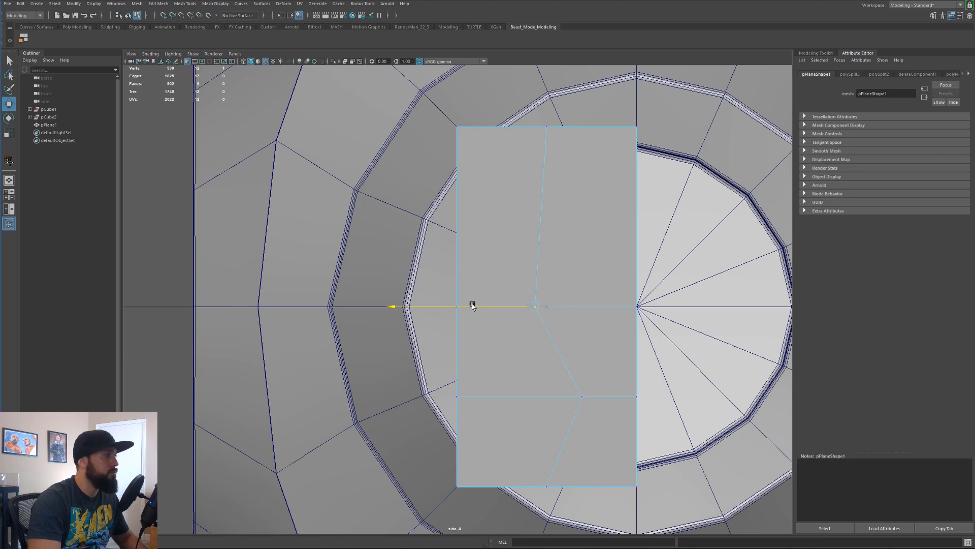
pyautogui.click(548, 489)
pyautogui.moveTo(420, 485); pyautogui.dragTo(456, 487)
# Raise the lower horizontal loop's vertices along Y and nudge its inner vertex along Z toward the plane's inner edge
pyautogui.moveTo(691, 428); pyautogui.dragTo(400, 368)
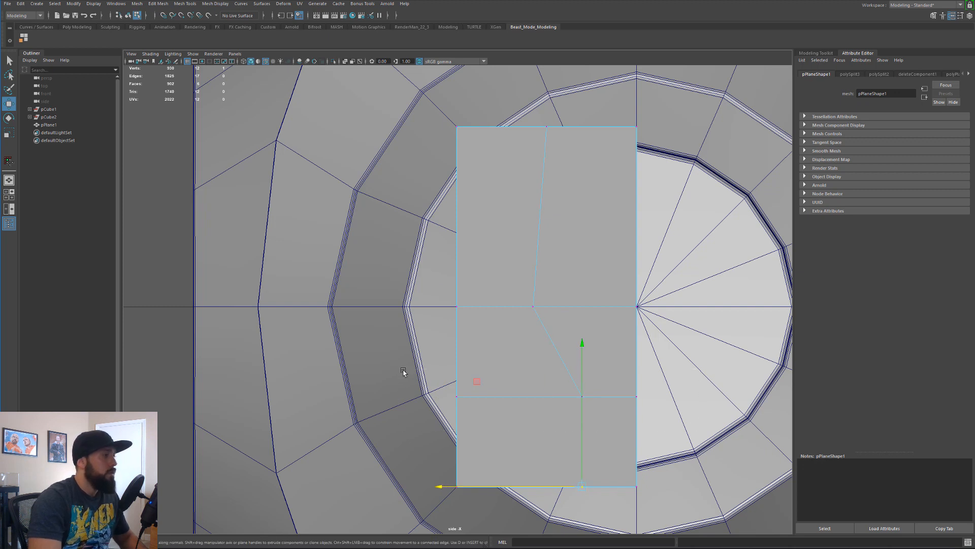
pyautogui.moveTo(546, 301); pyautogui.dragTo(544, 280)
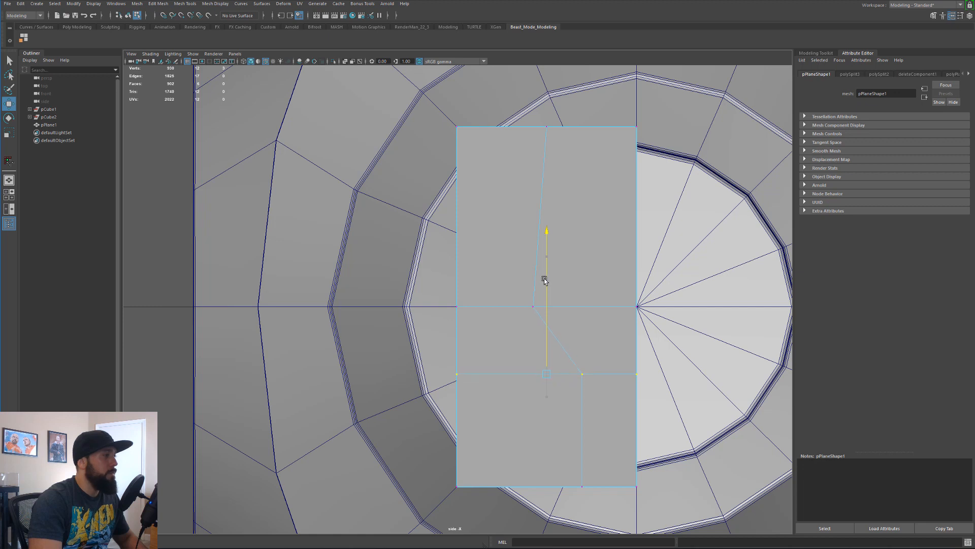
pyautogui.click(584, 380)
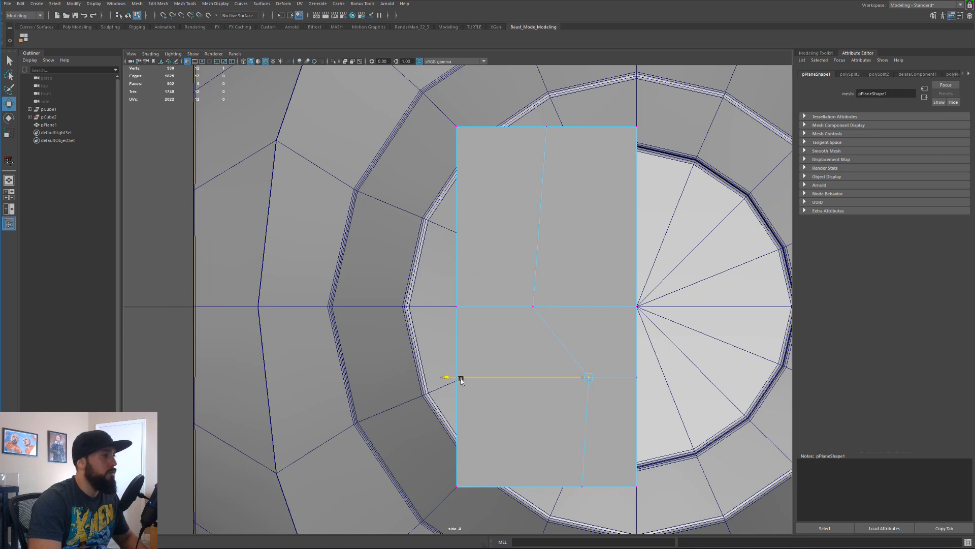
pyautogui.moveTo(461, 379); pyautogui.dragTo(461, 380)
# Align the vertical loop's two lower vertices by scaling them flat along Z
pyautogui.keyDown('alt'); pyautogui.moveTo(637, 463); pyautogui.dragTo(618, 425, button='middle'); pyautogui.keyUp('alt')
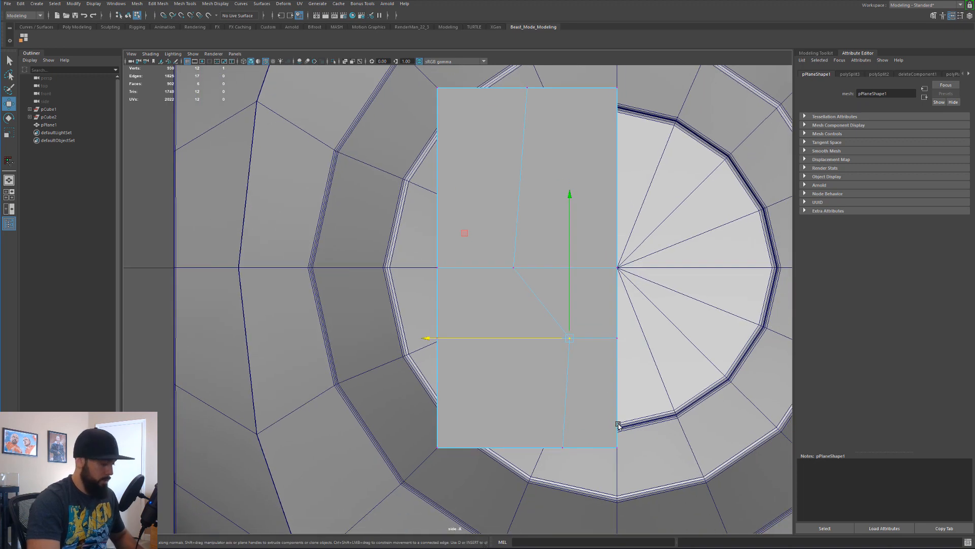
pyautogui.keyDown('shift'); pyautogui.click(561, 449); pyautogui.keyUp('shift')
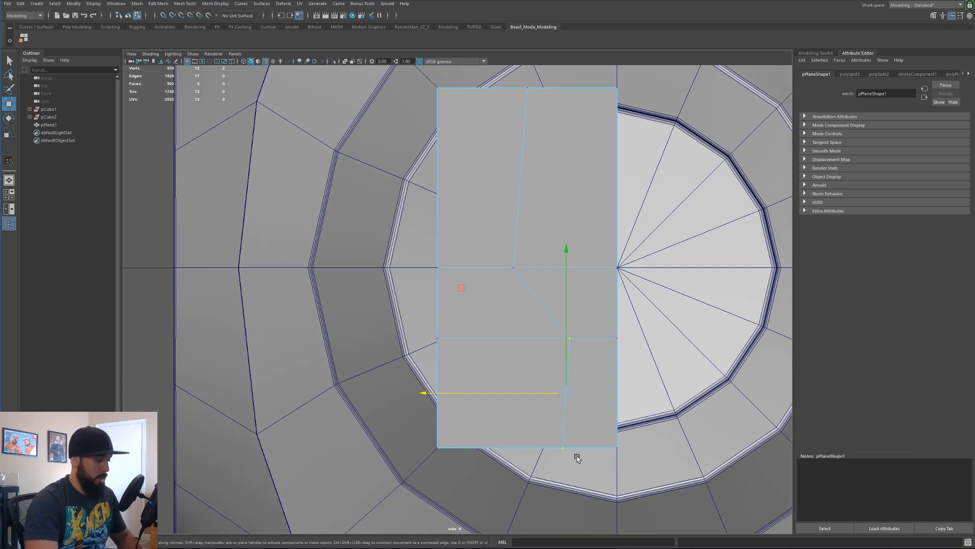
pyautogui.press('r')
pyautogui.moveTo(427, 394); pyautogui.dragTo(734, 395)
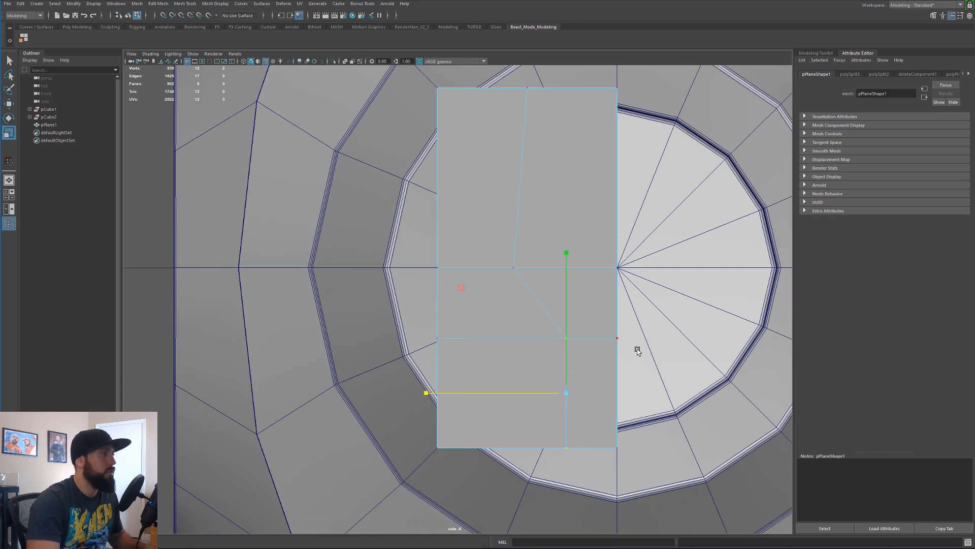
# Move the vertical loop's top vertex outward along Z, directly above its middle vertex
pyautogui.keyDown('alt'); pyautogui.moveTo(576, 330); pyautogui.dragTo(583, 445, button='middle'); pyautogui.keyUp('alt')
pyautogui.scroll(2, 551, 341)
pyautogui.press('q')
pyautogui.press('F9')
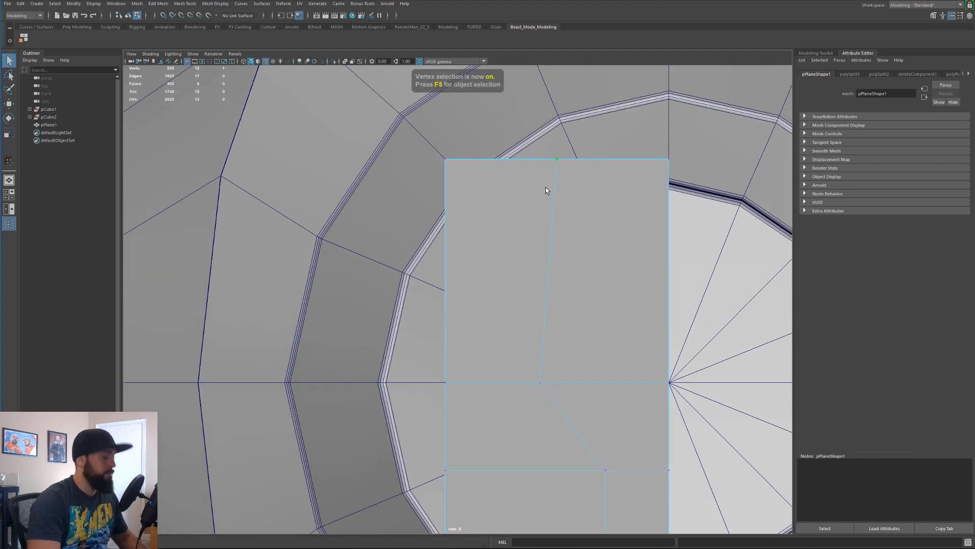
pyautogui.press('w')
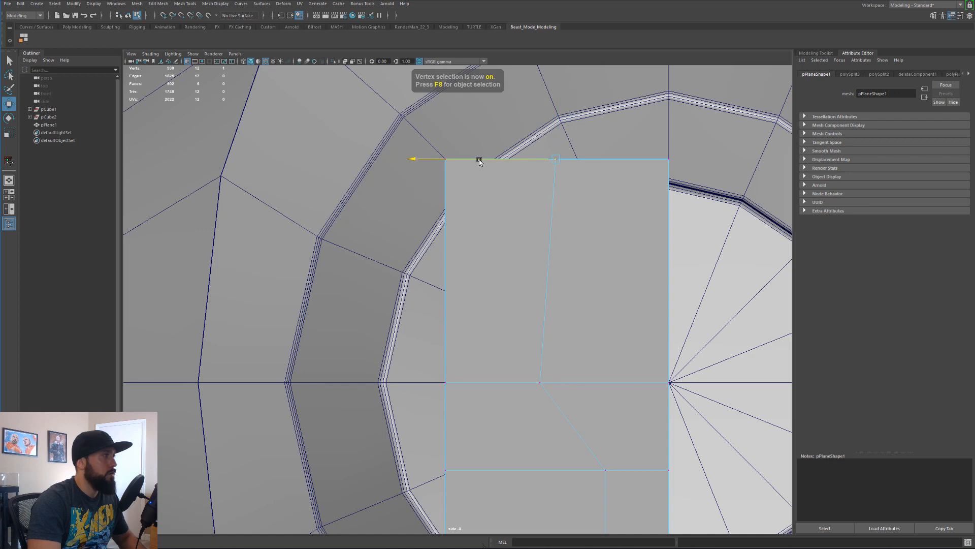
pyautogui.moveTo(481, 161); pyautogui.dragTo(465, 162)
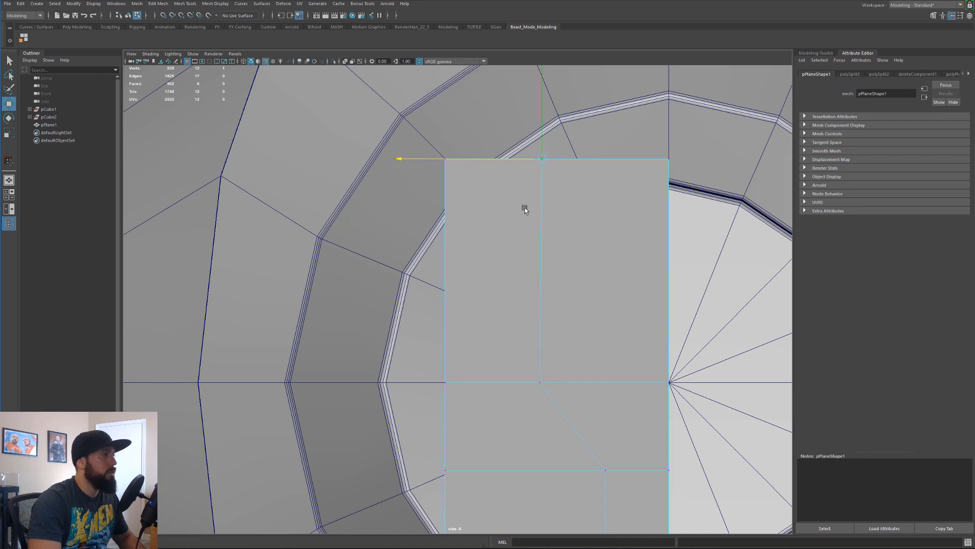
# Straighten the vertical loop's upper and lower edges by scaling each one flat along Z
pyautogui.press('F10')
pyautogui.click(539, 223)
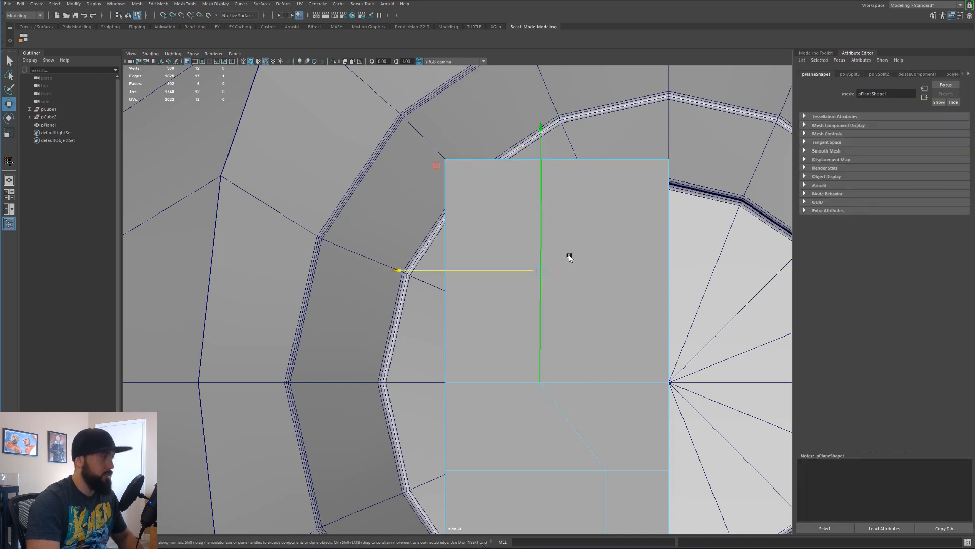
pyautogui.press('r')
pyautogui.keyDown('alt'); pyautogui.moveTo(590, 438); pyautogui.dragTo(555, 285, button='middle'); pyautogui.keyUp('alt')
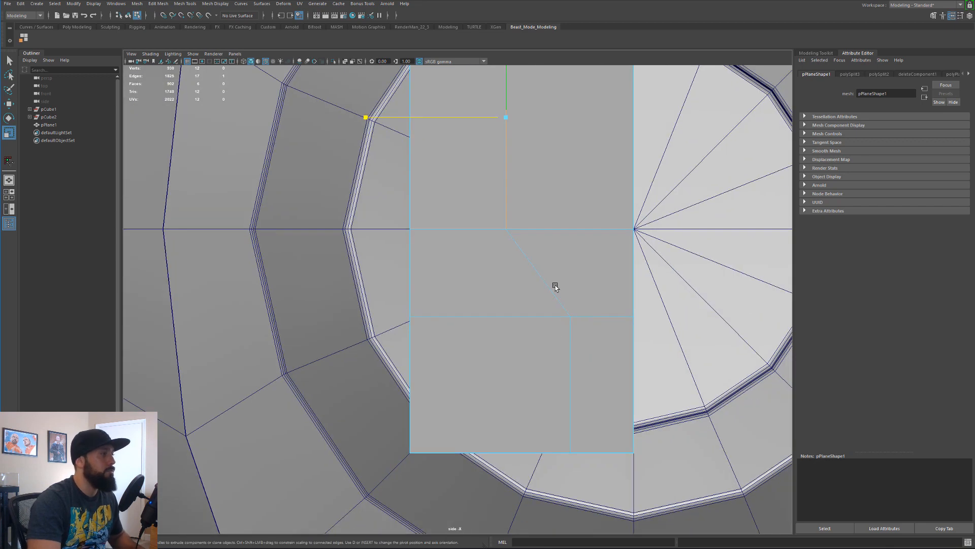
pyautogui.click(569, 354)
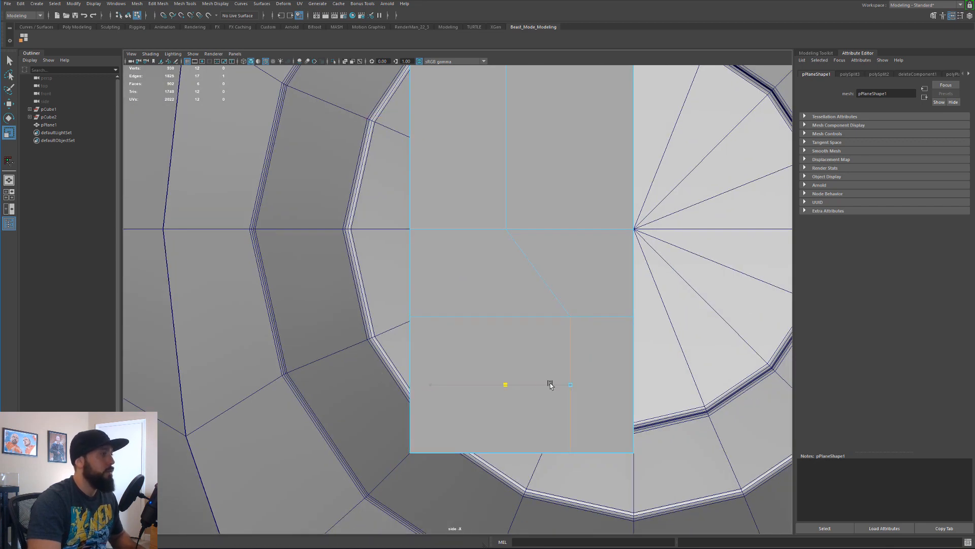
pyautogui.keyDown('alt'); pyautogui.moveTo(540, 342); pyautogui.dragTo(559, 381, button='middle'); pyautogui.keyUp('alt')
pyautogui.press('q')
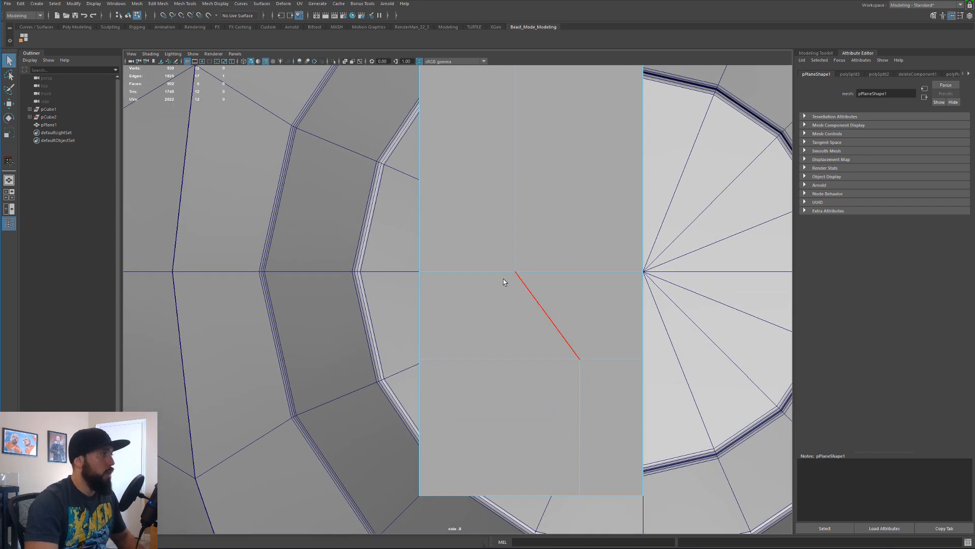
# Bevel the stepped edge path formed by the outer horizontal edge, the diagonal and the inner horizontal edge into a narrow strip
pyautogui.moveTo(477, 264); pyautogui.dragTo(481, 265, button='right')
pyautogui.click(481, 263)
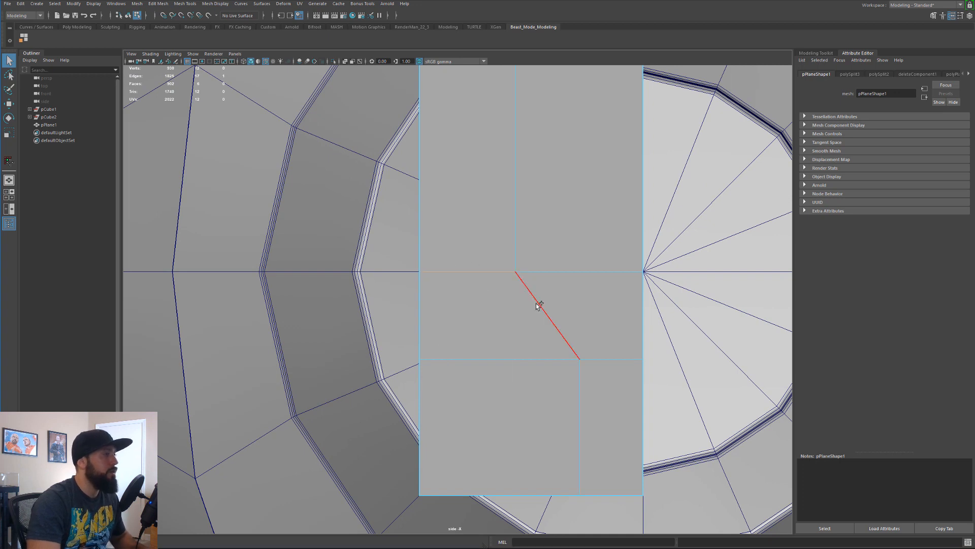
pyautogui.keyDown('shift'); pyautogui.click(538, 304); pyautogui.keyUp('shift')
pyautogui.keyDown('shift'); pyautogui.click(607, 352); pyautogui.keyUp('shift')
pyautogui.keyDown('alt'); pyautogui.moveTo(558, 263); pyautogui.dragTo(528, 271, button='middle'); pyautogui.keyUp('alt')
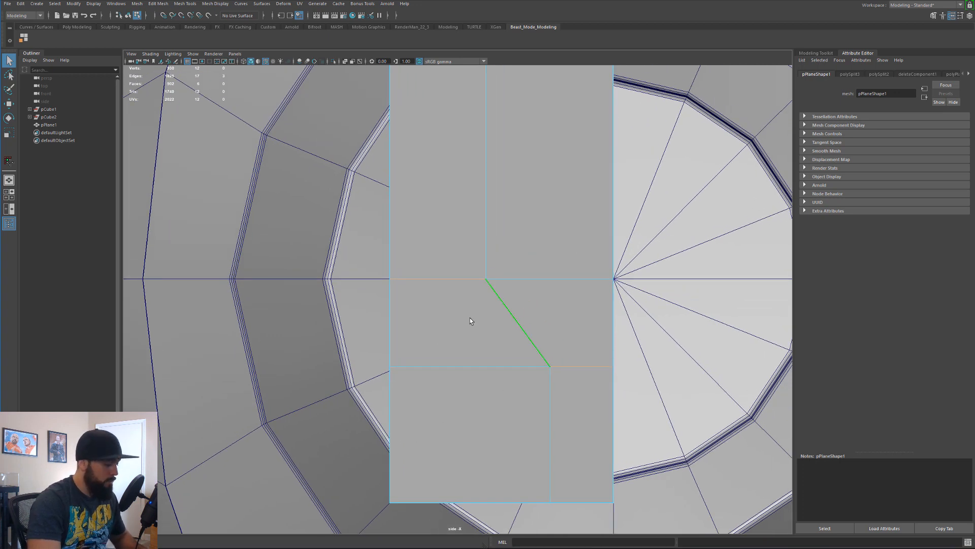
pyautogui.hotkey('ctrl', 'b')
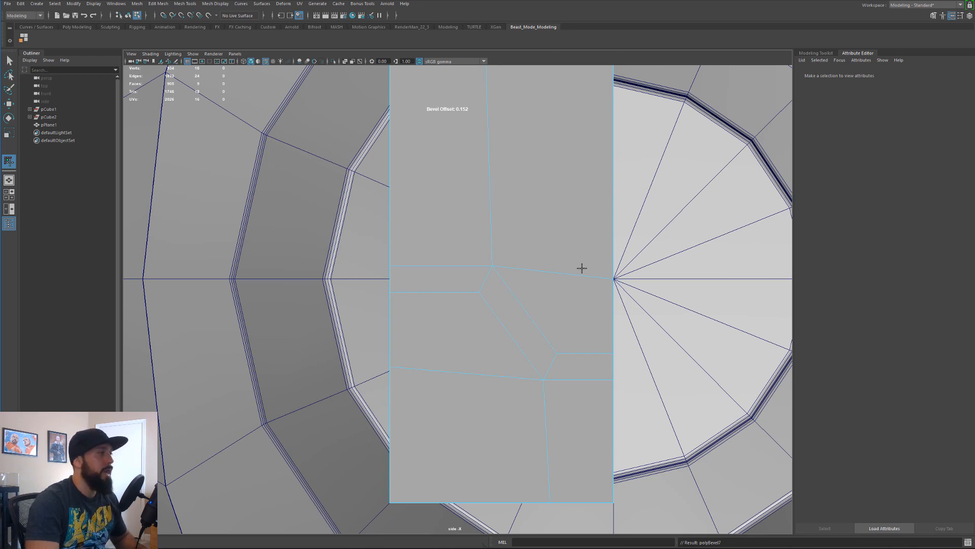
pyautogui.moveTo(550, 316); pyautogui.dragTo(533, 317, button='middle')
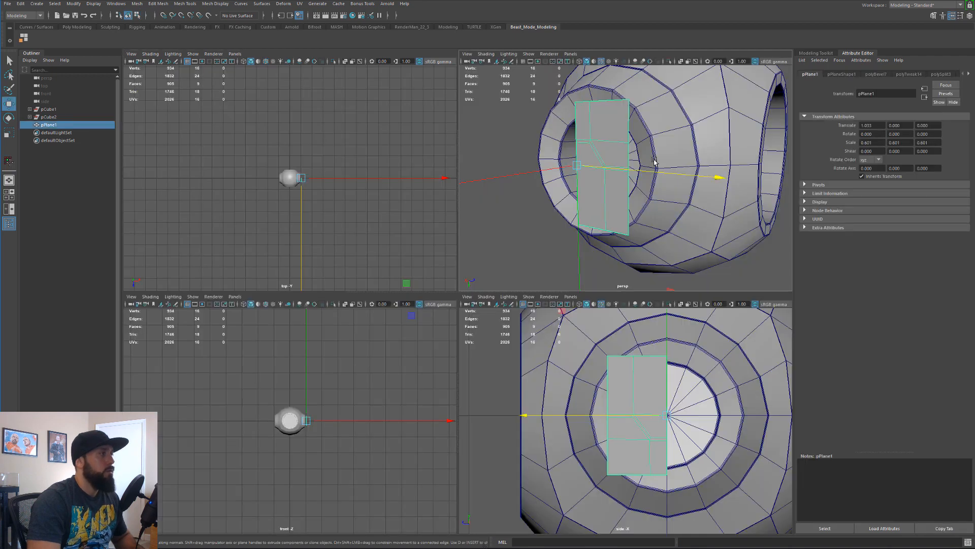
# Extrude the bevelled strip's faces into the plane with a thickness of -0.02 to form a groove
pyautogui.scroll(5, 572, 159)
pyautogui.keyDown('alt'); pyautogui.moveTo(572, 159); pyautogui.dragTo(473, 236); pyautogui.keyUp('alt')
pyautogui.press('F11')
pyautogui.click(689, 216)
pyautogui.hotkey('ctrl', 'e')
pyautogui.hotkey('ctrl', 'z')
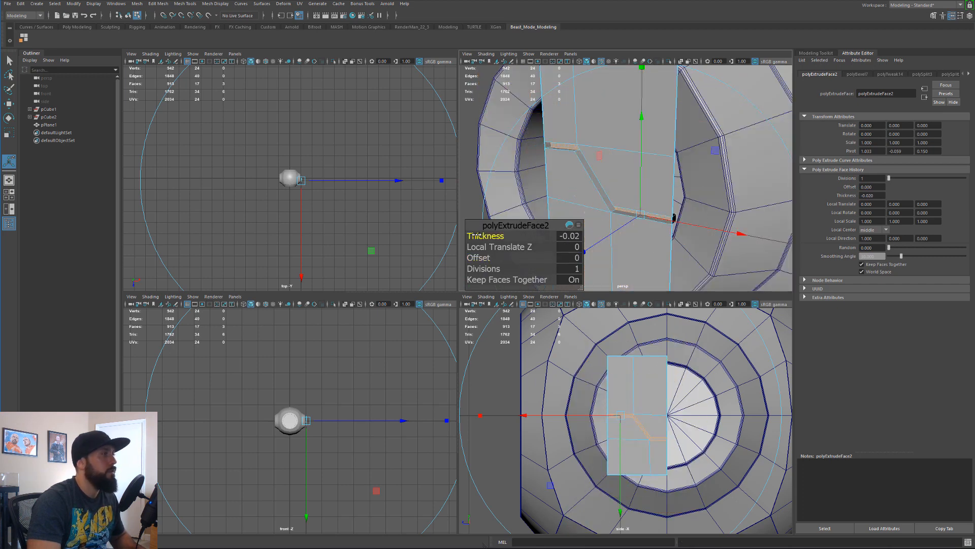
pyautogui.scroll(5, 657, 180)
pyautogui.keyDown('alt'); pyautogui.moveTo(658, 180); pyautogui.dragTo(577, 198, button='right'); pyautogui.keyUp('alt')
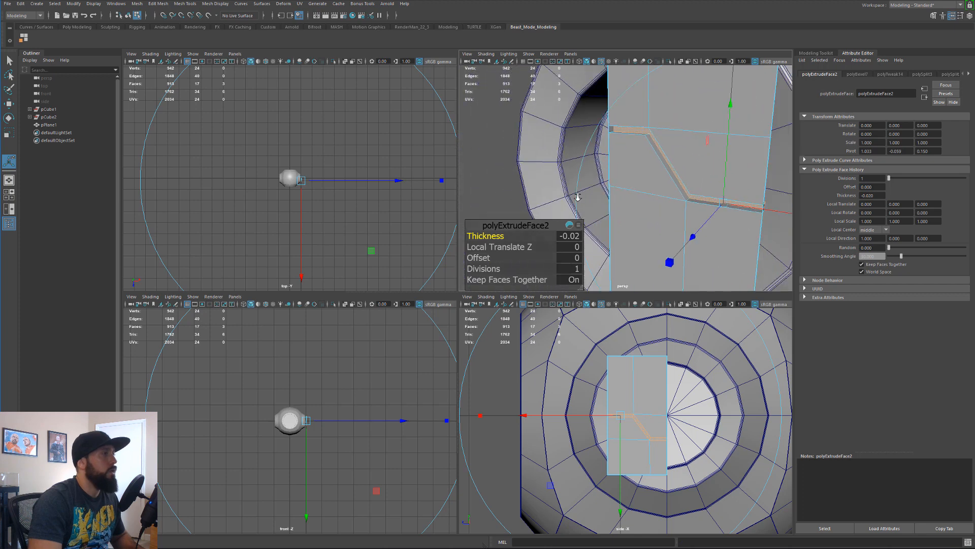
# Set the groove extrusion's divisions to 3
pyautogui.keyDown('alt'); pyautogui.moveTo(599, 185); pyautogui.dragTo(590, 185); pyautogui.keyUp('alt')
pyautogui.keyDown('alt'); pyautogui.moveTo(590, 185); pyautogui.dragTo(626, 183, button='right'); pyautogui.keyUp('alt')
pyautogui.keyDown('alt'); pyautogui.moveTo(626, 183); pyautogui.dragTo(629, 183); pyautogui.keyUp('alt')
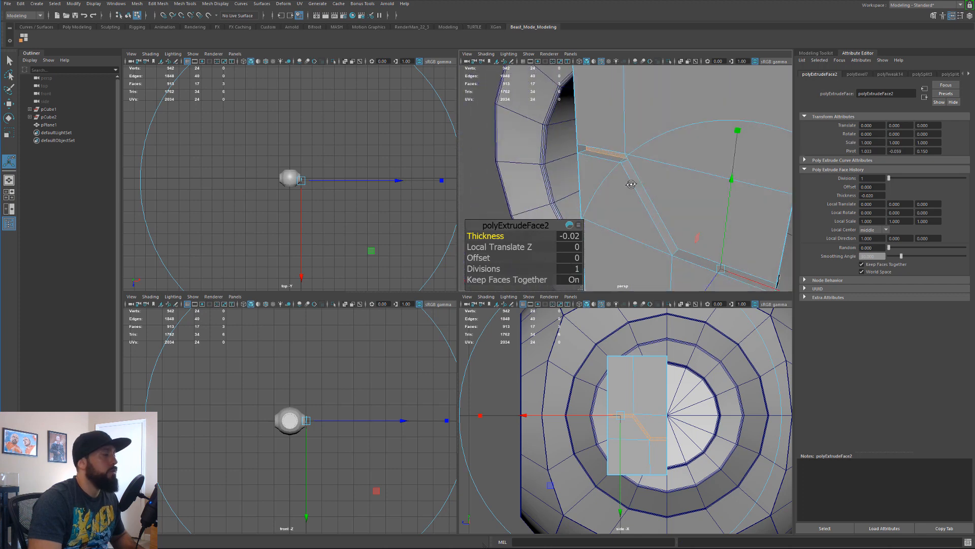
pyautogui.click(493, 268)
pyautogui.moveTo(502, 268); pyautogui.dragTo(573, 269)
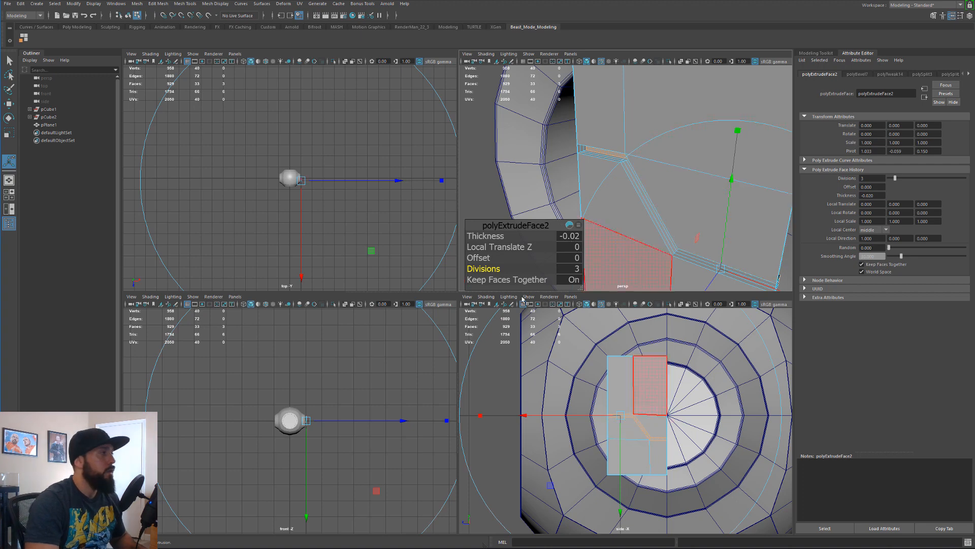
# Delete the small end-cap faces of the groove at both the inner and outer edges of the plane
pyautogui.keyDown('alt'); pyautogui.moveTo(605, 111); pyautogui.dragTo(594, 153); pyautogui.keyUp('alt')
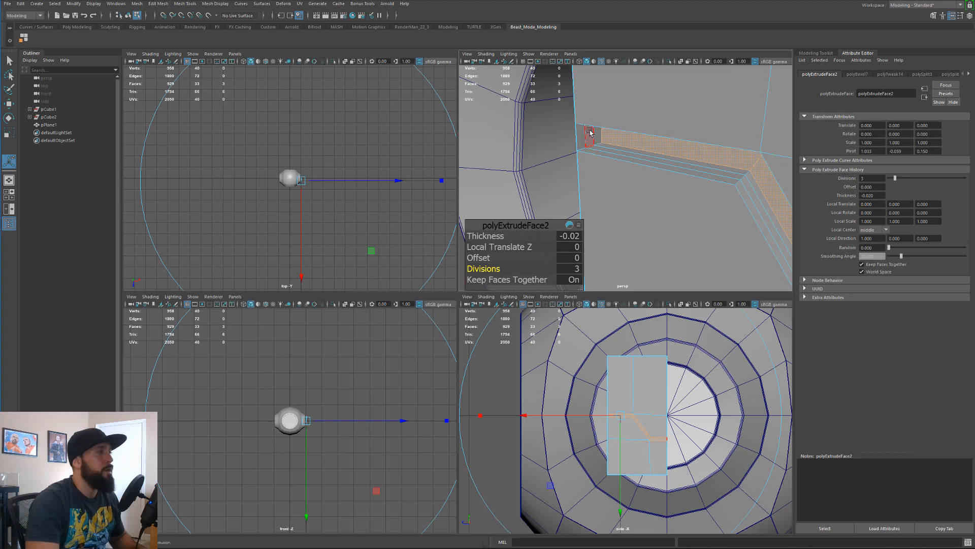
pyautogui.click(579, 136)
pyautogui.keyDown('alt'); pyautogui.moveTo(592, 136); pyautogui.dragTo(679, 189); pyautogui.keyUp('alt')
pyautogui.keyDown('alt'); pyautogui.moveTo(680, 189); pyautogui.dragTo(603, 176, button='middle'); pyautogui.keyUp('alt')
pyautogui.keyDown('alt'); pyautogui.moveTo(603, 176); pyautogui.dragTo(670, 172); pyautogui.keyUp('alt')
pyautogui.scroll(3, 718, 166)
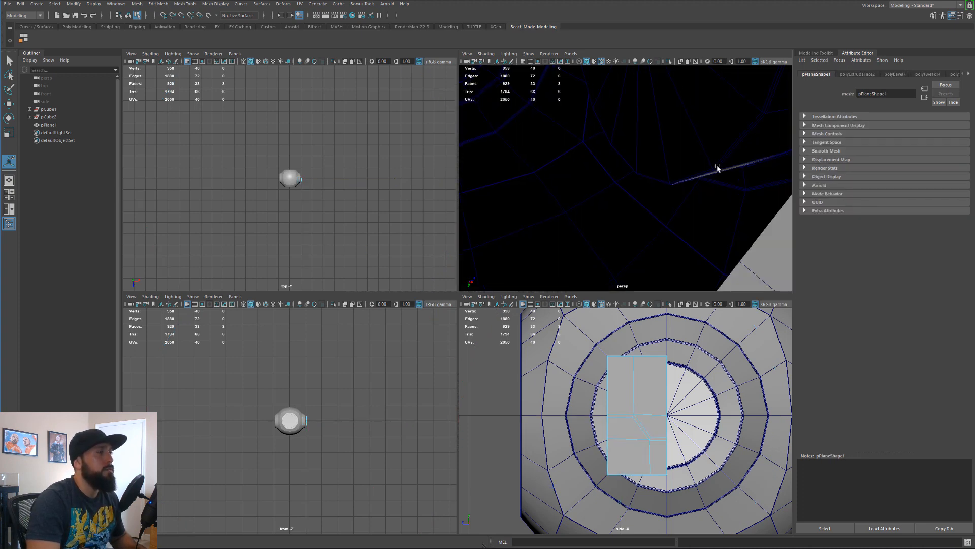
pyautogui.scroll(-3, 718, 166)
pyautogui.keyDown('alt'); pyautogui.moveTo(692, 161); pyautogui.dragTo(633, 172, button='middle'); pyautogui.keyUp('alt')
pyautogui.keyDown('alt'); pyautogui.moveTo(633, 172); pyautogui.dragTo(677, 157, button='right'); pyautogui.keyUp('alt')
pyautogui.keyDown('alt'); pyautogui.moveTo(677, 157); pyautogui.dragTo(620, 154); pyautogui.keyUp('alt')
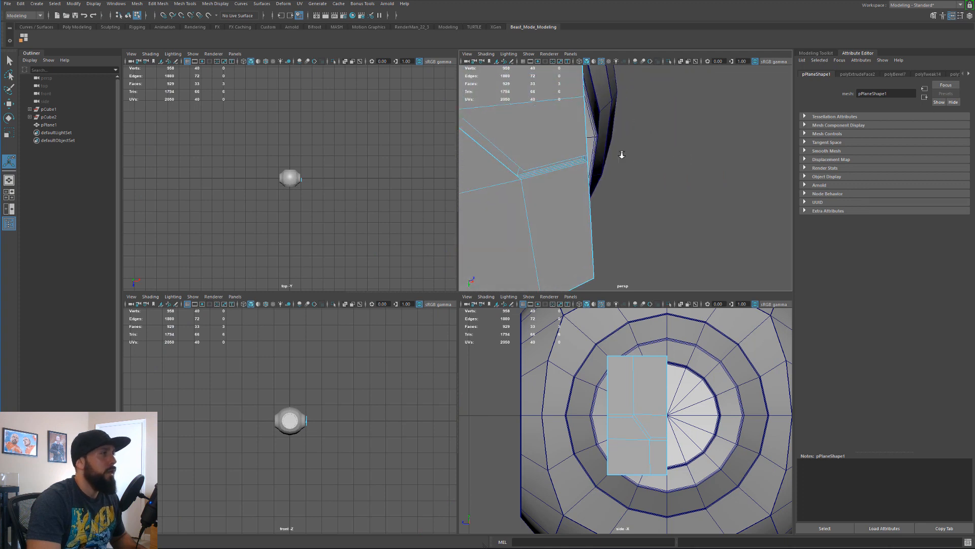
pyautogui.keyDown('alt'); pyautogui.moveTo(621, 155); pyautogui.dragTo(699, 133, button='right'); pyautogui.keyUp('alt')
pyautogui.keyDown('alt'); pyautogui.moveTo(699, 133); pyautogui.dragTo(709, 135); pyautogui.keyUp('alt')
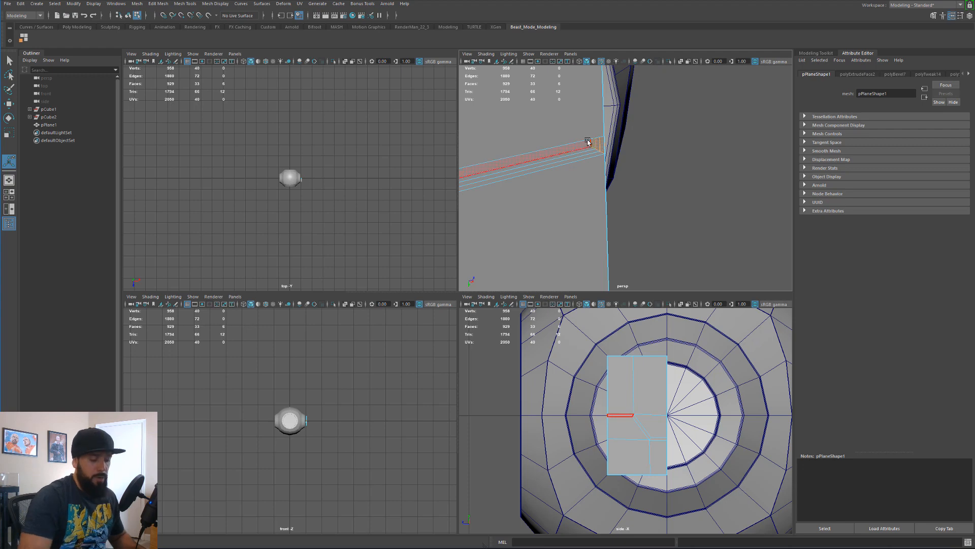
pyautogui.press('Delete')
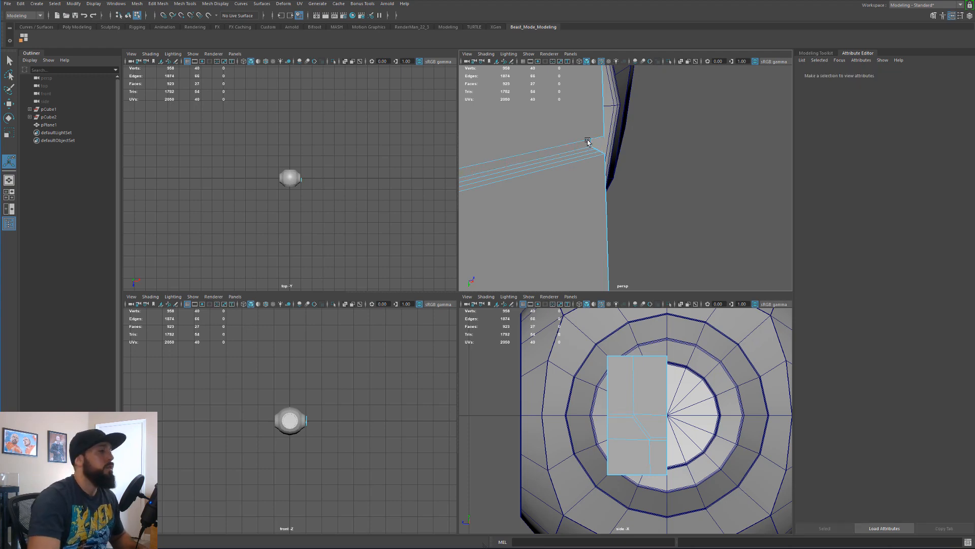
# Check the grooved panel in smooth preview and return it to the unsmoothed display
pyautogui.scroll(-8, 590, 222)
pyautogui.keyDown('alt'); pyautogui.moveTo(587, 172); pyautogui.dragTo(557, 166); pyautogui.keyUp('alt')
pyautogui.keyDown('alt'); pyautogui.moveTo(557, 166); pyautogui.dragTo(586, 178, button='middle'); pyautogui.keyUp('alt')
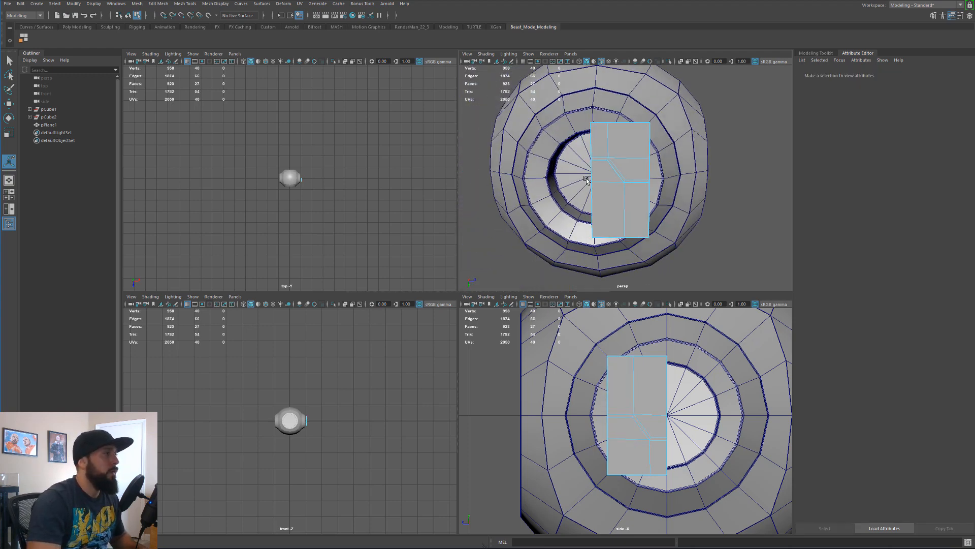
pyautogui.scroll(3, 586, 179)
pyautogui.moveTo(611, 142); pyautogui.dragTo(642, 138, button='right')
pyautogui.press('3')
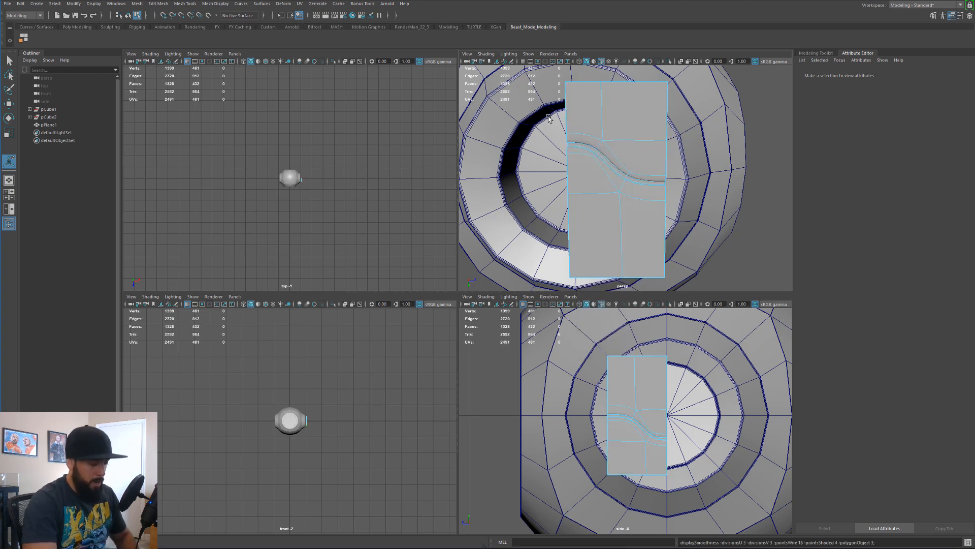
pyautogui.press('1')
pyautogui.click(638, 165)
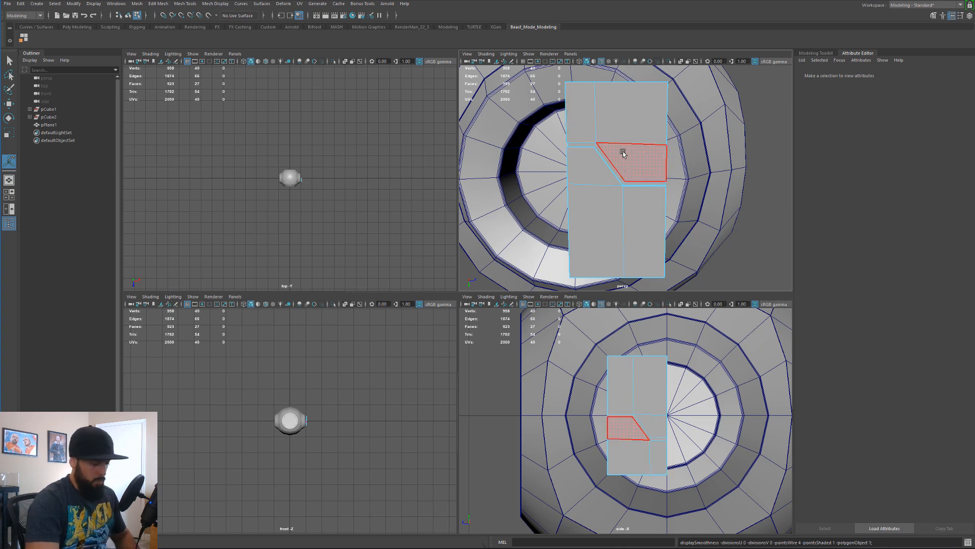
pyautogui.hotkey('ctrl', 'shift', 'x')
pyautogui.press('q')
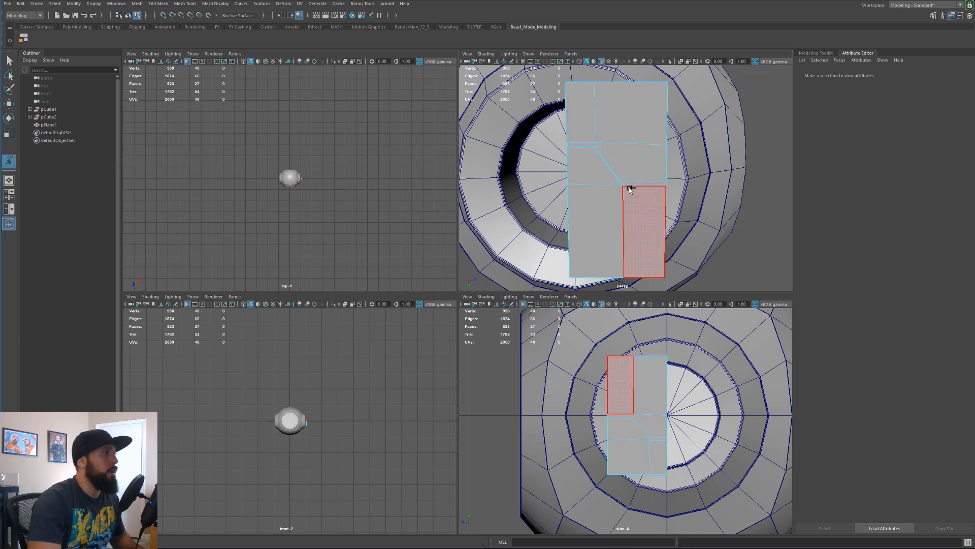
pyautogui.moveTo(616, 163); pyautogui.dragTo(590, 200, button='right')
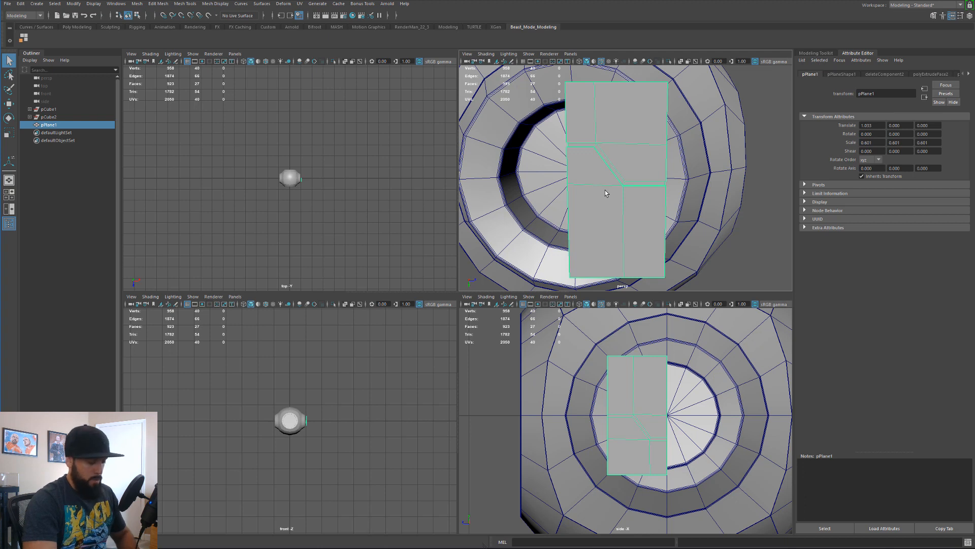
pyautogui.hotkey('ctrl', 'shift', 'x')
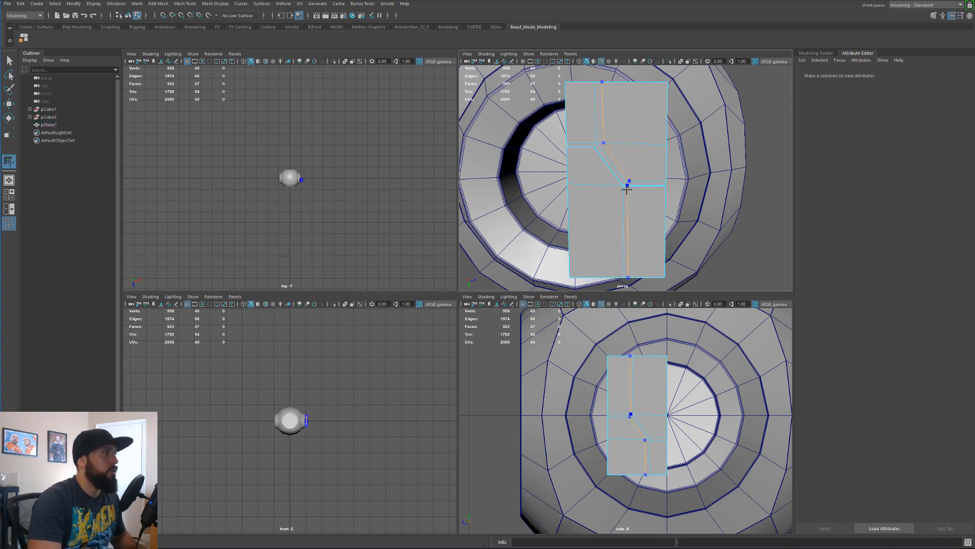
pyautogui.scroll(4, 631, 195)
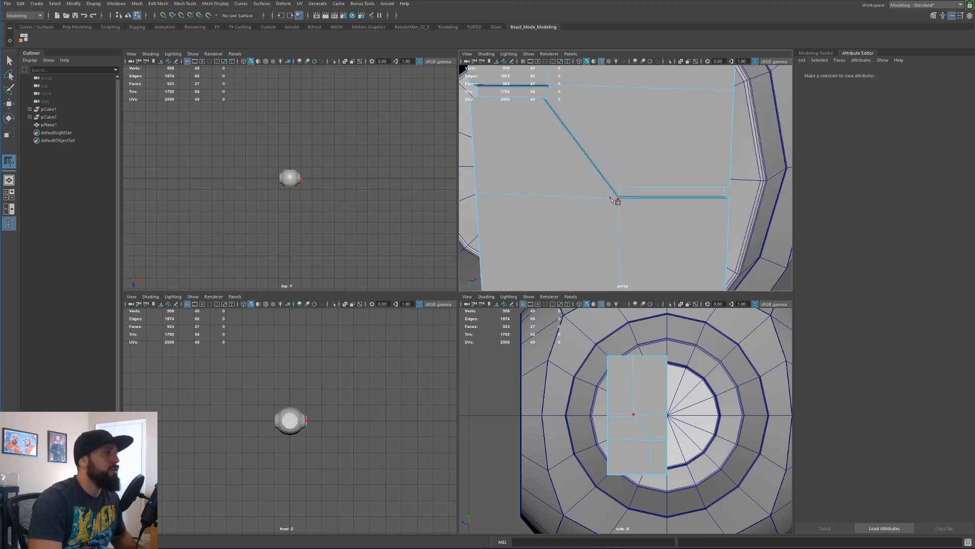
pyautogui.keyDown('ctrl'); pyautogui.click(609, 198); pyautogui.keyUp('ctrl')
pyautogui.click(624, 185)
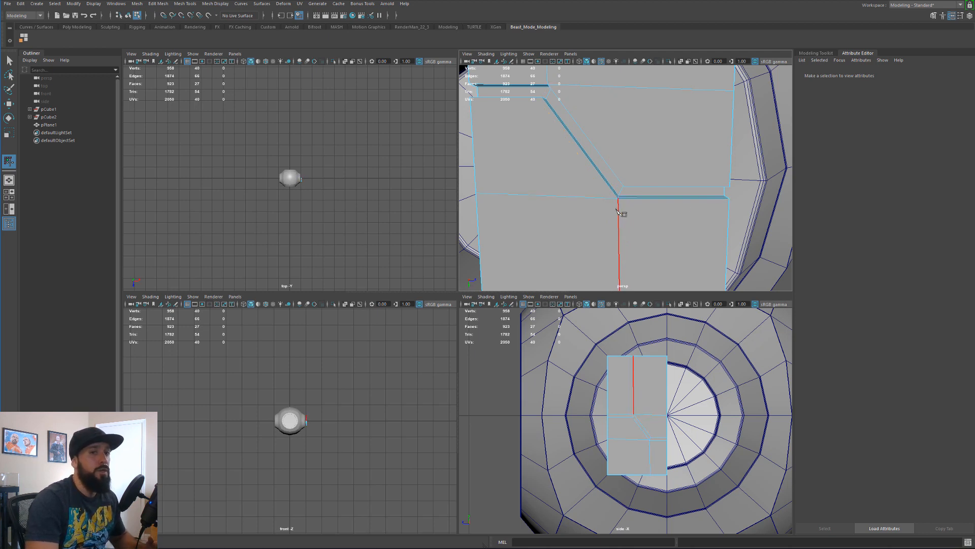
# Insert edge loops close to both sides of the panel's vertical loop with the Insert Edge Loop tool
pyautogui.click(135, 4)
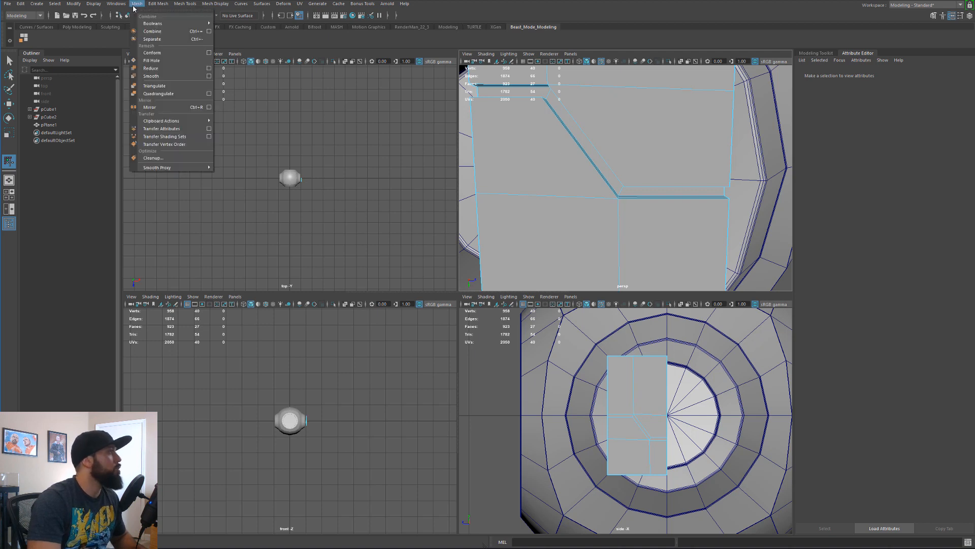
pyautogui.moveTo(160, 5)
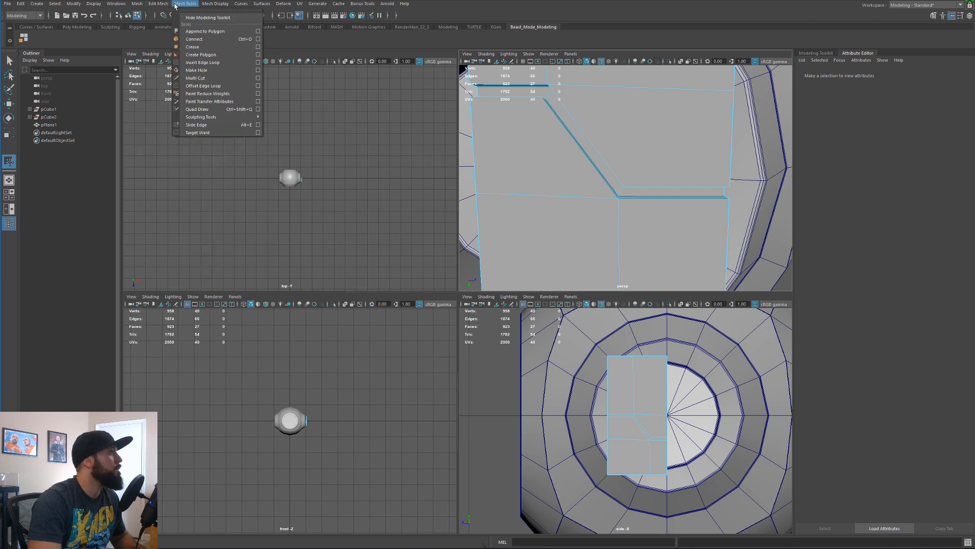
pyautogui.click(203, 62)
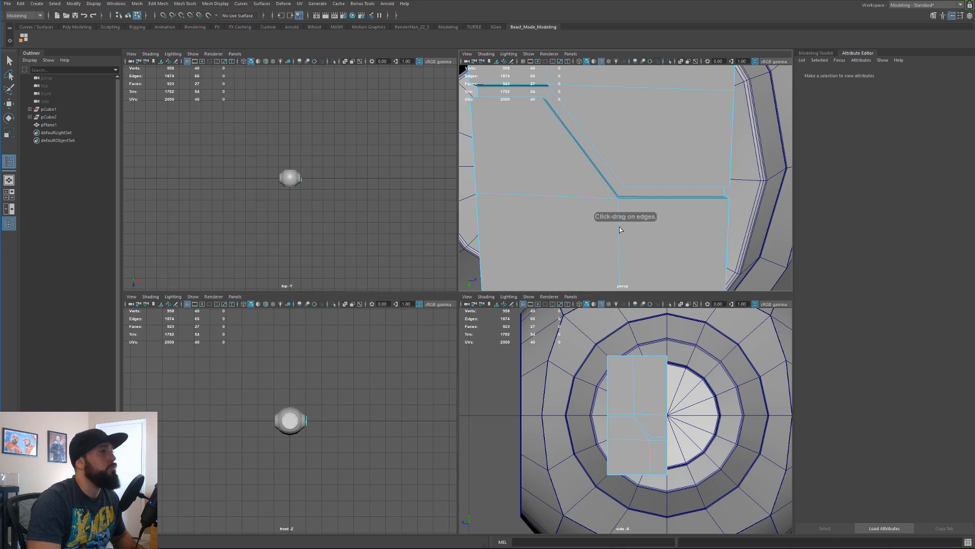
pyautogui.click(624, 201)
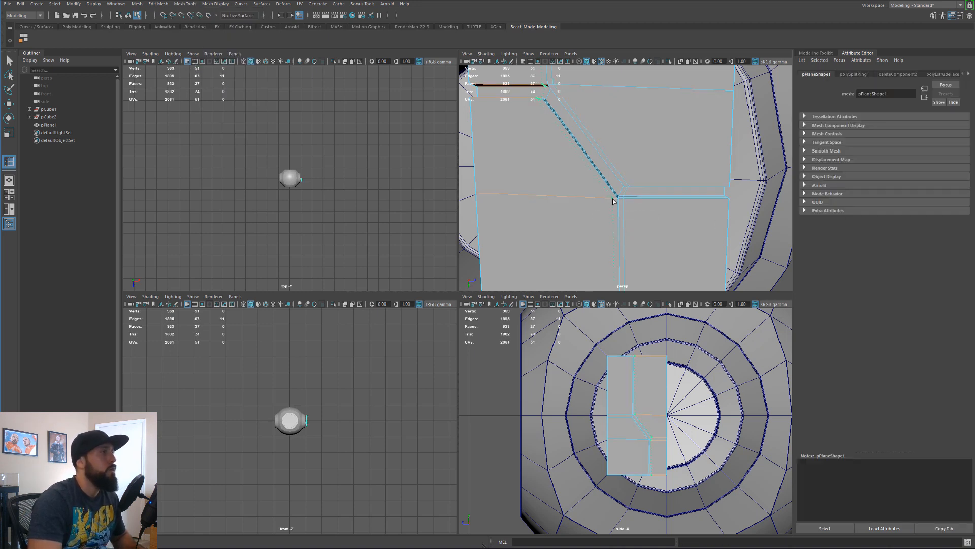
pyautogui.click(613, 201)
# Insert more supporting edge loops close to the groove's straight runs and the corners of its diagonal
pyautogui.keyDown('alt'); pyautogui.moveTo(613, 201); pyautogui.dragTo(658, 228); pyautogui.keyUp('alt')
pyautogui.click(669, 207)
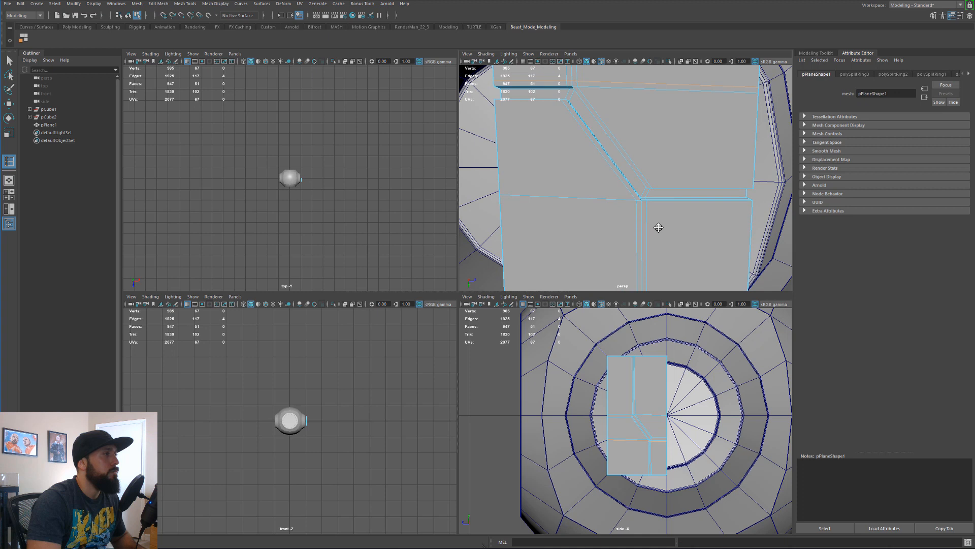
pyautogui.click(633, 198)
pyautogui.moveTo(633, 198)
pyautogui.keyDown('alt'); pyautogui.mouseDown()
pyautogui.moveTo(630, 163)
pyautogui.moveTo(638, 197)
pyautogui.mouseUp(); pyautogui.keyUp('alt')
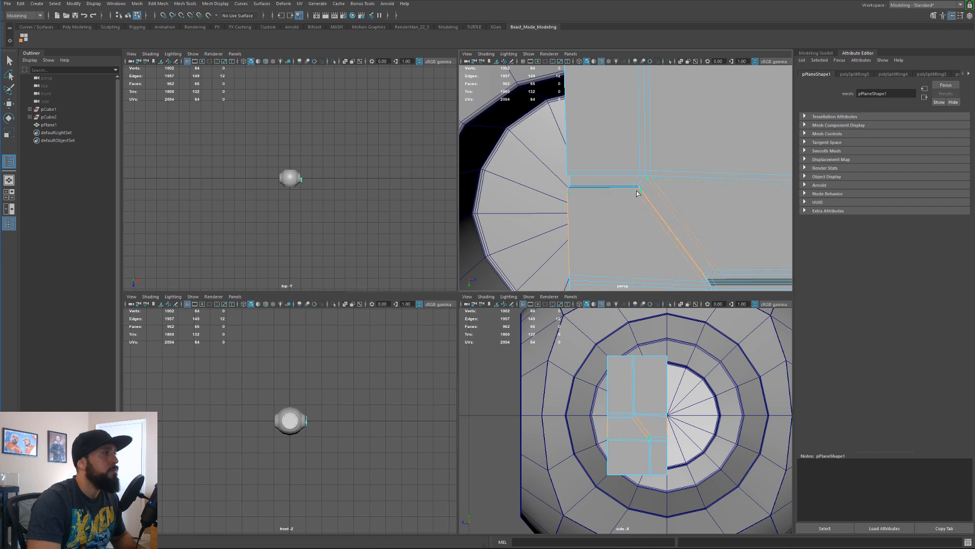
pyautogui.click(636, 193)
# Display the panel in smooth preview to inspect the groove, and leave the edge loop tool for the Select tool
pyautogui.press('3')
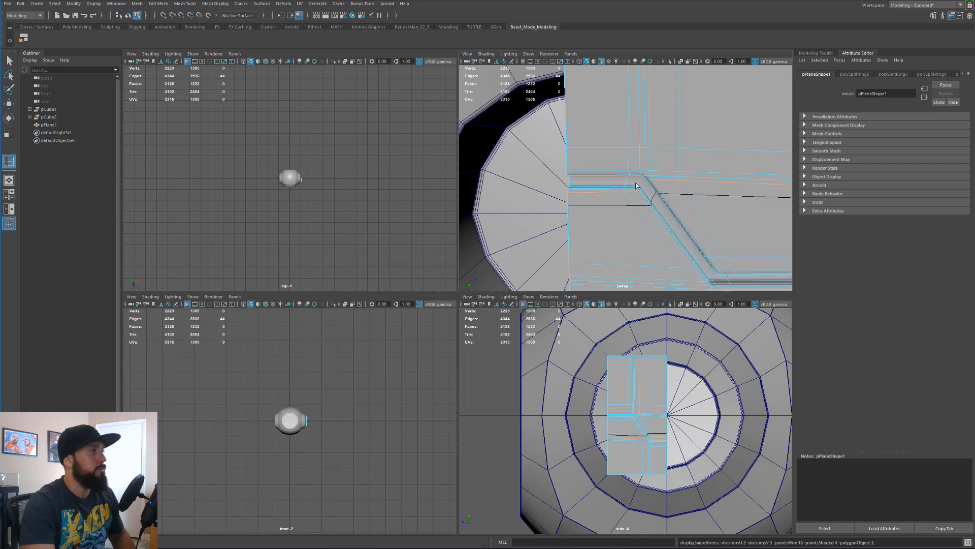
pyautogui.keyDown('alt'); pyautogui.moveTo(737, 200); pyautogui.dragTo(623, 201); pyautogui.keyUp('alt')
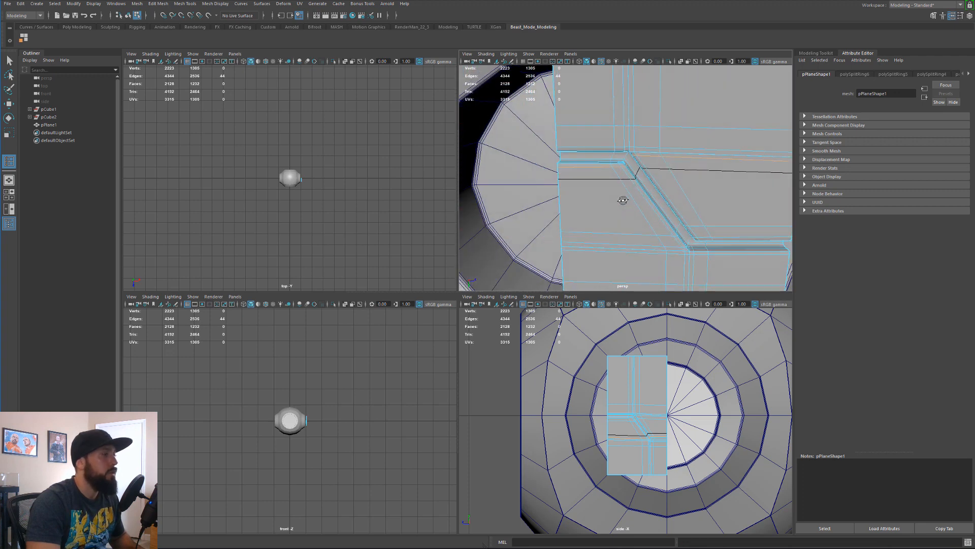
pyautogui.click(9, 61)
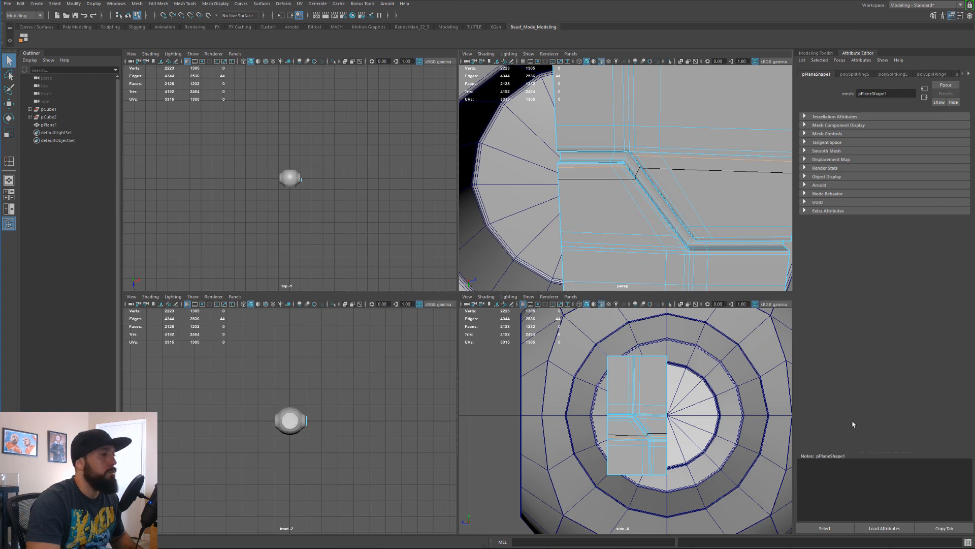
pyautogui.moveTo(620, 382); pyautogui.dragTo(655, 338, button='right')
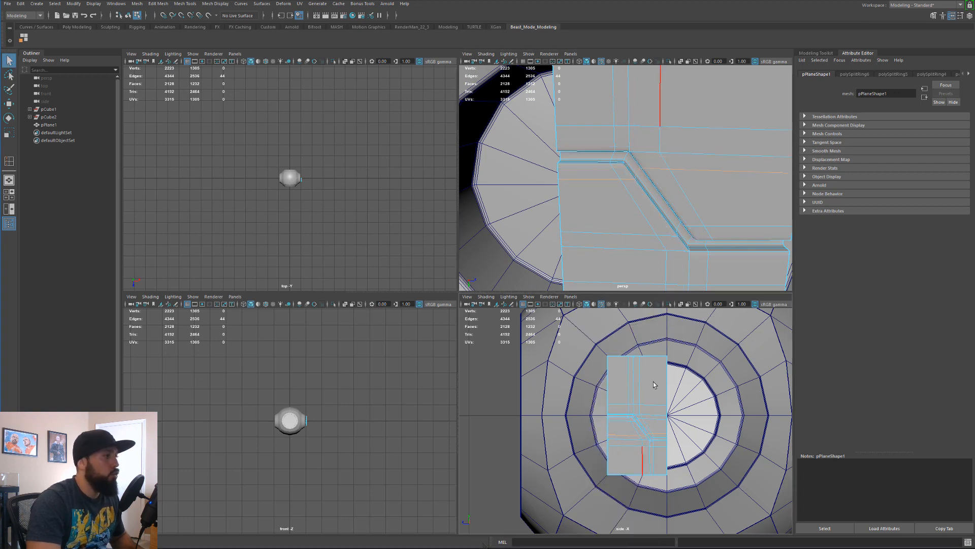
# Select the half panel as an object and snap its pivot to its inner vertical edge at the opening's centre line
pyautogui.press('space')
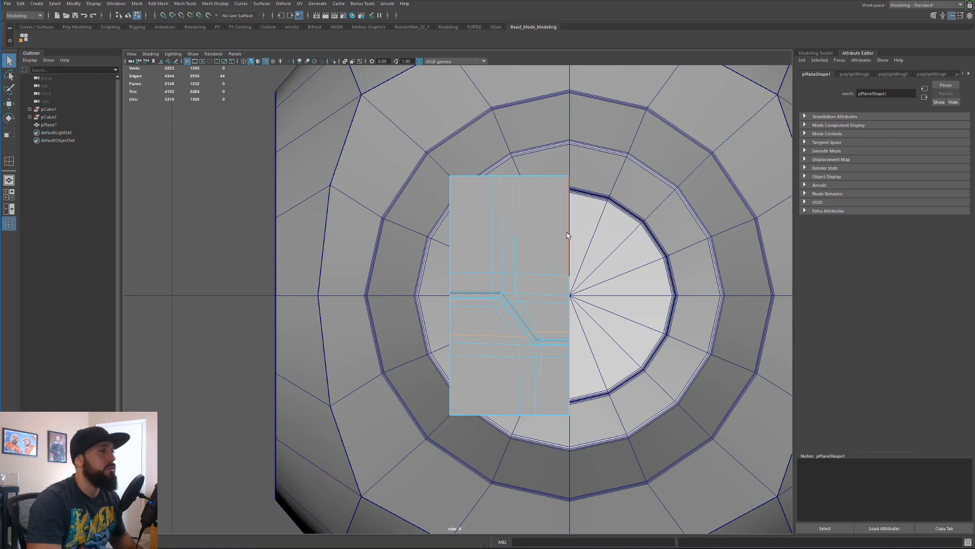
pyautogui.keyDown('alt'); pyautogui.moveTo(497, 246); pyautogui.dragTo(524, 227, button='middle'); pyautogui.keyUp('alt')
pyautogui.keyDown('alt'); pyautogui.moveTo(521, 248); pyautogui.dragTo(830, 208, button='right'); pyautogui.keyUp('alt')
pyautogui.keyDown('alt'); pyautogui.moveTo(570, 269); pyautogui.dragTo(535, 266, button='middle'); pyautogui.keyUp('alt')
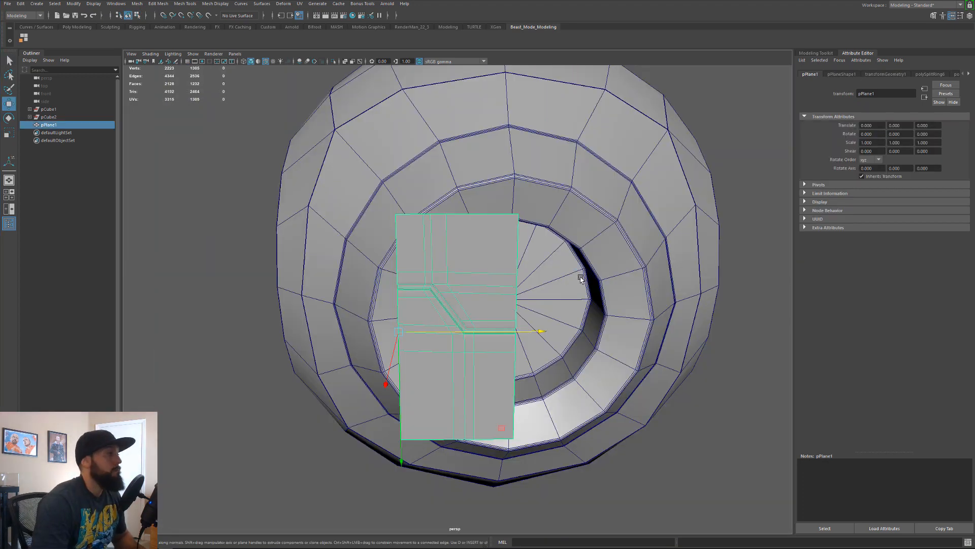
pyautogui.keyDown('alt'); pyautogui.moveTo(581, 278); pyautogui.dragTo(439, 244); pyautogui.keyUp('alt')
pyautogui.press('d')
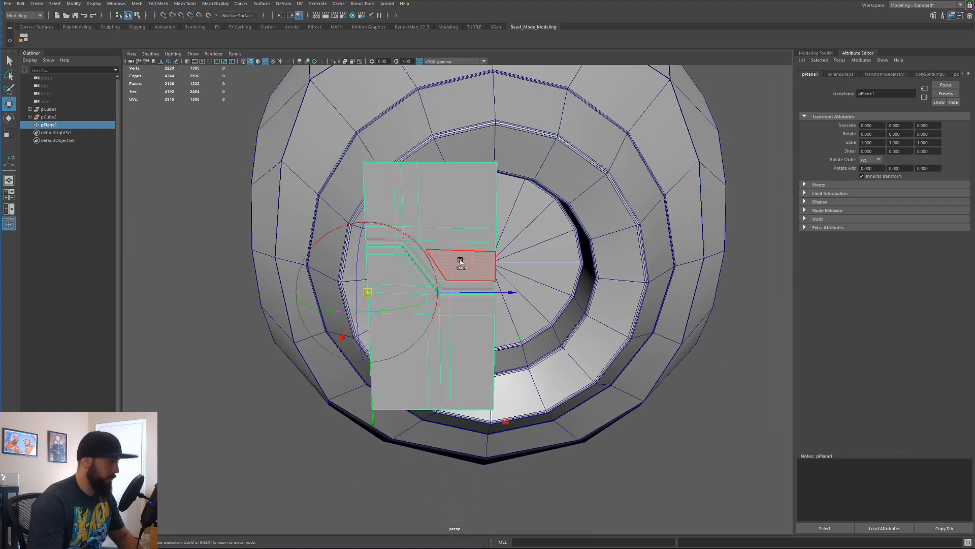
pyautogui.press('v')
pyautogui.moveTo(399, 300); pyautogui.dragTo(488, 278)
pyautogui.press('d')
# Mirror the half panel across its object Z axis as a copy, combined with the original and with border vertices merged
pyautogui.keyDown('shift'); pyautogui.rightClick(488, 270); pyautogui.keyUp('shift')
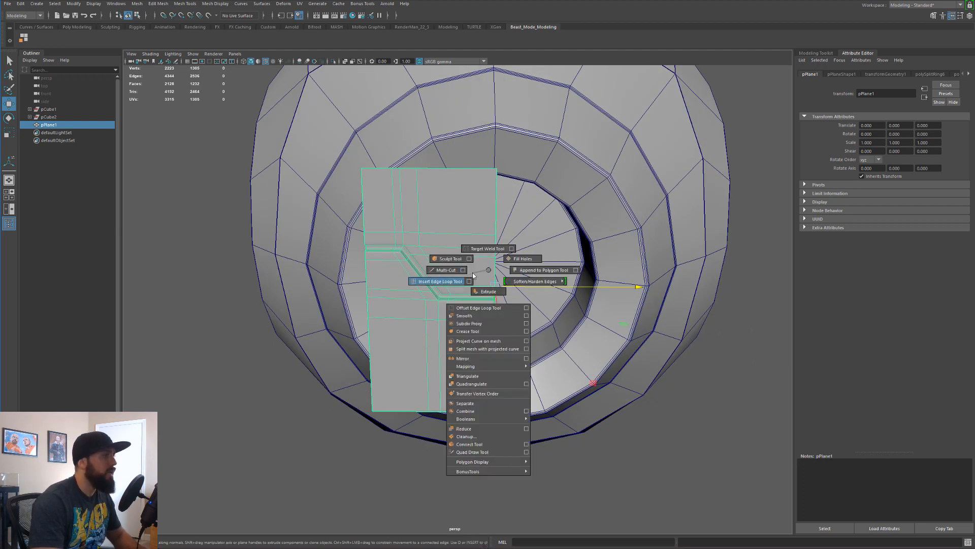
pyautogui.click(527, 358)
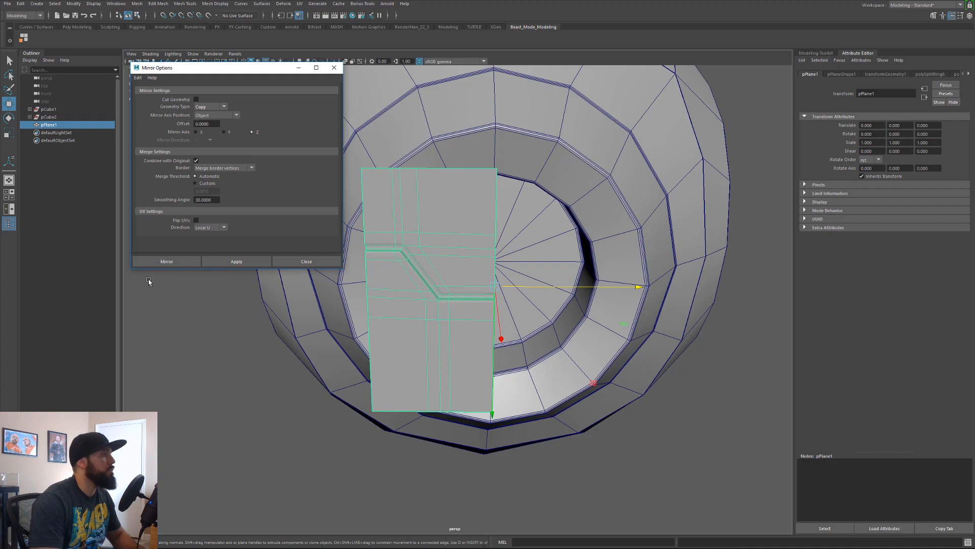
pyautogui.click(168, 261)
pyautogui.keyDown('alt'); pyautogui.moveTo(728, 224); pyautogui.dragTo(570, 262); pyautogui.keyUp('alt')
pyautogui.rightClick(570, 262)
pyautogui.moveTo(592, 247); pyautogui.dragTo(599, 249, button='right')
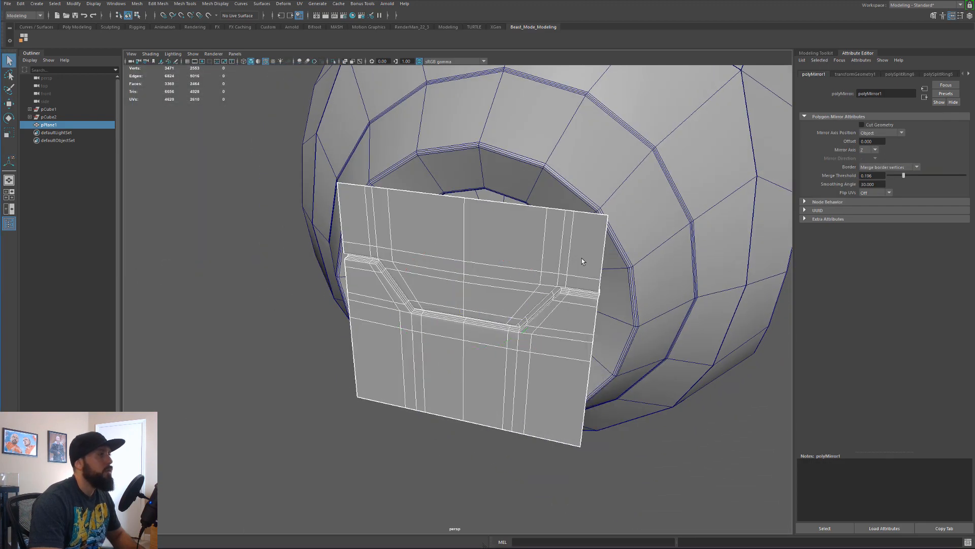
# Move the full panel along X back into the sphere's side opening and check its position in wireframe and shaded display
pyautogui.keyDown('alt'); pyautogui.moveTo(581, 258); pyautogui.dragTo(608, 248); pyautogui.keyUp('alt')
pyautogui.press('w')
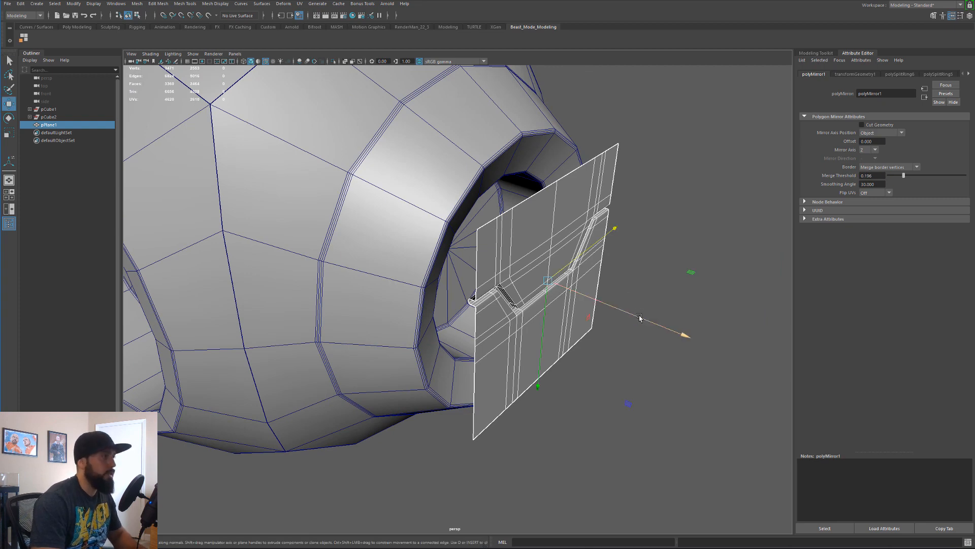
pyautogui.moveTo(631, 317); pyautogui.dragTo(632, 235)
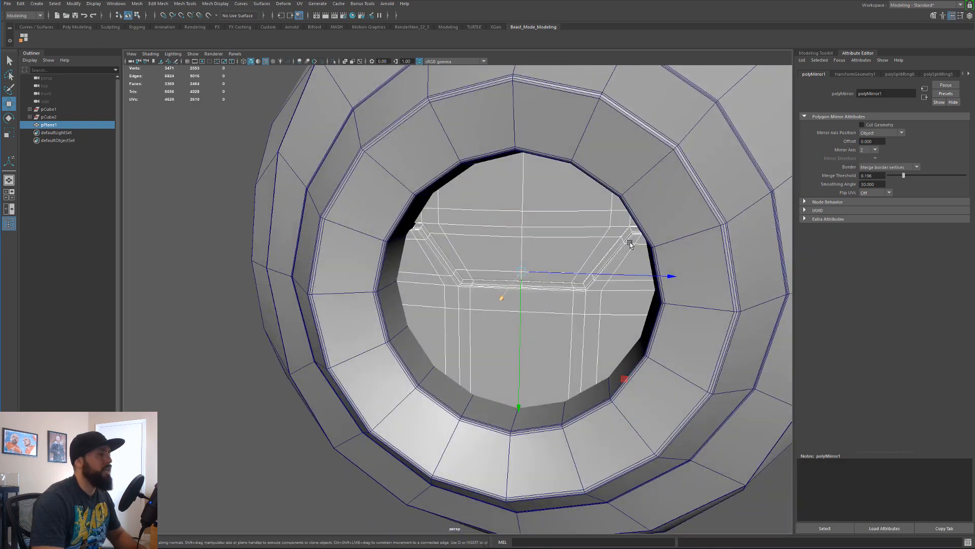
pyautogui.keyDown('alt'); pyautogui.moveTo(508, 178); pyautogui.dragTo(518, 160); pyautogui.keyUp('alt')
pyautogui.press('4')
pyautogui.keyDown('alt'); pyautogui.moveTo(570, 192); pyautogui.dragTo(374, 285); pyautogui.keyUp('alt')
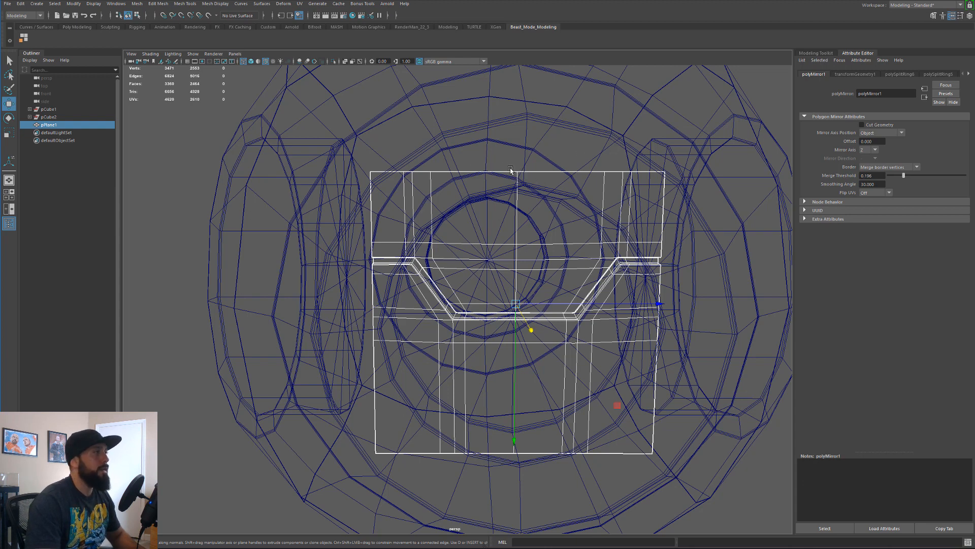
pyautogui.press('5')
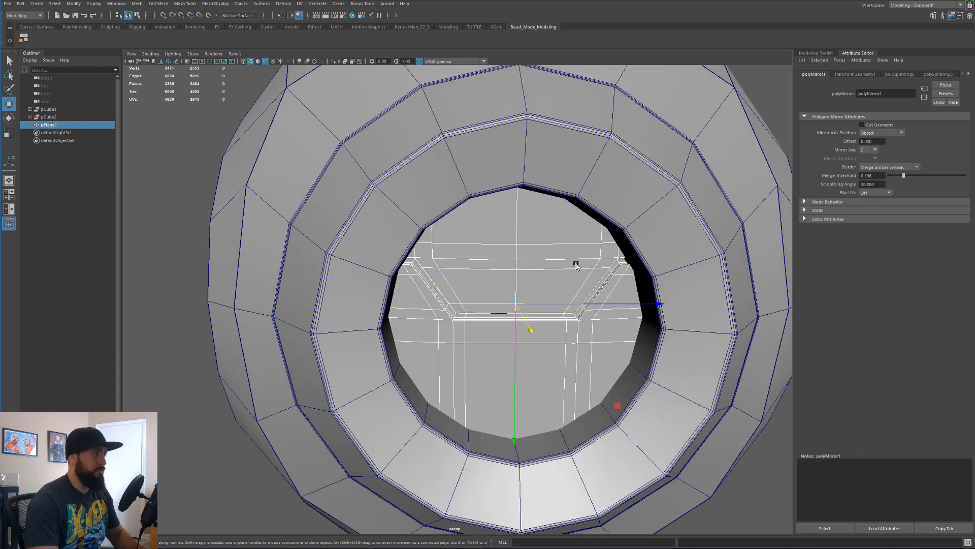
pyautogui.moveTo(577, 264)
pyautogui.keyDown('alt'); pyautogui.mouseDown()
pyautogui.moveTo(529, 248)
pyautogui.moveTo(588, 258)
pyautogui.moveTo(574, 255)
pyautogui.moveTo(582, 250)
pyautogui.moveTo(585, 263)
pyautogui.moveTo(618, 225)
pyautogui.mouseUp(); pyautogui.keyUp('alt')
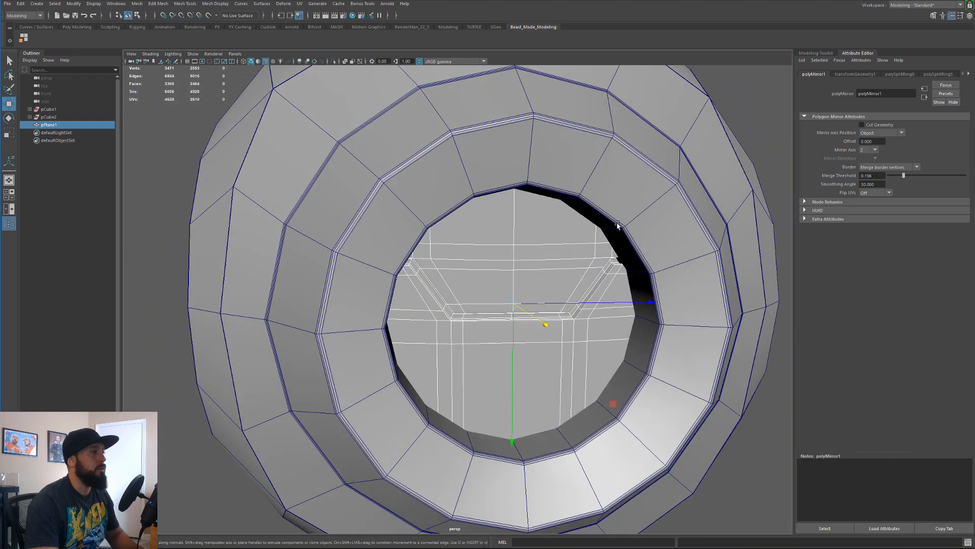
pyautogui.keyDown('alt'); pyautogui.moveTo(500, 257); pyautogui.dragTo(445, 255); pyautogui.keyUp('alt')
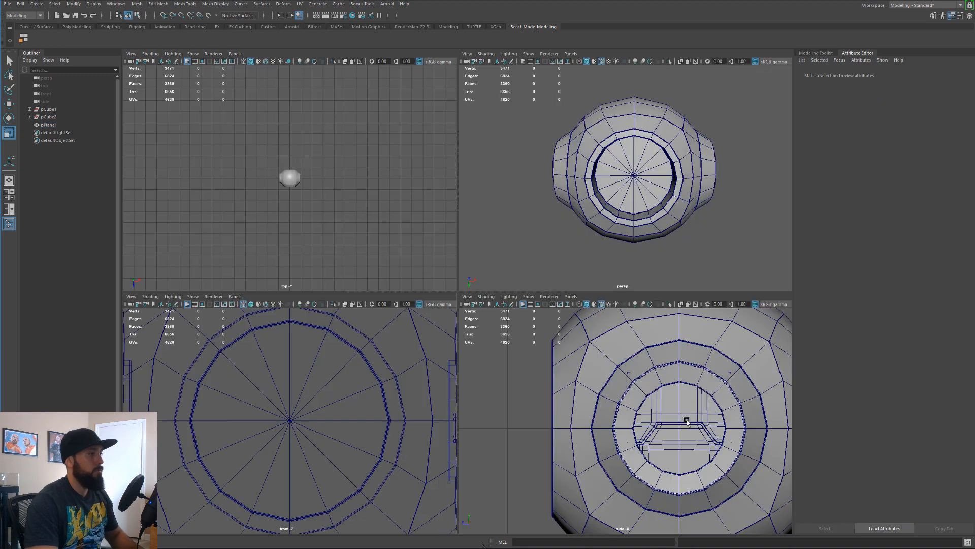
# Duplicate the grooved panel and move the copy along Z out in front of the sphere
pyautogui.keyDown('alt'); pyautogui.moveTo(634, 151); pyautogui.dragTo(693, 183); pyautogui.keyUp('alt')
pyautogui.click(683, 172)
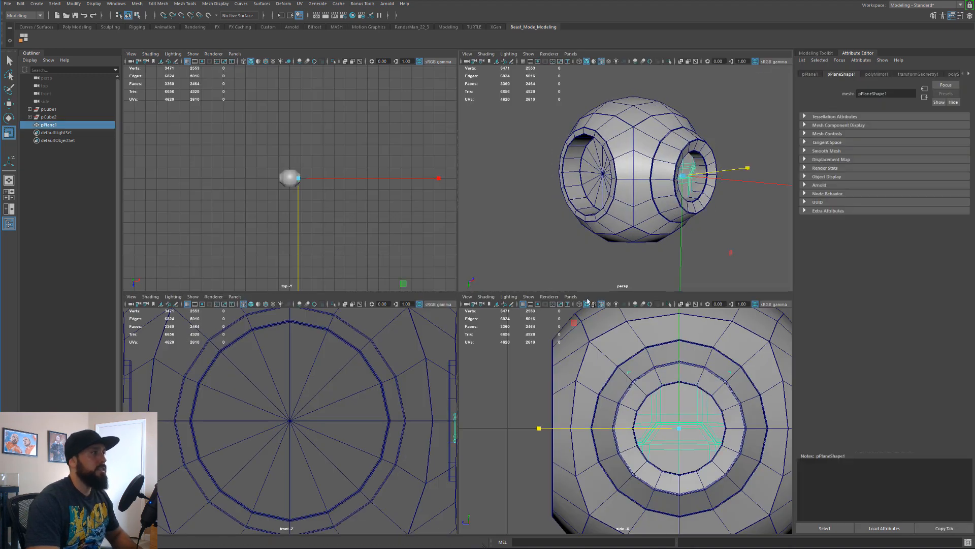
pyautogui.hotkey('ctrl', 'd')
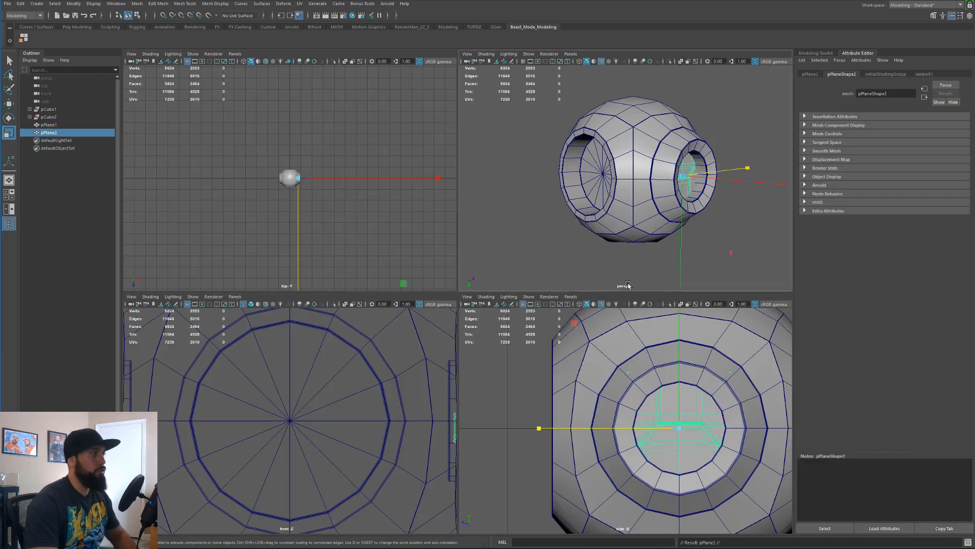
pyautogui.press('w')
pyautogui.moveTo(737, 169); pyautogui.dragTo(641, 181)
pyautogui.keyDown('alt'); pyautogui.moveTo(611, 192); pyautogui.dragTo(649, 213, button='middle'); pyautogui.keyUp('alt')
pyautogui.press('r')
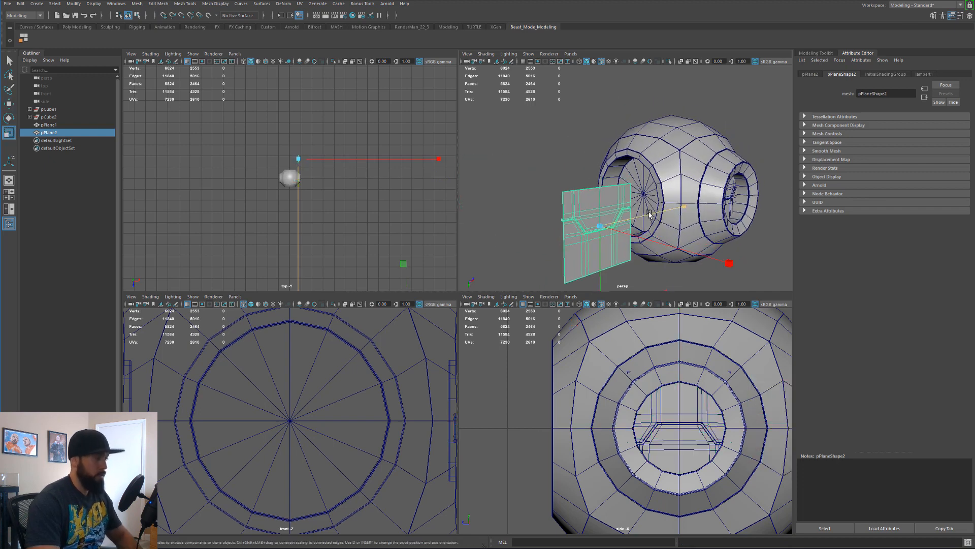
# Rotate the panel copy a quarter turn about the vertical axis so it lies parallel to the sphere's front opening
pyautogui.press('e')
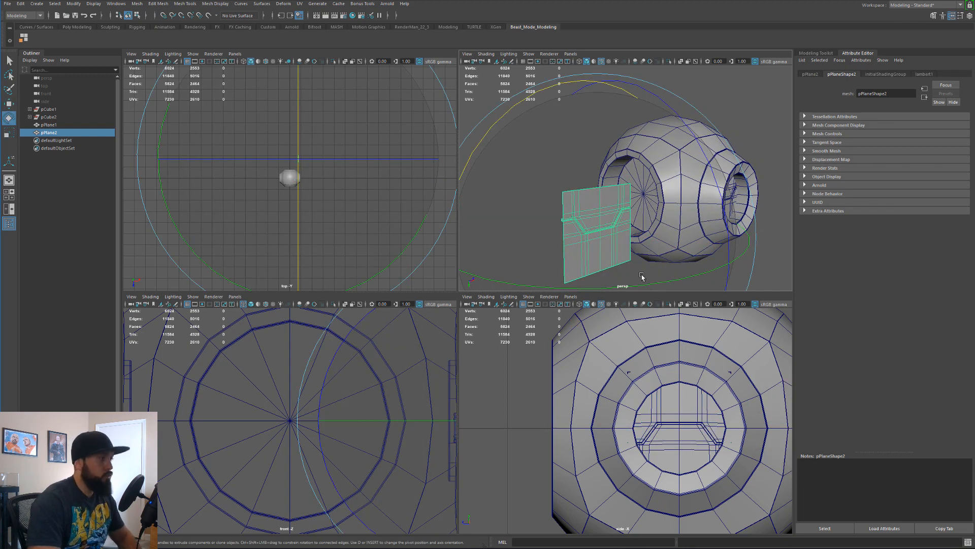
pyautogui.moveTo(641, 277); pyautogui.dragTo(575, 285)
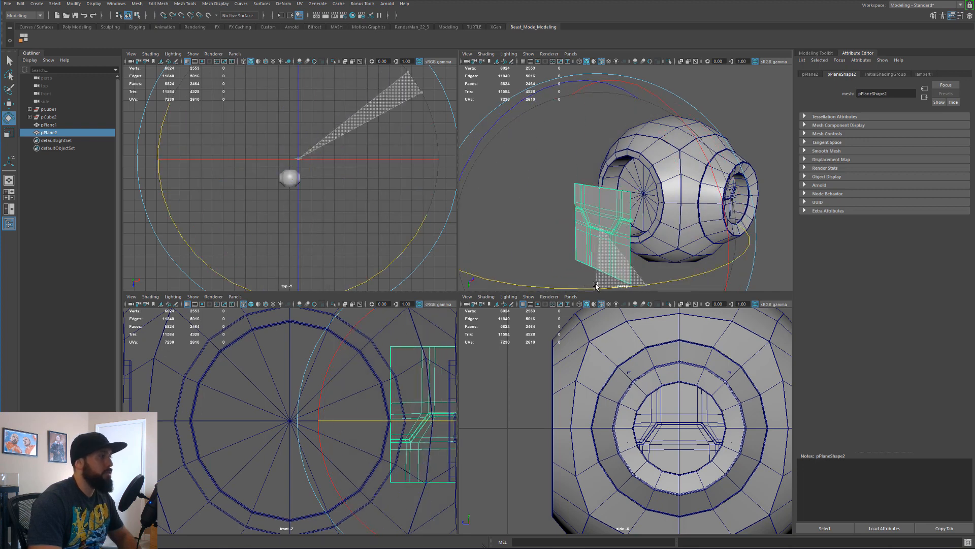
pyautogui.scroll(-6, 331, 432)
pyautogui.keyDown('alt'); pyautogui.moveTo(269, 432); pyautogui.dragTo(358, 366, button='right'); pyautogui.keyUp('alt')
pyautogui.keyDown('alt'); pyautogui.moveTo(272, 362); pyautogui.dragTo(284, 386, button='middle'); pyautogui.keyUp('alt')
pyautogui.keyDown('alt'); pyautogui.moveTo(605, 211); pyautogui.dragTo(612, 190); pyautogui.keyUp('alt')
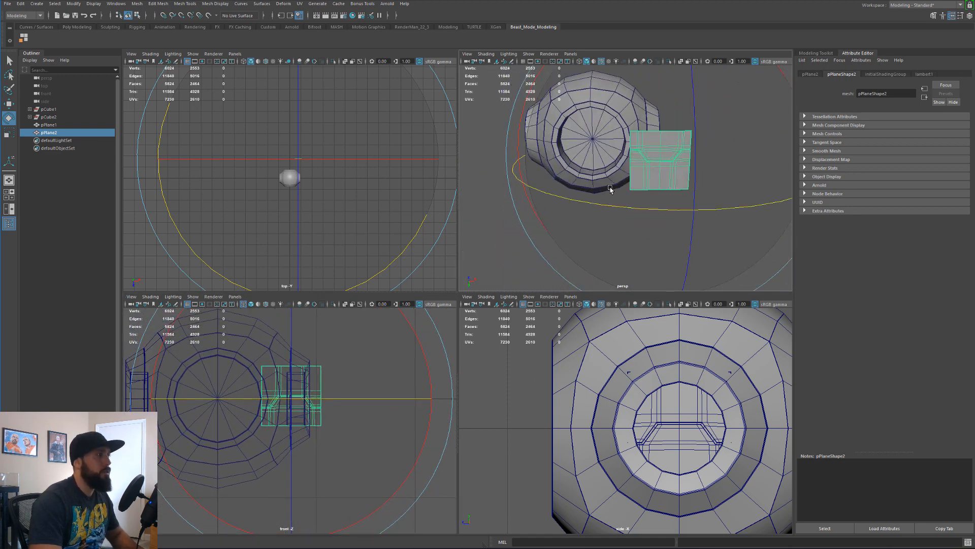
pyautogui.keyDown('alt'); pyautogui.moveTo(613, 189); pyautogui.dragTo(664, 183, button='right'); pyautogui.keyUp('alt')
pyautogui.keyDown('alt'); pyautogui.moveTo(659, 183); pyautogui.dragTo(647, 208, button='middle'); pyautogui.keyUp('alt')
# Snap the copy's pivot to the midpoint of its straight horizontal edge on the groove's wide side
pyautogui.press('w')
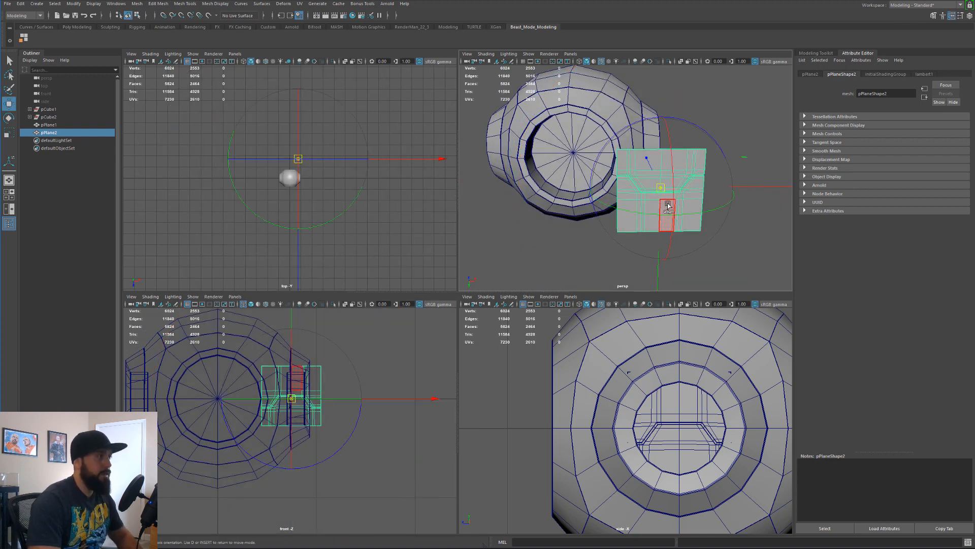
pyautogui.press('e')
pyautogui.moveTo(663, 188); pyautogui.dragTo(662, 150)
pyautogui.press('d')
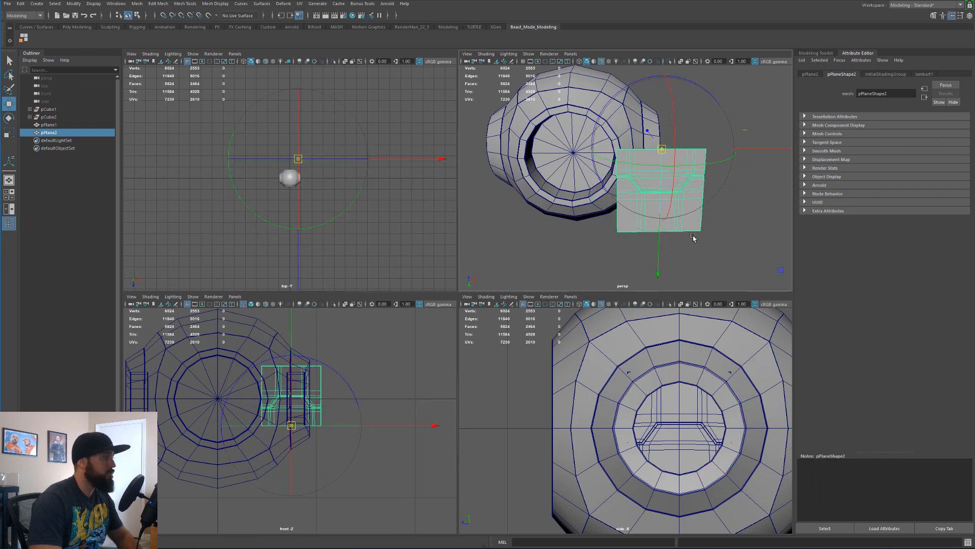
pyautogui.press('w')
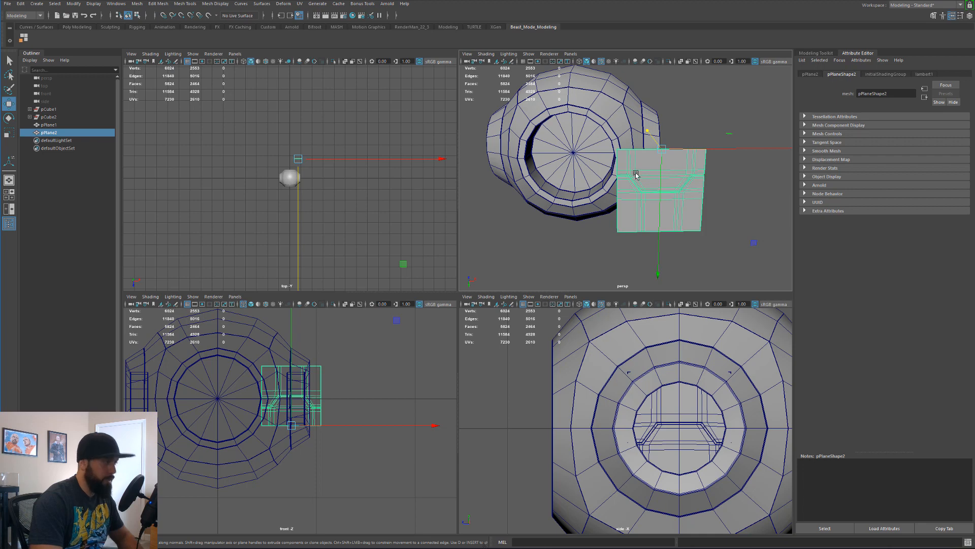
# Snap the panel copy by its pivot to the centre vertex of the front opening's recessed face
pyautogui.moveTo(662, 153); pyautogui.dragTo(573, 153)
pyautogui.keyDown('alt'); pyautogui.moveTo(644, 146); pyautogui.dragTo(658, 176); pyautogui.keyUp('alt')
pyautogui.scroll(5, 610, 147)
pyautogui.scroll(3, 599, 194)
pyautogui.scroll(-4, 597, 193)
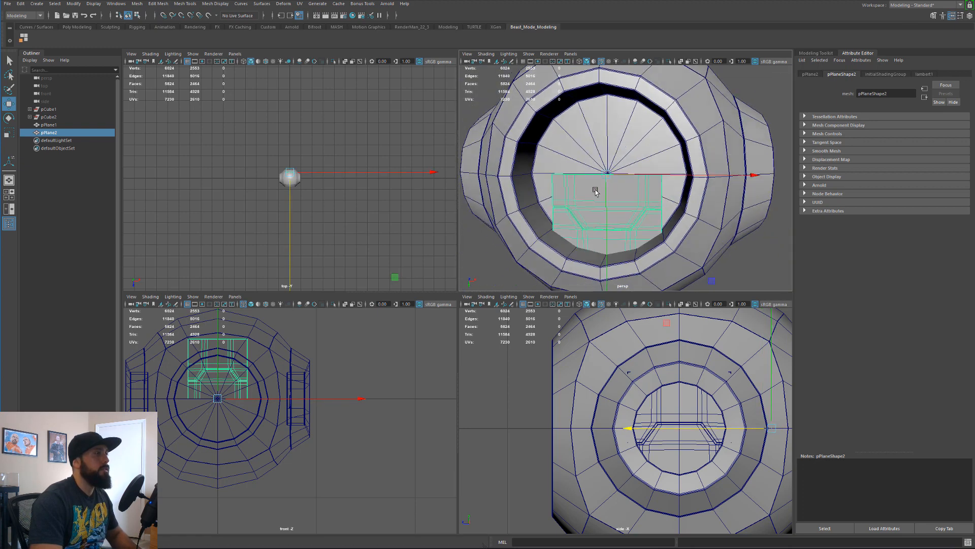
pyautogui.keyDown('alt'); pyautogui.moveTo(597, 193); pyautogui.dragTo(698, 207); pyautogui.keyUp('alt')
pyautogui.keyDown('alt'); pyautogui.moveTo(697, 207); pyautogui.dragTo(648, 209, button='middle'); pyautogui.keyUp('alt')
pyautogui.keyDown('alt'); pyautogui.moveTo(647, 208); pyautogui.dragTo(582, 218); pyautogui.keyUp('alt')
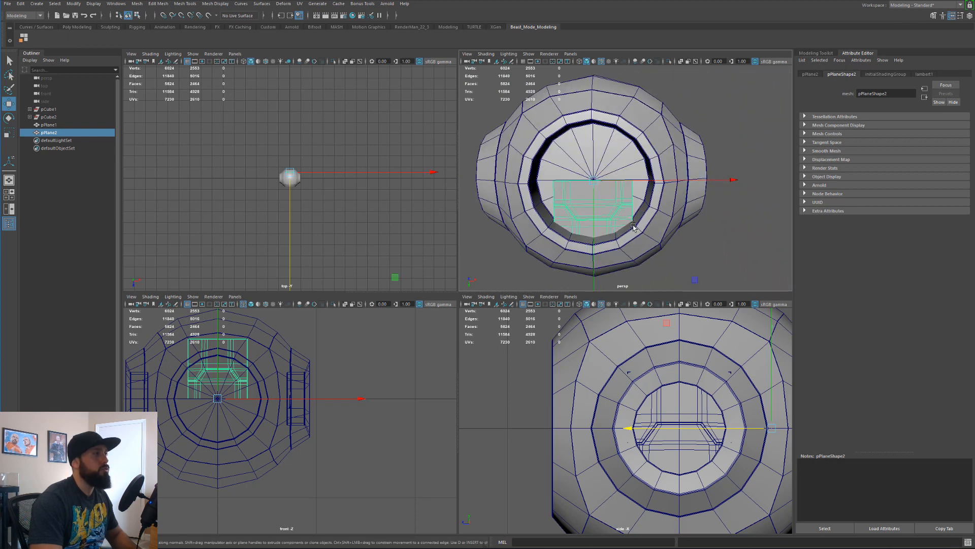
pyautogui.scroll(5, 632, 220)
pyautogui.scroll(-2, 641, 217)
pyautogui.keyDown('alt'); pyautogui.moveTo(641, 217); pyautogui.dragTo(643, 229, button='middle'); pyautogui.keyUp('alt')
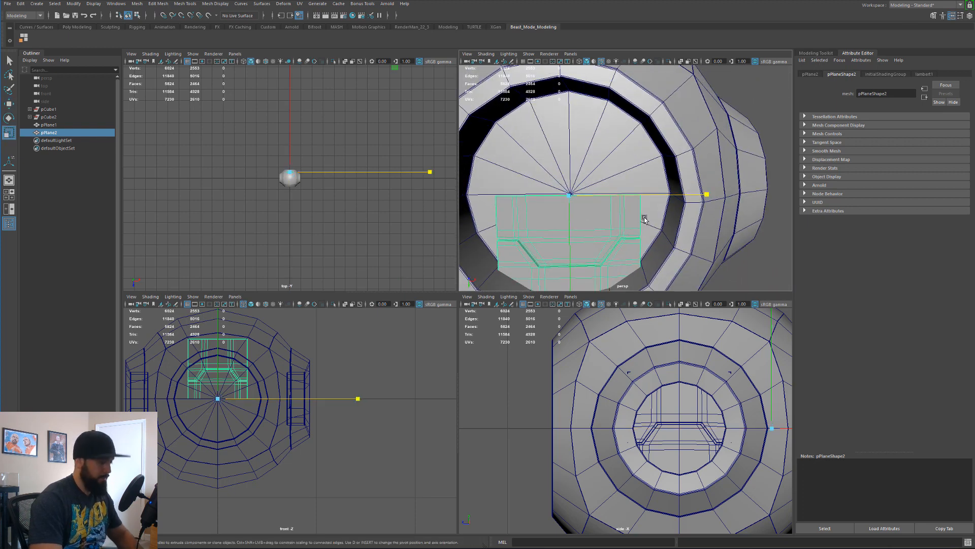
# Rotate the panel copy a quarter turn about Z around the opening's centre so the groove runs vertically beside it
pyautogui.press('e')
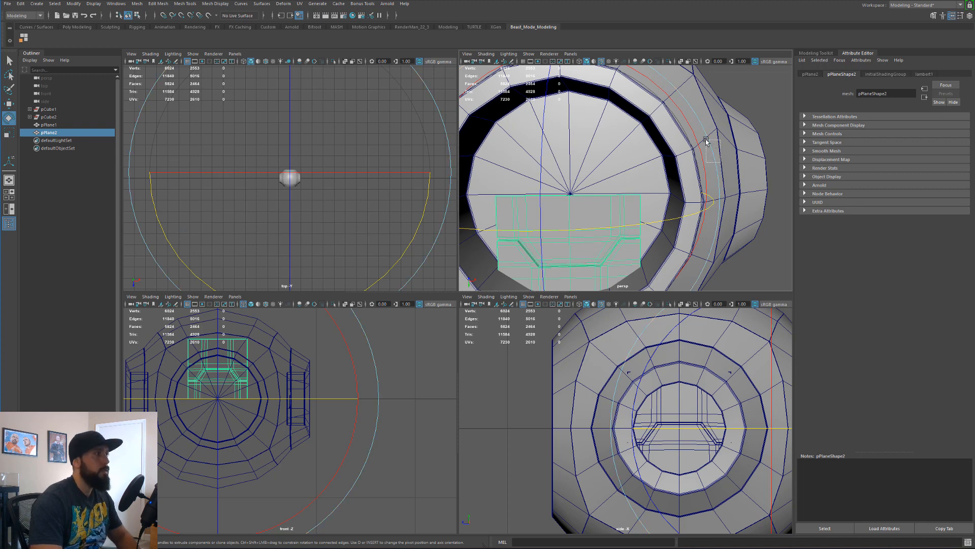
pyautogui.moveTo(705, 139); pyautogui.dragTo(704, 138)
pyautogui.hotkey('ctrl', 'z')
pyautogui.keyDown('alt'); pyautogui.moveTo(719, 192); pyautogui.dragTo(679, 201); pyautogui.keyUp('alt')
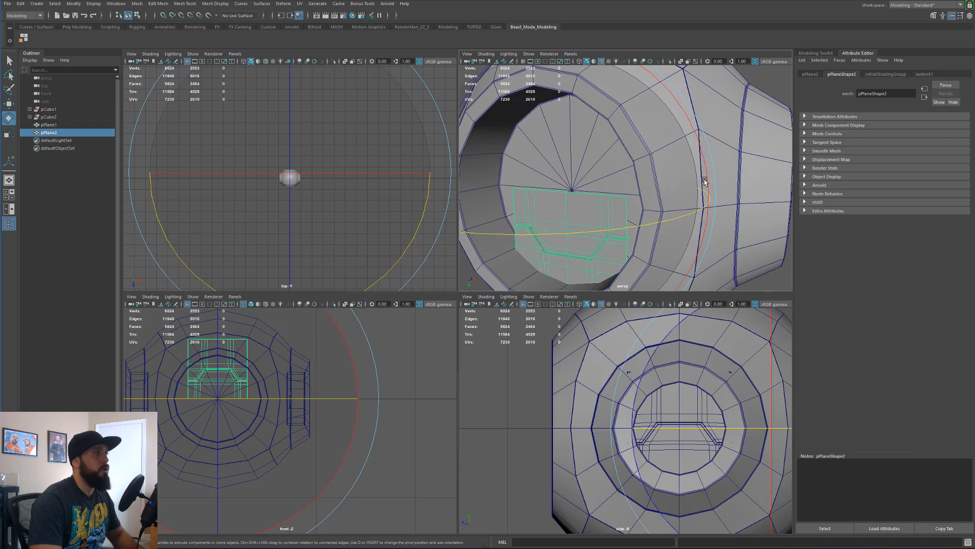
pyautogui.click(705, 182)
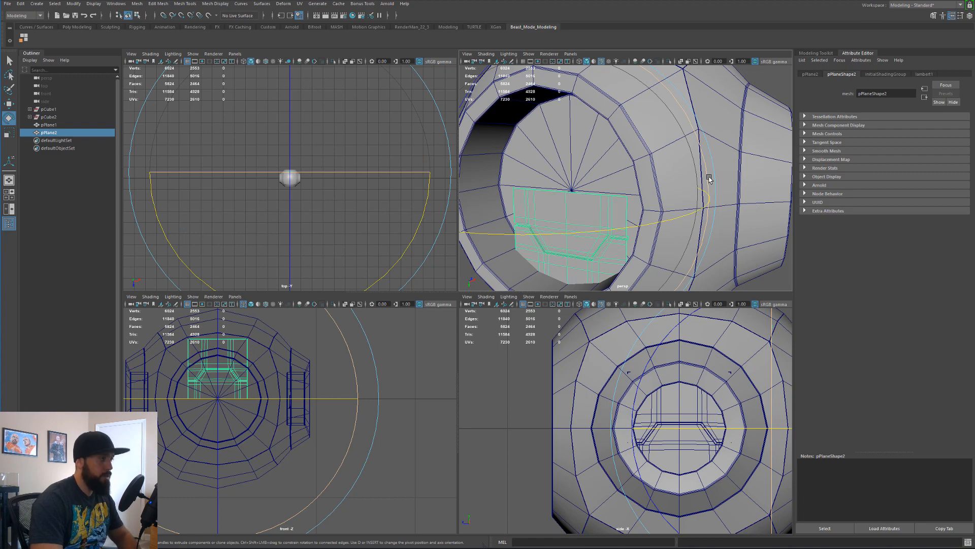
pyautogui.moveTo(709, 178); pyautogui.dragTo(691, 131)
pyautogui.keyDown('alt'); pyautogui.moveTo(627, 196); pyautogui.dragTo(624, 149); pyautogui.keyUp('alt')
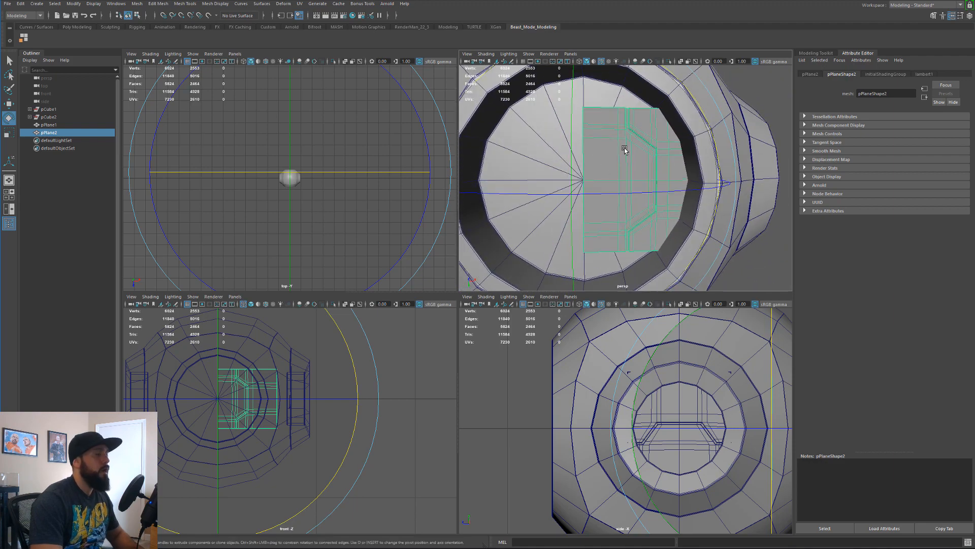
# In wireframe, extrude the border edges along one groove end of the copy and move them outward to lengthen the panel
pyautogui.press('space')
pyautogui.keyDown('alt'); pyautogui.moveTo(443, 240); pyautogui.dragTo(496, 277); pyautogui.keyUp('alt')
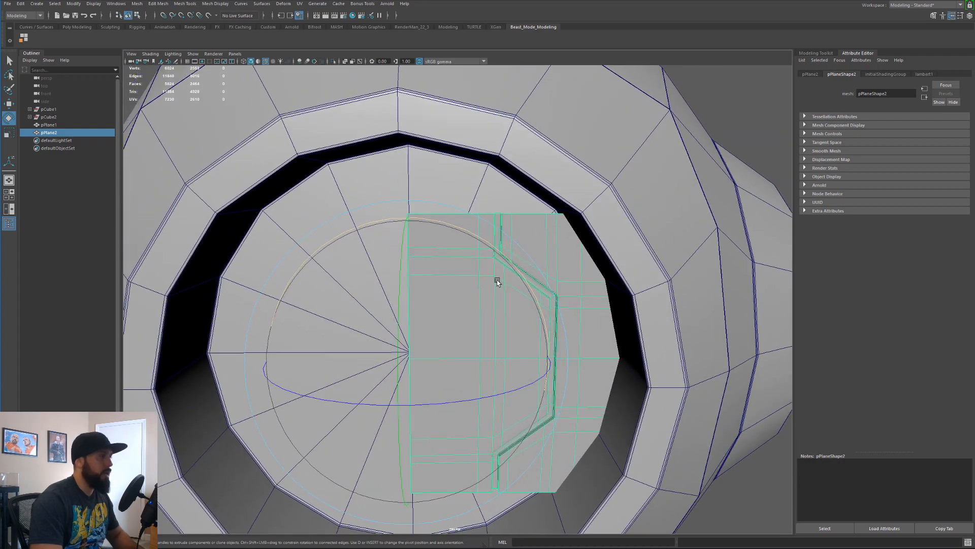
pyautogui.moveTo(473, 226); pyautogui.dragTo(473, 204, button='right')
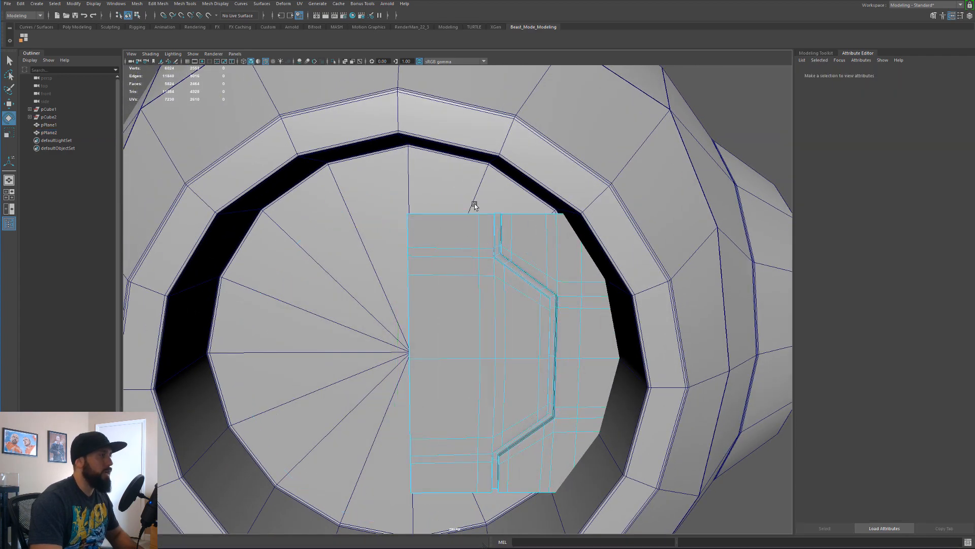
pyautogui.press('4')
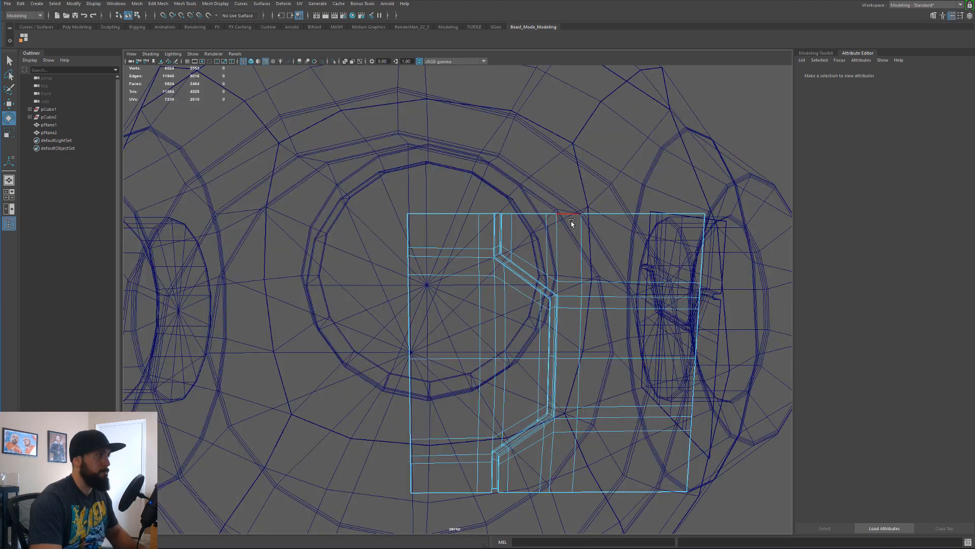
pyautogui.keyDown('alt'); pyautogui.moveTo(467, 212); pyautogui.dragTo(419, 209); pyautogui.keyUp('alt')
pyautogui.doubleClick(415, 215)
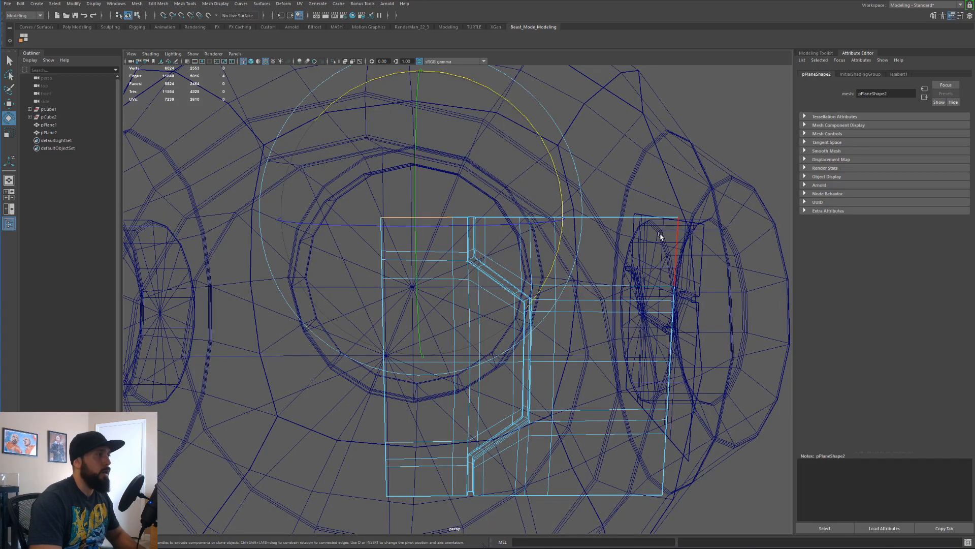
pyautogui.keyDown('alt'); pyautogui.moveTo(648, 361); pyautogui.dragTo(652, 391); pyautogui.keyUp('alt')
pyautogui.hotkey('ctrl', 'e')
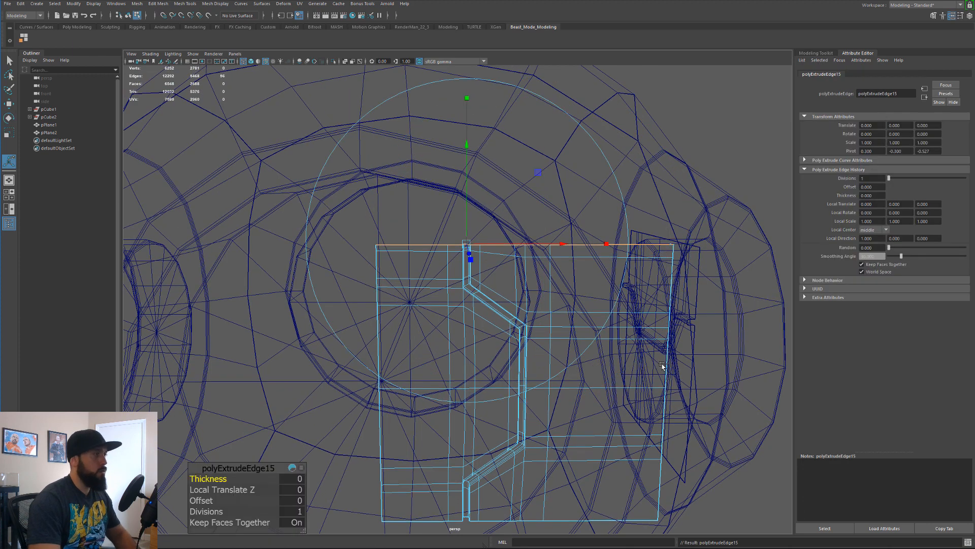
pyautogui.click(512, 233)
pyautogui.moveTo(526, 369); pyautogui.dragTo(566, 300)
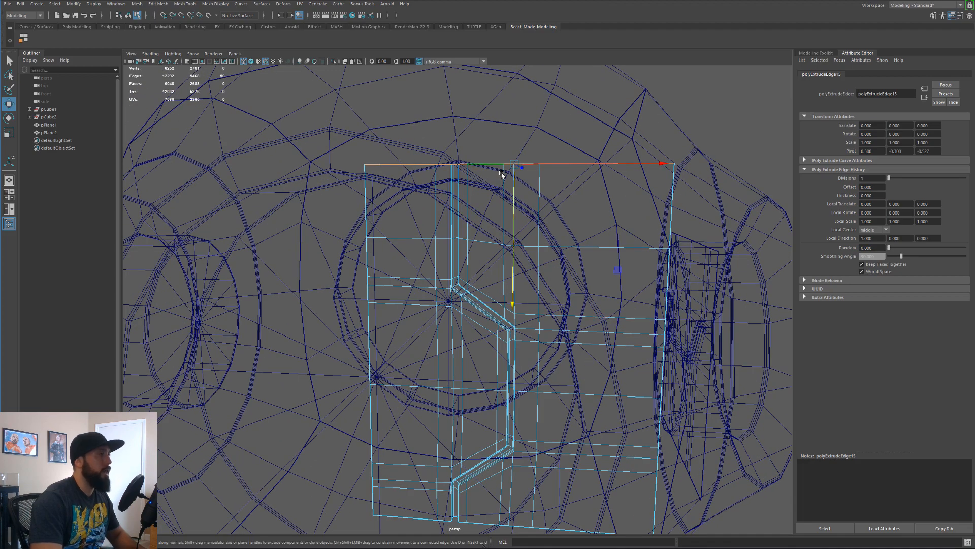
pyautogui.keyDown('alt'); pyautogui.moveTo(501, 174); pyautogui.dragTo(520, 242); pyautogui.keyUp('alt')
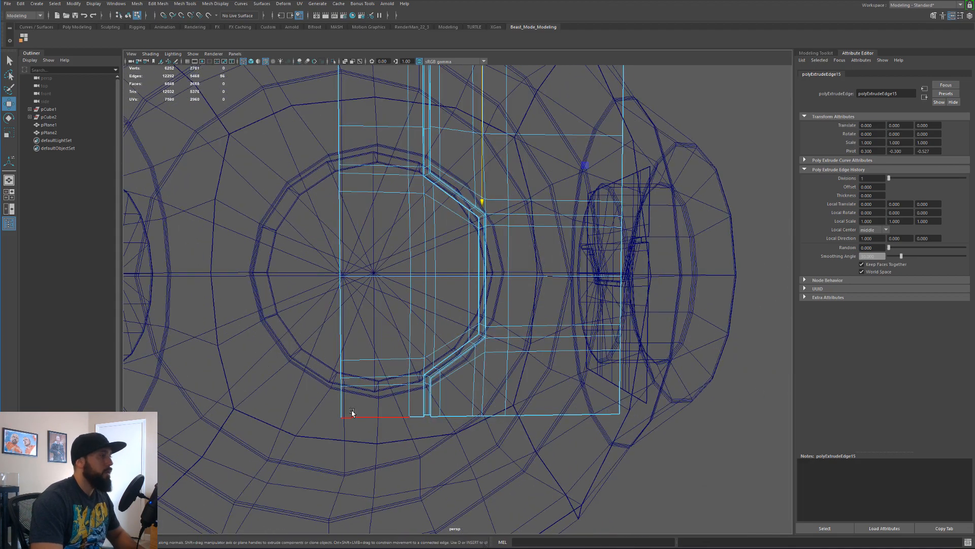
# Extrude the border edges along the opposite groove end of the panel copy and move them outward to lengthen that end
pyautogui.moveTo(352, 326); pyautogui.dragTo(348, 299, button='right')
pyautogui.doubleClick(374, 417)
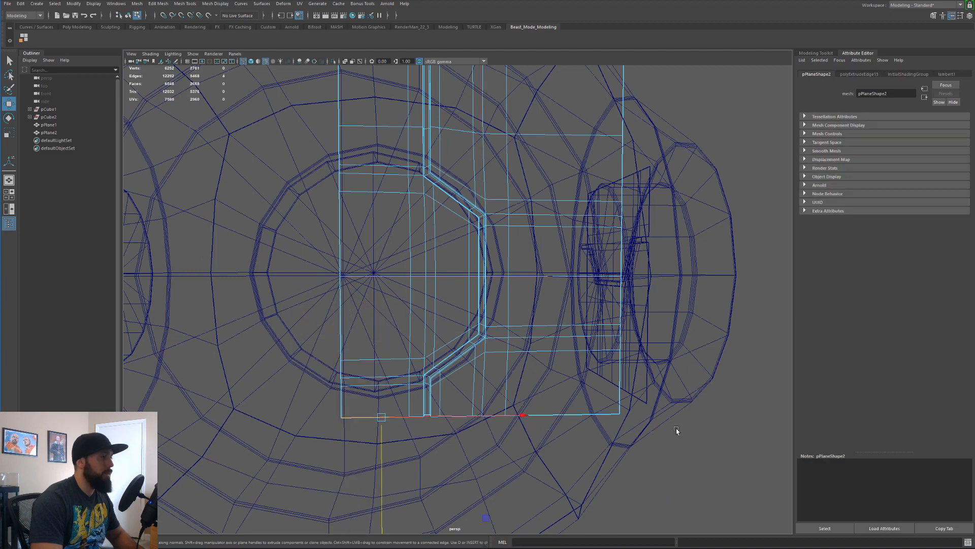
pyautogui.keyDown('shift'); pyautogui.doubleClick(607, 415); pyautogui.keyUp('shift')
pyautogui.keyDown('alt'); pyautogui.moveTo(607, 416); pyautogui.dragTo(413, 423); pyautogui.keyUp('alt')
pyautogui.hotkey('ctrl', 'e')
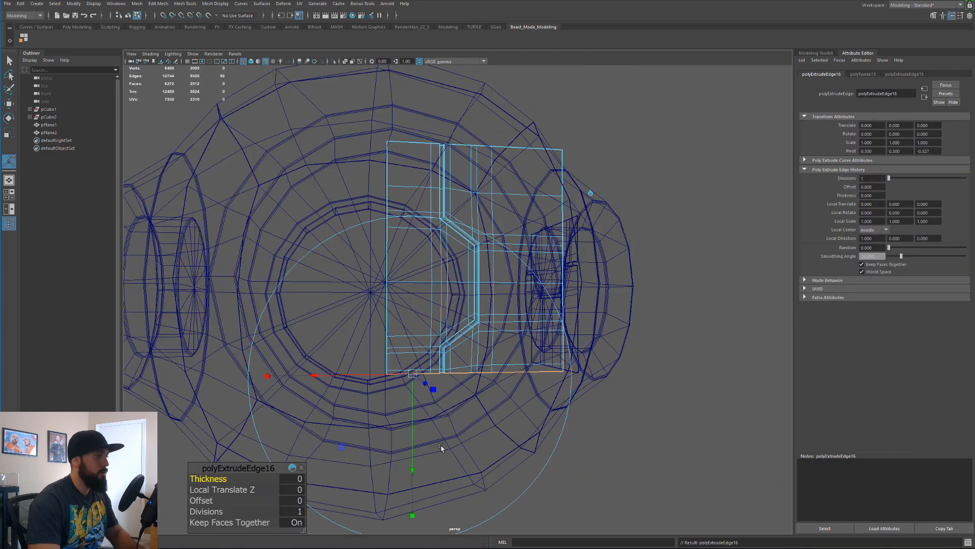
pyautogui.press('w')
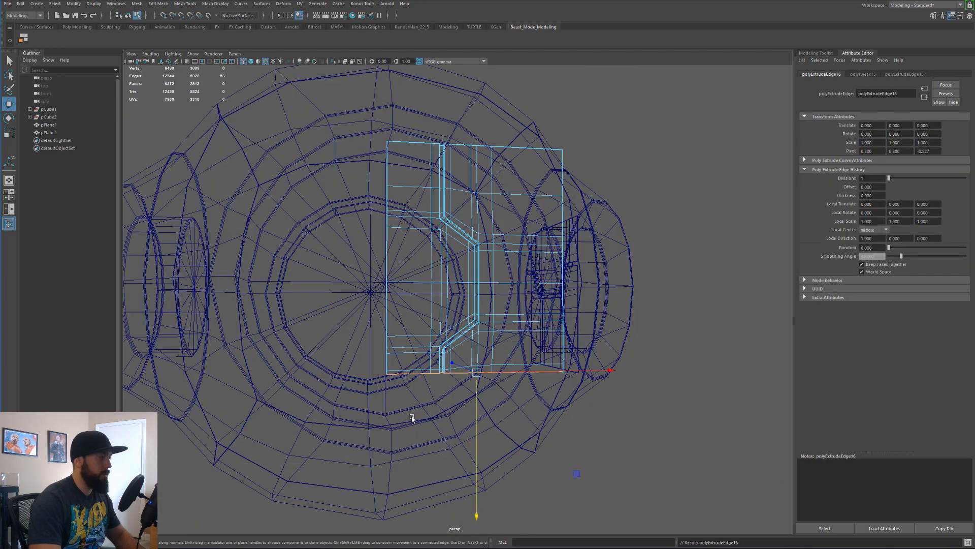
pyautogui.moveTo(474, 402); pyautogui.dragTo(476, 463)
# Return the panel copy to object mode and examine in shaded view how its extended corners sit against the sphere's shell
pyautogui.press('space')
pyautogui.press('space')
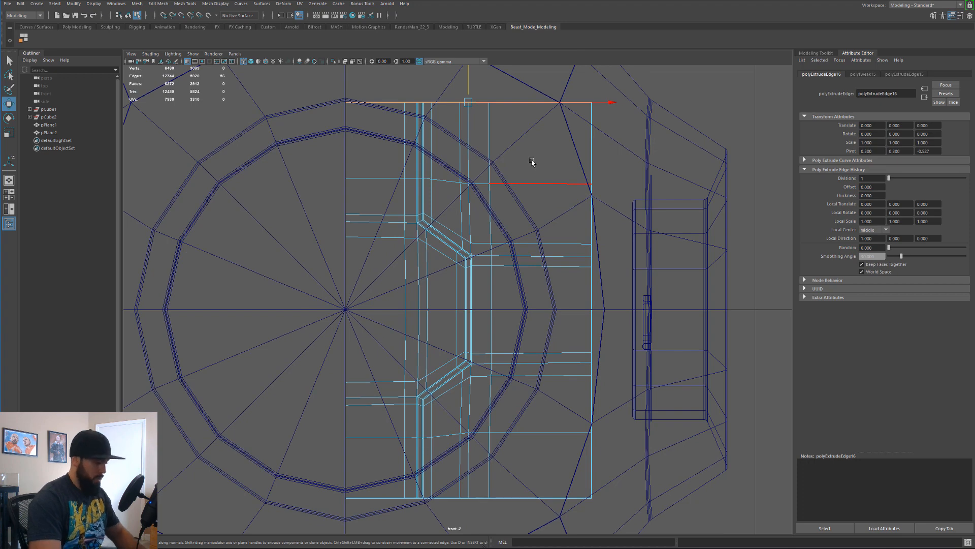
pyautogui.press('5')
pyautogui.scroll(-5, 507, 196)
pyautogui.press('space')
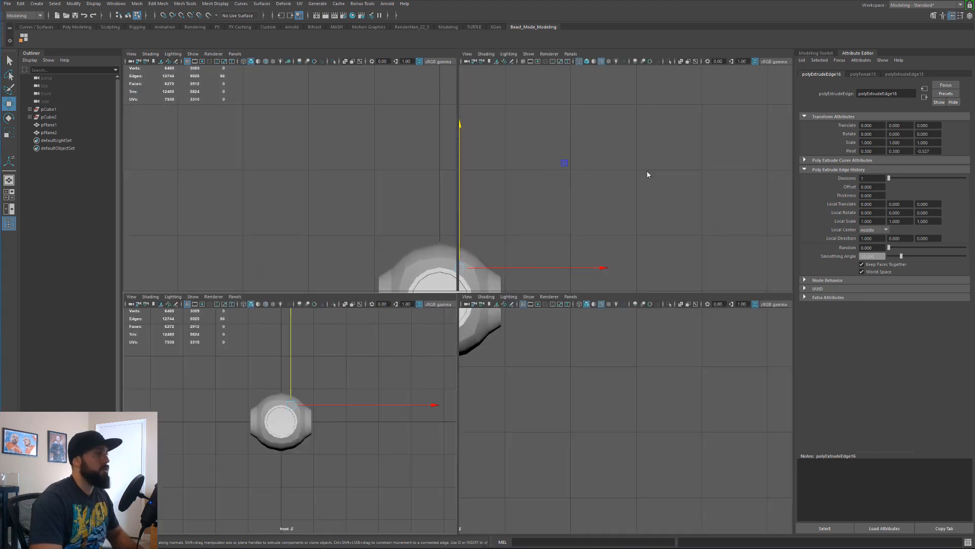
pyautogui.keyDown('alt'); pyautogui.moveTo(709, 193); pyautogui.dragTo(674, 211); pyautogui.keyUp('alt')
pyautogui.press('F9')
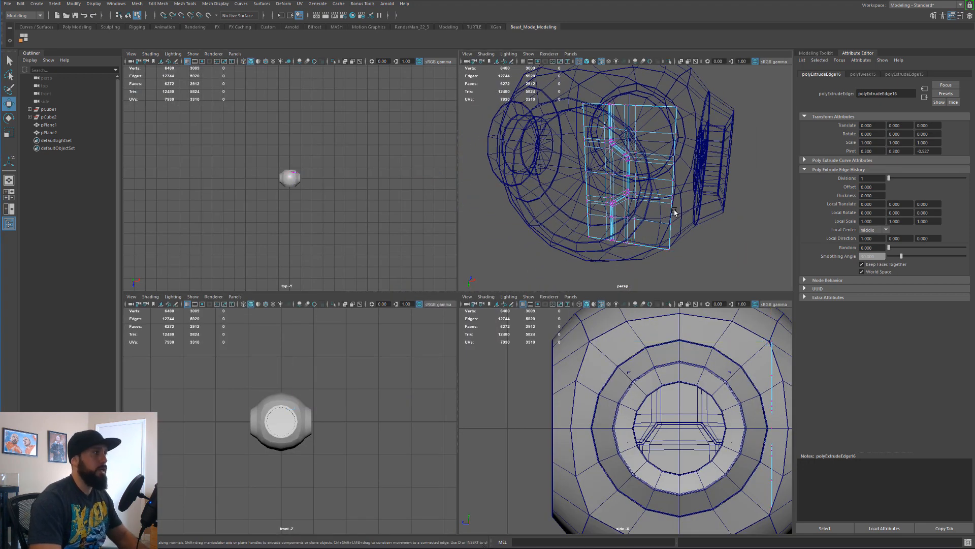
pyautogui.press('F8')
pyautogui.moveTo(568, 214)
pyautogui.keyDown('alt'); pyautogui.mouseDown()
pyautogui.moveTo(703, 226)
pyautogui.moveTo(661, 147)
pyautogui.moveTo(644, 143)
pyautogui.moveTo(655, 161)
pyautogui.mouseUp(); pyautogui.keyUp('alt')
pyautogui.press('5')
pyautogui.scroll(5, 655, 161)
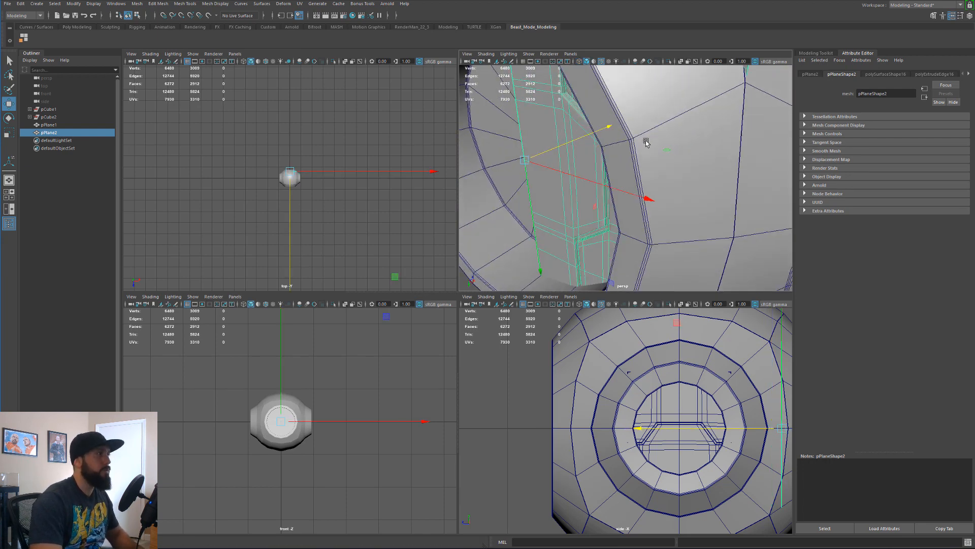
pyautogui.click(597, 123)
pyautogui.keyDown('alt'); pyautogui.moveTo(597, 123); pyautogui.dragTo(610, 123); pyautogui.keyUp('alt')
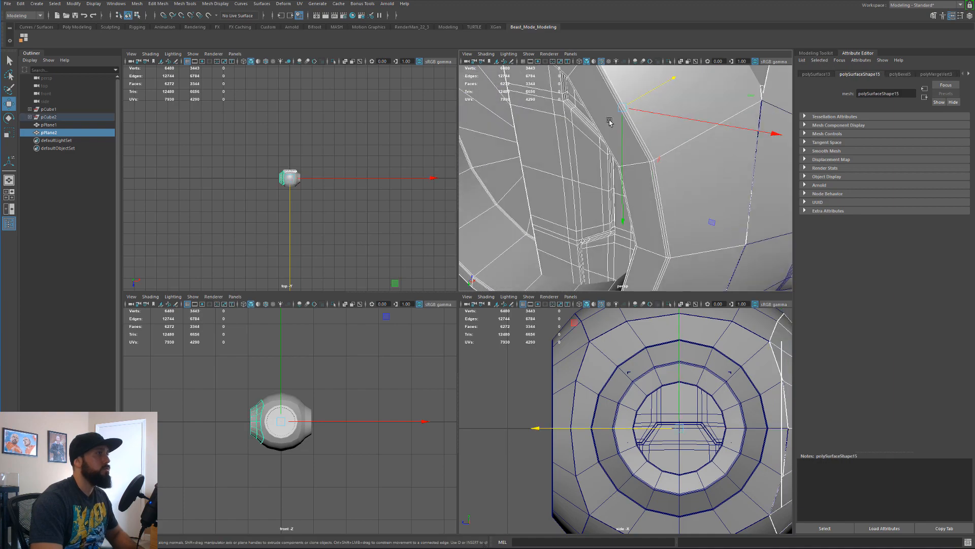
pyautogui.hotkey('ctrl', 'z')
pyautogui.press('space')
pyautogui.press('f')
pyautogui.keyDown('alt'); pyautogui.moveTo(749, 249); pyautogui.dragTo(708, 244, button='middle'); pyautogui.keyUp('alt')
pyautogui.keyDown('alt'); pyautogui.moveTo(708, 245); pyautogui.dragTo(618, 164); pyautogui.keyUp('alt')
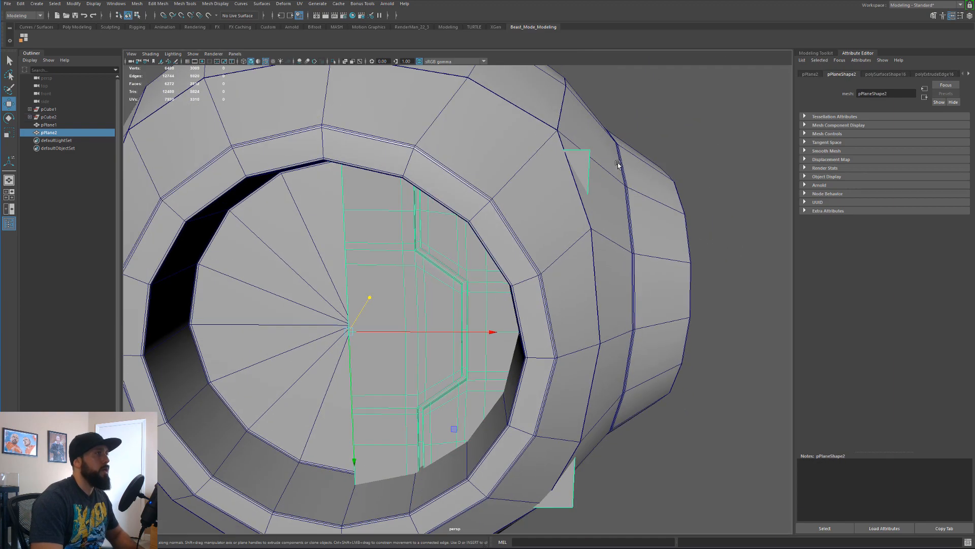
# In wireframe, select the panel copy's long outer border edges and move them inward along X toward the groove
pyautogui.press('4')
pyautogui.keyDown('alt'); pyautogui.moveTo(557, 216); pyautogui.dragTo(557, 203); pyautogui.keyUp('alt')
pyautogui.moveTo(573, 158); pyautogui.dragTo(574, 139, button='right')
pyautogui.click(580, 168)
pyautogui.keyDown('shift'); pyautogui.doubleClick(580, 477); pyautogui.keyUp('shift')
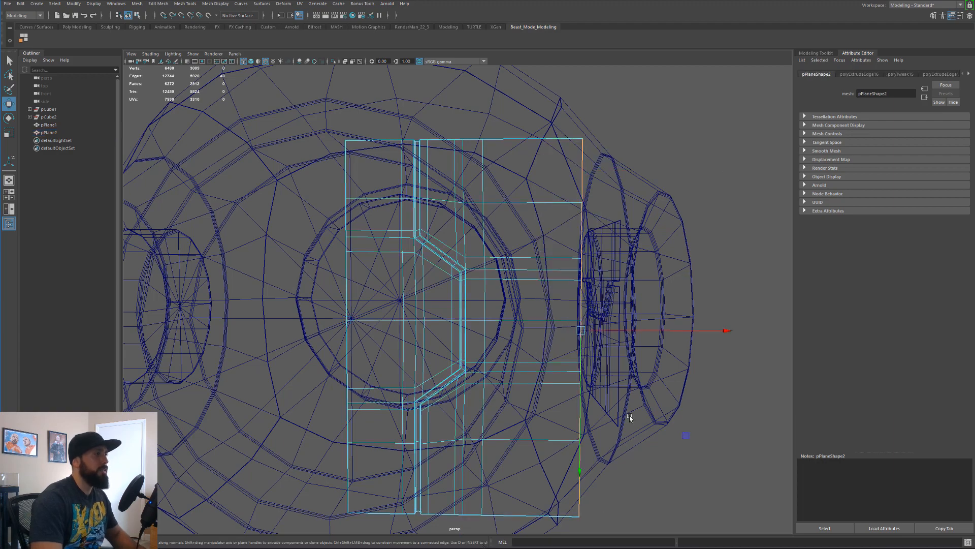
pyautogui.moveTo(629, 416)
pyautogui.keyDown('alt'); pyautogui.mouseDown()
pyautogui.moveTo(640, 418)
pyautogui.moveTo(638, 409)
pyautogui.mouseUp(); pyautogui.keyUp('alt')
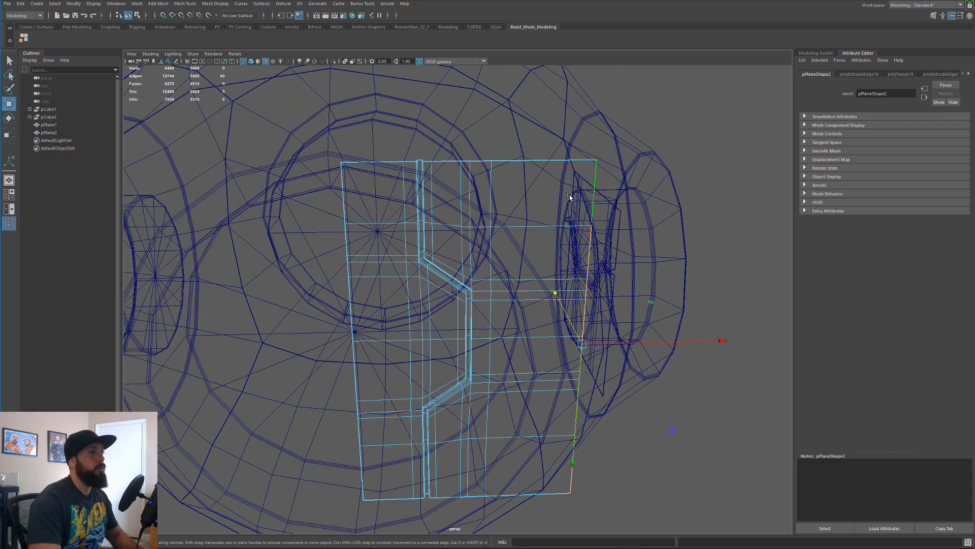
pyautogui.click(595, 184)
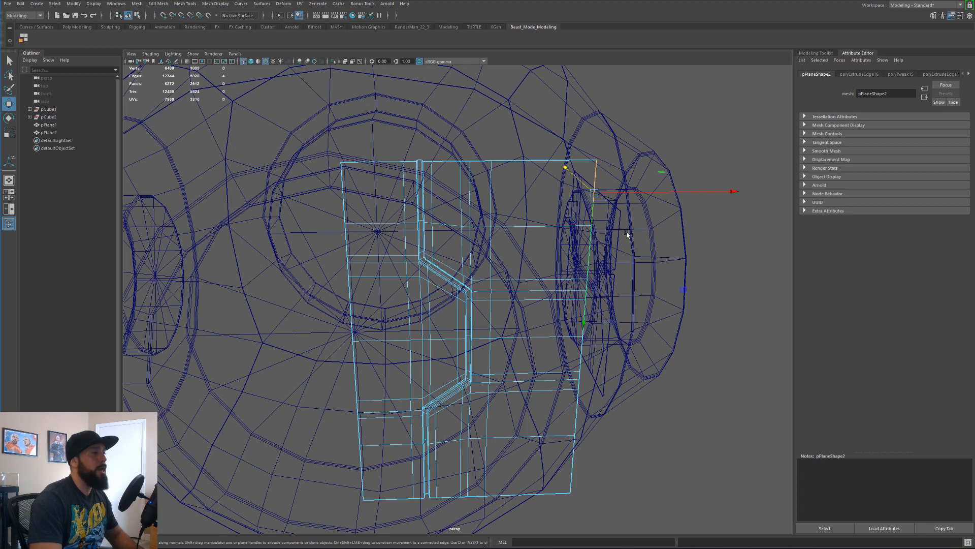
pyautogui.keyDown('alt'); pyautogui.moveTo(627, 234); pyautogui.dragTo(620, 218); pyautogui.keyUp('alt')
pyautogui.keyDown('shift'); pyautogui.doubleClick(575, 496); pyautogui.keyUp('shift')
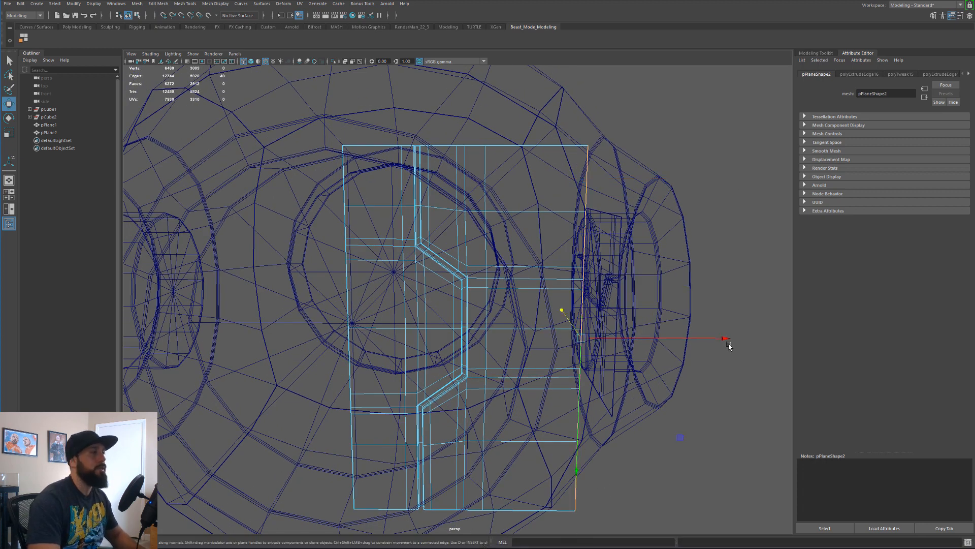
pyautogui.doubleClick(564, 144)
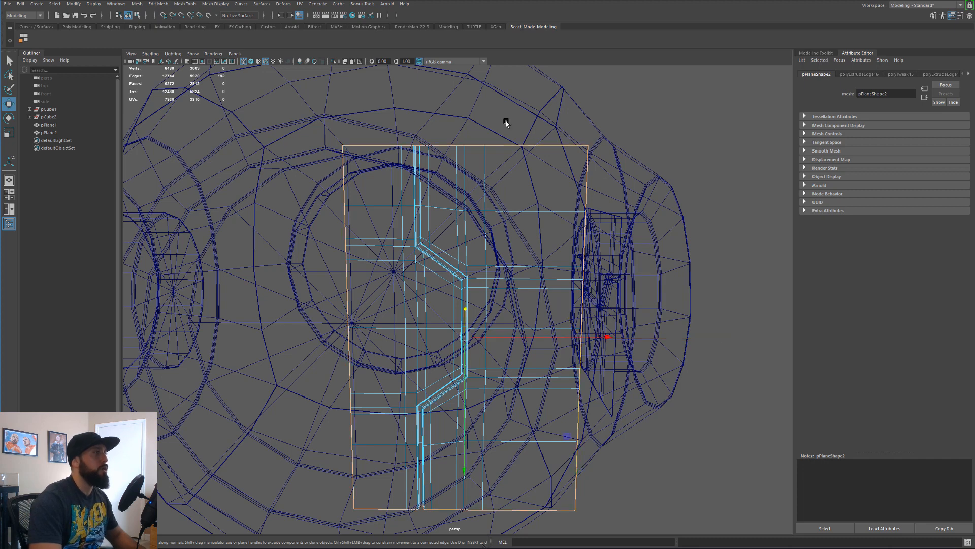
pyautogui.click(588, 173)
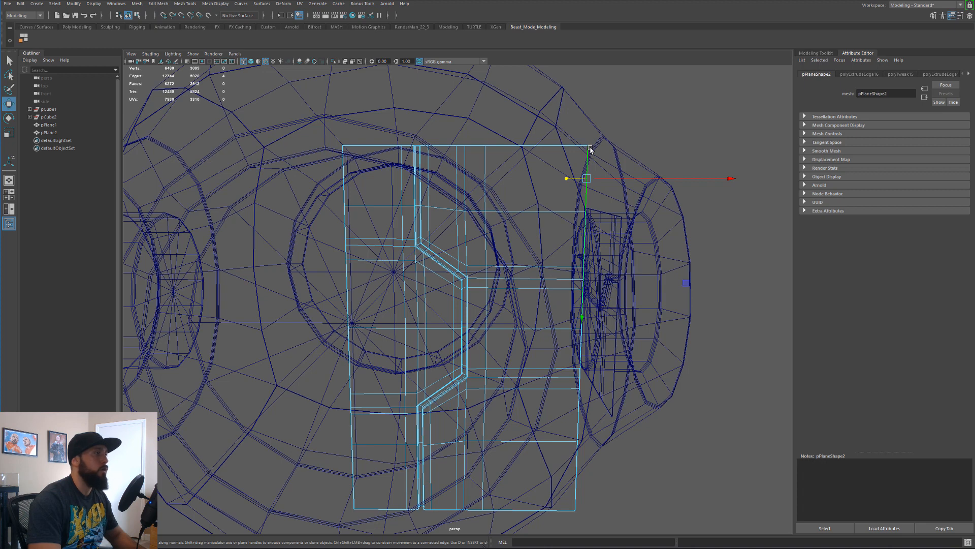
pyautogui.keyDown('shift'); pyautogui.doubleClick(575, 475); pyautogui.keyUp('shift')
pyautogui.moveTo(725, 338)
pyautogui.mouseDown()
pyautogui.moveTo(666, 339)
pyautogui.moveTo(631, 327)
pyautogui.moveTo(633, 355)
pyautogui.moveTo(679, 355)
pyautogui.moveTo(663, 348)
pyautogui.moveTo(672, 369)
pyautogui.mouseUp()
# In shaded view, snap the panel copy's pivot to the centre vertex of the front opening's recessed face
pyautogui.press('5')
pyautogui.scroll(5, 624, 378)
pyautogui.press('d')
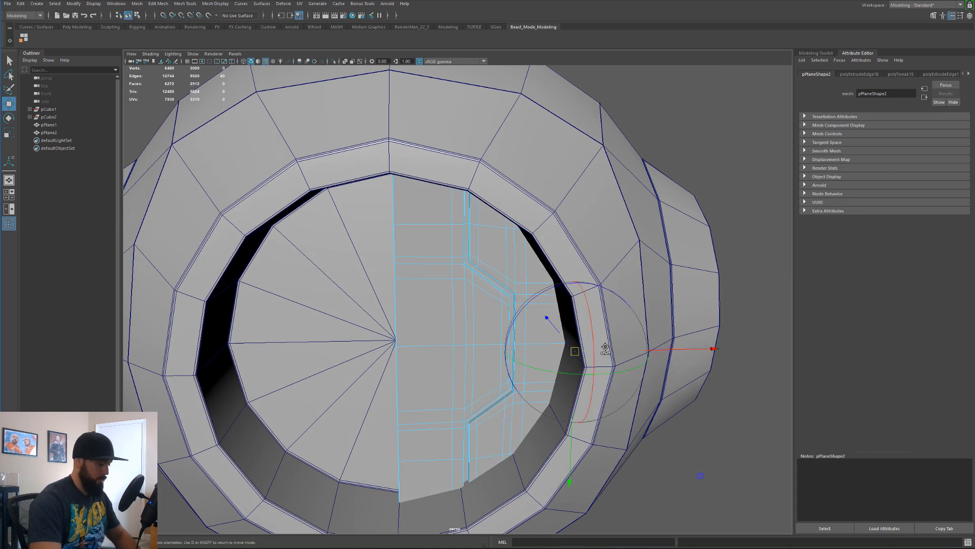
pyautogui.press('v')
pyautogui.moveTo(575, 351); pyautogui.dragTo(398, 342)
pyautogui.press('d')
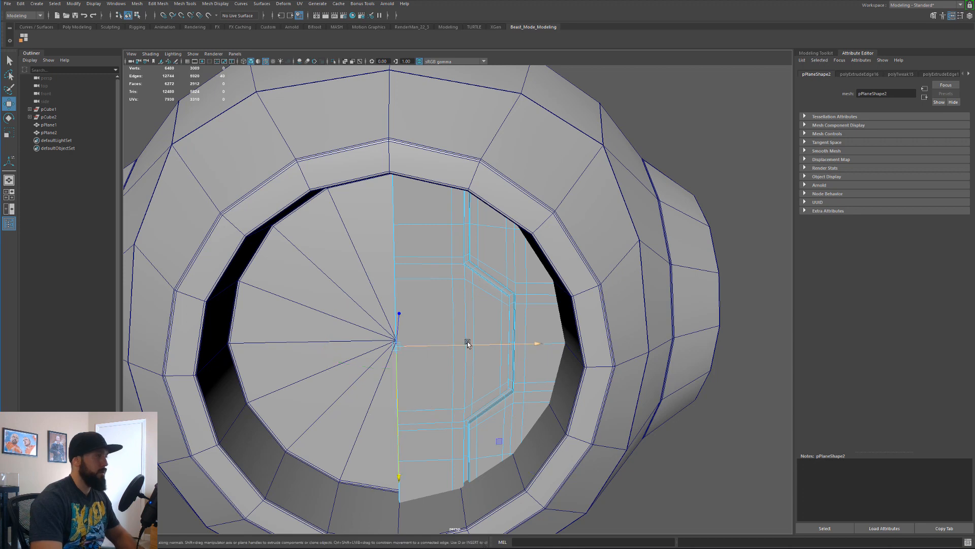
# Try to mirror the panel copy about its object axes with merged border vertices, then undo the mirror
pyautogui.moveTo(468, 342)
pyautogui.keyDown('alt'); pyautogui.mouseDown()
pyautogui.moveTo(497, 338)
pyautogui.moveTo(480, 340)
pyautogui.mouseUp(); pyautogui.keyUp('alt')
pyautogui.keyDown('shift'); pyautogui.rightClick(474, 332); pyautogui.keyUp('shift')
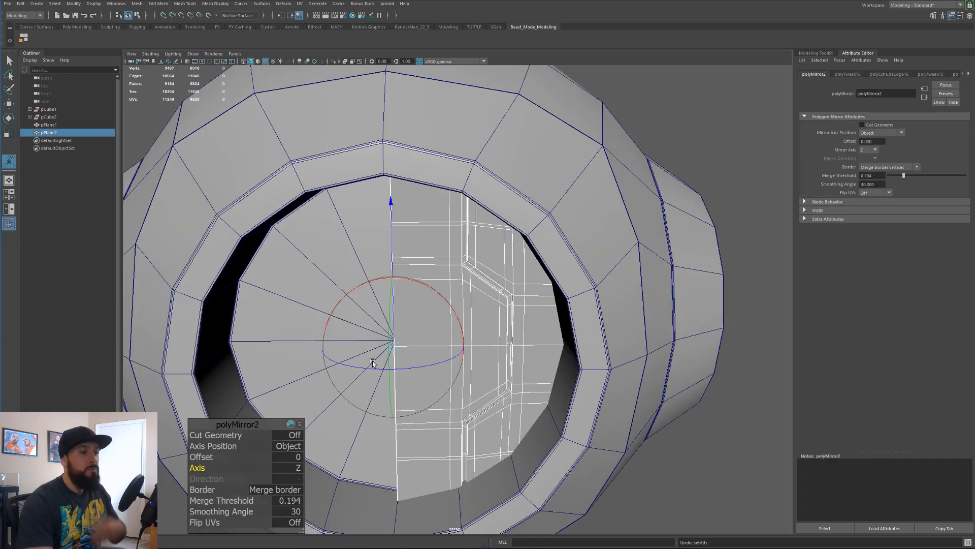
pyautogui.hotkey('ctrl', 'z')
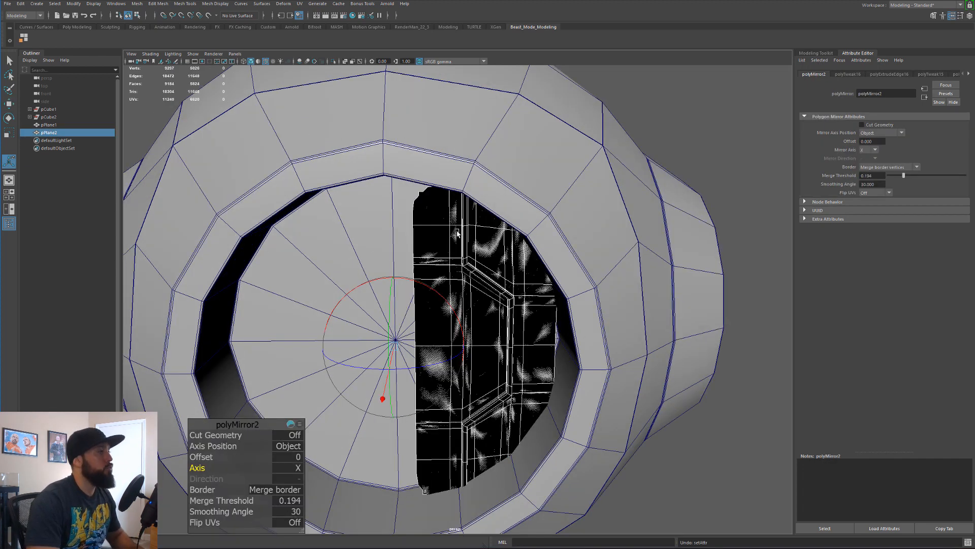
pyautogui.moveTo(439, 236); pyautogui.dragTo(466, 222, button='right')
pyautogui.click(599, 217)
pyautogui.click(435, 240)
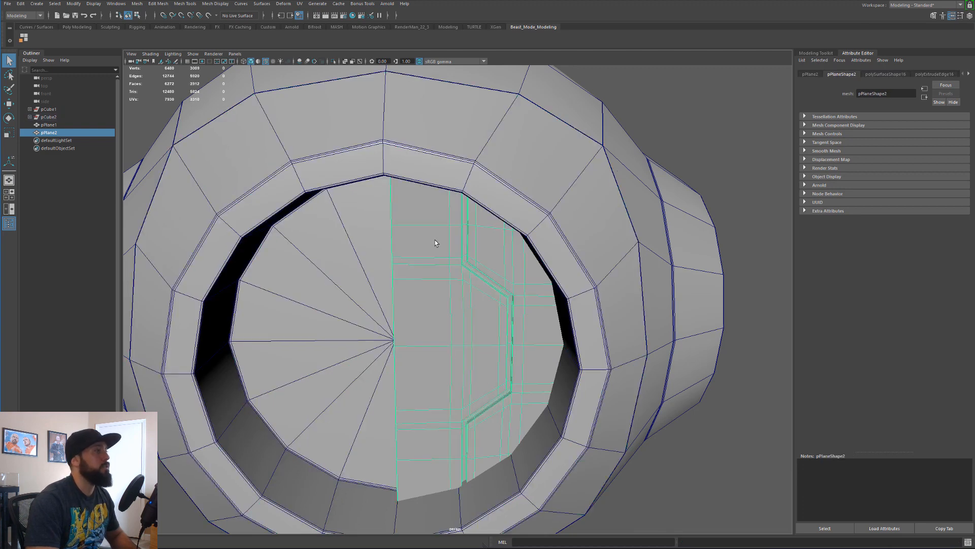
# Freeze the panel copy's transformations and check its transform values before and after
pyautogui.click(961, 16)
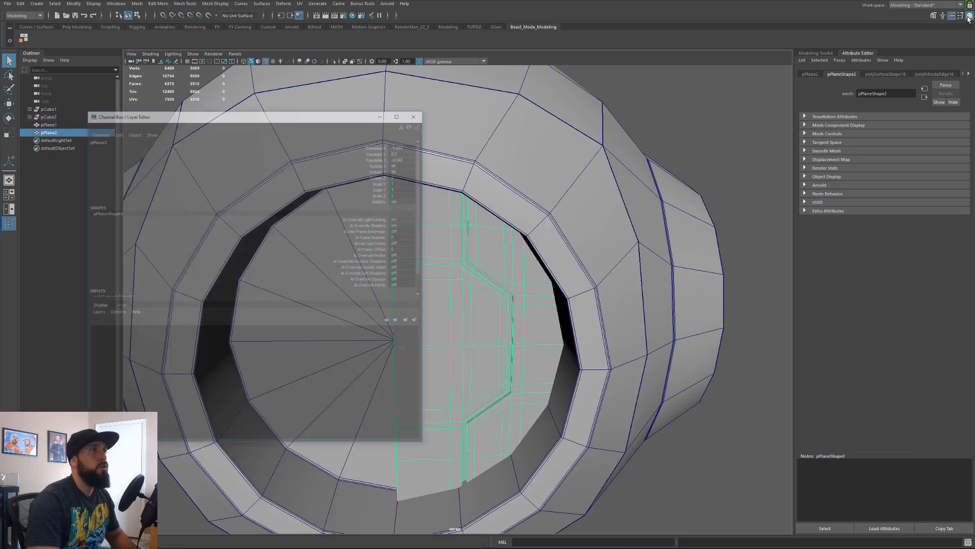
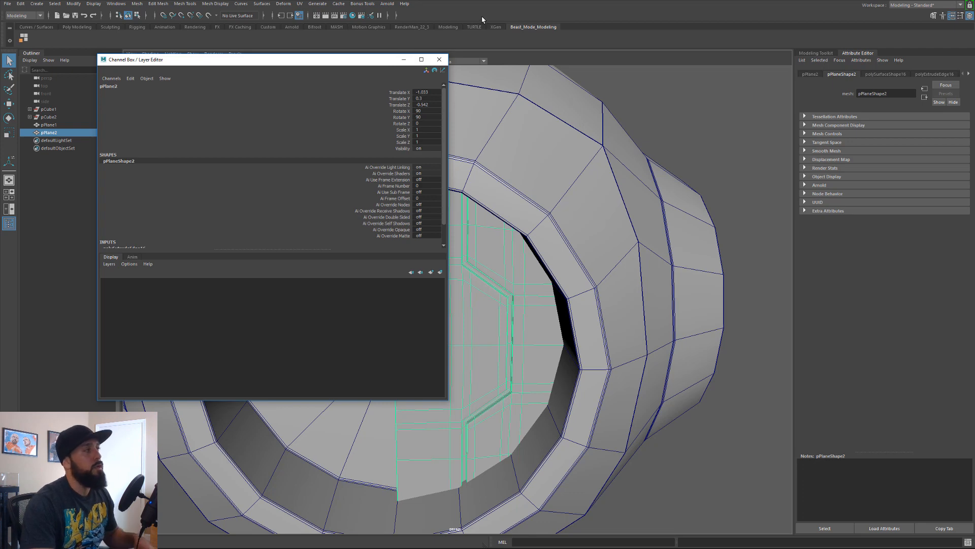
pyautogui.click(440, 59)
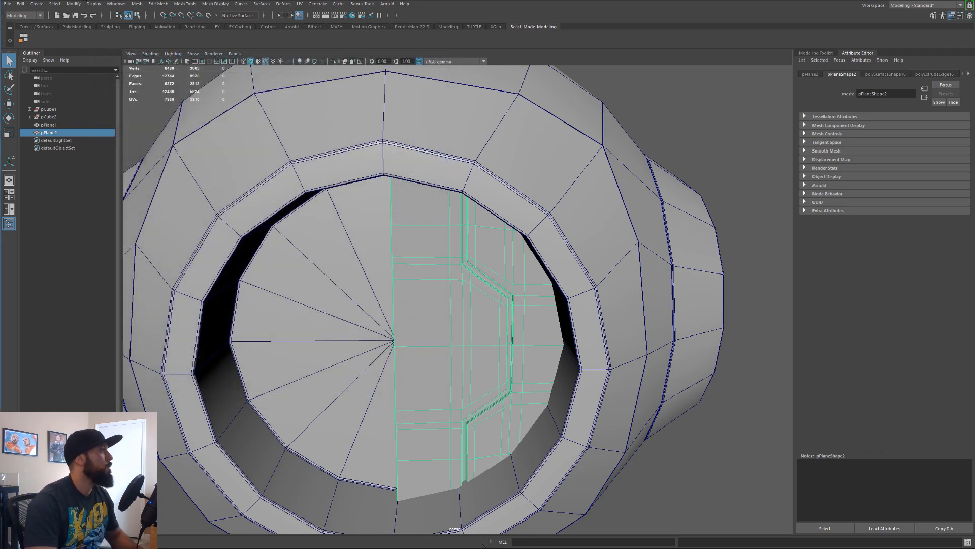
pyautogui.click(74, 4)
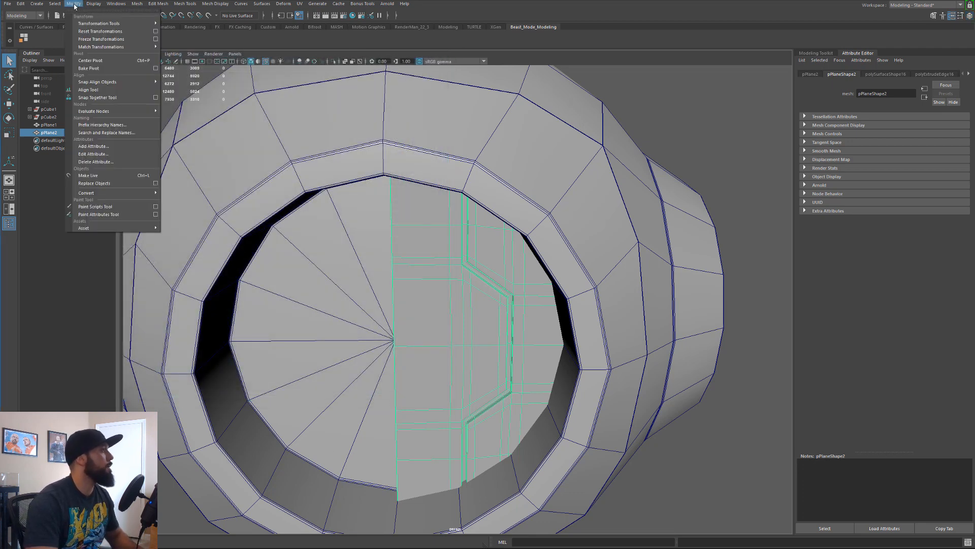
pyautogui.click(101, 39)
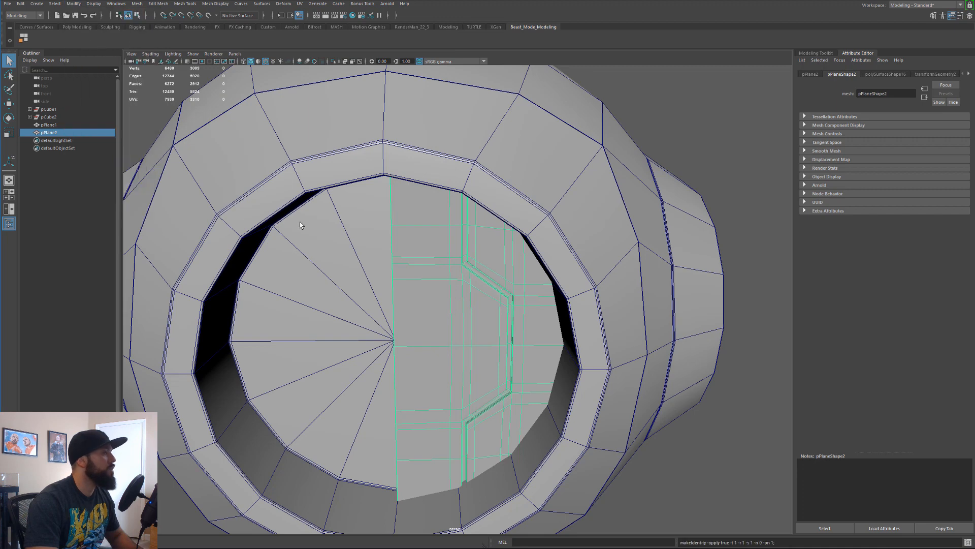
pyautogui.click(967, 17)
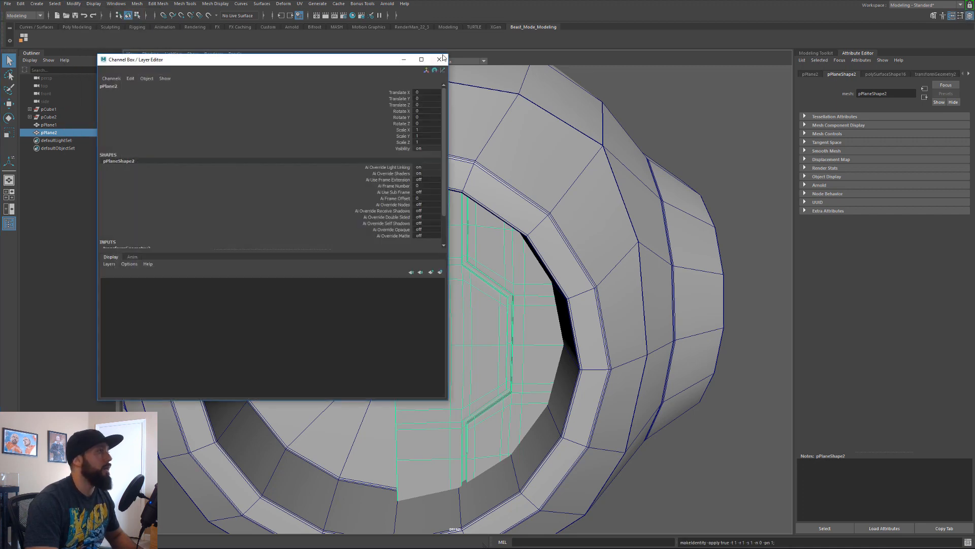
pyautogui.click(404, 59)
# Mirror the panel copy across its object X axis, combining it with the original and merging border vertices
pyautogui.keyDown('alt'); pyautogui.moveTo(242, 429); pyautogui.dragTo(255, 426); pyautogui.keyUp('alt')
pyautogui.keyDown('alt'); pyautogui.moveTo(255, 427); pyautogui.dragTo(322, 374, button='middle'); pyautogui.keyUp('alt')
pyautogui.keyDown('alt'); pyautogui.moveTo(322, 374); pyautogui.dragTo(314, 367); pyautogui.keyUp('alt')
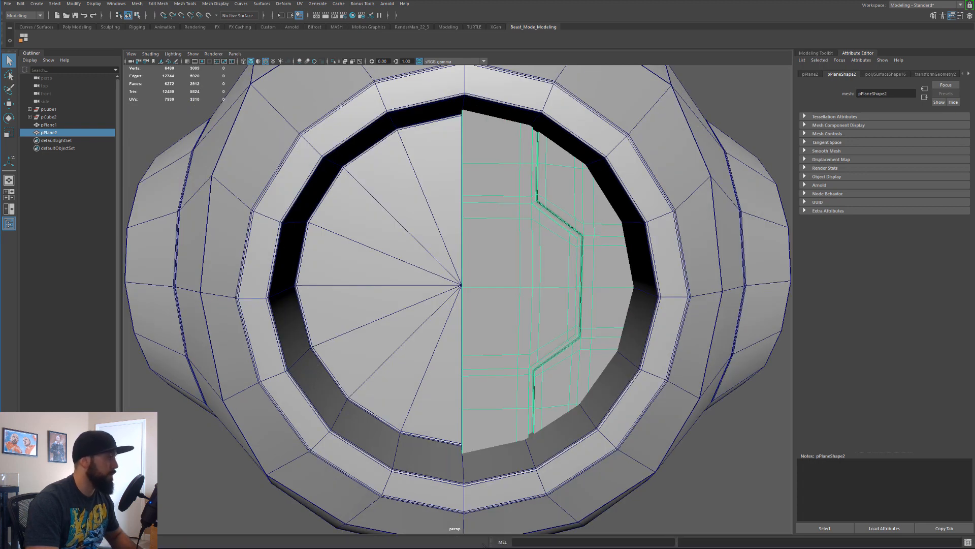
pyautogui.keyDown('shift'); pyautogui.rightClick(500, 244); pyautogui.keyUp('shift')
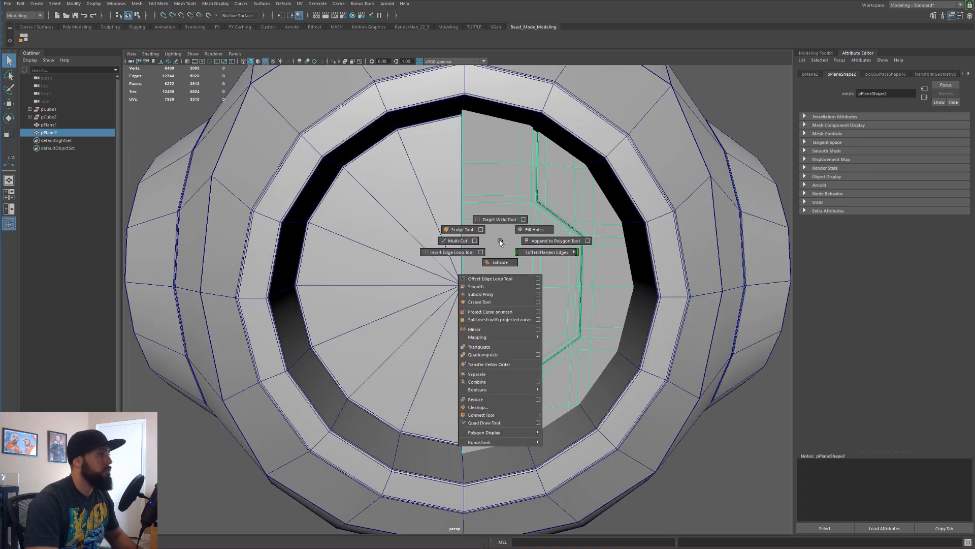
pyautogui.click(538, 329)
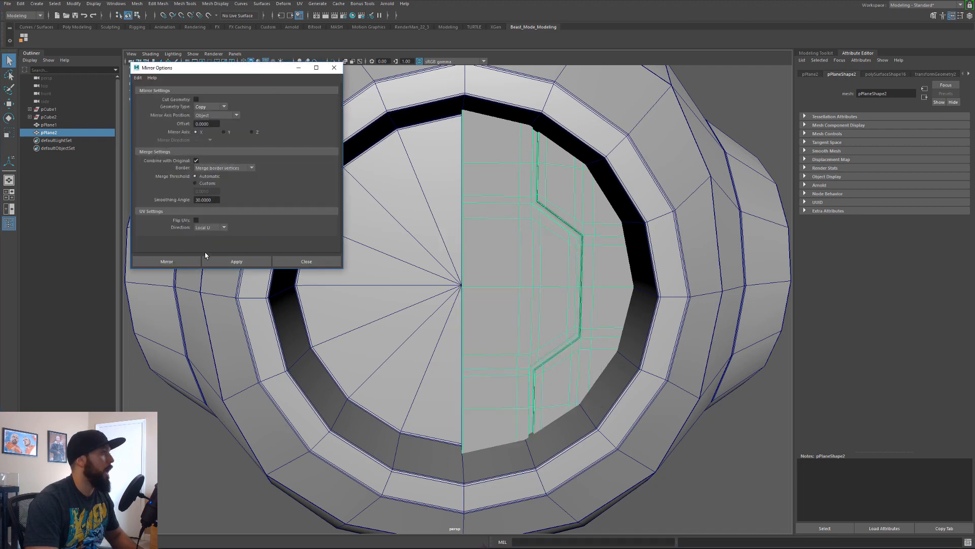
pyautogui.click(188, 261)
# Convert the side-opening section on the model's left from an instance to an independent object
pyautogui.keyDown('alt'); pyautogui.moveTo(606, 221); pyautogui.dragTo(575, 228); pyautogui.keyUp('alt')
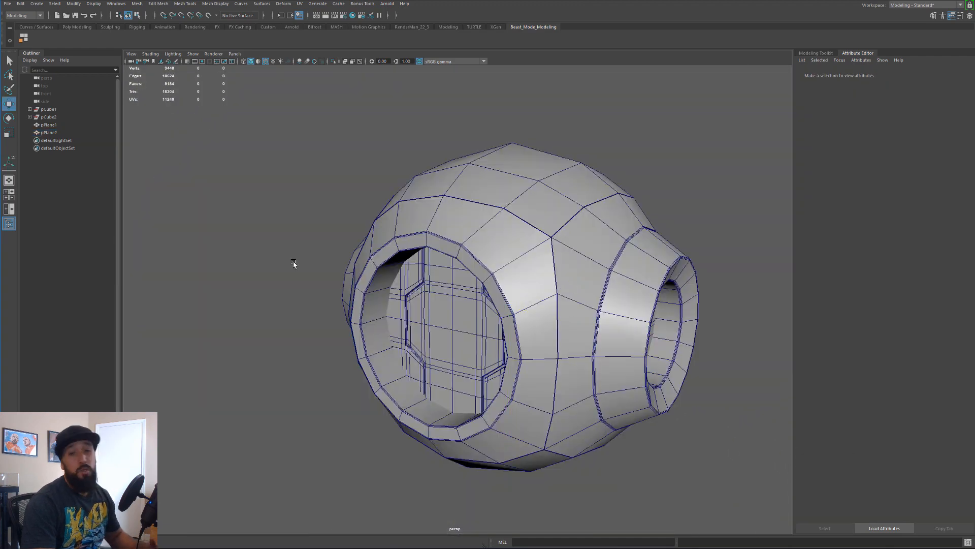
pyautogui.keyDown('alt'); pyautogui.moveTo(508, 233); pyautogui.dragTo(413, 197); pyautogui.keyUp('alt')
pyautogui.keyDown('alt'); pyautogui.moveTo(343, 211); pyautogui.dragTo(385, 281); pyautogui.keyUp('alt')
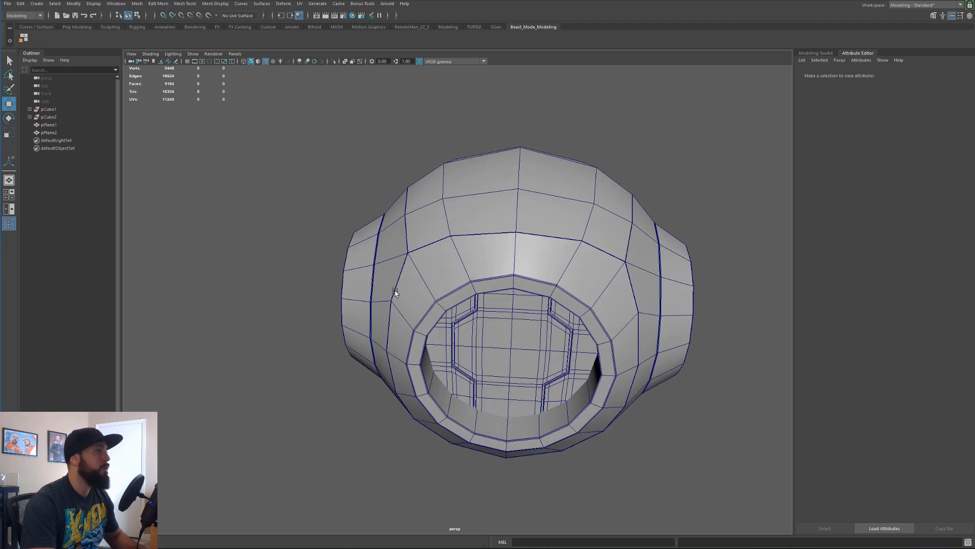
pyautogui.doubleClick(385, 281)
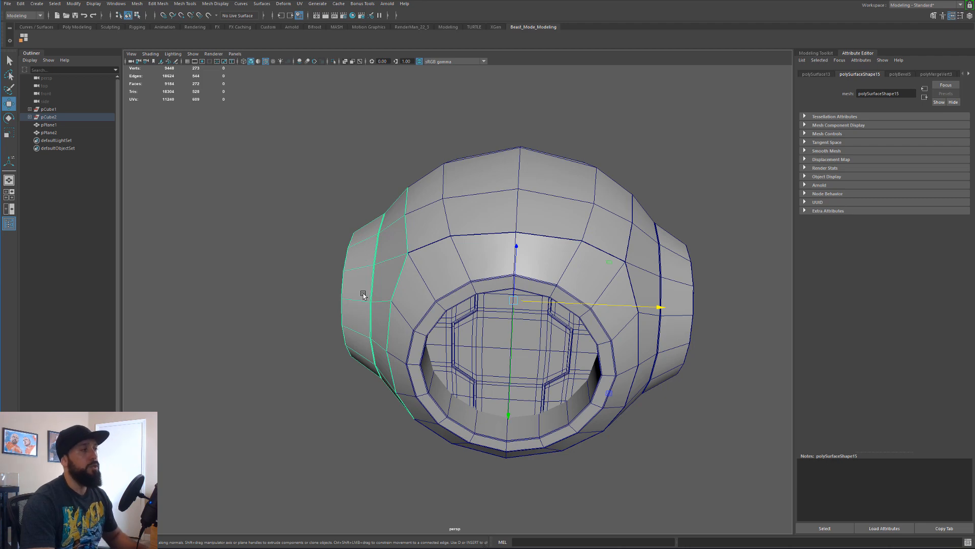
pyautogui.keyDown('alt'); pyautogui.moveTo(382, 275); pyautogui.dragTo(376, 300); pyautogui.keyUp('alt')
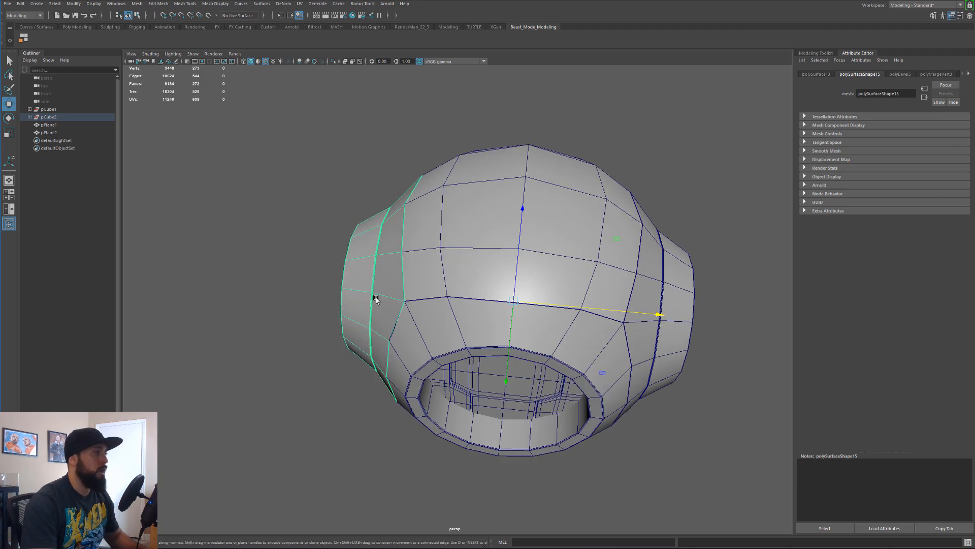
pyautogui.keyDown('alt'); pyautogui.moveTo(438, 300); pyautogui.dragTo(504, 254); pyautogui.keyUp('alt')
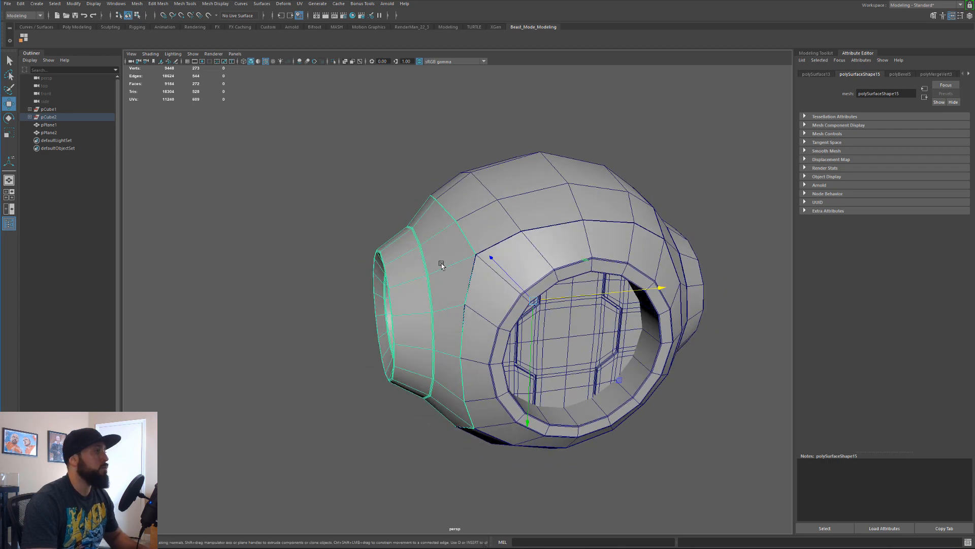
pyautogui.keyDown('alt'); pyautogui.moveTo(449, 283); pyautogui.dragTo(394, 277); pyautogui.keyUp('alt')
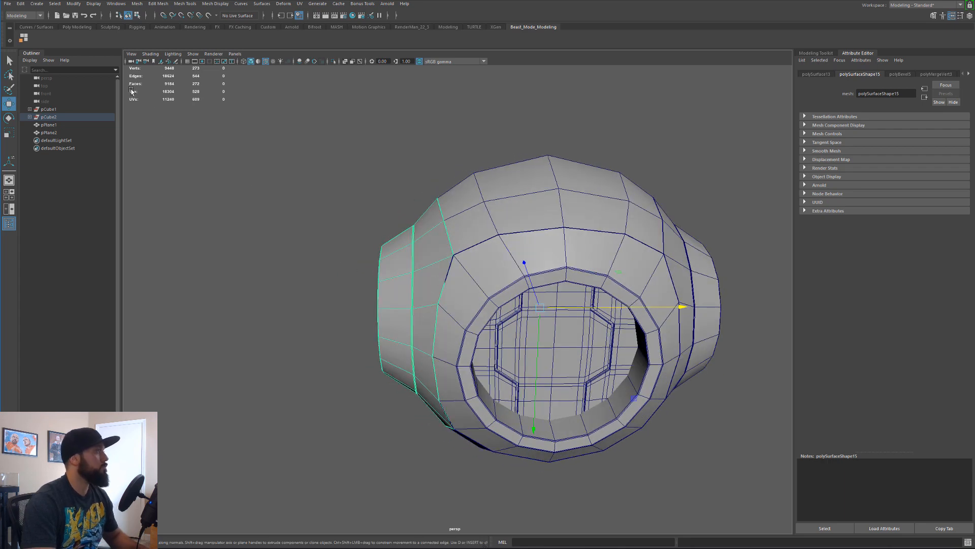
pyautogui.click(74, 4)
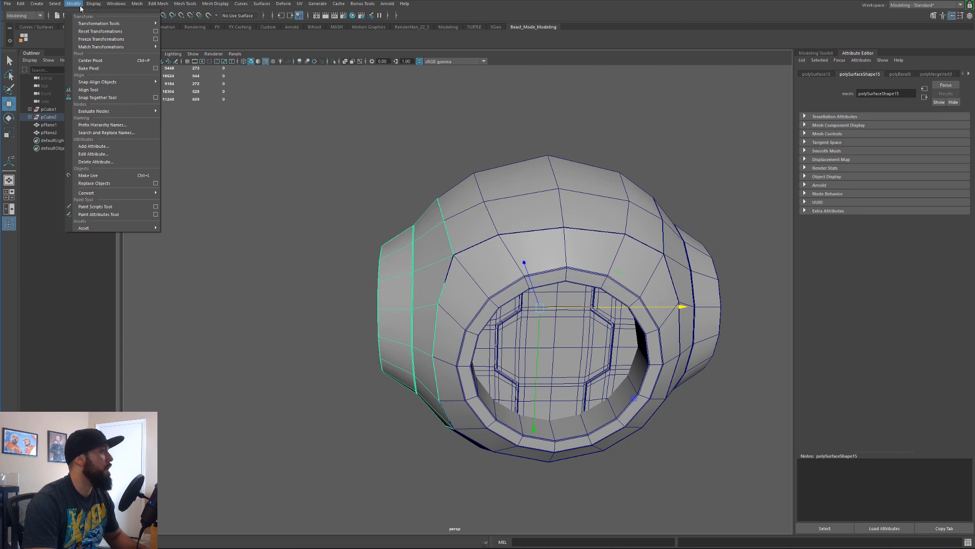
pyautogui.moveTo(105, 198)
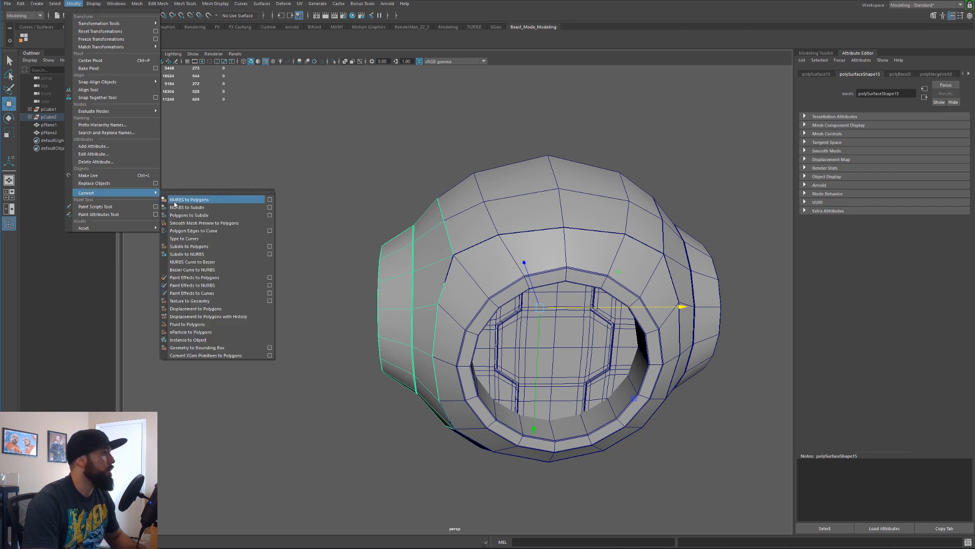
pyautogui.click(188, 343)
pyautogui.click(337, 279)
pyautogui.keyDown('alt'); pyautogui.moveTo(337, 278); pyautogui.dragTo(710, 355); pyautogui.keyUp('alt')
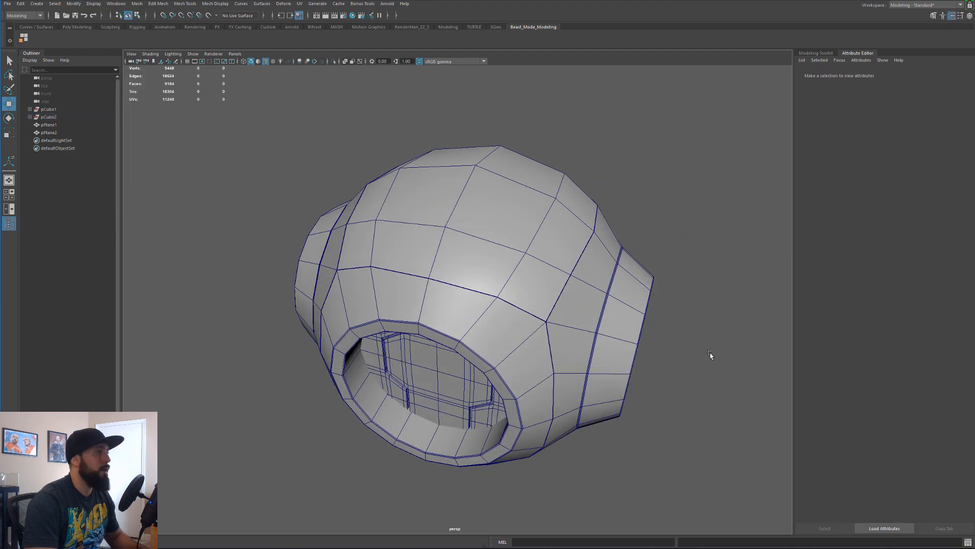
# Try moving one of the sphere's shell sections slightly, then undo the move
pyautogui.doubleClick(648, 283)
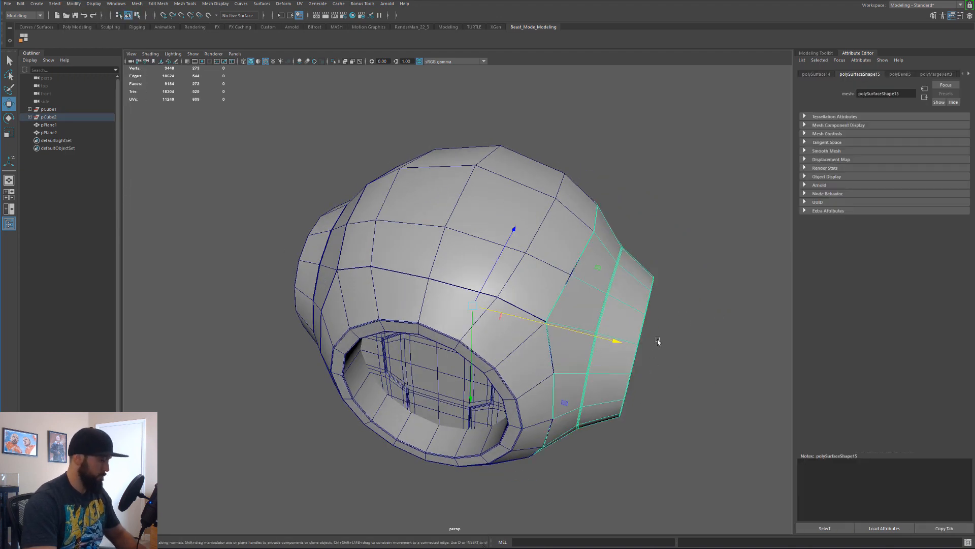
pyautogui.keyDown('alt'); pyautogui.moveTo(663, 306); pyautogui.dragTo(562, 275); pyautogui.keyUp('alt')
pyautogui.click(512, 261)
pyautogui.keyDown('alt'); pyautogui.moveTo(561, 276); pyautogui.dragTo(596, 294); pyautogui.keyUp('alt')
pyautogui.moveTo(526, 233); pyautogui.dragTo(545, 240)
pyautogui.hotkey('ctrl', 'z')
# In wireframe view, delete the circular cap faces at the back of the front opening's recess, then return to shaded view
pyautogui.keyDown('alt'); pyautogui.moveTo(575, 274); pyautogui.dragTo(580, 266); pyautogui.keyUp('alt')
pyautogui.moveTo(546, 248); pyautogui.dragTo(601, 236, button='right')
pyautogui.keyDown('alt'); pyautogui.moveTo(586, 241); pyautogui.dragTo(534, 241); pyautogui.keyUp('alt')
pyautogui.press('q')
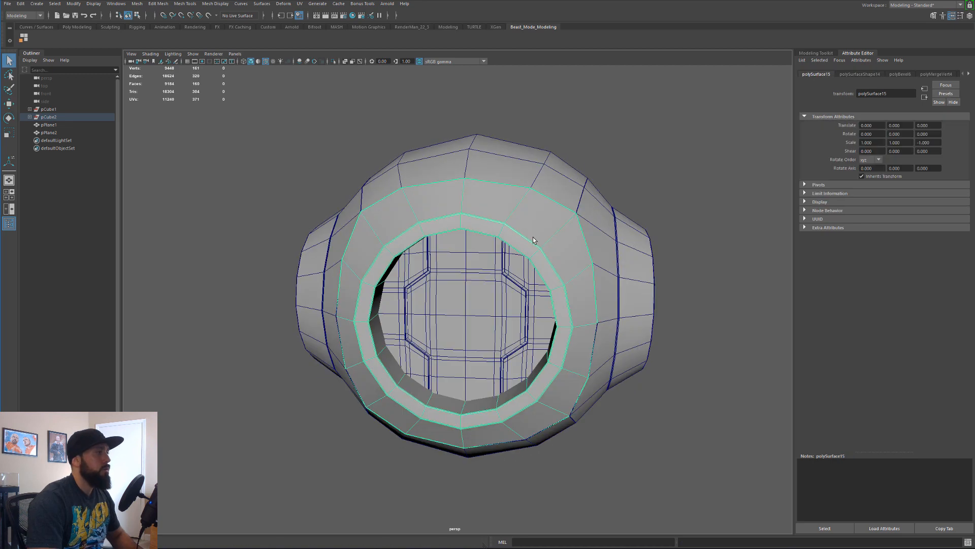
pyautogui.click(467, 311)
pyautogui.keyDown('alt'); pyautogui.moveTo(470, 359); pyautogui.dragTo(484, 198); pyautogui.keyUp('alt')
pyautogui.click(484, 196)
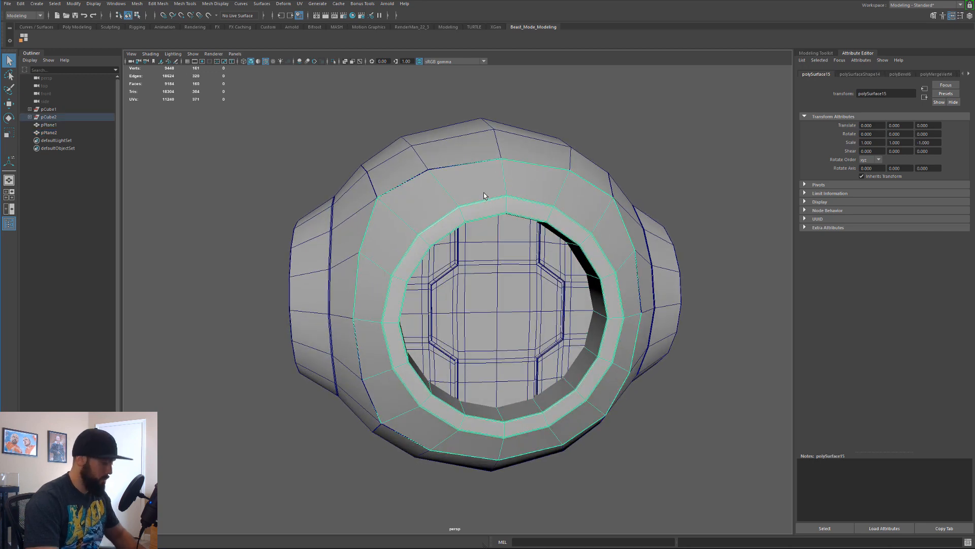
pyautogui.press('4')
pyautogui.keyDown('alt'); pyautogui.moveTo(538, 274); pyautogui.dragTo(508, 269); pyautogui.keyUp('alt')
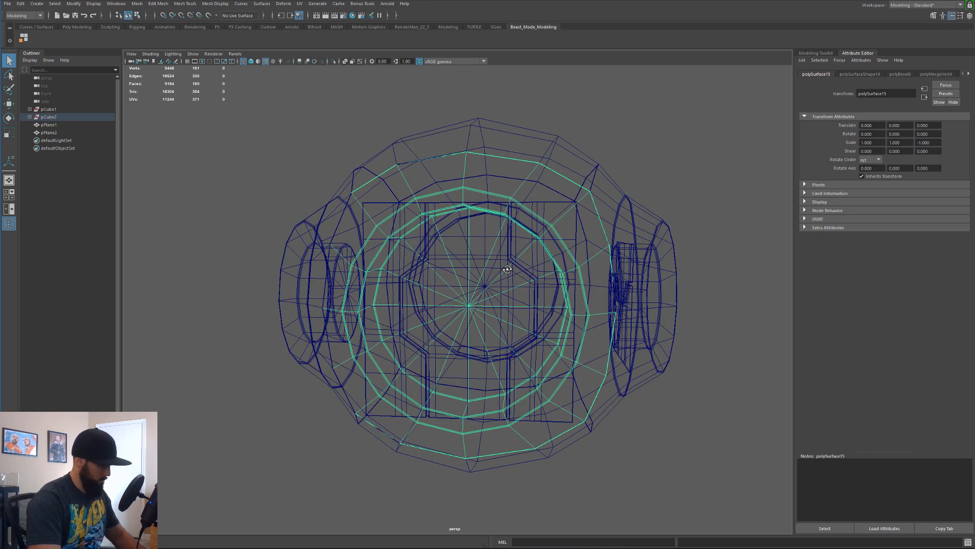
pyautogui.moveTo(507, 269); pyautogui.dragTo(500, 325, button='right')
pyautogui.doubleClick(468, 304)
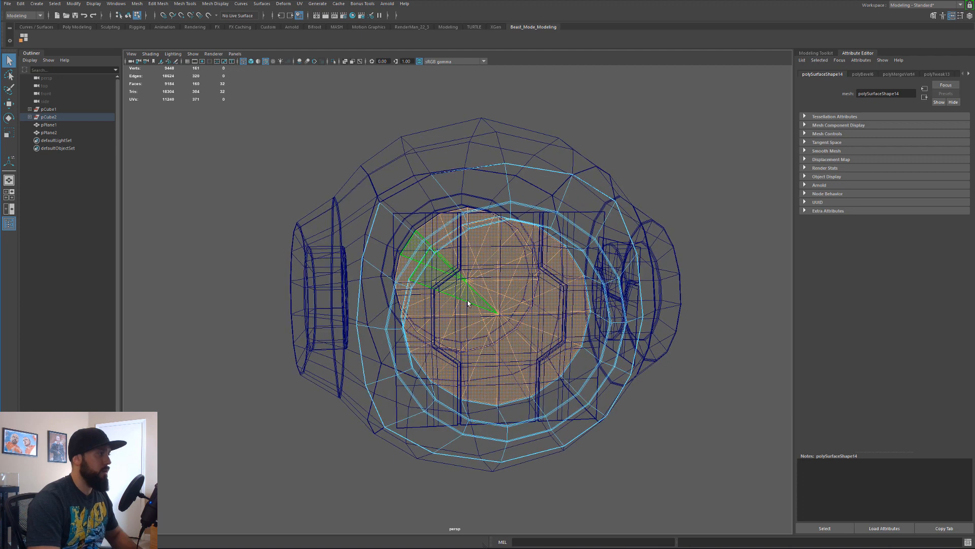
pyautogui.press('Delete')
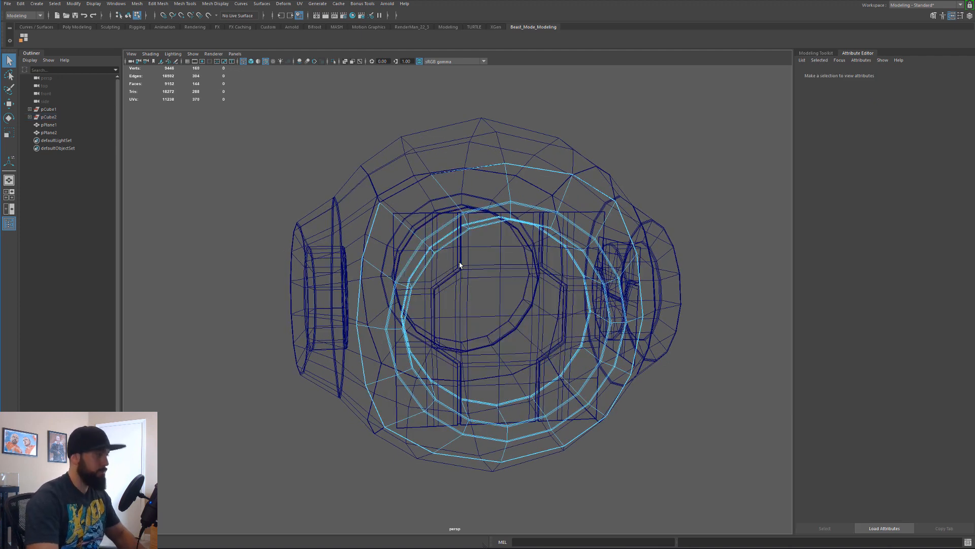
pyautogui.press('5')
# Combine the front opening section with its grooved panel into a single mesh
pyautogui.moveTo(478, 186); pyautogui.dragTo(511, 174, button='right')
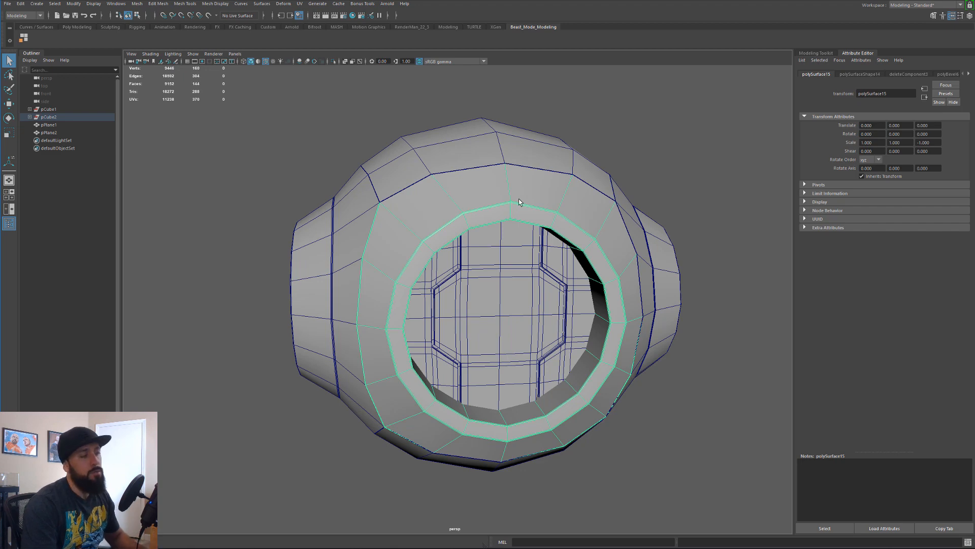
pyautogui.keyDown('alt'); pyautogui.moveTo(482, 193); pyautogui.dragTo(493, 244); pyautogui.keyUp('alt')
pyautogui.moveTo(493, 244); pyautogui.dragTo(524, 236, button='right')
pyautogui.click(533, 352)
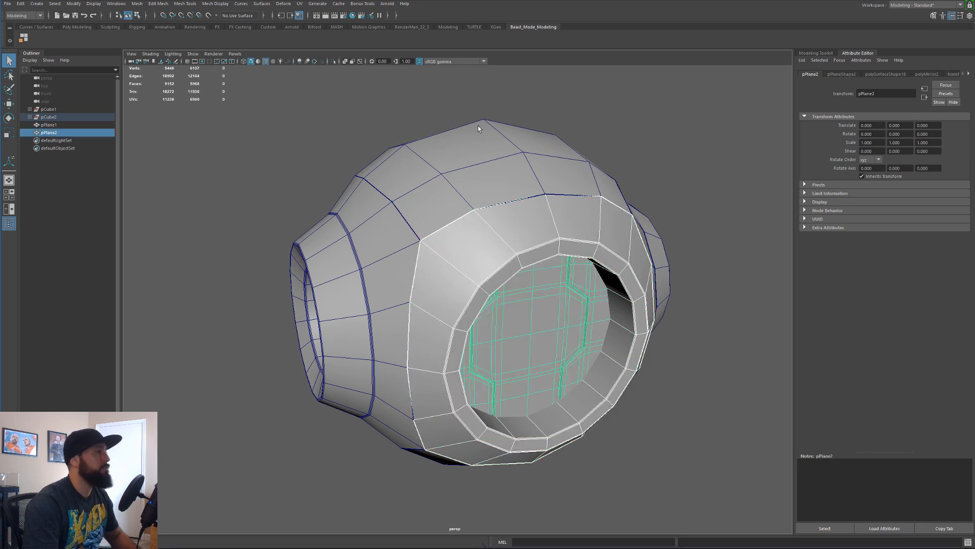
pyautogui.click(138, 4)
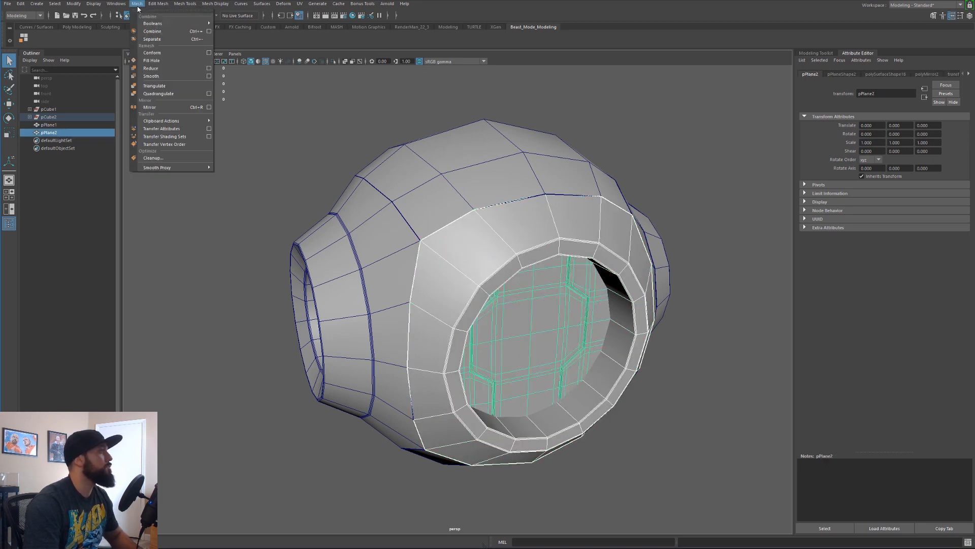
pyautogui.click(155, 32)
pyautogui.moveTo(706, 257)
pyautogui.keyDown('alt'); pyautogui.mouseDown()
pyautogui.moveTo(666, 227)
pyautogui.moveTo(705, 257)
pyautogui.moveTo(724, 257)
pyautogui.mouseUp(); pyautogui.keyUp('alt')
pyautogui.hotkey('ctrl', 'e')
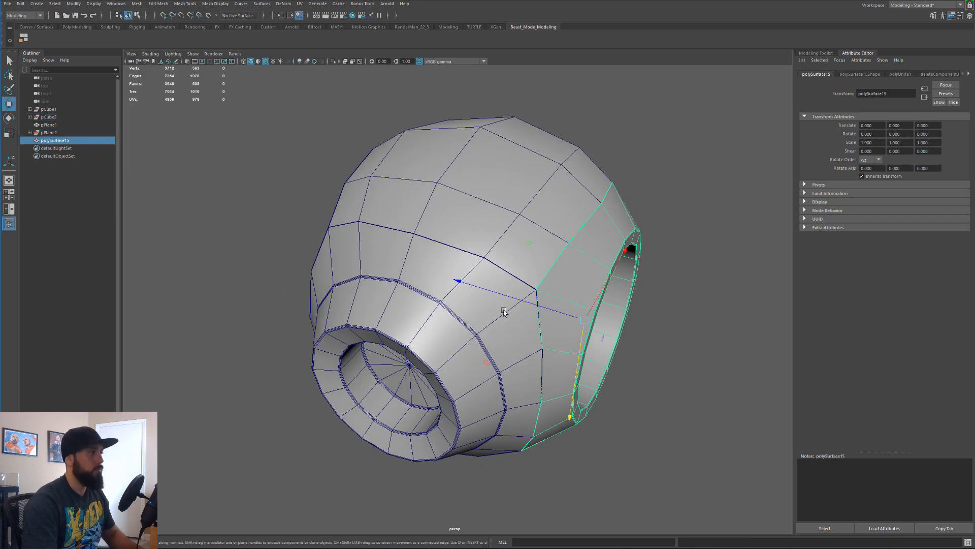
# Snap the combined front section's pivot to the centre vertex at the top of the sphere
pyautogui.moveTo(505, 294); pyautogui.dragTo(615, 283)
pyautogui.hotkey('ctrl', 'z')
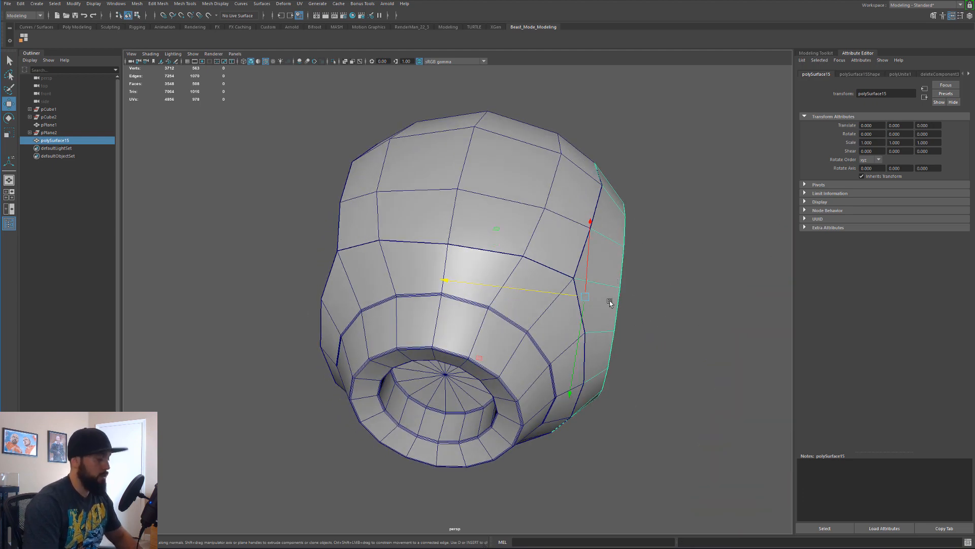
pyautogui.press('d')
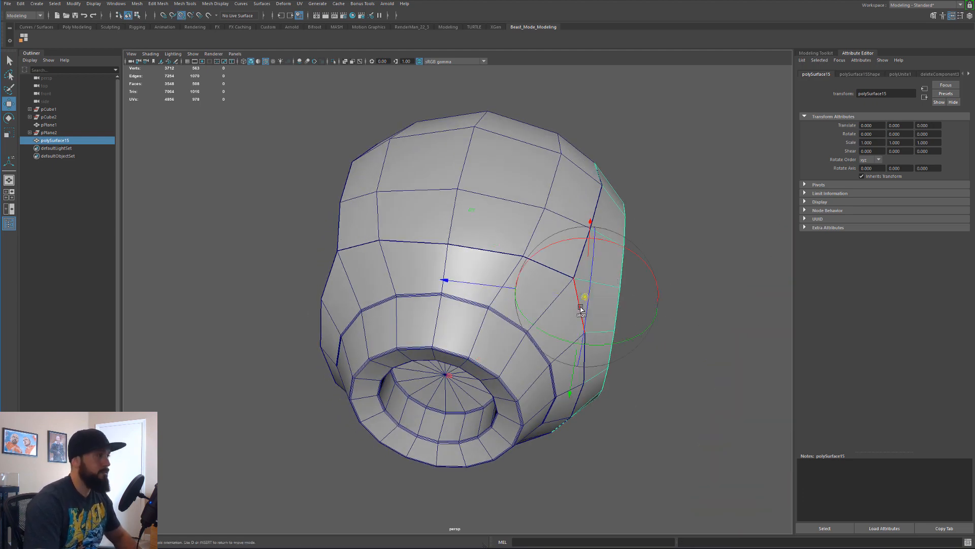
pyautogui.moveTo(581, 308); pyautogui.dragTo(474, 130)
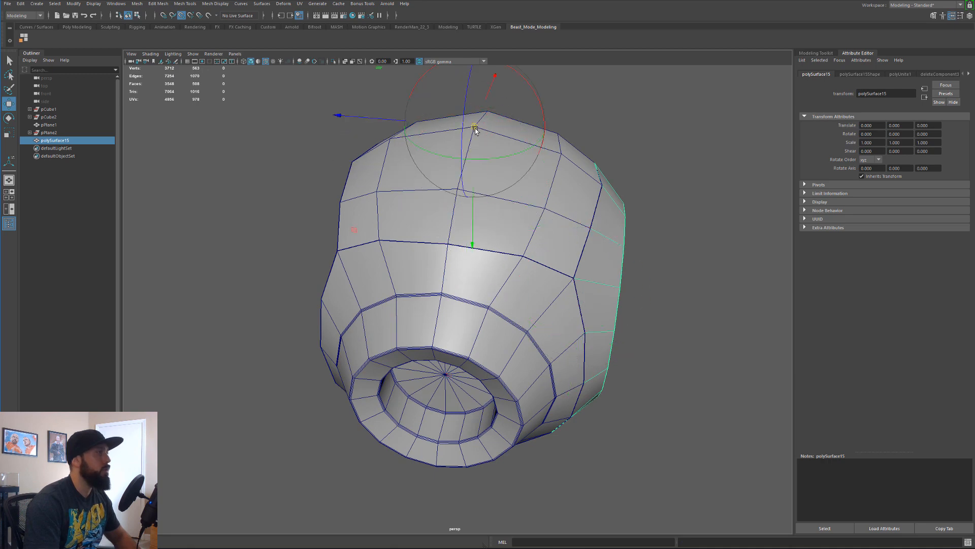
pyautogui.keyDown('alt'); pyautogui.moveTo(523, 163); pyautogui.dragTo(539, 223); pyautogui.keyUp('alt')
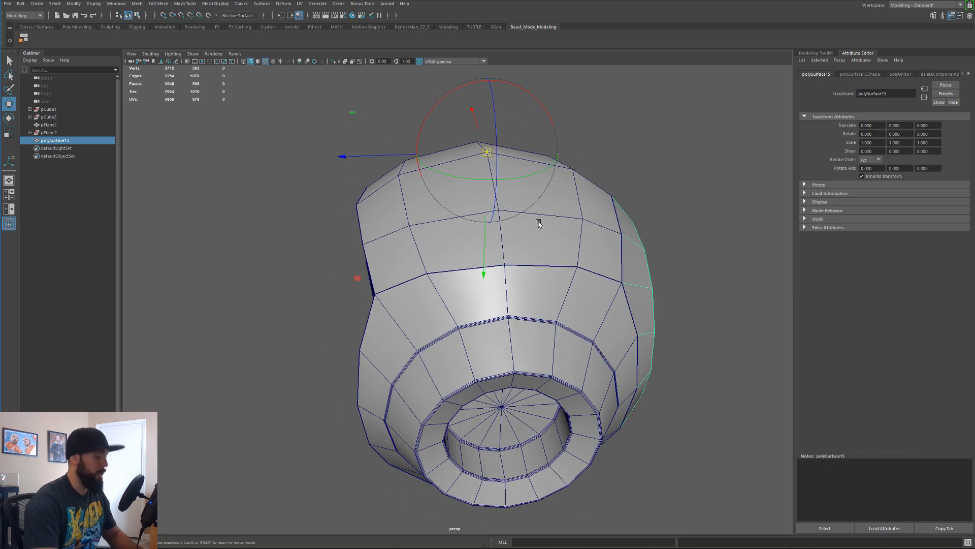
pyautogui.press('d')
# Mirror the combined front section across its object Z axis, combining it with the original and merging border vertices
pyautogui.keyDown('alt'); pyautogui.moveTo(554, 254); pyautogui.dragTo(549, 250); pyautogui.keyUp('alt')
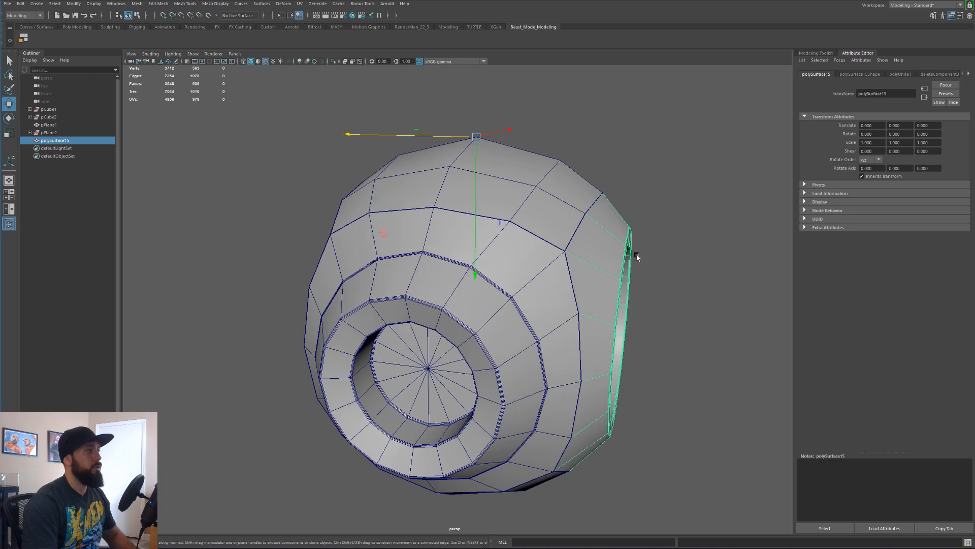
pyautogui.keyDown('shift'); pyautogui.rightClick(602, 231); pyautogui.keyUp('shift')
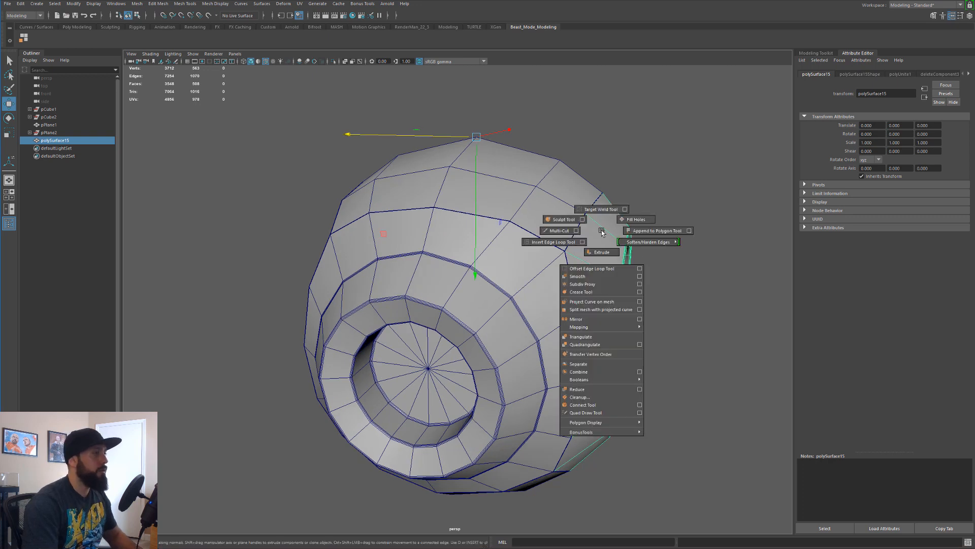
pyautogui.click(639, 319)
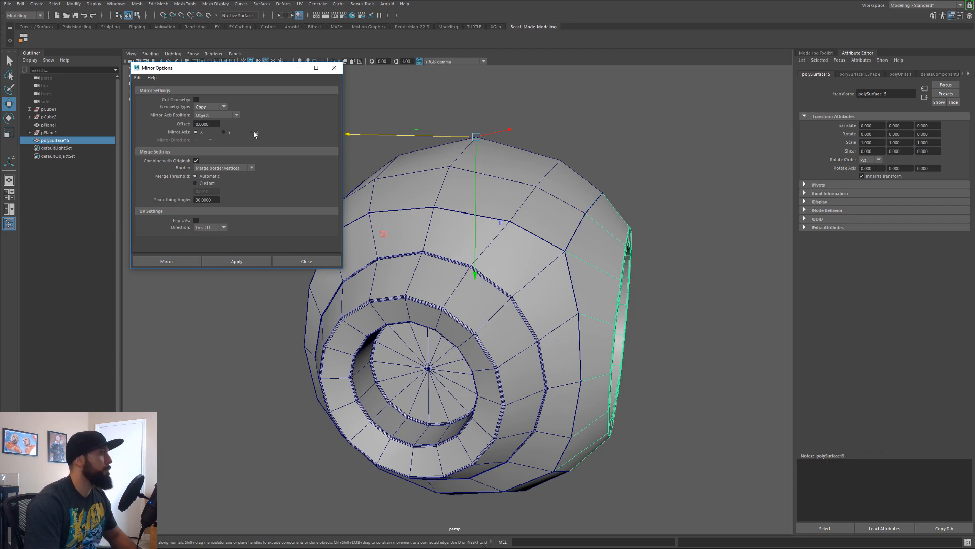
pyautogui.click(166, 261)
# In wireframe view, delete the circular cap faces inside the side opening's recess, then return to shaded view
pyautogui.keyDown('alt'); pyautogui.moveTo(468, 263); pyautogui.dragTo(499, 325); pyautogui.keyUp('alt')
pyautogui.click(399, 340)
pyautogui.click(435, 259)
pyautogui.moveTo(448, 294)
pyautogui.keyDown('alt'); pyautogui.mouseDown()
pyautogui.moveTo(430, 299)
pyautogui.moveTo(456, 320)
pyautogui.mouseUp(); pyautogui.keyUp('alt')
pyautogui.press('4')
pyautogui.press('q')
pyautogui.moveTo(447, 320); pyautogui.dragTo(436, 340, button='right')
pyautogui.keyDown('alt'); pyautogui.moveTo(445, 325); pyautogui.dragTo(431, 349); pyautogui.keyUp('alt')
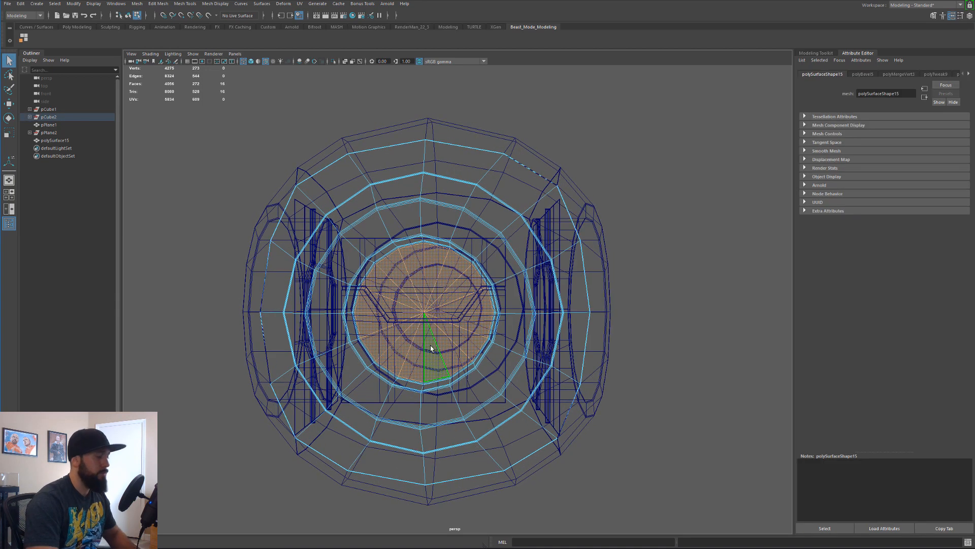
pyautogui.press('Delete')
pyautogui.keyDown('alt'); pyautogui.moveTo(409, 310); pyautogui.dragTo(428, 307); pyautogui.keyUp('alt')
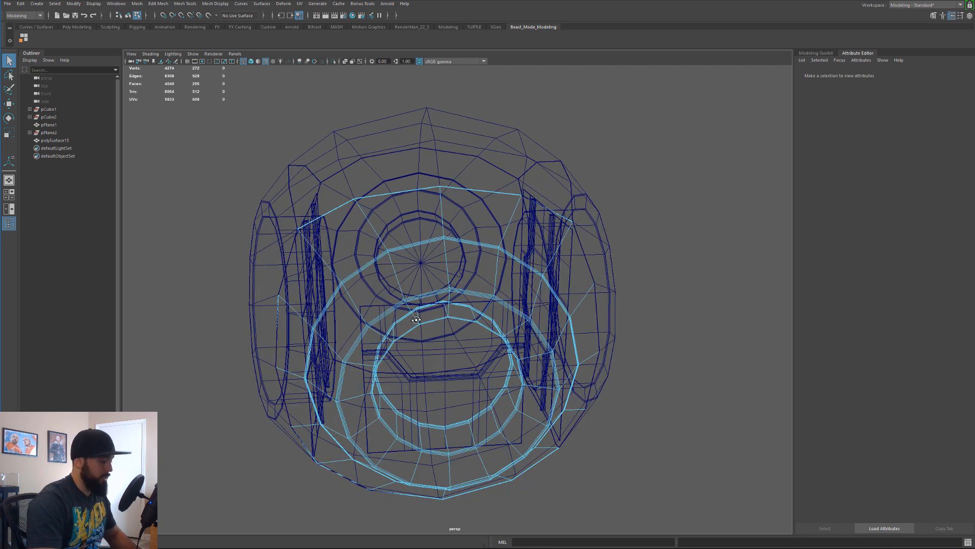
pyautogui.press('5')
# Combine the side opening section with the grooved panel inside it into a single mesh
pyautogui.rightClick(463, 247)
pyautogui.click(481, 236)
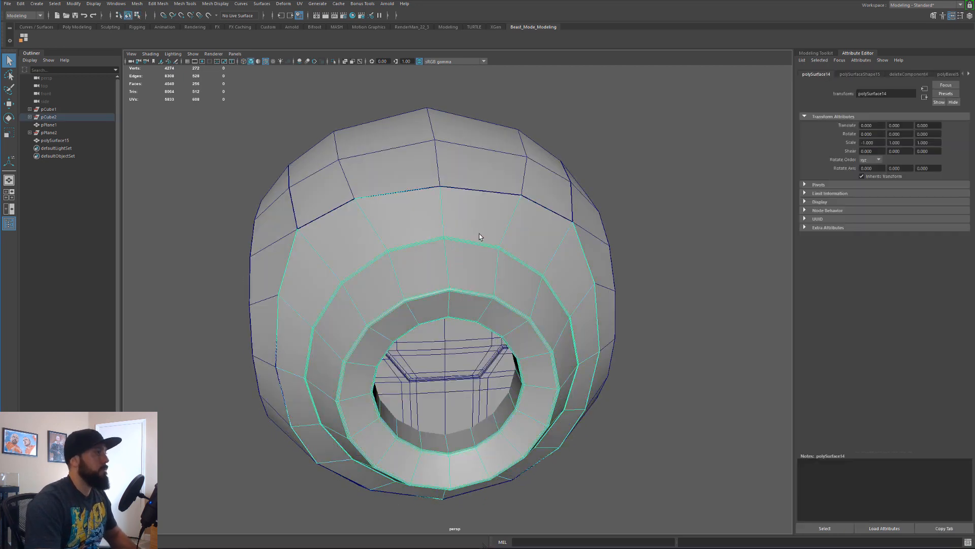
pyautogui.click(457, 356)
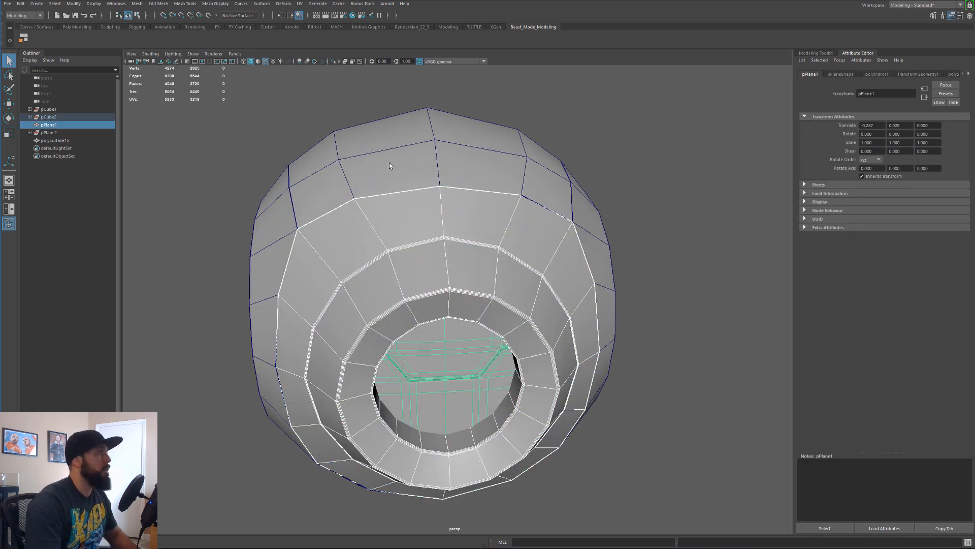
pyautogui.press('g')
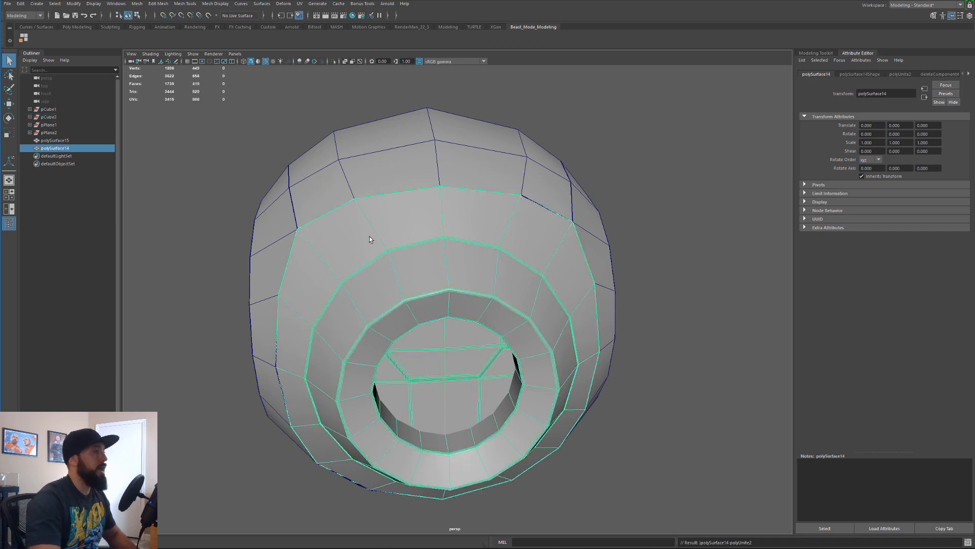
# Snap the combined side section's pivot to the sphere's top centre vertex
pyautogui.keyDown('alt'); pyautogui.moveTo(370, 236); pyautogui.dragTo(367, 268); pyautogui.keyUp('alt')
pyautogui.press('w')
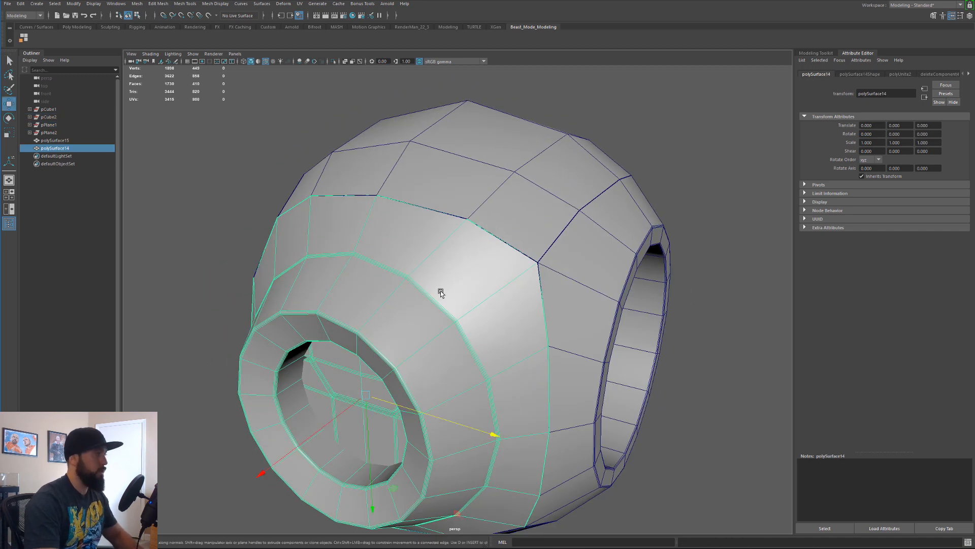
pyautogui.scroll(-4, 441, 290)
pyautogui.press('d')
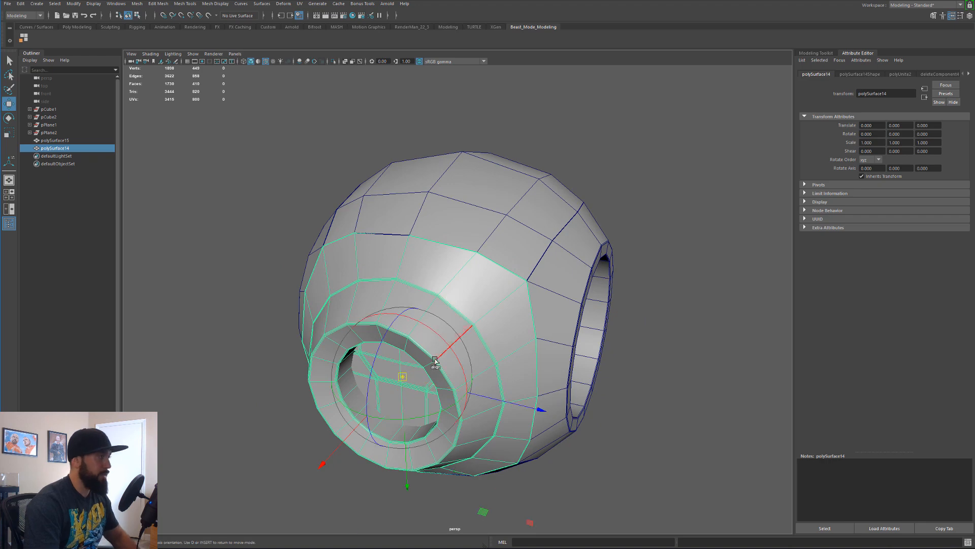
pyautogui.click(461, 152)
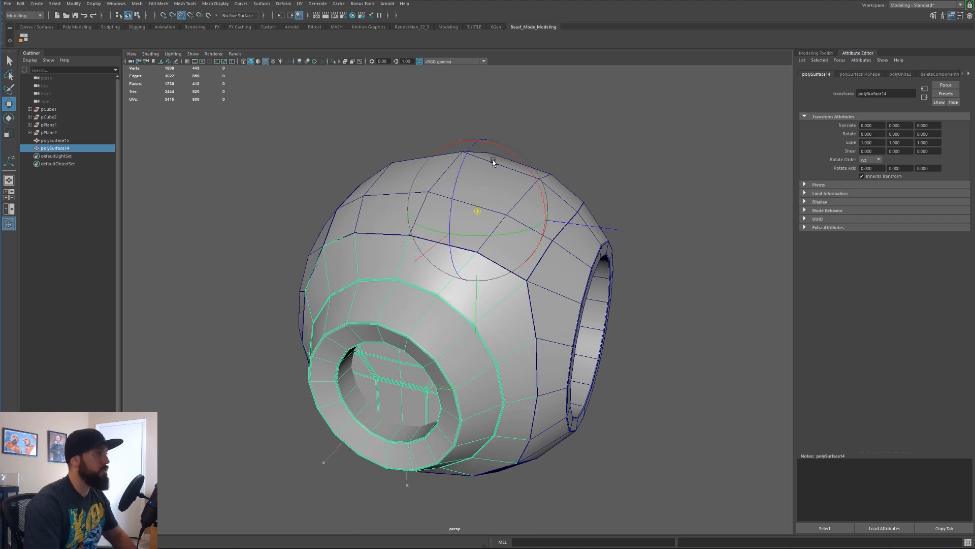
pyautogui.press('d')
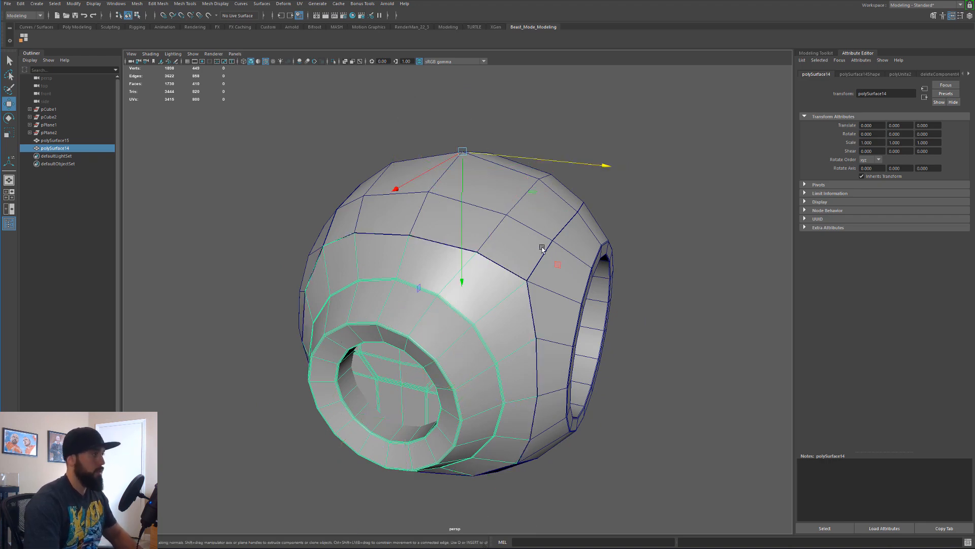
# Open the Mirror options for the combined side section, and delete the old section on the sphere's opposite side
pyautogui.keyDown('alt'); pyautogui.moveTo(528, 237); pyautogui.dragTo(503, 257); pyautogui.keyUp('alt')
pyautogui.keyDown('shift'); pyautogui.rightClick(429, 293); pyautogui.keyUp('shift')
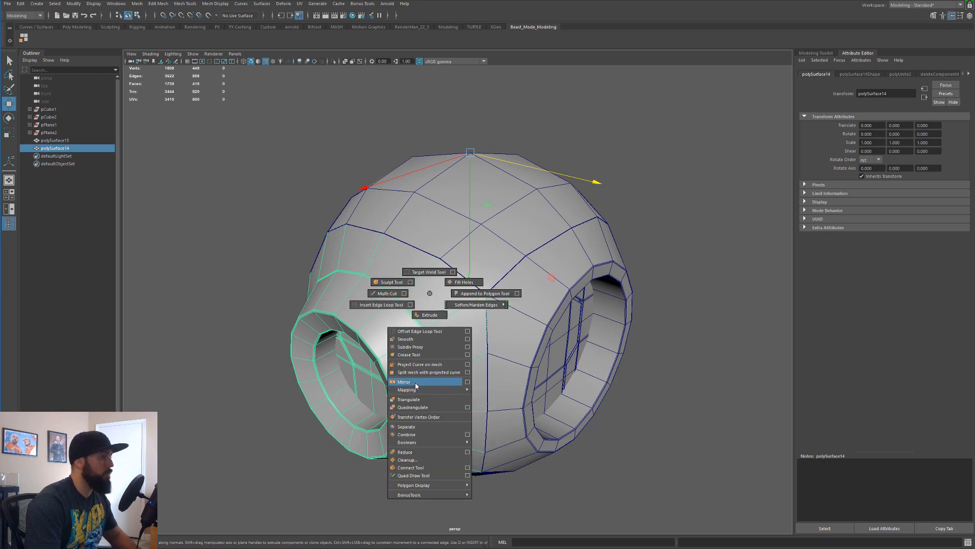
pyautogui.click(467, 381)
pyautogui.keyDown('alt'); pyautogui.moveTo(403, 283); pyautogui.dragTo(634, 252); pyautogui.keyUp('alt')
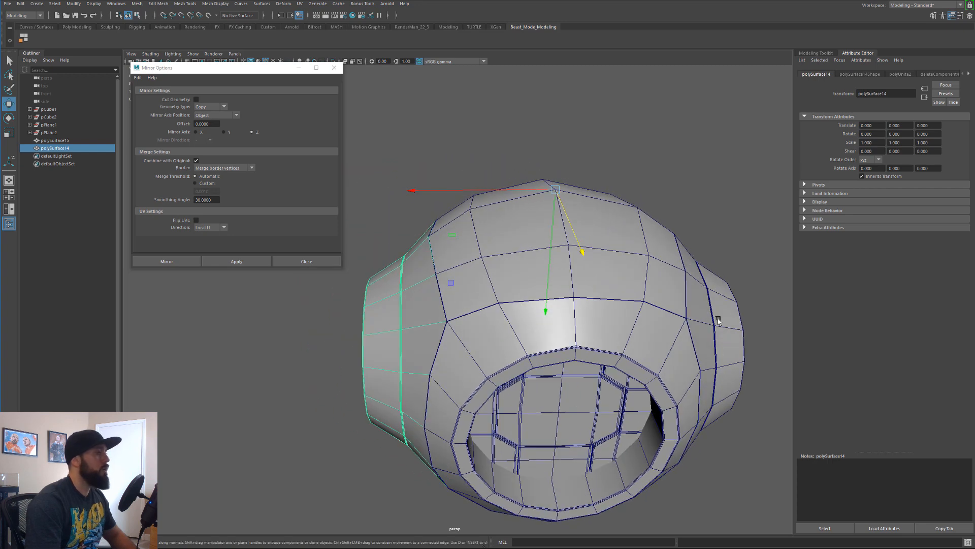
pyautogui.keyDown('alt'); pyautogui.moveTo(704, 252); pyautogui.dragTo(634, 270); pyautogui.keyUp('alt')
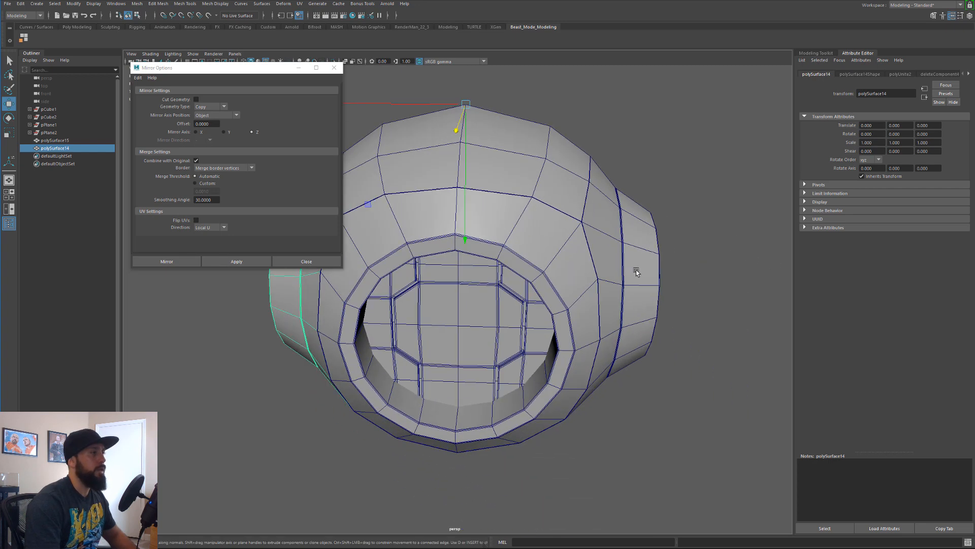
pyautogui.click(636, 269)
pyautogui.press('Delete')
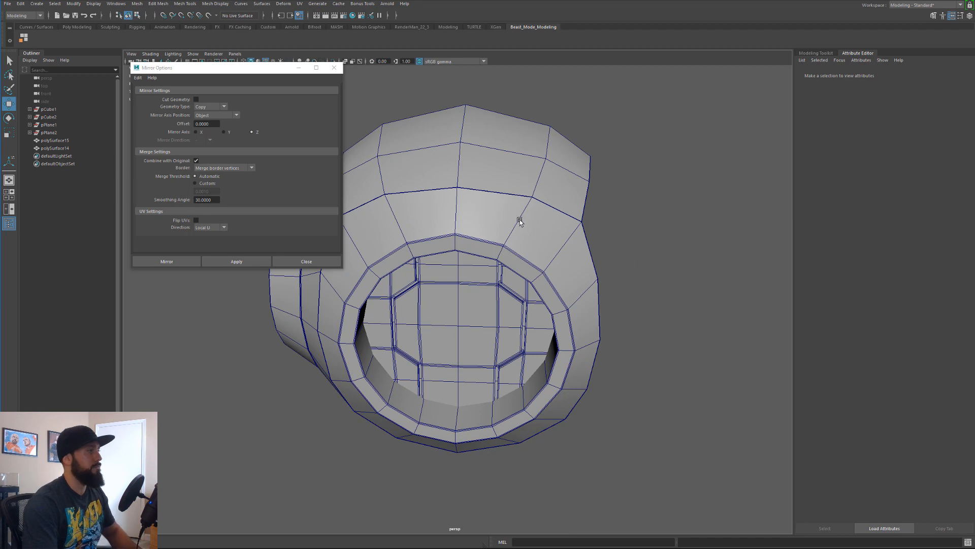
# Mirror the combined side section across its object X axis, combining it with the original and merging border vertices
pyautogui.keyDown('alt'); pyautogui.moveTo(518, 217); pyautogui.dragTo(401, 264); pyautogui.keyUp('alt')
pyautogui.click(401, 264)
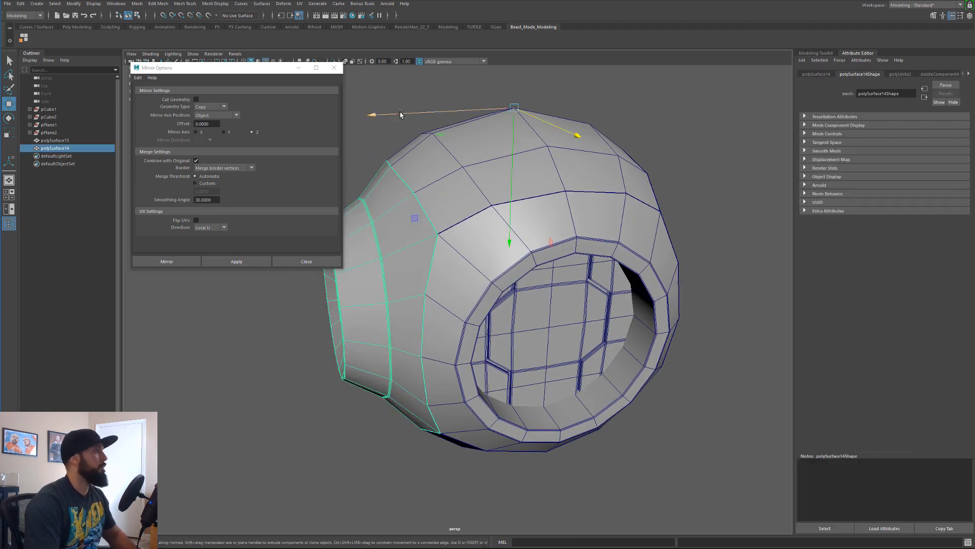
pyautogui.click(196, 132)
pyautogui.click(173, 261)
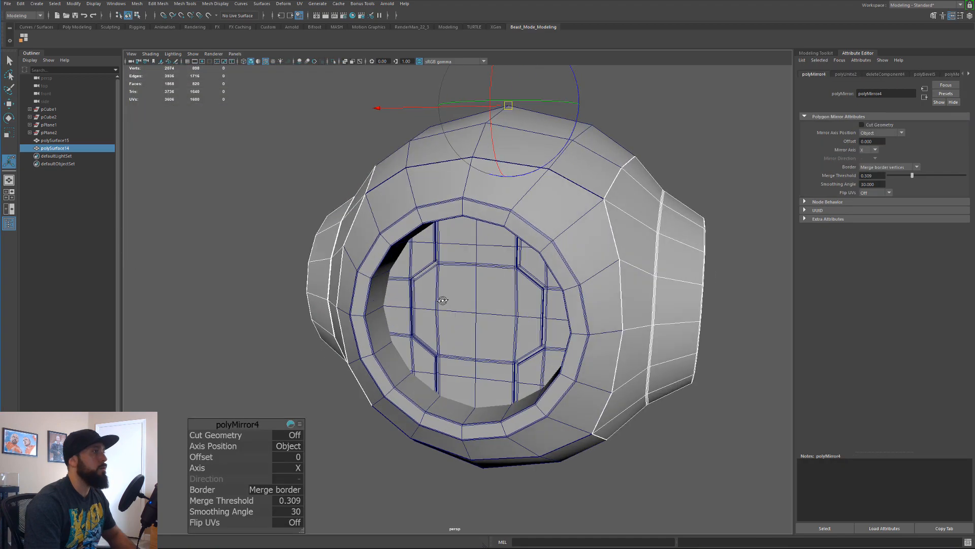
# Inspect the mirrored side sections and the remaining top and bottom pieces of the sphere from several angles
pyautogui.keyDown('alt'); pyautogui.moveTo(443, 301); pyautogui.dragTo(589, 355); pyautogui.keyUp('alt')
pyautogui.click(381, 260)
pyautogui.keyDown('alt'); pyautogui.moveTo(406, 269); pyautogui.dragTo(424, 211); pyautogui.keyUp('alt')
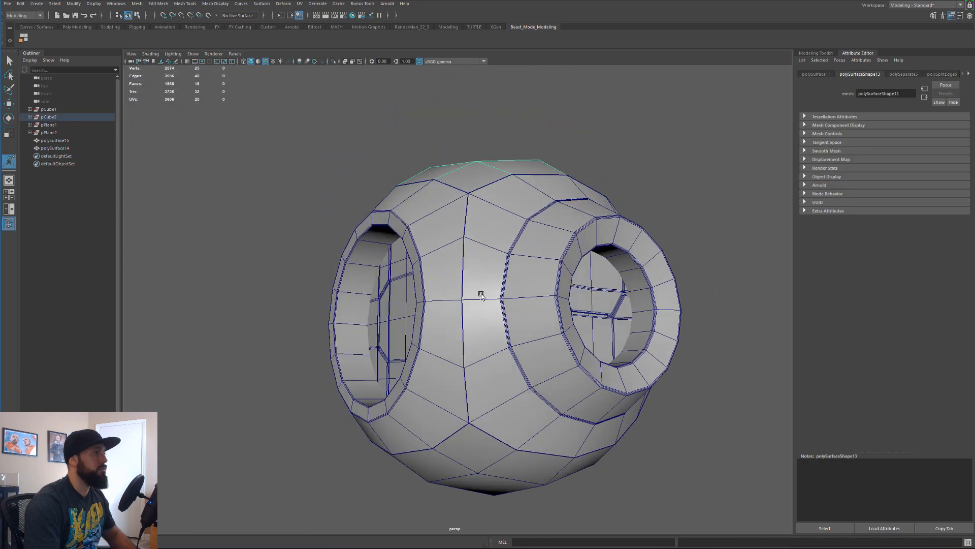
pyautogui.keyDown('alt'); pyautogui.moveTo(481, 295); pyautogui.dragTo(456, 138); pyautogui.keyUp('alt')
pyautogui.hotkey('ctrl', 'z')
pyautogui.keyDown('alt'); pyautogui.moveTo(502, 308); pyautogui.dragTo(584, 295); pyautogui.keyUp('alt')
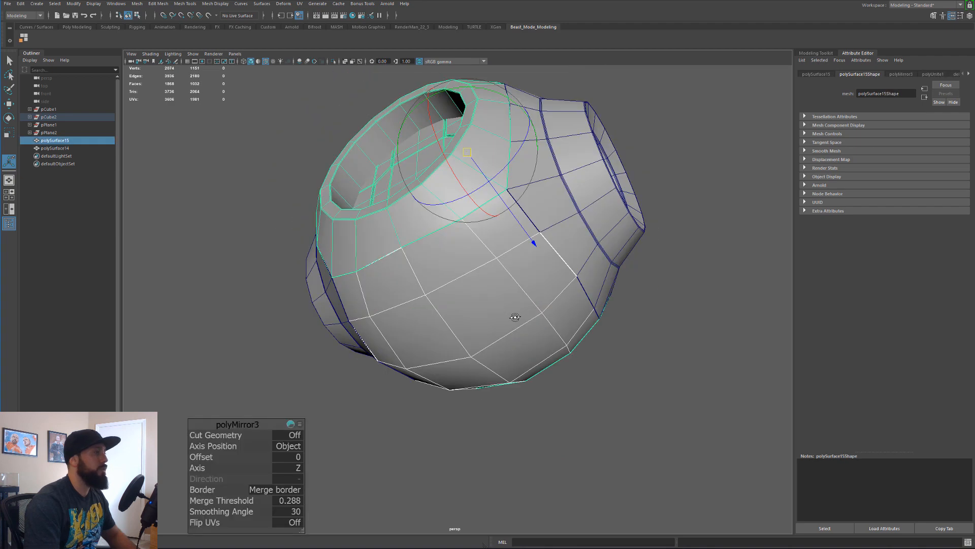
pyautogui.click(498, 306)
pyautogui.keyDown('alt'); pyautogui.moveTo(498, 307); pyautogui.dragTo(506, 315); pyautogui.keyUp('alt')
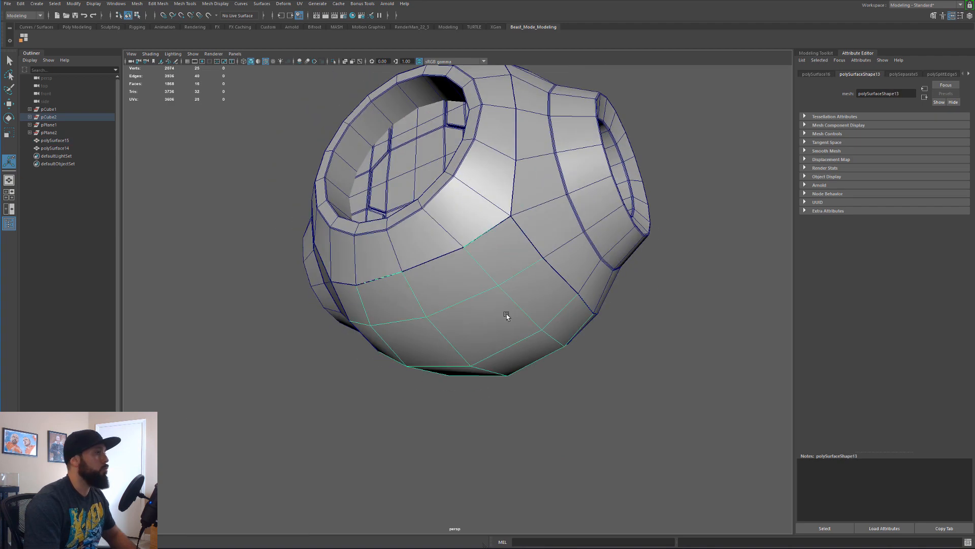
pyautogui.click(74, 4)
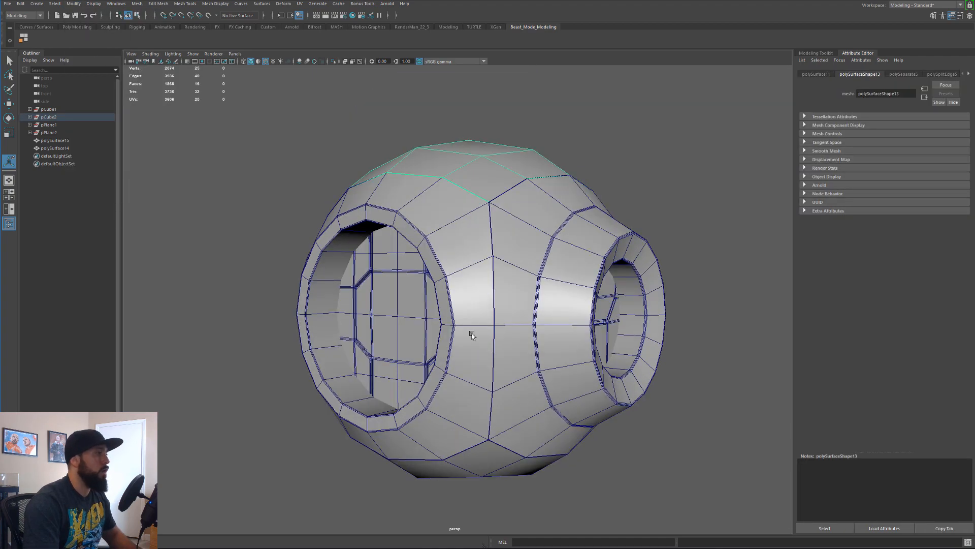
pyautogui.keyDown('shift'); pyautogui.moveTo(471, 331); pyautogui.dragTo(518, 331, button='right'); pyautogui.keyUp('shift')
pyautogui.keyDown('alt'); pyautogui.moveTo(518, 331); pyautogui.dragTo(410, 353); pyautogui.keyUp('alt')
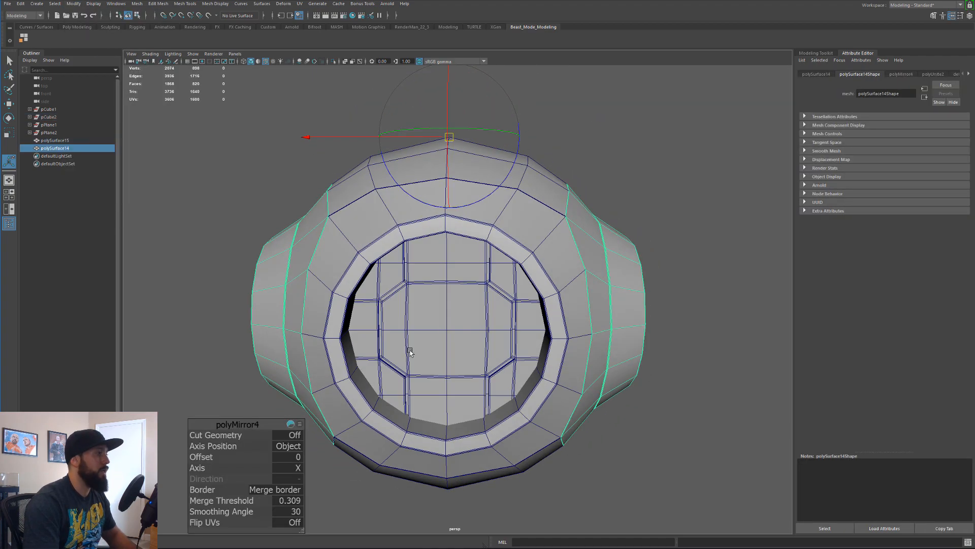
pyautogui.click(436, 333)
pyautogui.moveTo(518, 343)
pyautogui.keyDown('alt'); pyautogui.mouseDown()
pyautogui.moveTo(469, 350)
pyautogui.moveTo(522, 362)
pyautogui.mouseUp(); pyautogui.keyUp('alt')
pyautogui.click(515, 342)
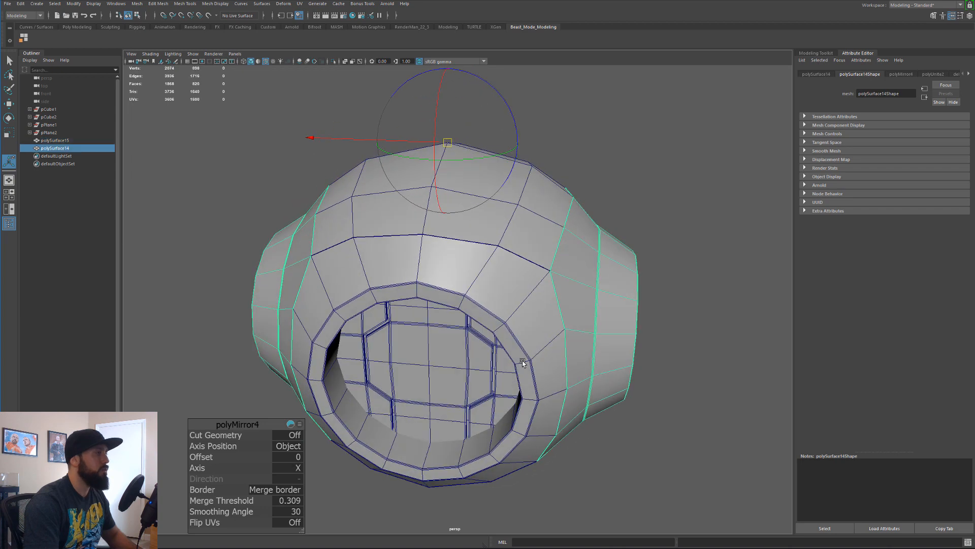
# Combine all the sphere sections into a single mesh
pyautogui.scroll(-5, 522, 361)
pyautogui.moveTo(614, 470); pyautogui.dragTo(424, 201)
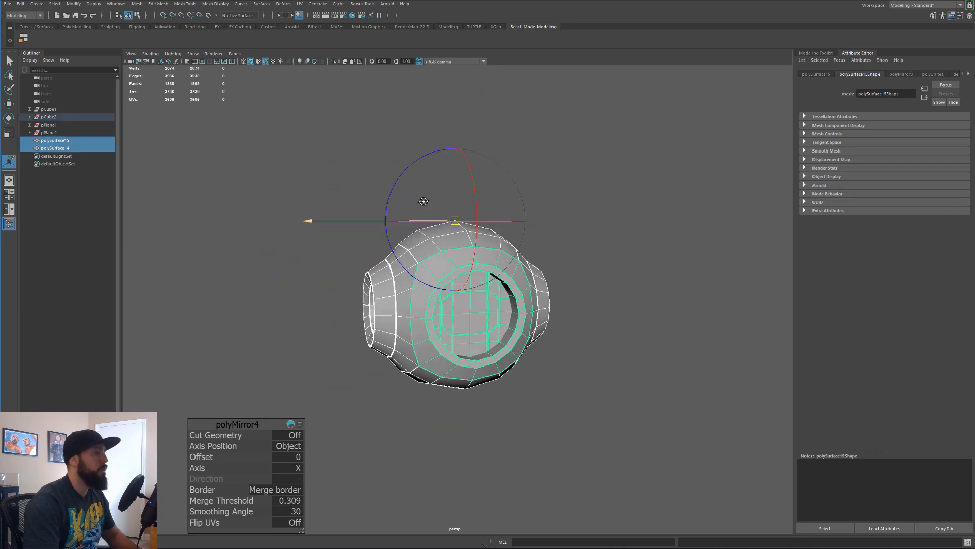
pyautogui.hotkey('ctrl', 'shift', 'c')
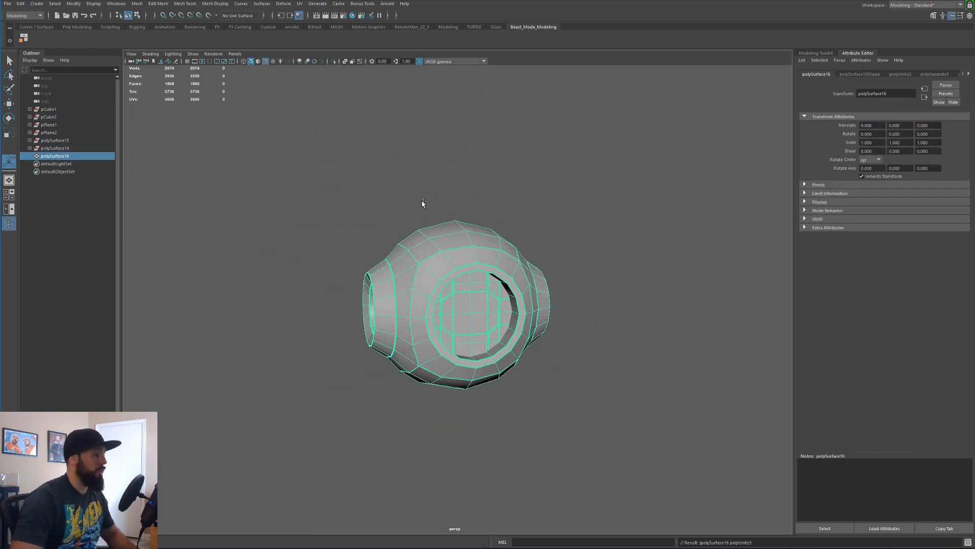
# Select every vertex of the combined sphere mesh and merge the coincident ones
pyautogui.press('q')
pyautogui.press('F9')
pyautogui.moveTo(623, 463); pyautogui.dragTo(339, 200)
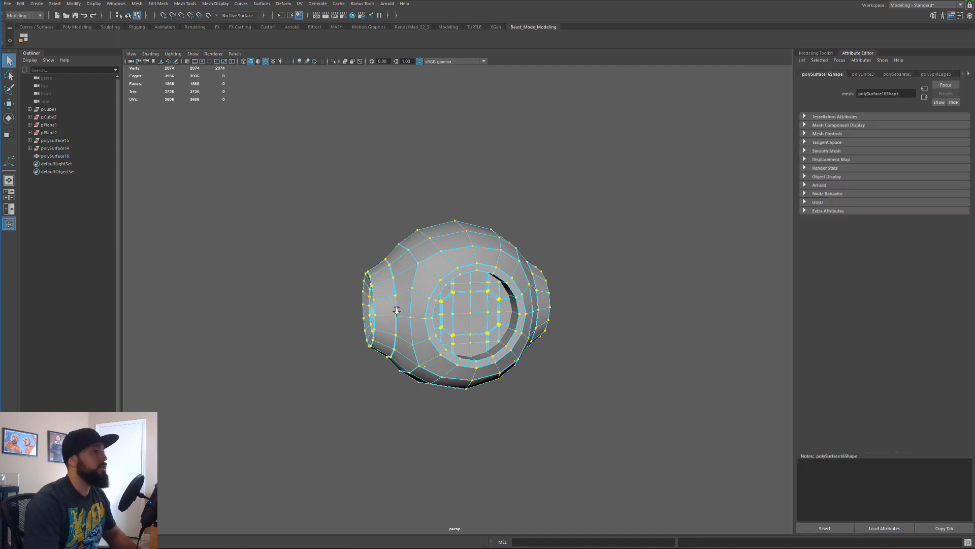
pyautogui.keyDown('alt'); pyautogui.moveTo(397, 310); pyautogui.dragTo(457, 266, button='right'); pyautogui.keyUp('alt')
pyautogui.keyDown('alt'); pyautogui.moveTo(457, 262); pyautogui.dragTo(427, 282); pyautogui.keyUp('alt')
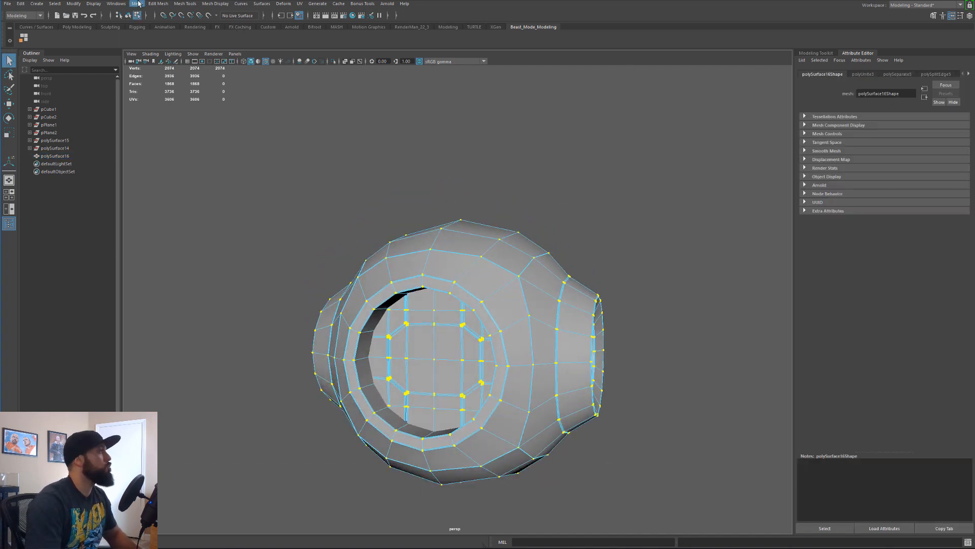
pyautogui.click(137, 4)
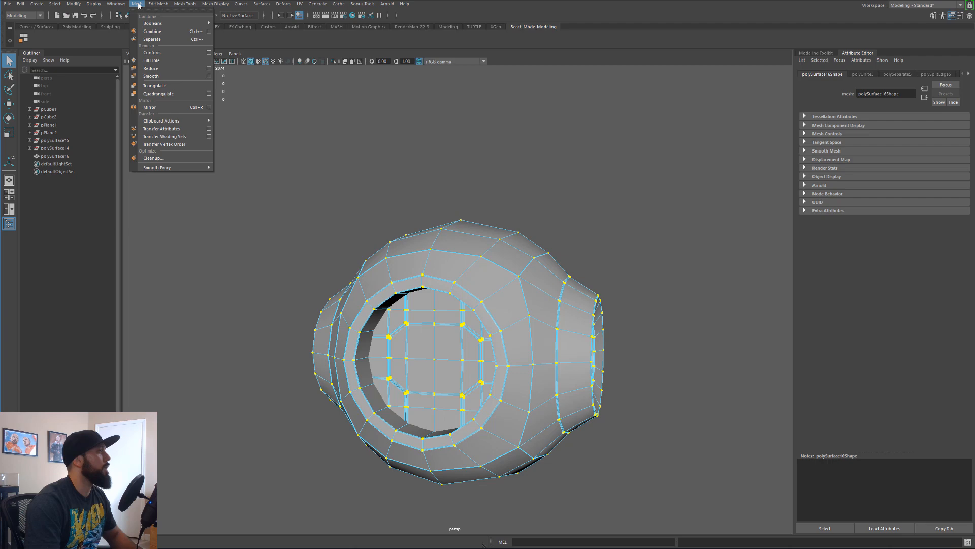
pyautogui.moveTo(158, 4)
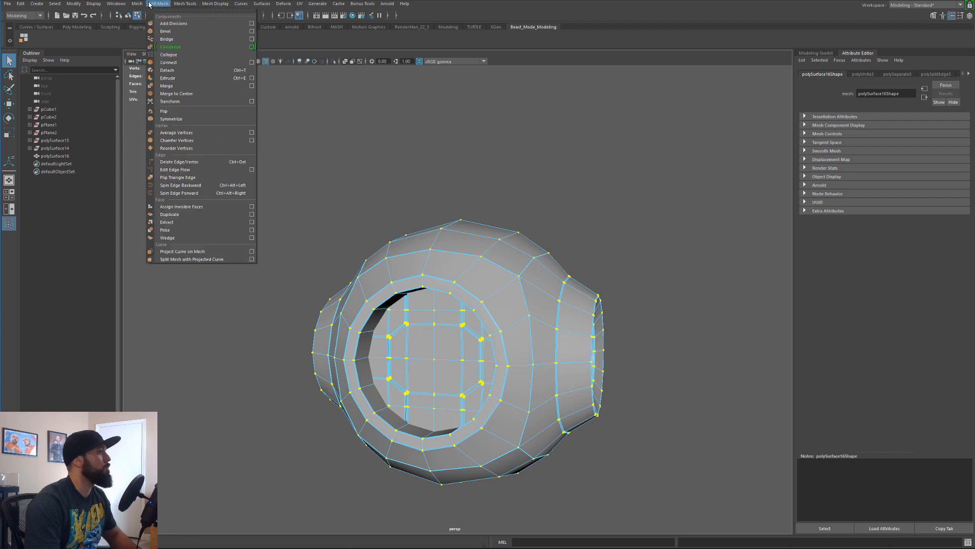
pyautogui.click(171, 87)
# Set the vertex merge's distance threshold to 0.001, check the panel grooves for detail, and return to object selection
pyautogui.scroll(3, 411, 292)
pyautogui.keyDown('alt'); pyautogui.moveTo(369, 302); pyautogui.dragTo(409, 444); pyautogui.keyUp('alt')
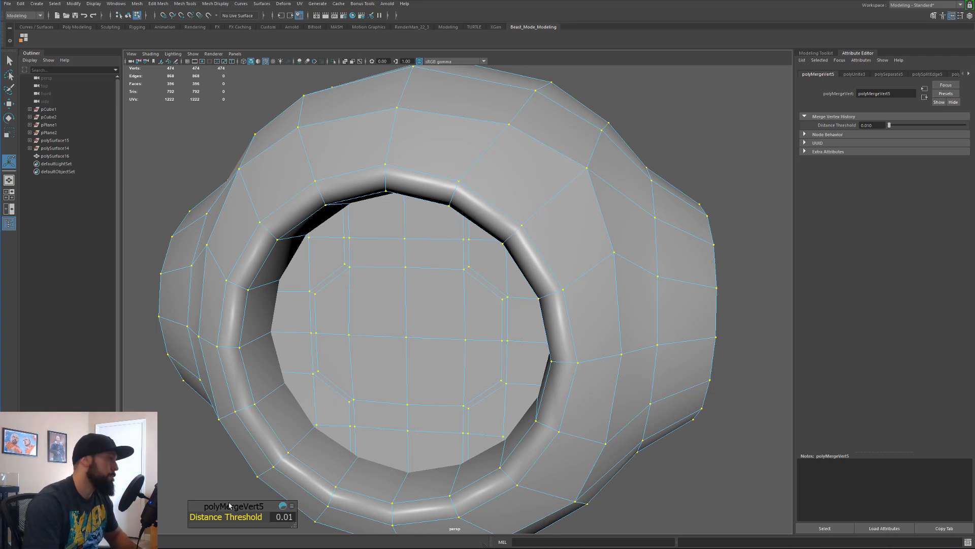
pyautogui.moveTo(229, 505); pyautogui.dragTo(700, 132)
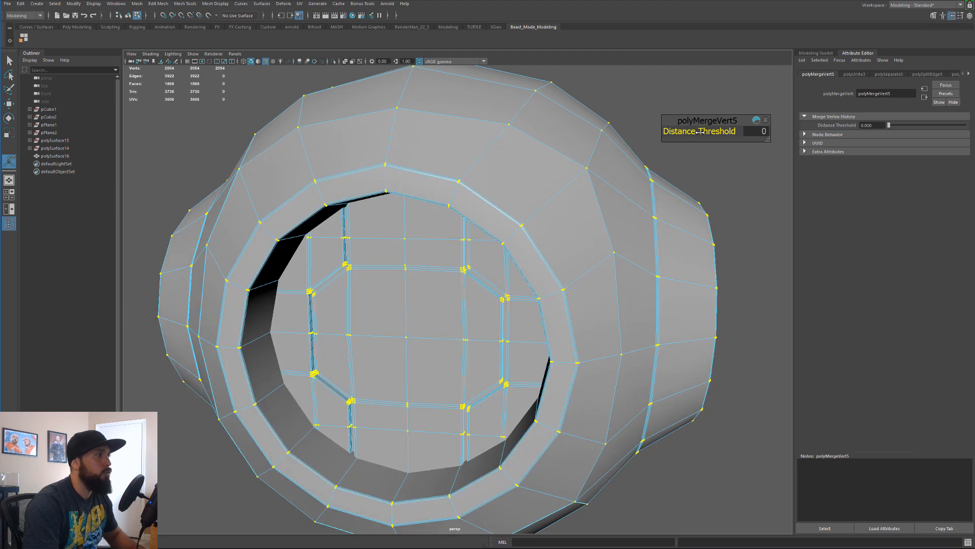
pyautogui.hotkey('ctrl', 'z')
pyautogui.hotkey('shift', 'z')
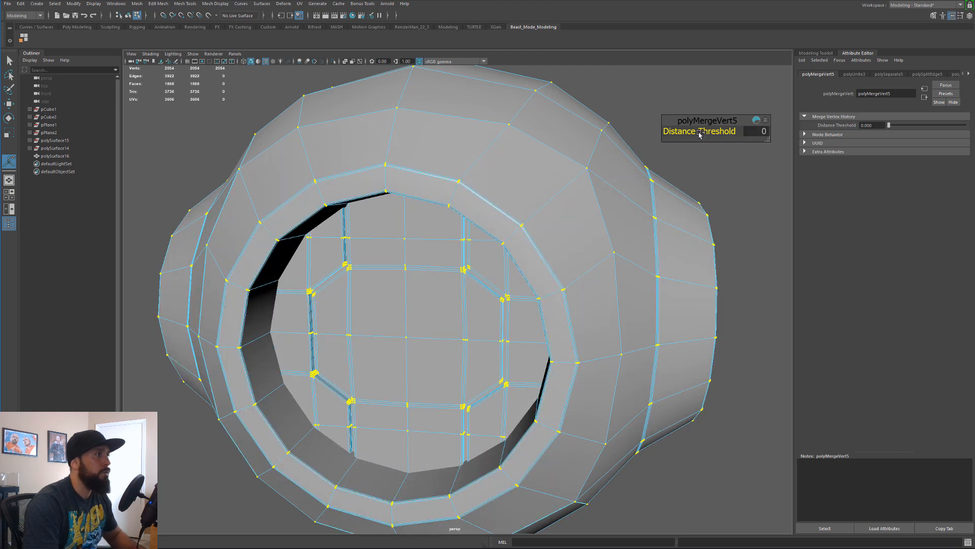
pyautogui.keyDown('alt'); pyautogui.moveTo(338, 271); pyautogui.dragTo(607, 220, button='right'); pyautogui.keyUp('alt')
pyautogui.keyDown('alt'); pyautogui.moveTo(553, 236); pyautogui.dragTo(385, 262); pyautogui.keyUp('alt')
pyautogui.keyDown('alt'); pyautogui.moveTo(384, 261); pyautogui.dragTo(477, 309, button='right'); pyautogui.keyUp('alt')
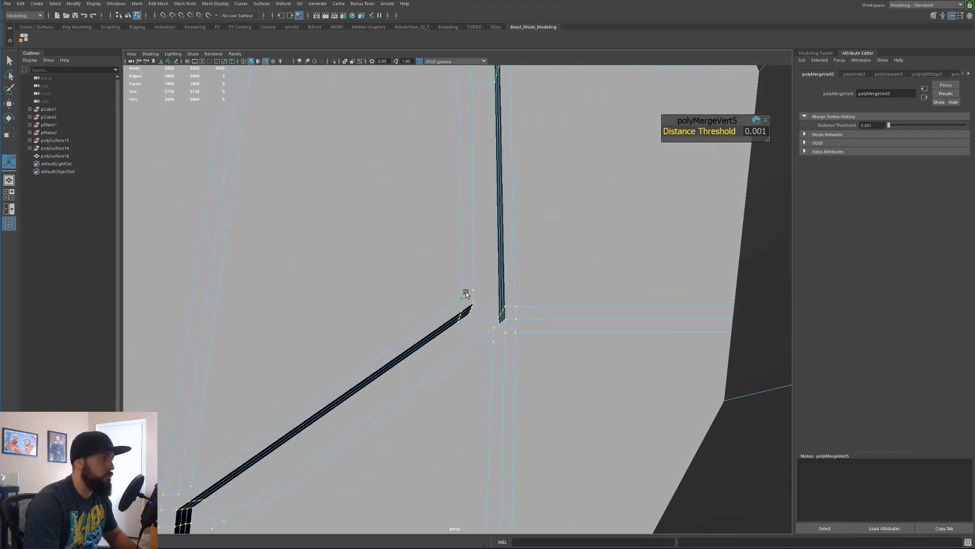
pyautogui.scroll(-5, 466, 292)
pyautogui.keyDown('alt'); pyautogui.moveTo(450, 253); pyautogui.dragTo(453, 272); pyautogui.keyUp('alt')
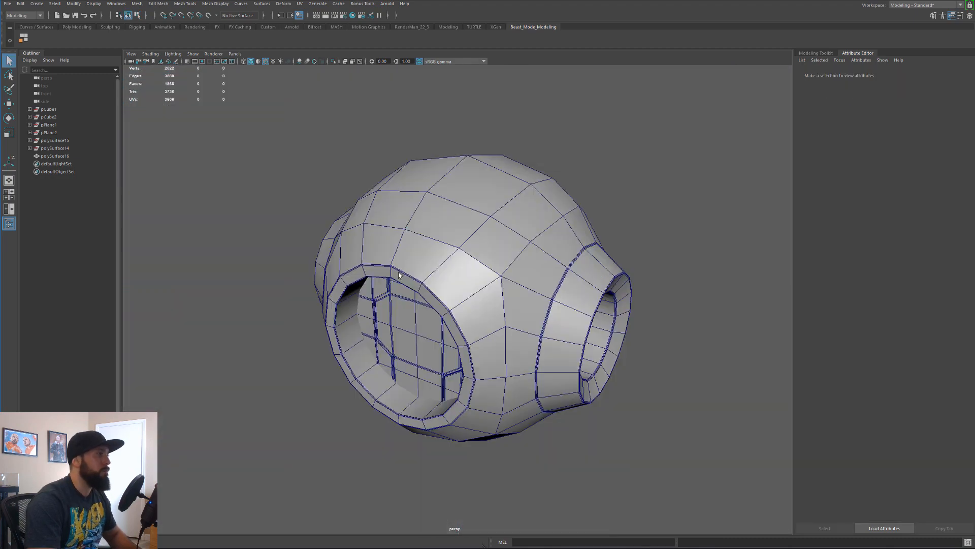
# Examine the combined sphere in smooth mesh preview around its front and side openings, and return it to unsmoothed display
pyautogui.click(409, 252)
pyautogui.press('3')
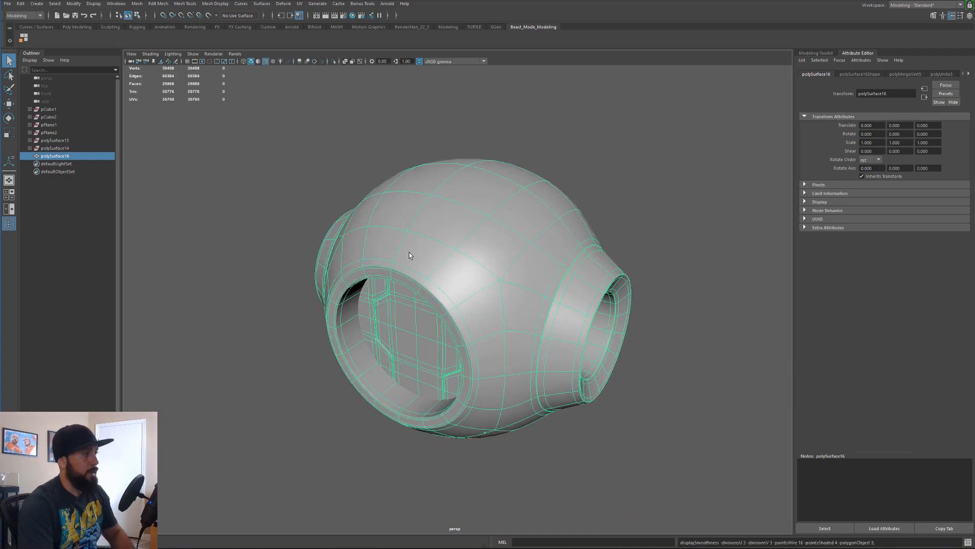
pyautogui.click(181, 155)
pyautogui.keyDown('alt'); pyautogui.moveTo(181, 155); pyautogui.dragTo(296, 151); pyautogui.keyUp('alt')
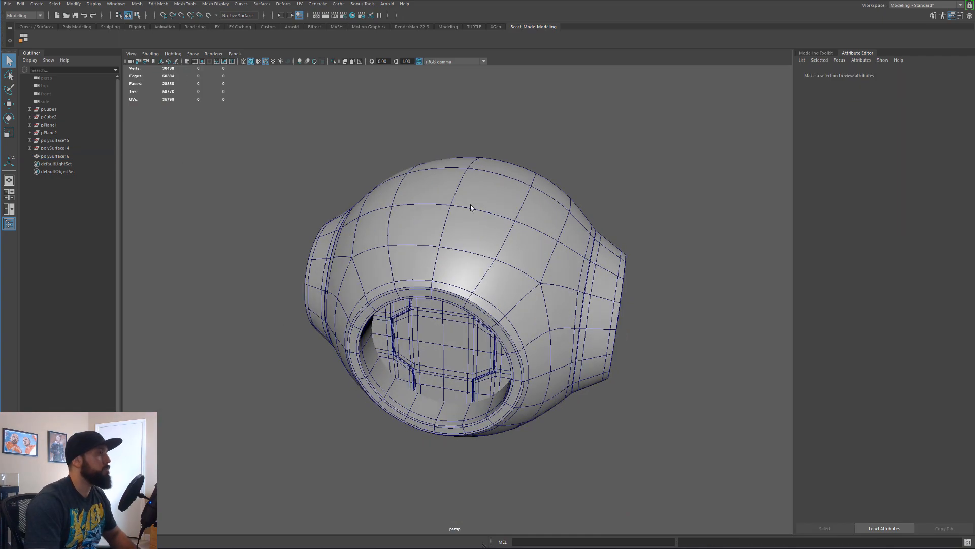
pyautogui.keyDown('alt'); pyautogui.moveTo(470, 205); pyautogui.dragTo(331, 294); pyautogui.keyUp('alt')
pyautogui.scroll(3, 426, 220)
pyautogui.scroll(5, 331, 294)
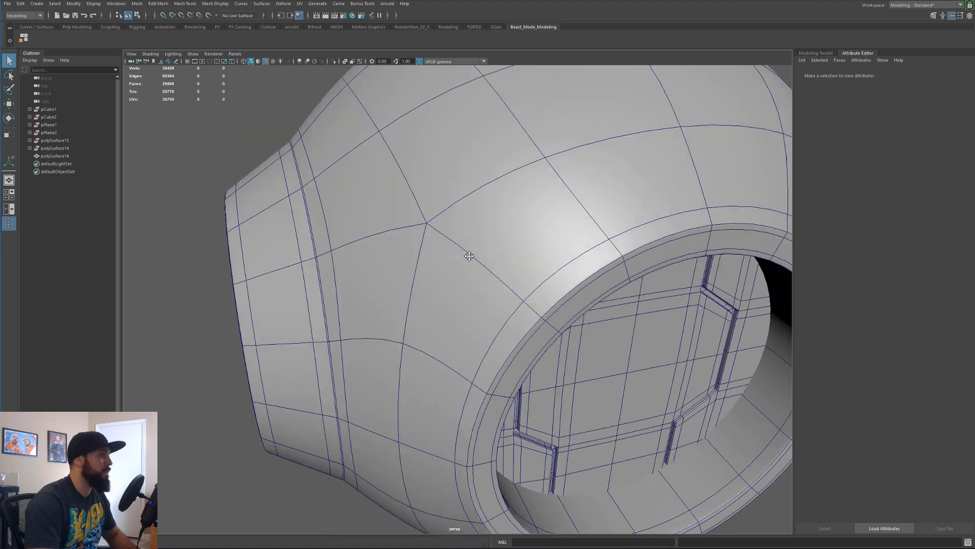
pyautogui.click(375, 216)
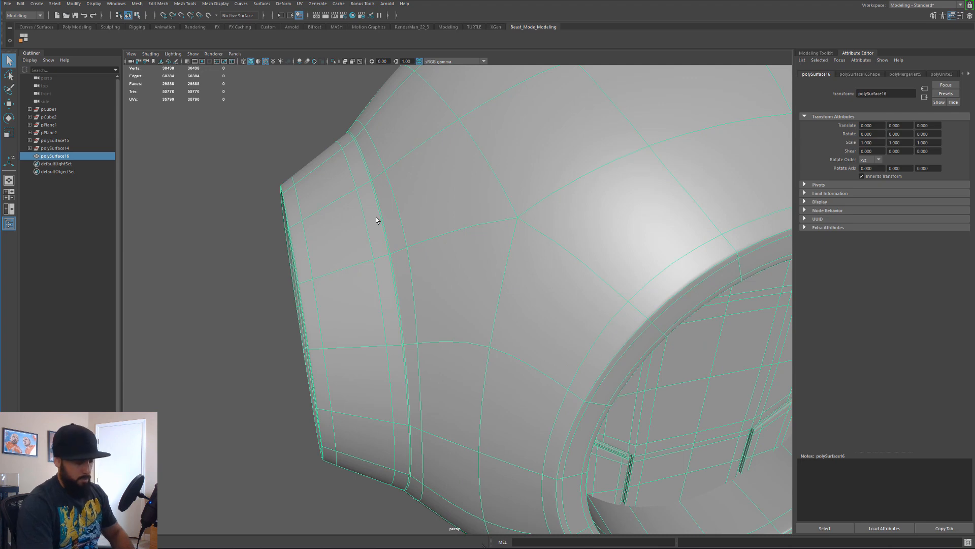
pyautogui.press('1')
# Select the narrow bevel face loops around the bases of both protruding side openings
pyautogui.scroll(5, 356, 254)
pyautogui.keyDown('alt'); pyautogui.moveTo(343, 220); pyautogui.dragTo(413, 268, button='right'); pyautogui.keyUp('alt')
pyautogui.scroll(1, 351, 180)
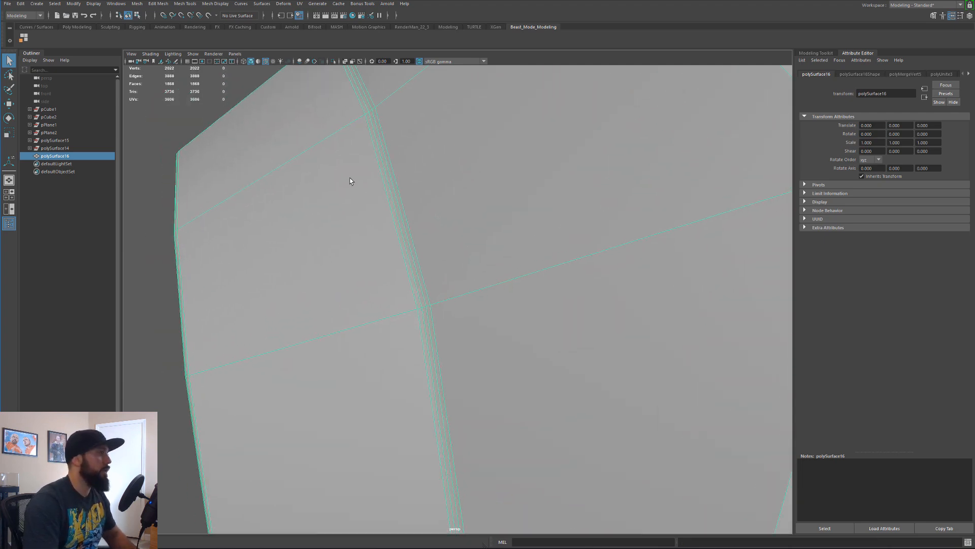
pyautogui.moveTo(350, 181); pyautogui.dragTo(351, 200, button='right')
pyautogui.doubleClick(390, 184)
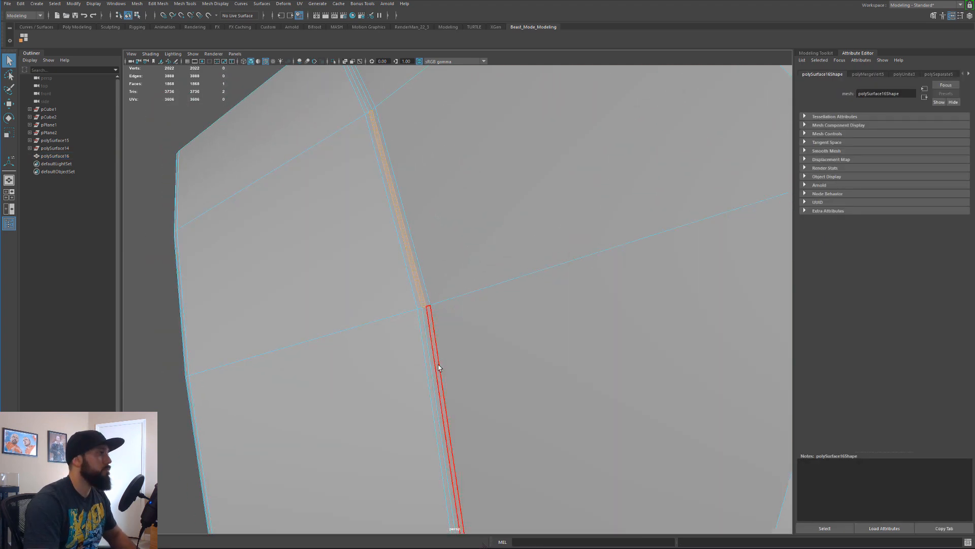
pyautogui.keyDown('alt'); pyautogui.moveTo(418, 355); pyautogui.dragTo(424, 303, button='right'); pyautogui.keyUp('alt')
pyautogui.keyDown('alt'); pyautogui.moveTo(425, 303); pyautogui.dragTo(459, 224); pyautogui.keyUp('alt')
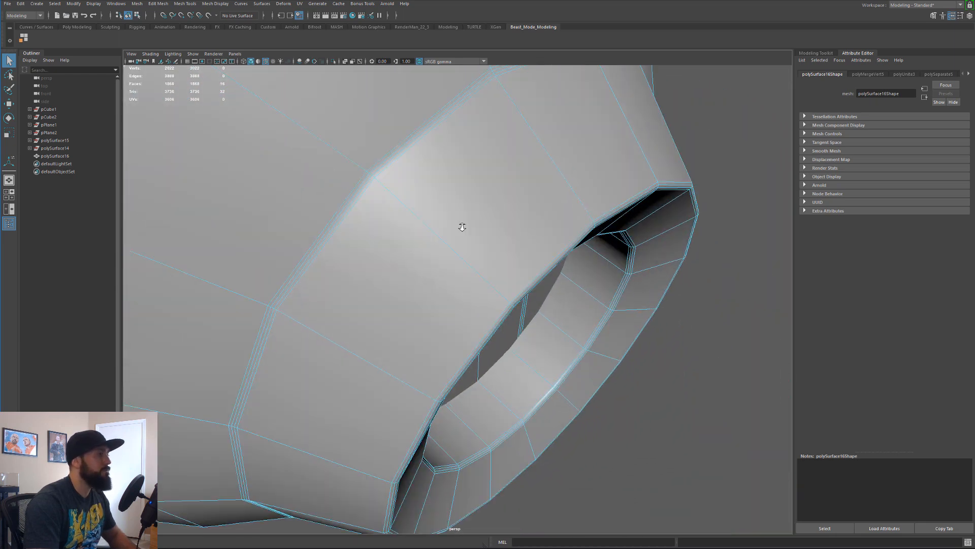
pyautogui.keyDown('shift'); pyautogui.click(386, 164); pyautogui.keyUp('shift')
pyautogui.keyDown('shift'); pyautogui.doubleClick(356, 198); pyautogui.keyUp('shift')
pyautogui.scroll(-3, 340, 235)
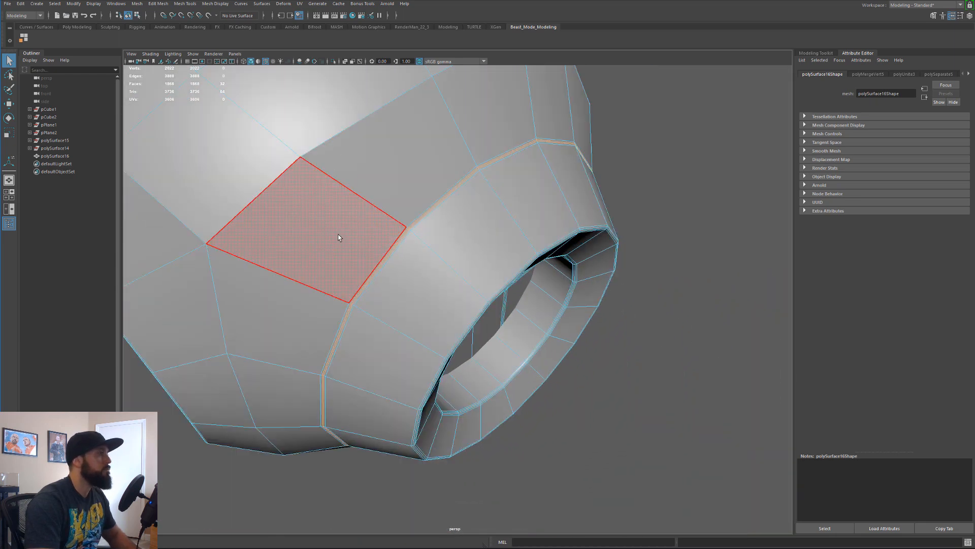
# Extrude the selected face loops inward with a thickness of -0.03 to form seam grooves around the side openings
pyautogui.keyDown('alt'); pyautogui.moveTo(340, 236); pyautogui.dragTo(446, 273); pyautogui.keyUp('alt')
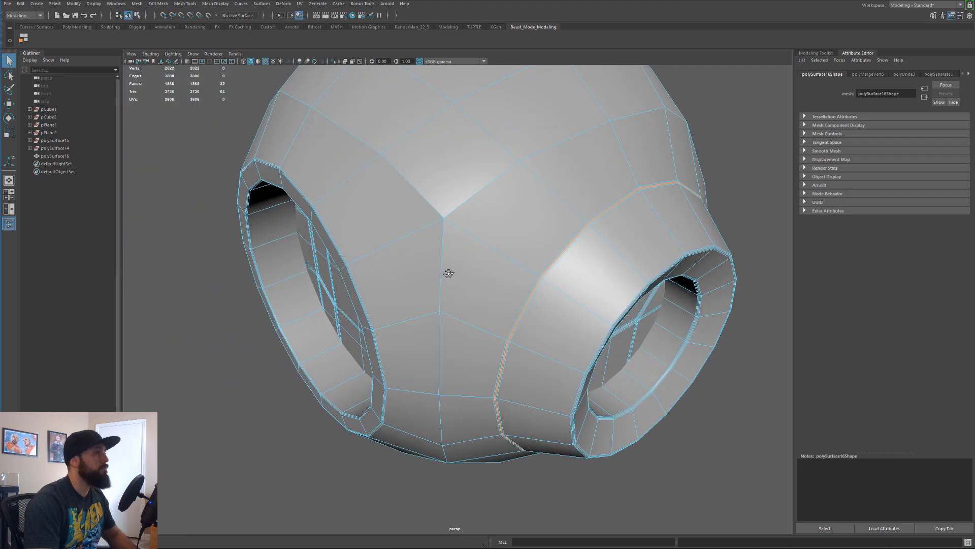
pyautogui.hotkey('ctrl', 'e')
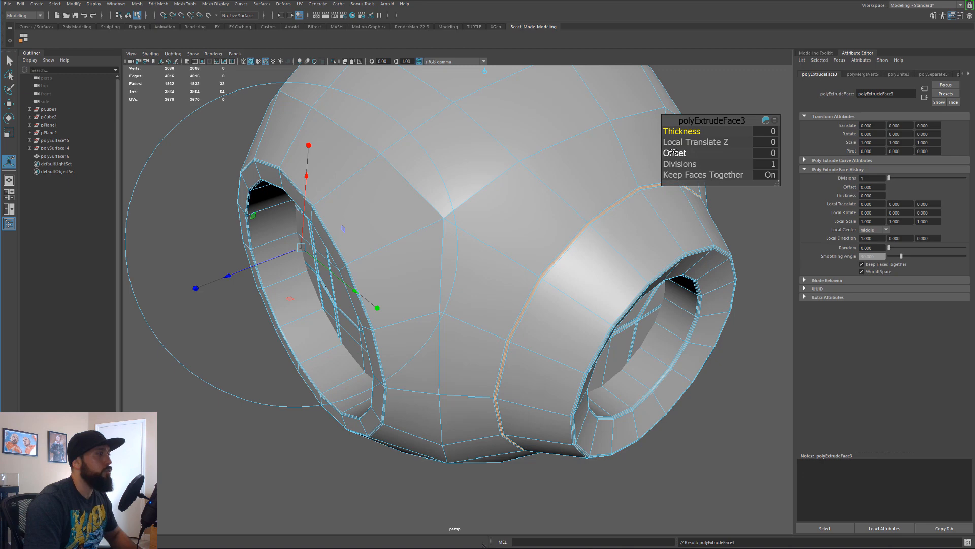
pyautogui.moveTo(673, 152); pyautogui.dragTo(666, 131)
pyautogui.hotkey('ctrl', 'z')
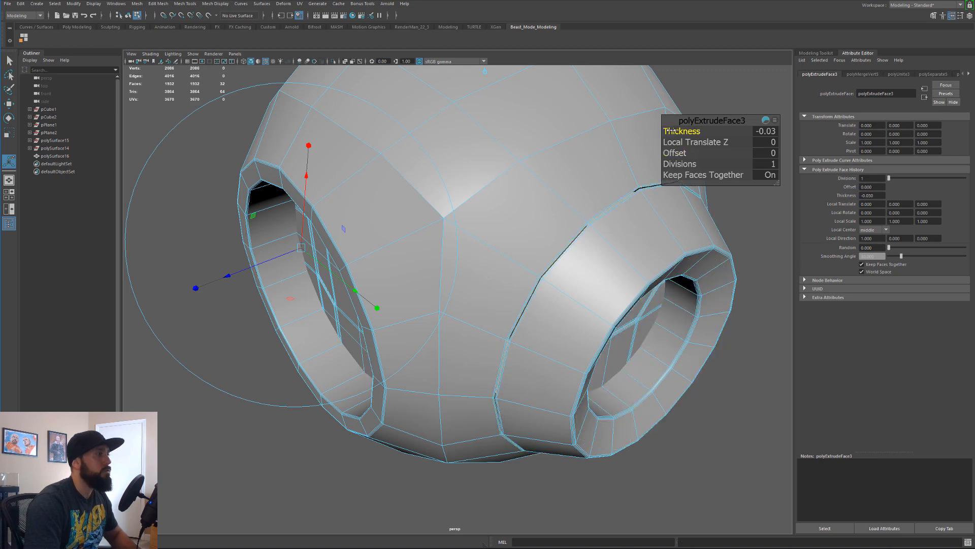
pyautogui.scroll(4, 558, 254)
pyautogui.keyDown('alt'); pyautogui.moveTo(558, 254); pyautogui.dragTo(512, 244); pyautogui.keyUp('alt')
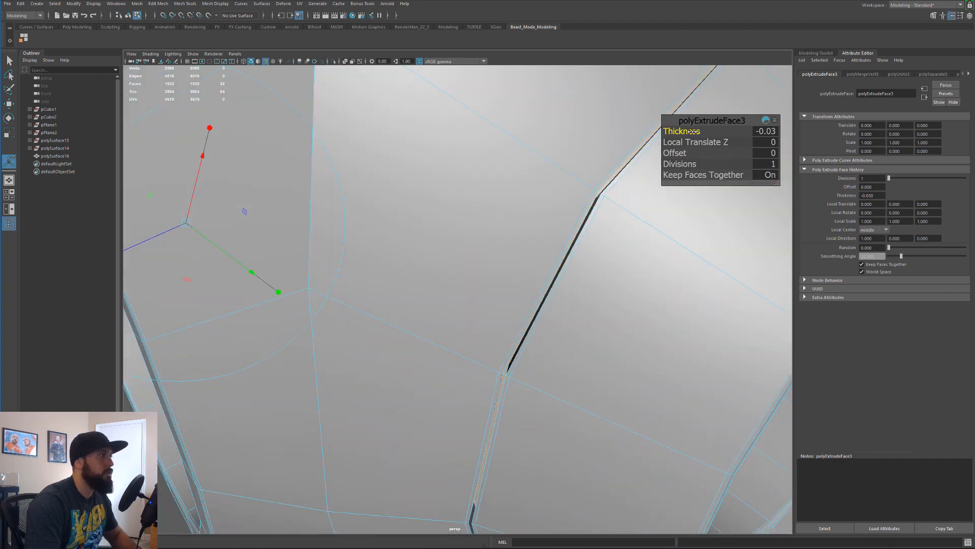
# Set the seam groove extrusion's thickness to -0.01 and its divisions to 3
pyautogui.moveTo(692, 132); pyautogui.dragTo(707, 132)
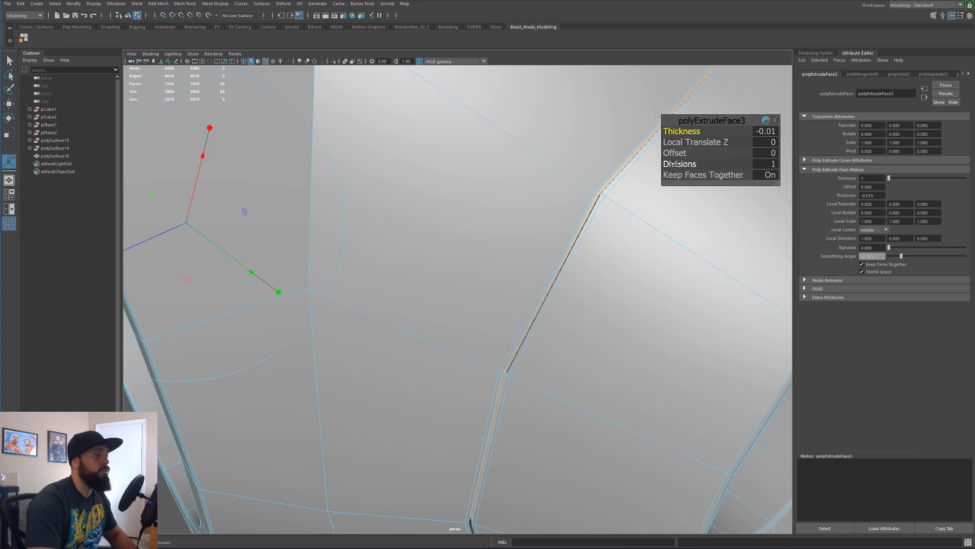
pyautogui.scroll(-5, 531, 272)
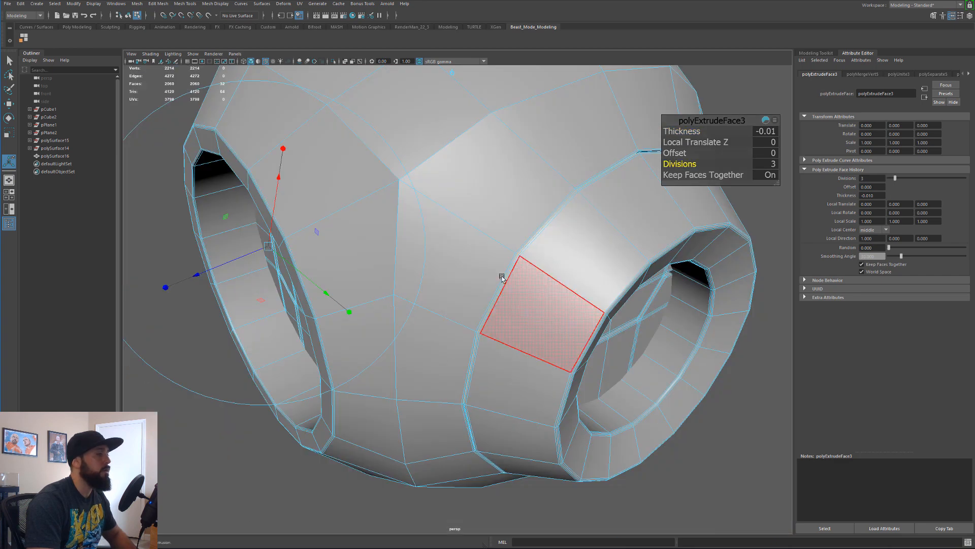
pyautogui.keyDown('alt'); pyautogui.moveTo(501, 276); pyautogui.dragTo(452, 200); pyautogui.keyUp('alt')
# Return to object selection and examine the sphere's seam grooves in smooth mesh preview
pyautogui.moveTo(453, 188); pyautogui.dragTo(486, 180, button='right')
pyautogui.keyDown('alt'); pyautogui.moveTo(487, 180); pyautogui.dragTo(476, 197); pyautogui.keyUp('alt')
pyautogui.press('3')
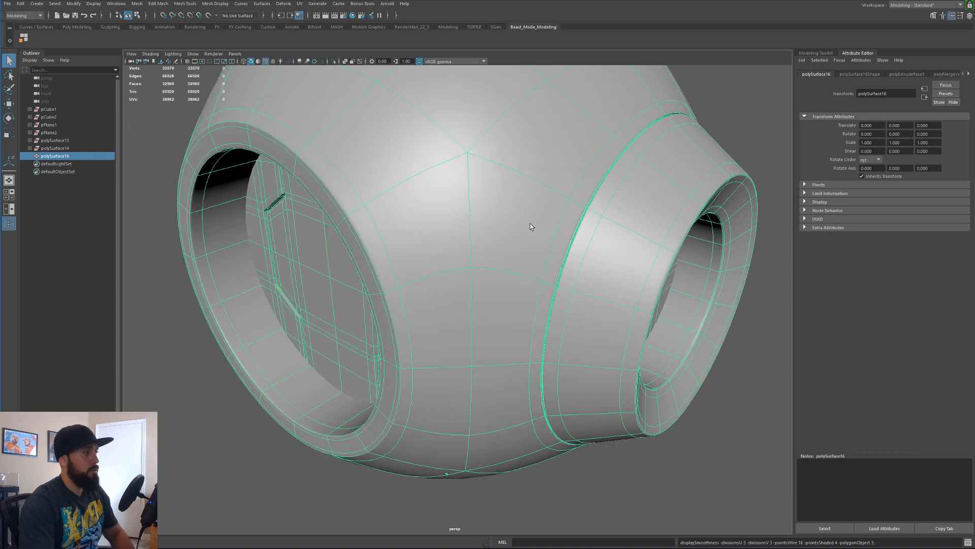
pyautogui.click(738, 90)
pyautogui.keyDown('alt'); pyautogui.moveTo(737, 90); pyautogui.dragTo(527, 325); pyautogui.keyUp('alt')
pyautogui.click(568, 188)
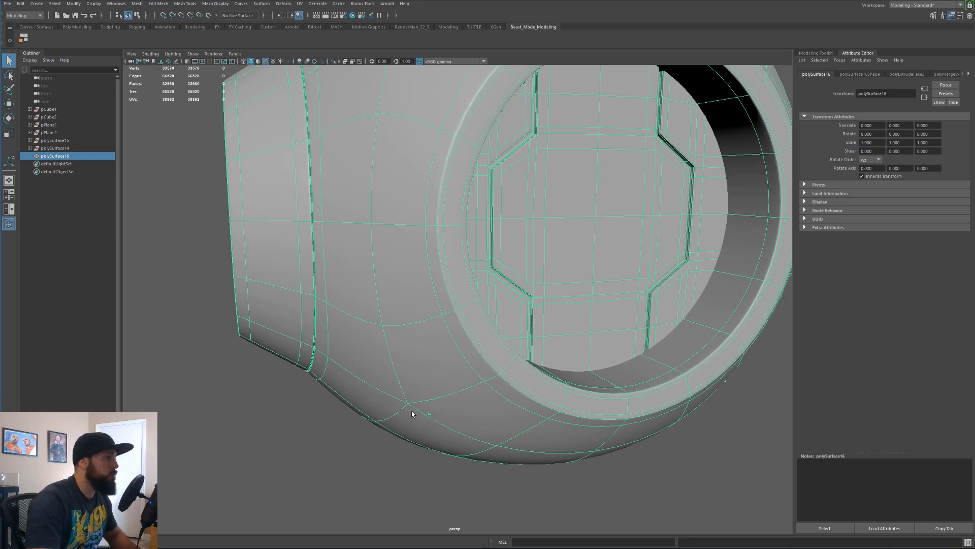
# Select all faces of the two recessed grooved panels inside the large front and back openings
pyautogui.keyDown('alt'); pyautogui.moveTo(414, 412); pyautogui.dragTo(579, 220); pyautogui.keyUp('alt')
pyautogui.moveTo(579, 219); pyautogui.dragTo(581, 266, button='right')
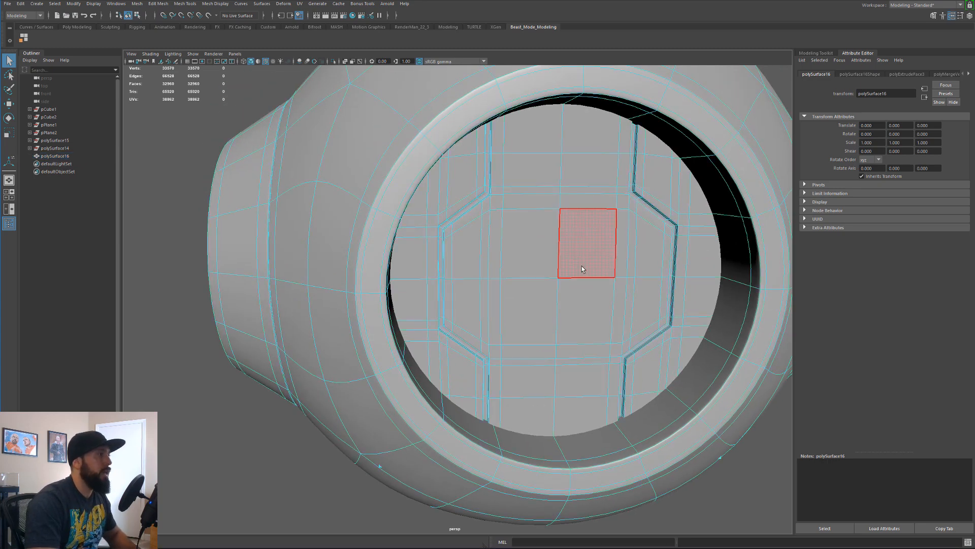
pyautogui.click(581, 268)
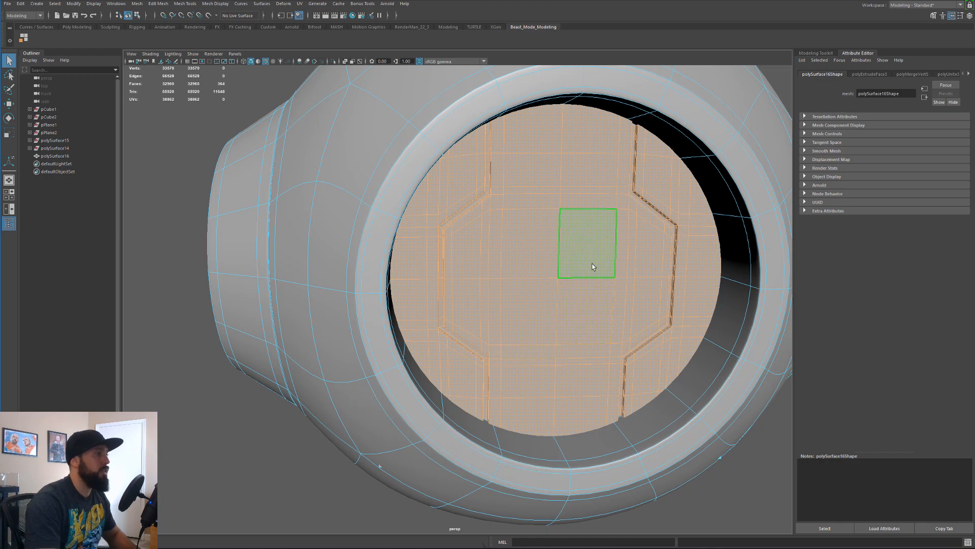
pyautogui.press('r')
pyautogui.keyDown('alt'); pyautogui.moveTo(557, 286); pyautogui.dragTo(510, 325); pyautogui.keyUp('alt')
pyautogui.scroll(-5, 523, 368)
pyautogui.keyDown('alt'); pyautogui.moveTo(527, 378); pyautogui.dragTo(388, 281); pyautogui.keyUp('alt')
pyautogui.keyDown('shift'); pyautogui.click(393, 295); pyautogui.keyUp('shift')
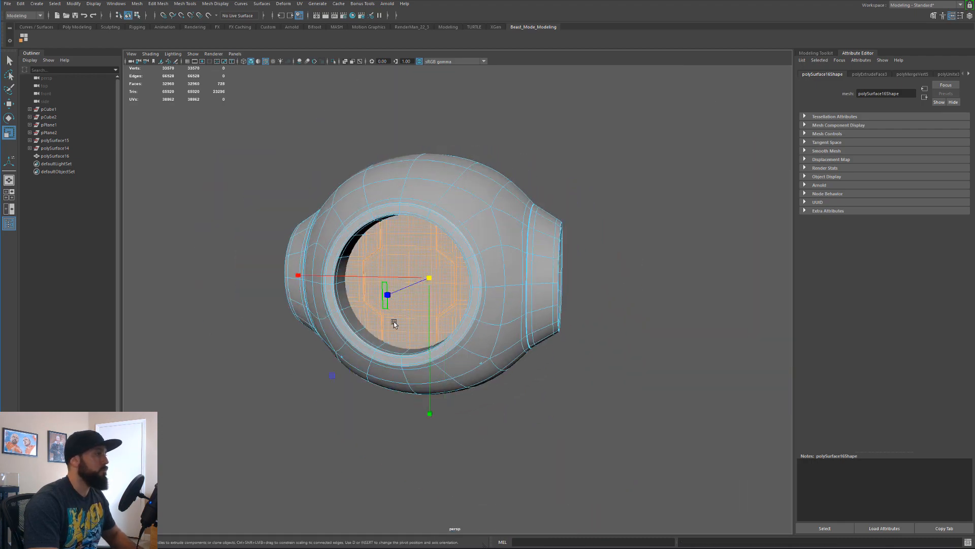
# Try to scale both selected grooved panels down uniformly, and undo the scaling
pyautogui.keyDown('alt'); pyautogui.moveTo(394, 322); pyautogui.dragTo(387, 324); pyautogui.keyUp('alt')
pyautogui.keyDown('alt'); pyautogui.moveTo(387, 324); pyautogui.dragTo(404, 340, button='middle'); pyautogui.keyUp('alt')
pyautogui.keyDown('alt'); pyautogui.moveTo(404, 340); pyautogui.dragTo(510, 305); pyautogui.keyUp('alt')
pyautogui.moveTo(453, 288); pyautogui.dragTo(608, 335)
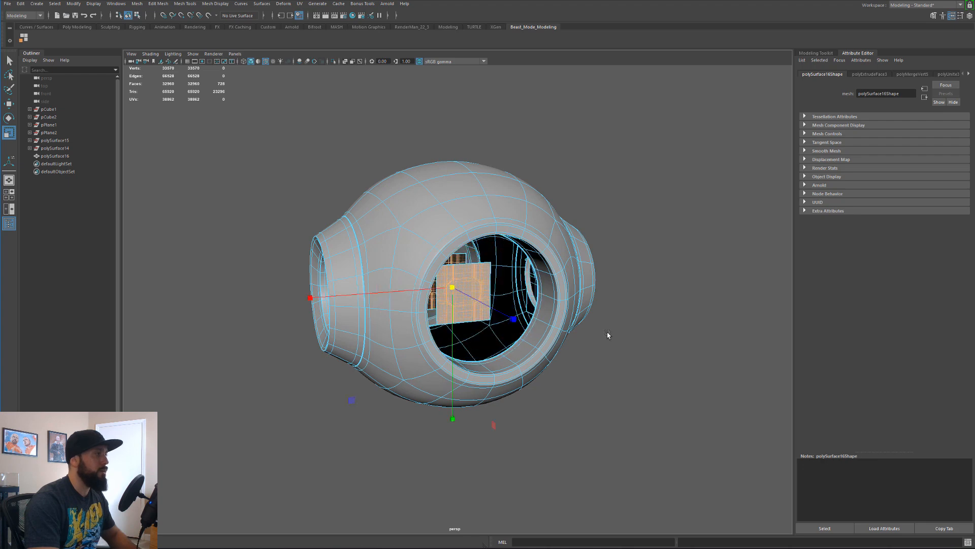
pyautogui.hotkey('ctrl', 'z')
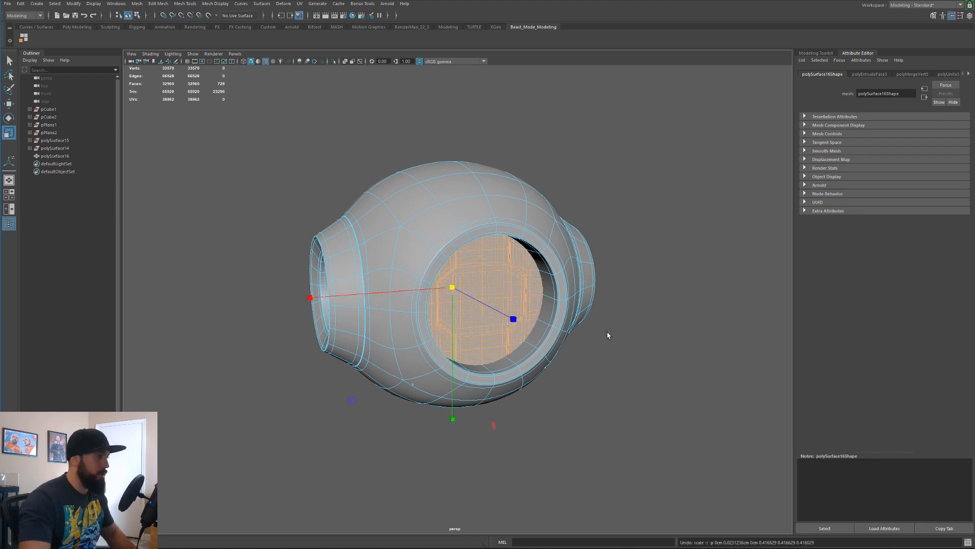
# Scale both grooved panels along the depth axis to adjust how far they sit inside the openings, and clear the face selection
pyautogui.scroll(4, 522, 341)
pyautogui.keyDown('alt'); pyautogui.moveTo(456, 365); pyautogui.dragTo(467, 400); pyautogui.keyUp('alt')
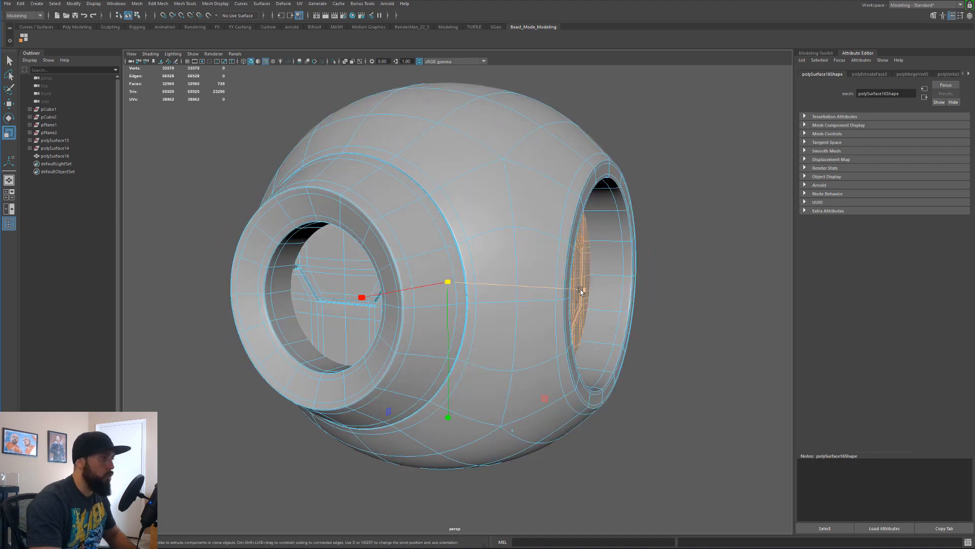
pyautogui.moveTo(584, 291); pyautogui.dragTo(548, 323)
pyautogui.moveTo(353, 399)
pyautogui.mouseDown()
pyautogui.moveTo(367, 401)
pyautogui.moveTo(359, 404)
pyautogui.mouseUp()
pyautogui.keyDown('alt'); pyautogui.moveTo(366, 414); pyautogui.dragTo(606, 416); pyautogui.keyUp('alt')
pyautogui.click(755, 234)
pyautogui.keyDown('alt'); pyautogui.moveTo(755, 234); pyautogui.dragTo(767, 307); pyautogui.keyUp('alt')
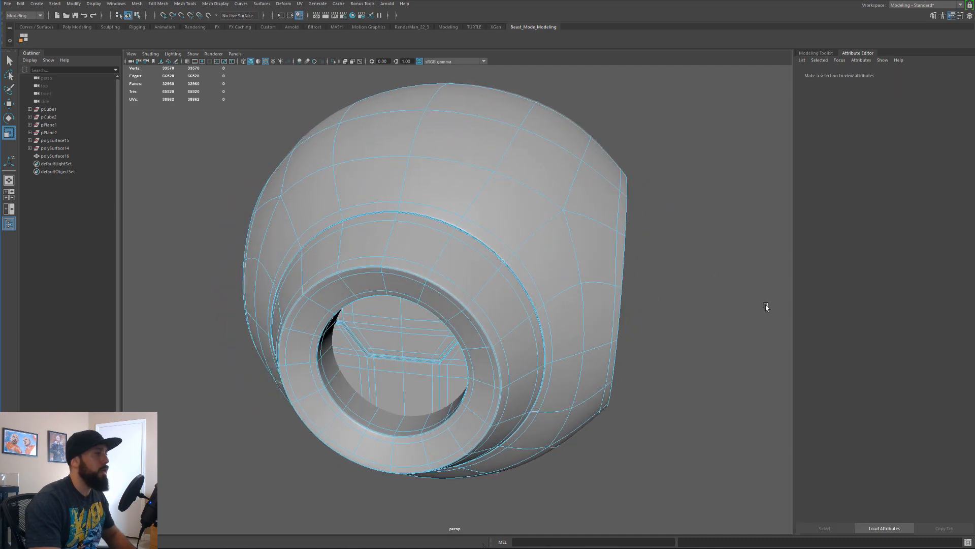
# Return to object selection, deselect the sphere, and look over its smoothed form
pyautogui.moveTo(513, 235); pyautogui.dragTo(543, 221, button='right')
pyautogui.click(660, 215)
pyautogui.keyDown('alt'); pyautogui.moveTo(669, 308); pyautogui.dragTo(657, 301); pyautogui.keyUp('alt')
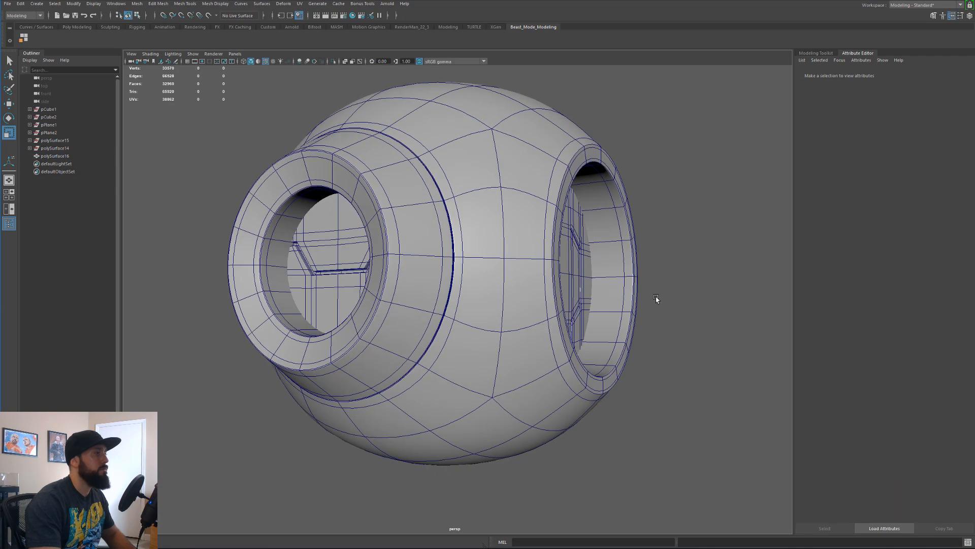
pyautogui.keyDown('alt'); pyautogui.moveTo(657, 301); pyautogui.dragTo(603, 311, button='right'); pyautogui.keyUp('alt')
pyautogui.keyDown('alt'); pyautogui.moveTo(603, 311); pyautogui.dragTo(587, 331); pyautogui.keyUp('alt')
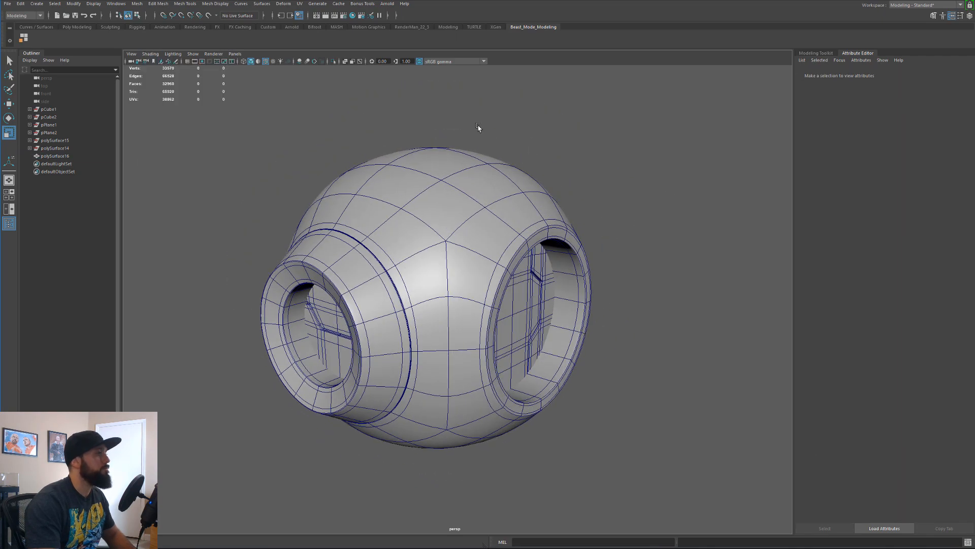
# Examine the smoothed sphere with wireframe on shaded turned off, and turn the wireframe display back on
pyautogui.keyDown('alt'); pyautogui.moveTo(483, 127); pyautogui.dragTo(536, 116); pyautogui.keyUp('alt')
pyautogui.keyDown('alt'); pyautogui.moveTo(536, 116); pyautogui.dragTo(604, 146, button='right'); pyautogui.keyUp('alt')
pyautogui.keyDown('alt'); pyautogui.moveTo(604, 146); pyautogui.dragTo(587, 182); pyautogui.keyUp('alt')
pyautogui.click(150, 54)
pyautogui.click(159, 125)
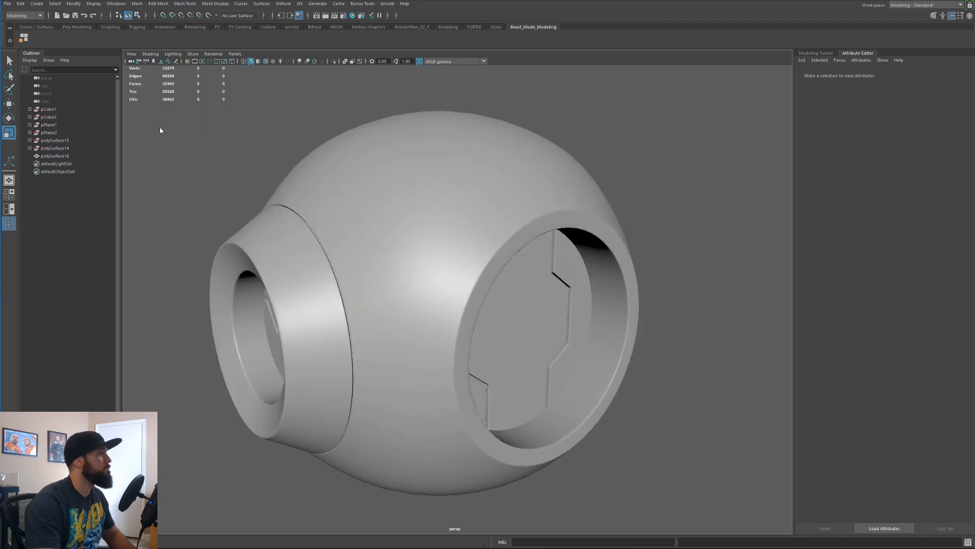
pyautogui.moveTo(159, 126)
pyautogui.keyDown('alt'); pyautogui.mouseDown()
pyautogui.moveTo(266, 175)
pyautogui.moveTo(212, 177)
pyautogui.moveTo(255, 166)
pyautogui.moveTo(231, 142)
pyautogui.moveTo(257, 165)
pyautogui.moveTo(370, 146)
pyautogui.mouseUp(); pyautogui.keyUp('alt')
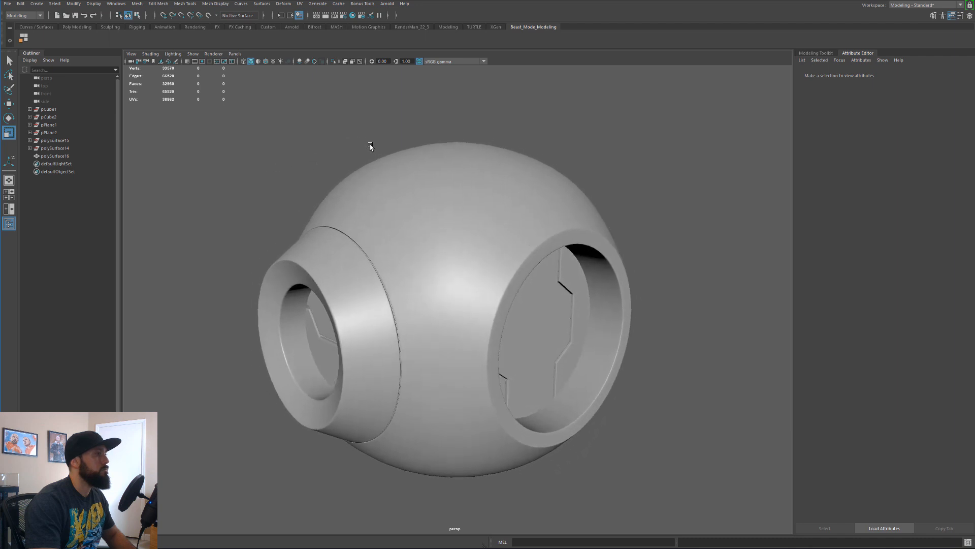
pyautogui.click(148, 55)
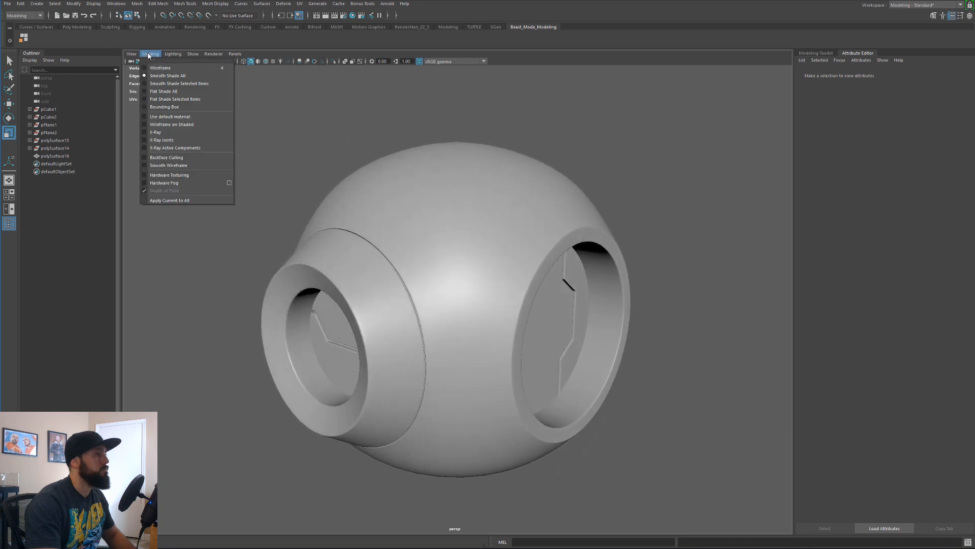
pyautogui.click(171, 125)
pyautogui.moveTo(198, 156)
pyautogui.keyDown('alt'); pyautogui.mouseDown()
pyautogui.moveTo(199, 183)
pyautogui.moveTo(209, 170)
pyautogui.moveTo(67, 158)
pyautogui.mouseUp(); pyautogui.keyUp('alt')
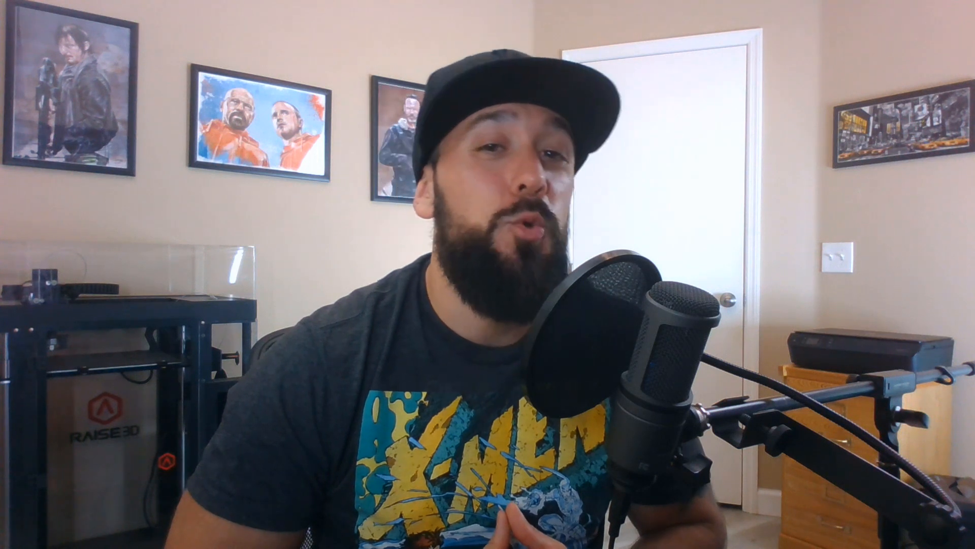